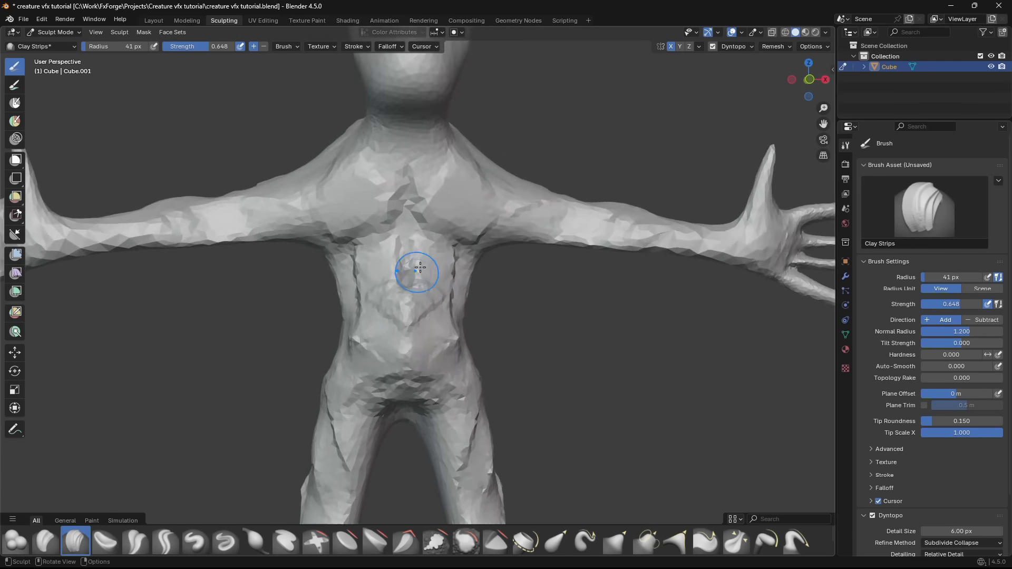
# - Sculpt muscle forms over the creature's chest, ribcage and torso with symmetrical Clay Strips strokes
pyautogui.moveTo(385, 167); pyautogui.dragTo(321, 135)
pyautogui.moveTo(359, 158)
pyautogui.mouseDown(button='middle')
pyautogui.moveTo(448, 164)
pyautogui.moveTo(401, 119)
pyautogui.mouseUp(button='middle')
pyautogui.moveTo(382, 89); pyautogui.dragTo(400, 113)
pyautogui.moveTo(400, 113); pyautogui.dragTo(464, 179, button='middle')
pyautogui.moveTo(485, 211); pyautogui.dragTo(458, 227)
pyautogui.keyDown('ctrl'); pyautogui.moveTo(446, 231); pyautogui.dragTo(448, 285, button='middle'); pyautogui.keyUp('ctrl')
pyautogui.moveTo(448, 248); pyautogui.dragTo(617, 271, button='middle')
pyautogui.moveTo(554, 283); pyautogui.dragTo(585, 259, button='middle')
pyautogui.keyDown('ctrl'); pyautogui.moveTo(576, 333); pyautogui.dragTo(554, 300, button='middle'); pyautogui.keyUp('ctrl')
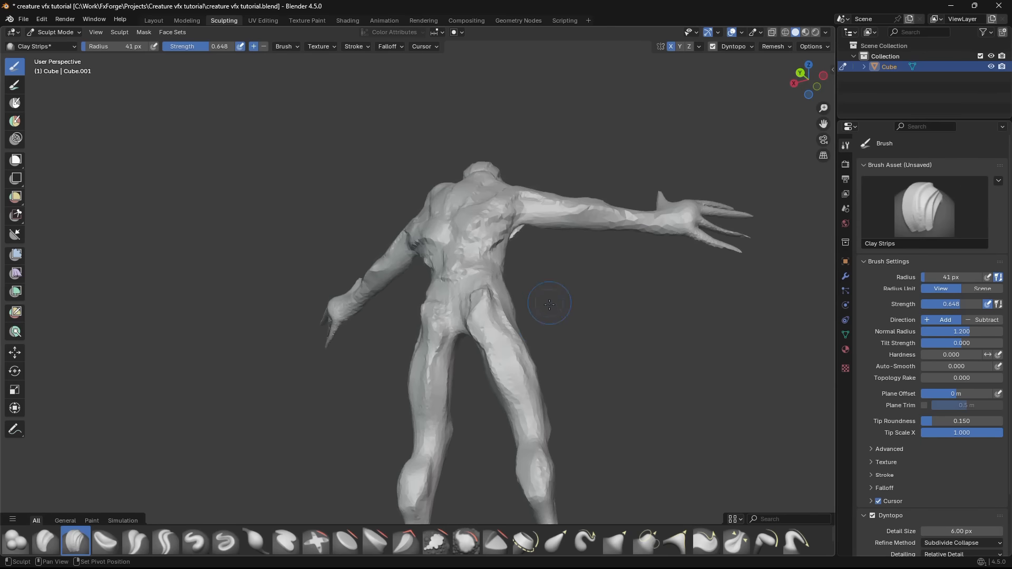
# - Reduce the Clay Strips radius to 23 px and sculpt the spine down the middle of the creature's back
pyautogui.moveTo(538, 385)
pyautogui.keyDown('shift'); pyautogui.mouseDown(button='middle')
pyautogui.moveTo(487, 287)
pyautogui.moveTo(437, 289)
pyautogui.moveTo(423, 234)
pyautogui.moveTo(349, 234)
pyautogui.moveTo(321, 191)
pyautogui.moveTo(401, 233)
pyautogui.moveTo(303, 214)
pyautogui.moveTo(311, 221)
pyautogui.moveTo(493, 204)
pyautogui.moveTo(464, 158)
pyautogui.moveTo(402, 117)
pyautogui.moveTo(335, 140)
pyautogui.moveTo(457, 274)
pyautogui.moveTo(438, 171)
pyautogui.mouseUp(button='middle'); pyautogui.keyUp('shift')
pyautogui.press('f')
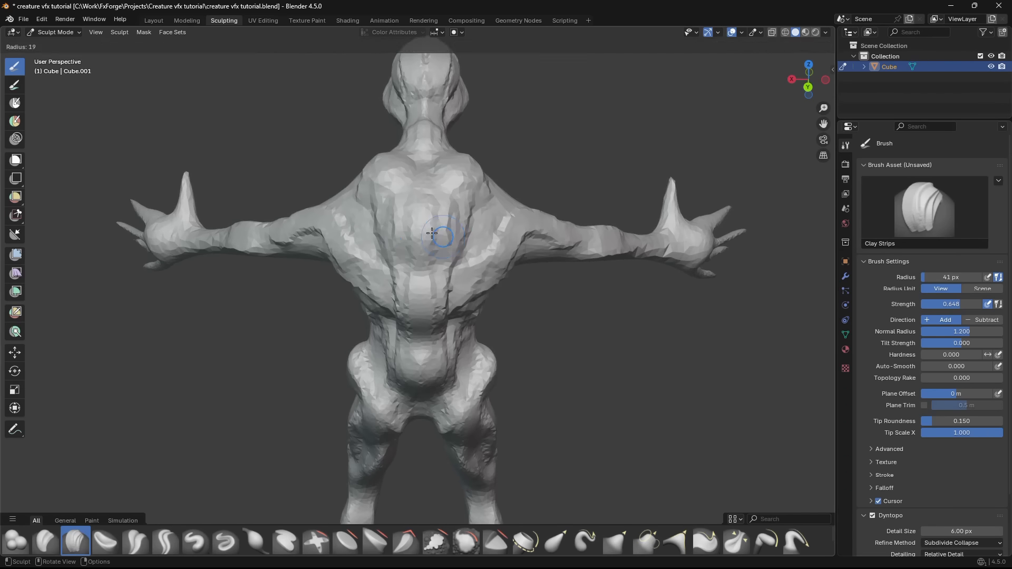
pyautogui.click(452, 232)
pyautogui.moveTo(427, 142); pyautogui.dragTo(425, 364)
pyautogui.moveTo(648, 363)
pyautogui.mouseDown(button='middle')
pyautogui.moveTo(488, 423)
pyautogui.moveTo(448, 357)
pyautogui.moveTo(474, 350)
pyautogui.mouseUp(button='middle')
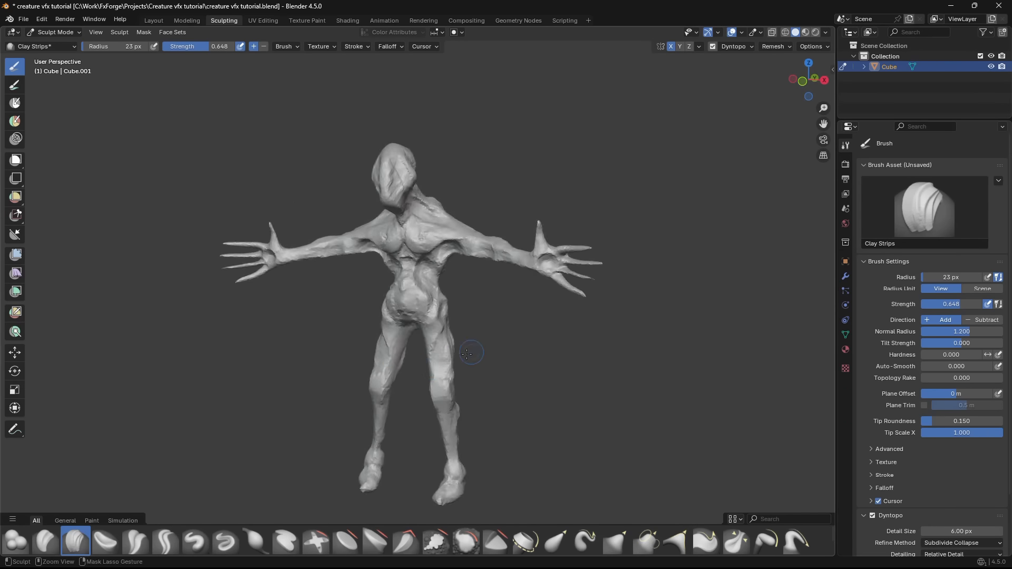
# - Build up the chest muscles, collarbones and belly on the front of the creature with Clay Strips
pyautogui.scroll(3, 389, 228)
pyautogui.moveTo(389, 228); pyautogui.dragTo(490, 232, button='middle')
pyautogui.moveTo(345, 230); pyautogui.dragTo(356, 250)
pyautogui.moveTo(358, 258); pyautogui.dragTo(416, 311, button='middle')
pyautogui.moveTo(361, 243); pyautogui.dragTo(344, 298)
pyautogui.moveTo(344, 295); pyautogui.dragTo(442, 259, button='middle')
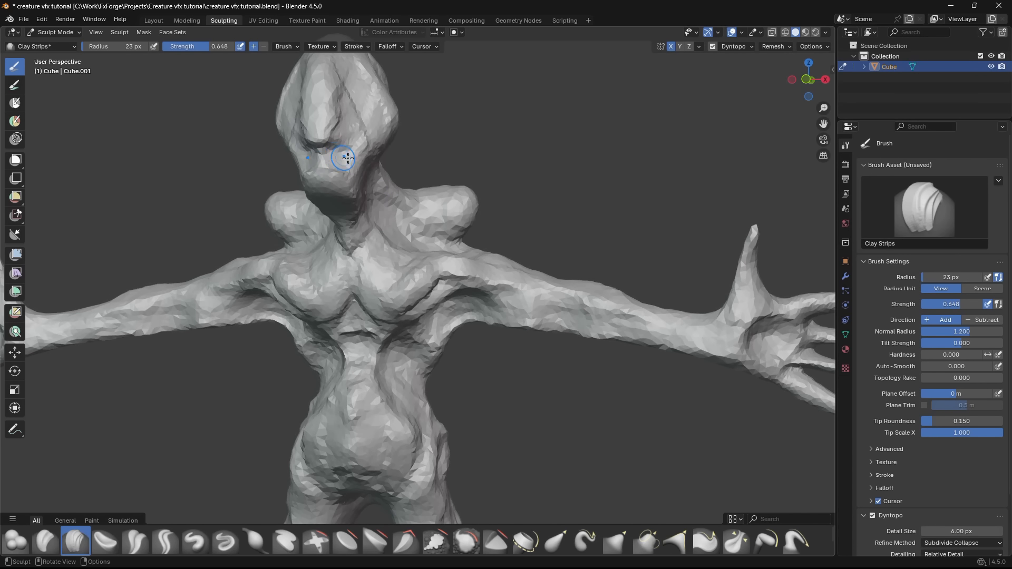
# - Sculpt the lower face and cheeks of the creature's head with Clay Strips
pyautogui.moveTo(344, 164)
pyautogui.mouseDown()
pyautogui.moveTo(339, 143)
pyautogui.moveTo(348, 142)
pyautogui.moveTo(345, 166)
pyautogui.mouseUp()
pyautogui.moveTo(345, 166)
pyautogui.mouseDown(button='middle')
pyautogui.moveTo(445, 145)
pyautogui.moveTo(419, 139)
pyautogui.mouseUp(button='middle')
pyautogui.moveTo(416, 133)
pyautogui.mouseDown()
pyautogui.moveTo(414, 104)
pyautogui.moveTo(417, 146)
pyautogui.mouseUp()
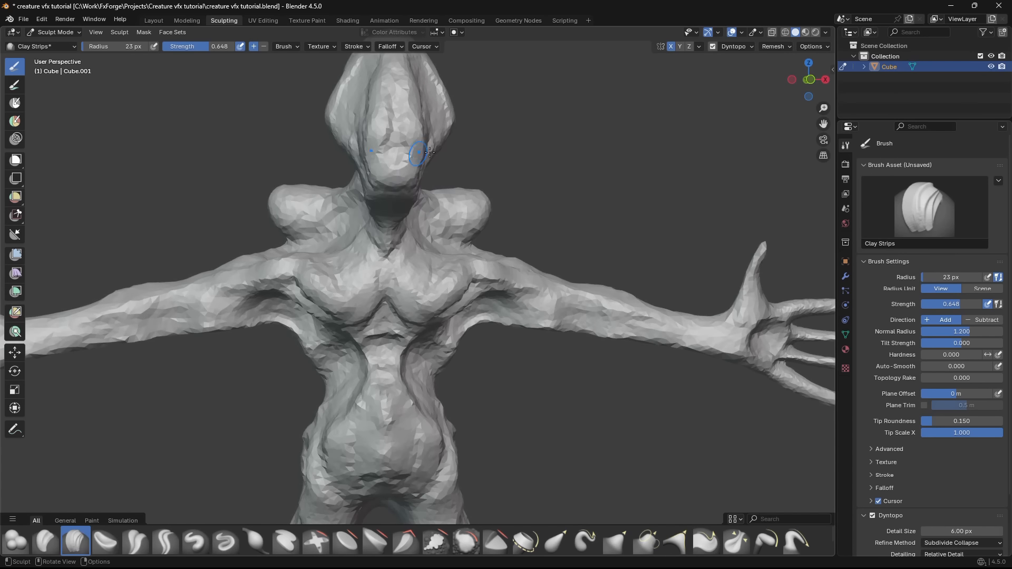
pyautogui.scroll(-3, 422, 169)
pyautogui.moveTo(453, 296)
pyautogui.keyDown('shift'); pyautogui.mouseDown(button='middle')
pyautogui.moveTo(437, 190)
pyautogui.moveTo(445, 201)
pyautogui.mouseUp(button='middle'); pyautogui.keyUp('shift')
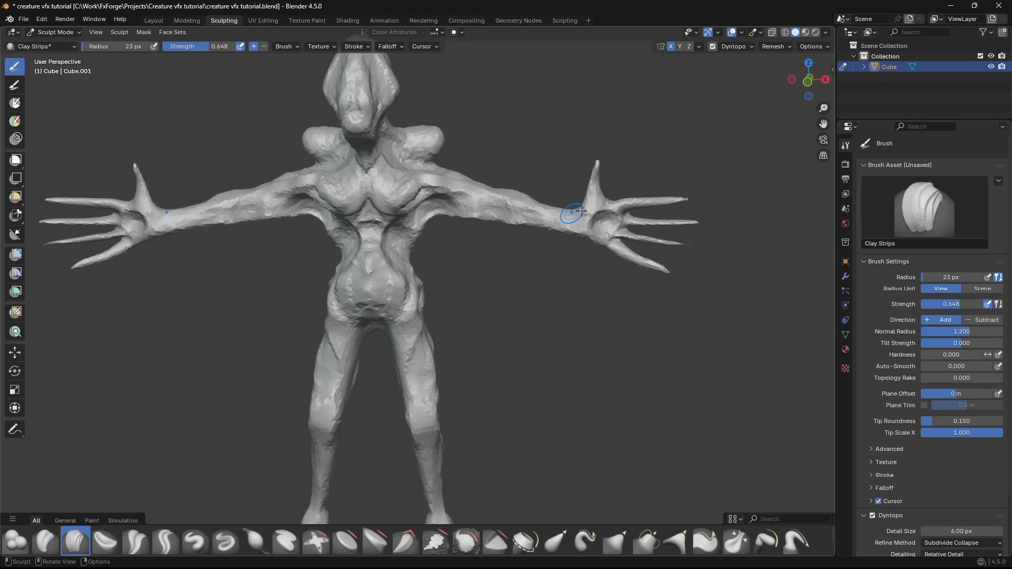
# - Refine the upper chest, neck base and shoulder forms with Clay Strips
pyautogui.moveTo(381, 169); pyautogui.dragTo(332, 196, button='middle')
pyautogui.scroll(3, 332, 196)
pyautogui.moveTo(390, 229); pyautogui.dragTo(376, 204, button='middle')
pyautogui.moveTo(287, 230); pyautogui.dragTo(379, 194, button='middle')
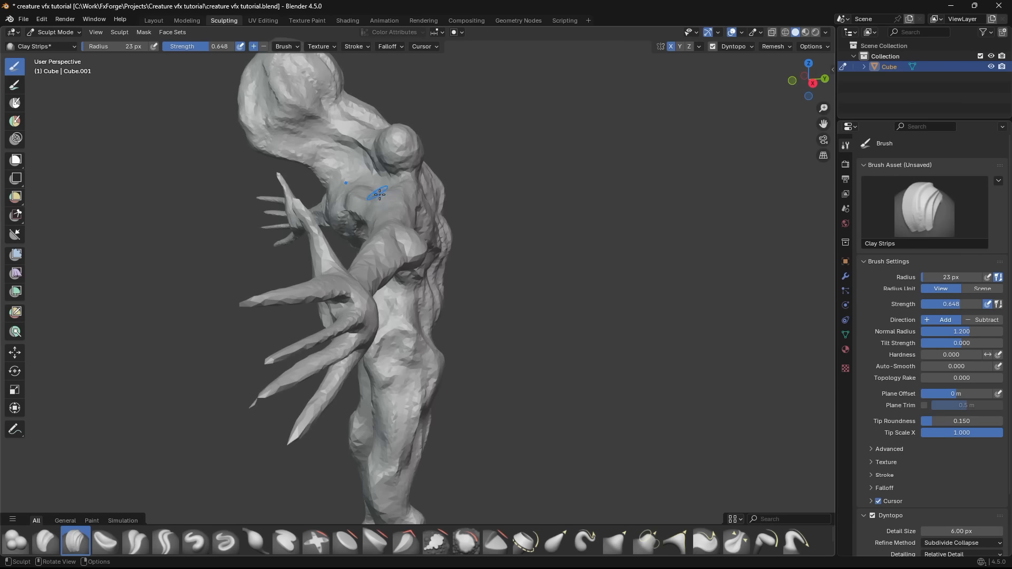
pyautogui.moveTo(416, 354)
pyautogui.mouseDown(button='middle')
pyautogui.moveTo(404, 308)
pyautogui.moveTo(464, 219)
pyautogui.moveTo(369, 215)
pyautogui.moveTo(384, 211)
pyautogui.mouseUp(button='middle')
# - Set the Elastic Snake Hook radius to 64 px and pull the shoulder lumps forward into extra limbs
pyautogui.click(586, 540)
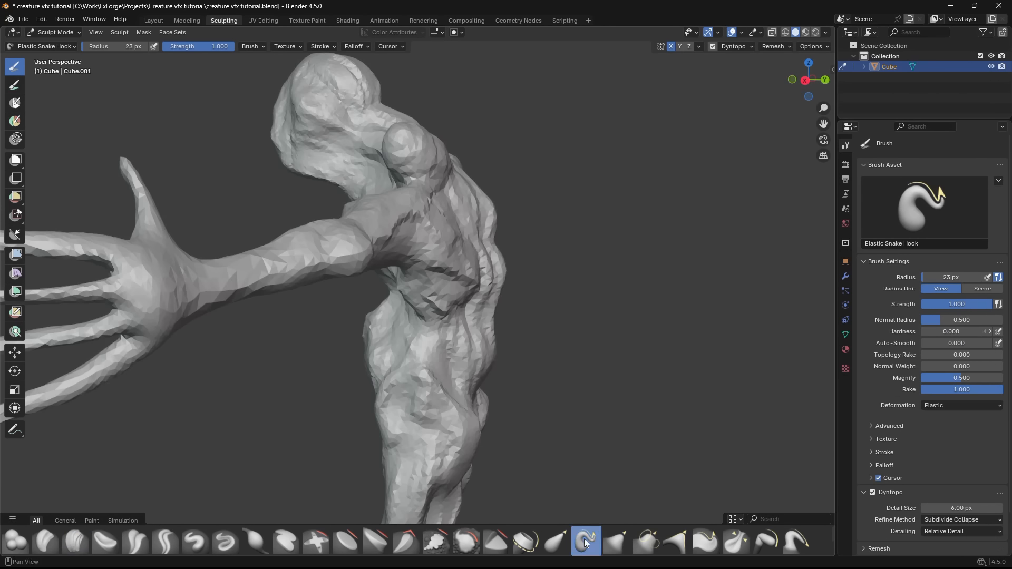
pyautogui.press('f')
pyautogui.moveTo(405, 153)
pyautogui.mouseDown(button='middle')
pyautogui.moveTo(398, 181)
pyautogui.moveTo(416, 179)
pyautogui.moveTo(373, 171)
pyautogui.mouseUp(button='middle')
pyautogui.click(422, 181)
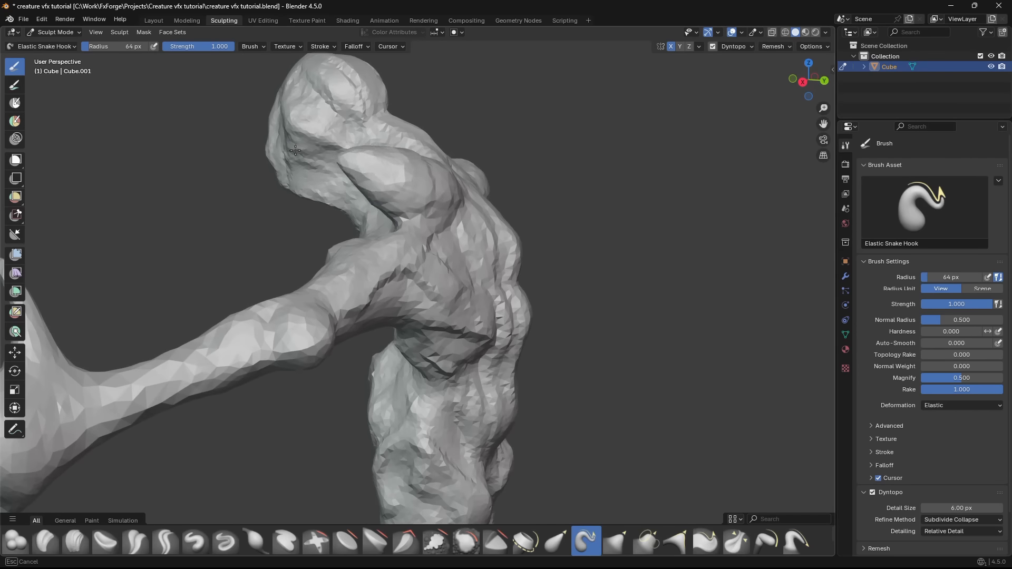
pyautogui.moveTo(429, 193); pyautogui.dragTo(454, 195, button='middle')
pyautogui.moveTo(300, 182); pyautogui.dragTo(323, 204)
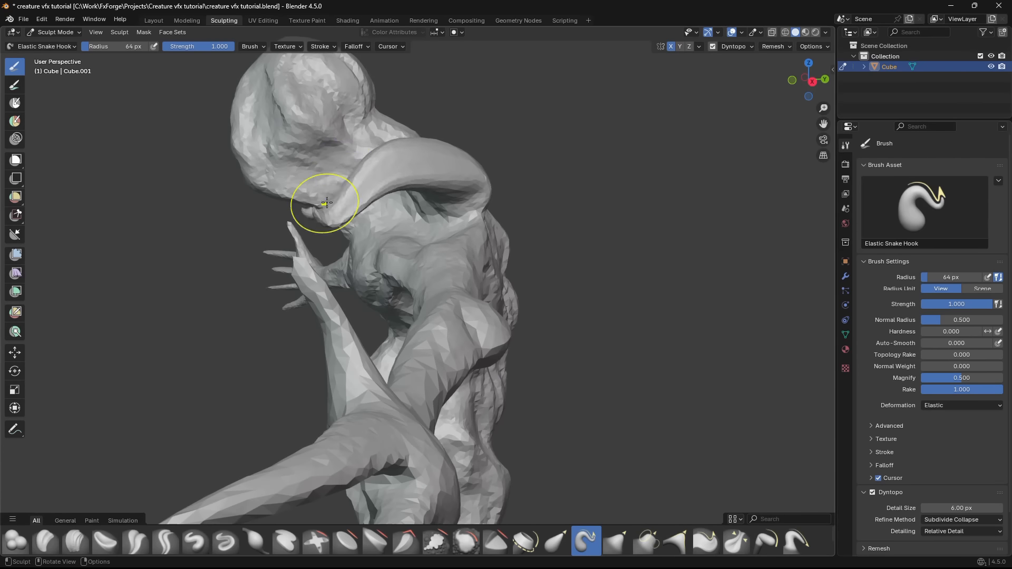
# - Bend and lengthen the extra limbs downward in front of the chest with the Elastic Snake Hook brush
pyautogui.moveTo(323, 203); pyautogui.dragTo(421, 221, button='middle')
pyautogui.moveTo(343, 248); pyautogui.dragTo(311, 293)
pyautogui.moveTo(311, 293); pyautogui.dragTo(352, 297, button='middle')
pyautogui.moveTo(351, 297); pyautogui.dragTo(347, 338)
pyautogui.moveTo(433, 138); pyautogui.dragTo(429, 154)
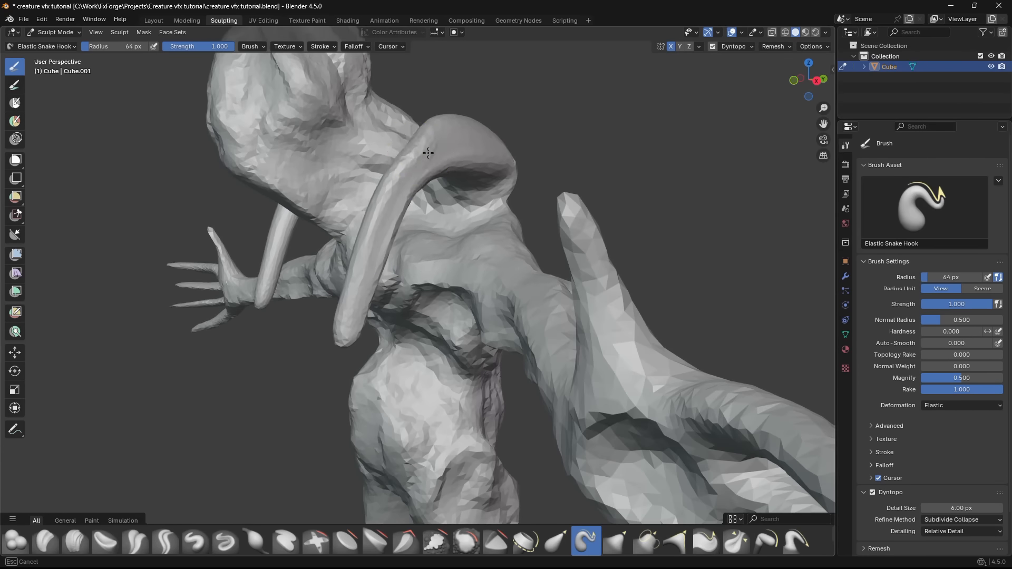
pyautogui.moveTo(466, 295); pyautogui.dragTo(474, 312)
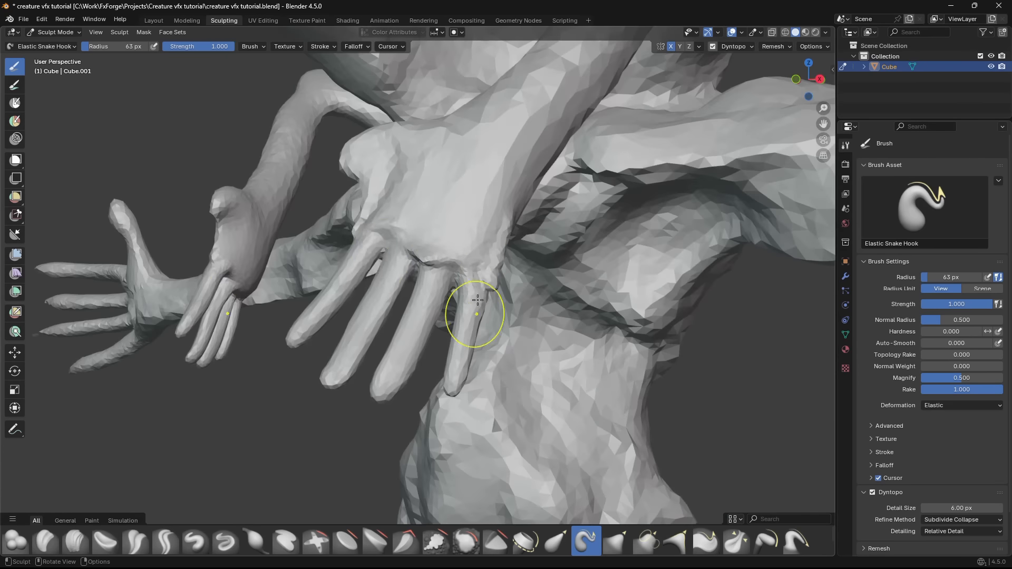
pyautogui.moveTo(474, 311)
pyautogui.mouseDown(button='middle')
pyautogui.moveTo(464, 339)
pyautogui.moveTo(504, 405)
pyautogui.moveTo(429, 316)
pyautogui.mouseUp(button='middle')
# - Switch to Clay Strips at a 49 px radius and add volume and muscle shapes to the extra arms
pyautogui.scroll(-4, 464, 339)
pyautogui.press('c')
pyautogui.moveTo(397, 251); pyautogui.dragTo(358, 222, button='middle')
pyautogui.scroll(5, 352, 212)
pyautogui.press('f')
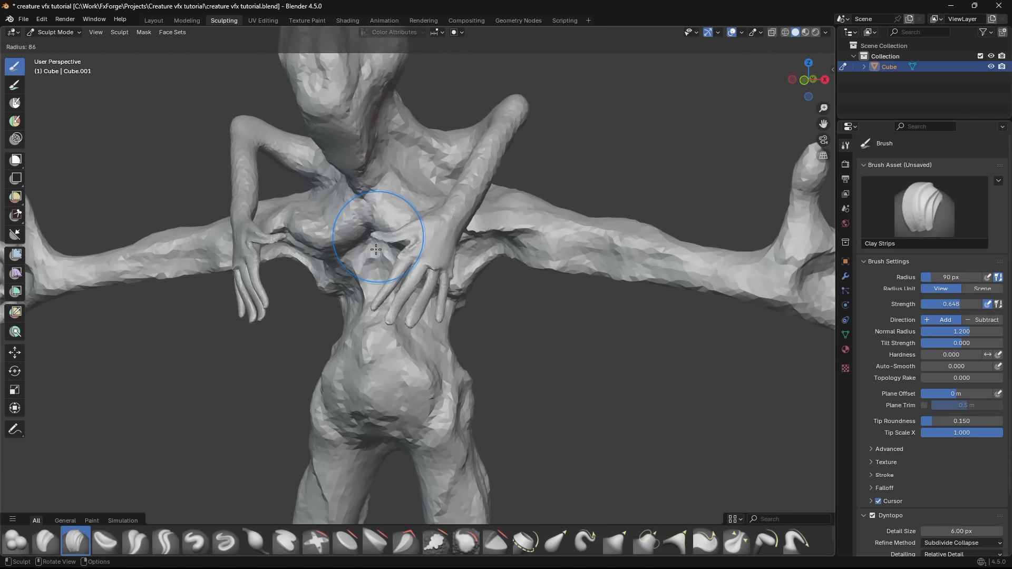
pyautogui.click(357, 243)
pyautogui.moveTo(356, 243)
pyautogui.mouseDown(button='middle')
pyautogui.moveTo(300, 172)
pyautogui.moveTo(389, 207)
pyautogui.moveTo(465, 259)
pyautogui.moveTo(424, 237)
pyautogui.moveTo(416, 305)
pyautogui.mouseUp(button='middle')
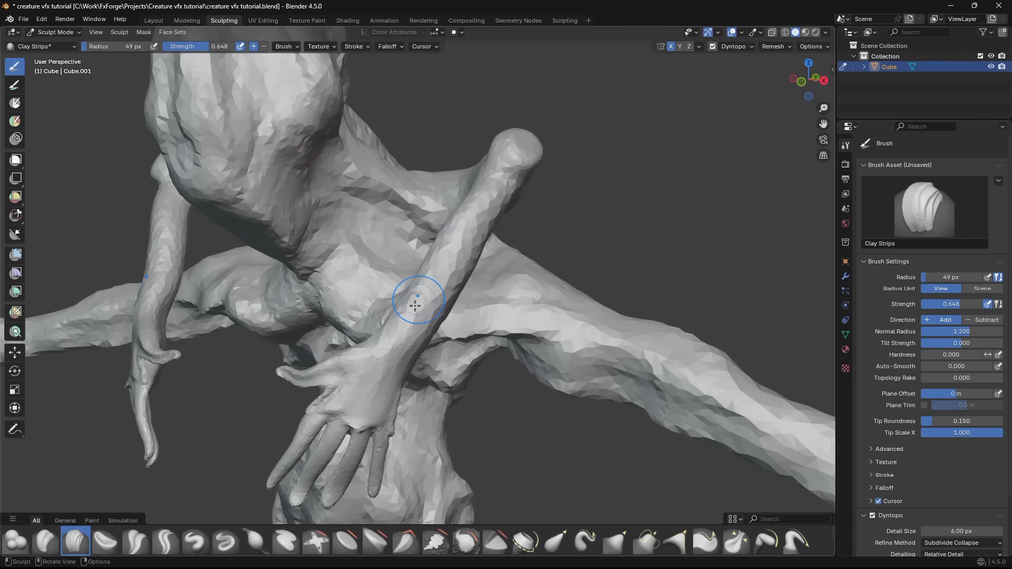
pyautogui.moveTo(457, 247); pyautogui.dragTo(462, 202, button='middle')
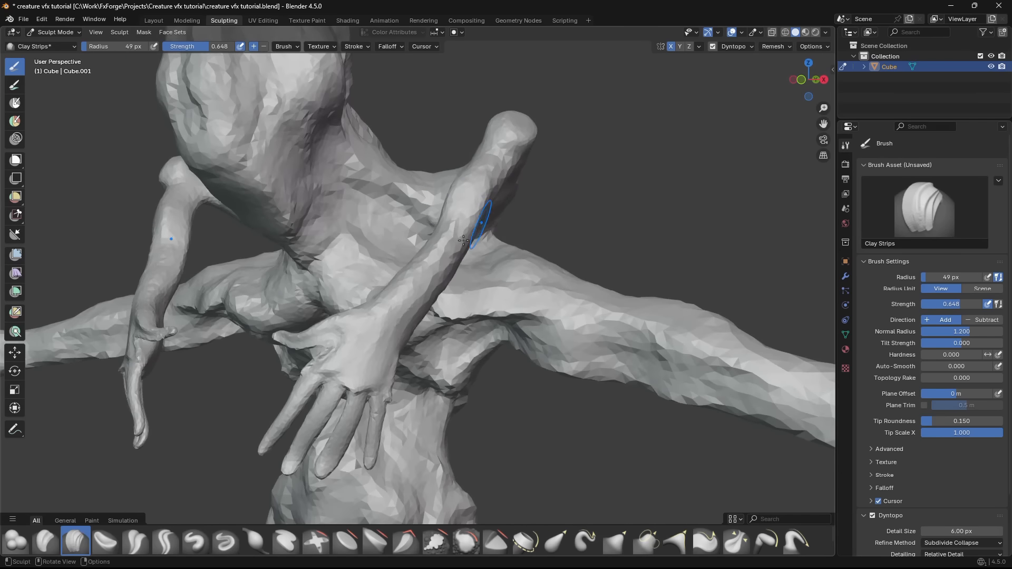
pyautogui.moveTo(463, 241)
pyautogui.mouseDown(button='middle')
pyautogui.moveTo(412, 253)
pyautogui.moveTo(316, 237)
pyautogui.moveTo(495, 280)
pyautogui.moveTo(424, 236)
pyautogui.moveTo(334, 283)
pyautogui.moveTo(355, 278)
pyautogui.moveTo(379, 233)
pyautogui.mouseUp(button='middle')
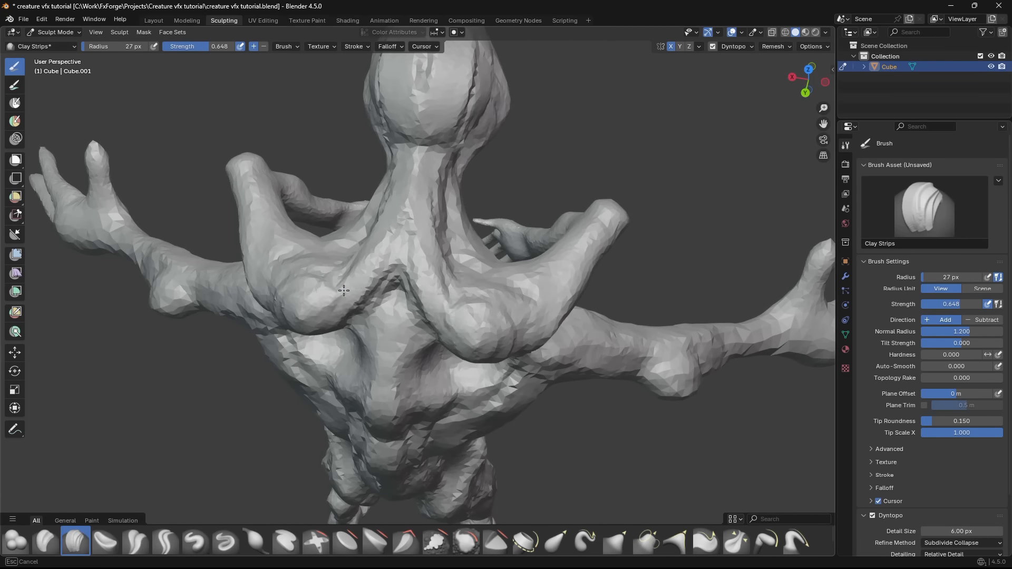
# - Sculpt the shoulder blades and upper back with Clay Strips at a 27 px radius
pyautogui.moveTo(343, 290)
pyautogui.mouseDown(button='middle')
pyautogui.moveTo(423, 283)
pyautogui.moveTo(400, 295)
pyautogui.moveTo(380, 287)
pyautogui.mouseUp(button='middle')
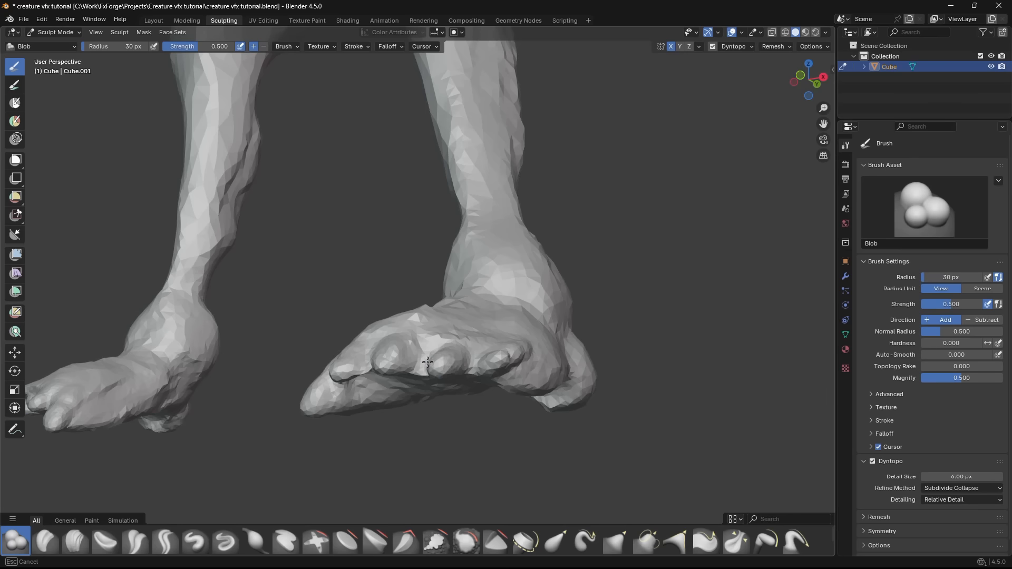
pyautogui.moveTo(422, 369)
pyautogui.mouseDown(button='middle')
pyautogui.moveTo(411, 378)
pyautogui.moveTo(463, 445)
pyautogui.mouseUp(button='middle')
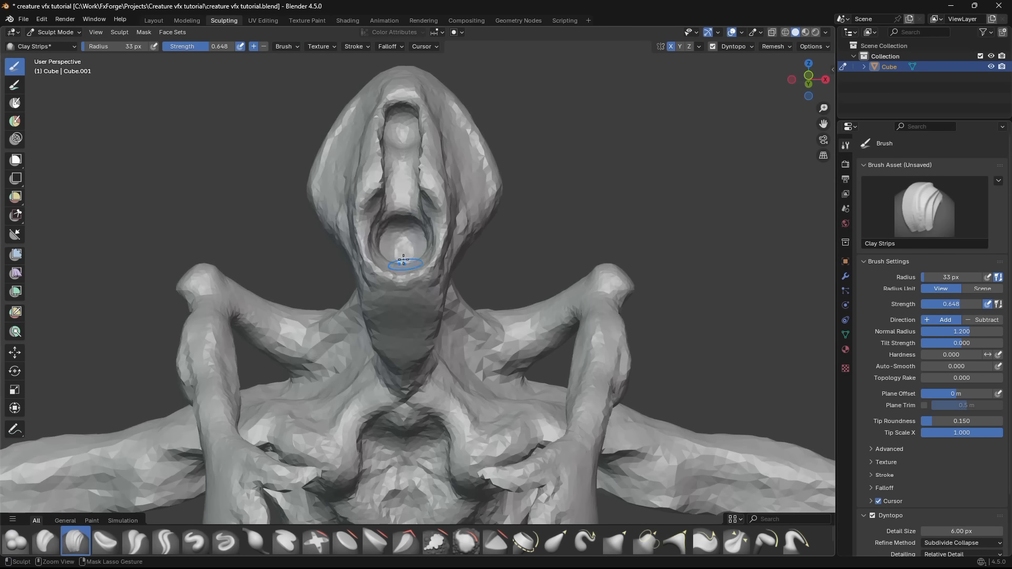
pyautogui.moveTo(395, 260)
pyautogui.mouseDown(button='middle')
pyautogui.moveTo(347, 315)
pyautogui.moveTo(369, 306)
pyautogui.mouseUp(button='middle')
pyautogui.moveTo(464, 243); pyautogui.dragTo(469, 251)
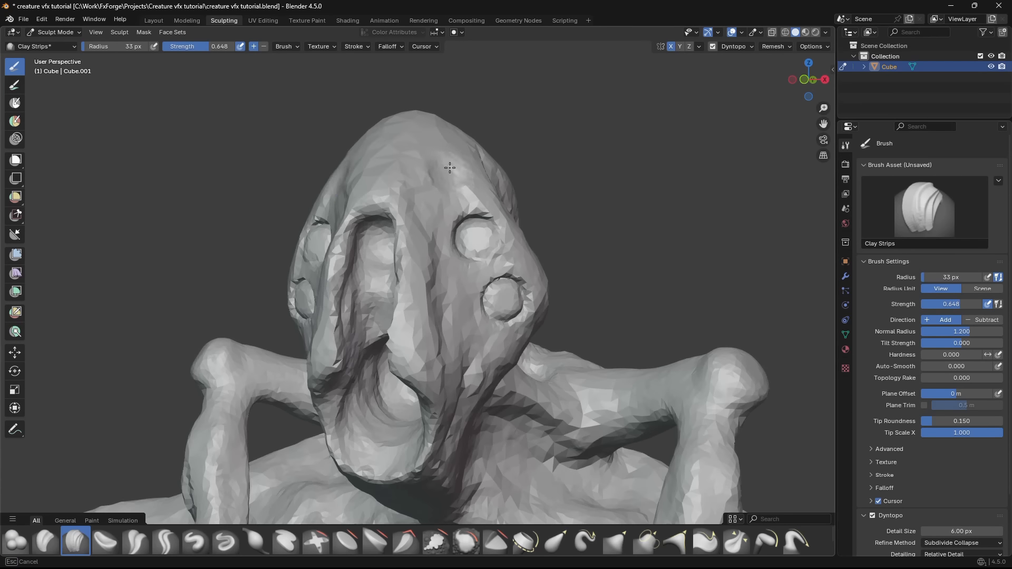
# - Sculpt the eyes and facial details on the creature's head with Clay Strips at a 33 px radius
pyautogui.scroll(2, 435, 235)
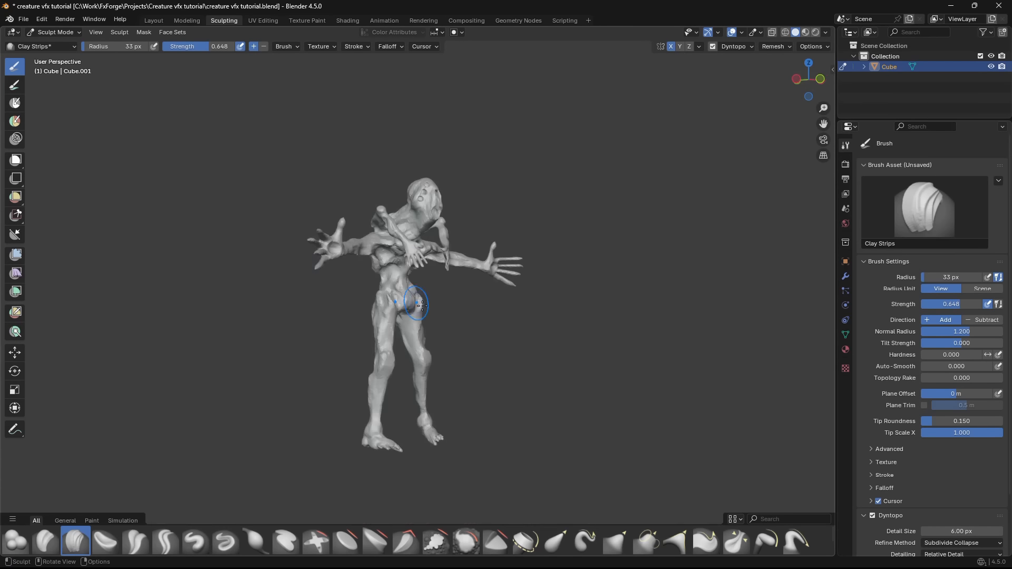
pyautogui.moveTo(403, 295)
pyautogui.mouseDown(button='middle')
pyautogui.moveTo(368, 310)
pyautogui.moveTo(453, 211)
pyautogui.moveTo(431, 175)
pyautogui.mouseUp(button='middle')
pyautogui.moveTo(417, 262); pyautogui.dragTo(469, 214, button='middle')
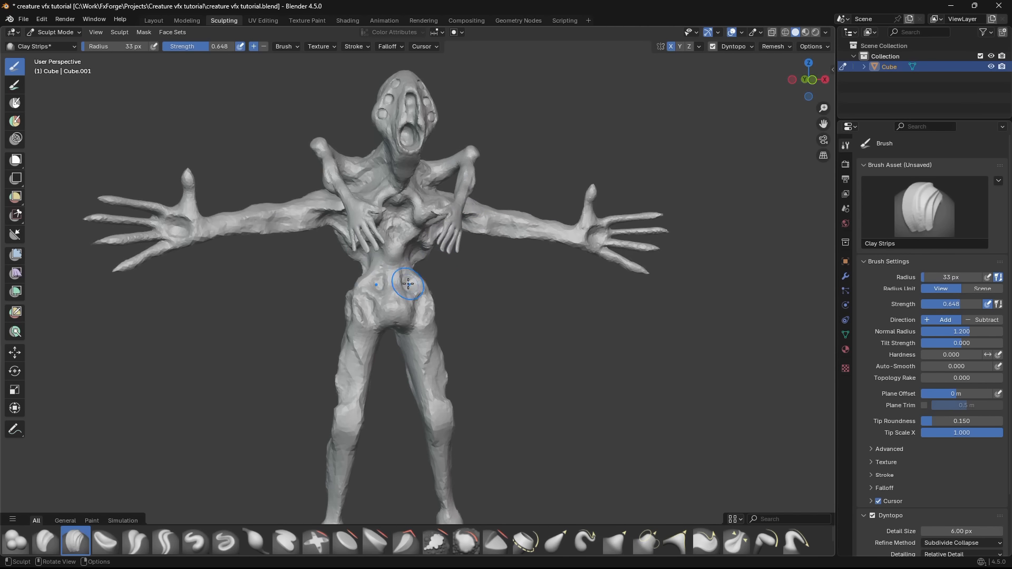
# - Refine the creature's abdomen, hips and arms with Clay Strips
pyautogui.moveTo(408, 284); pyautogui.dragTo(416, 263, button='middle')
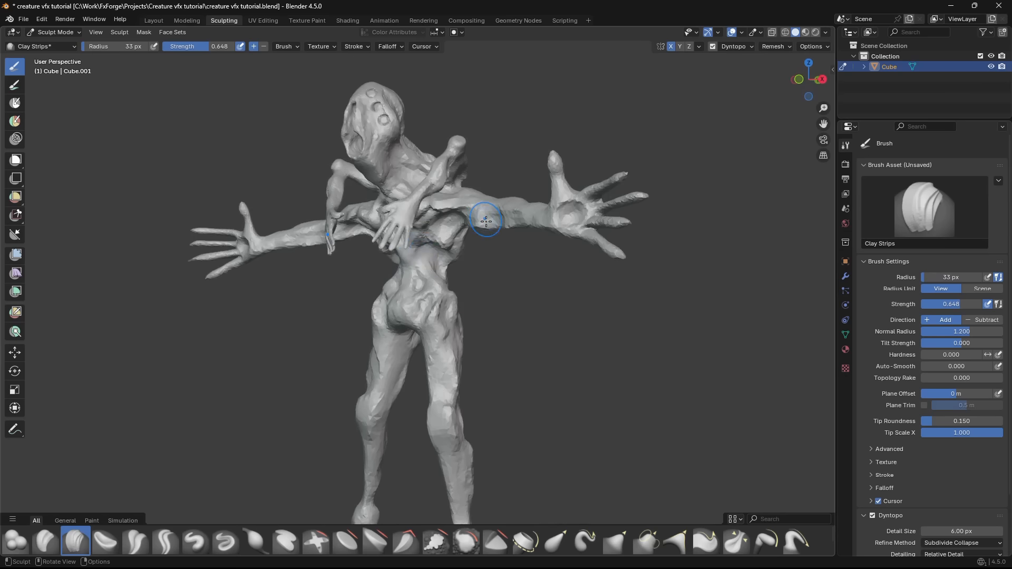
pyautogui.moveTo(486, 221); pyautogui.dragTo(532, 228, button='middle')
pyautogui.scroll(4, 429, 266)
pyautogui.moveTo(430, 266)
pyautogui.mouseDown(button='middle')
pyautogui.moveTo(436, 286)
pyautogui.moveTo(464, 267)
pyautogui.mouseUp(button='middle')
pyautogui.scroll(-3, 464, 267)
# - Return to Object Mode in the Layout workspace and save the project file
pyautogui.click(154, 20)
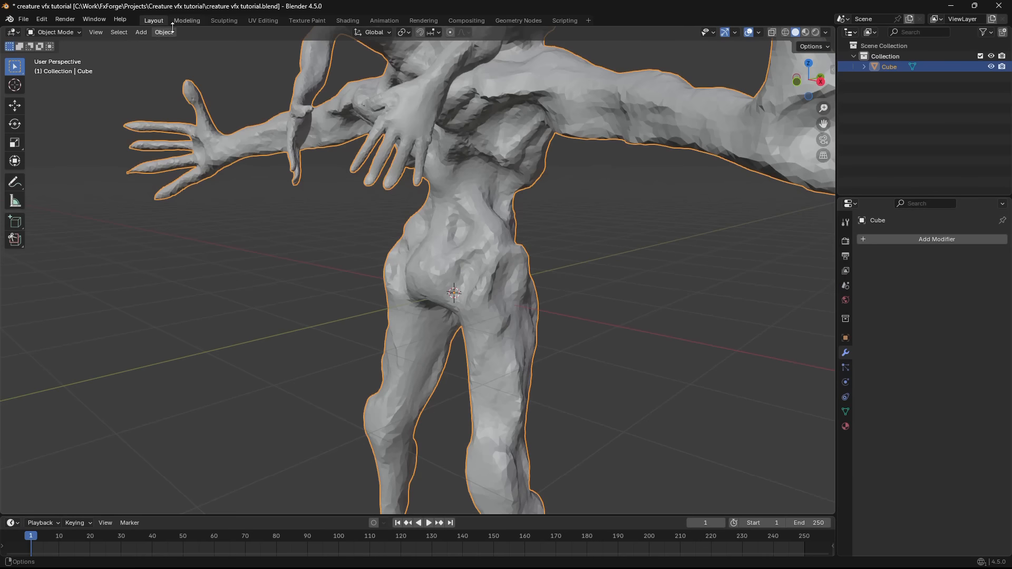
pyautogui.scroll(-4, 387, 307)
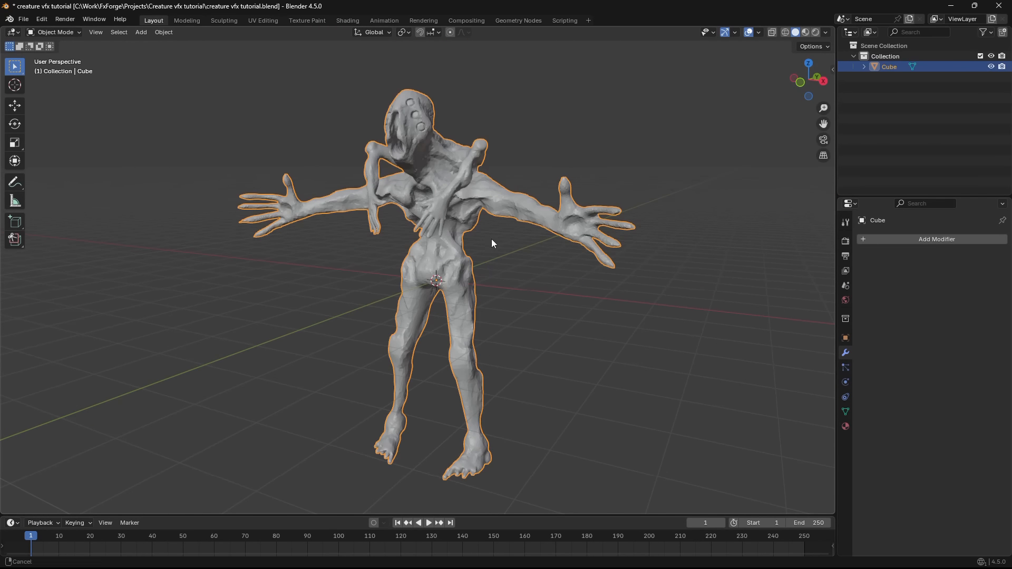
pyautogui.moveTo(491, 239); pyautogui.dragTo(456, 283, button='middle')
pyautogui.click(456, 282)
pyautogui.hotkey('ctrl', 's')
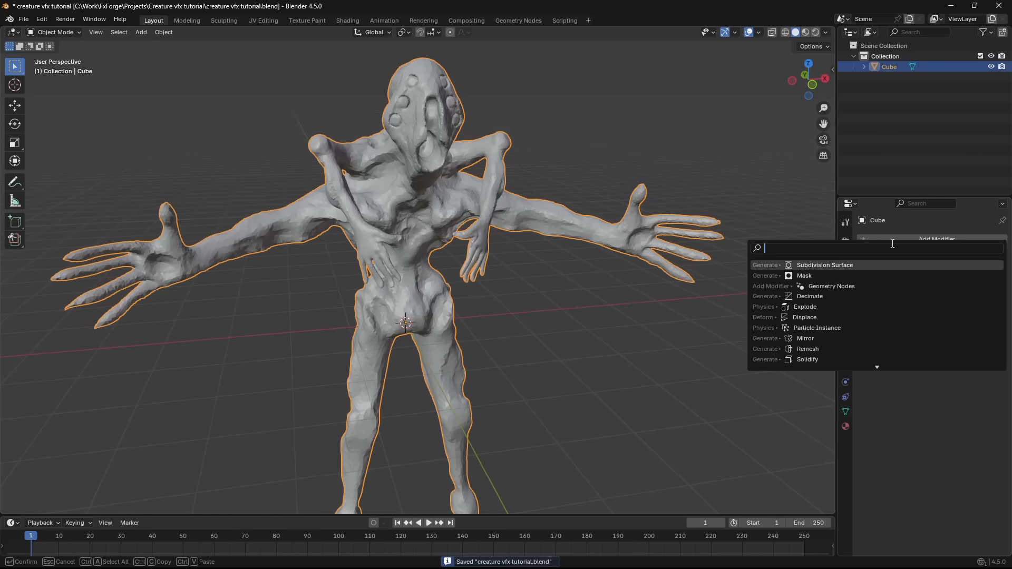
# - Add a voxel Remesh modifier to the creature, set its voxel size to 0.0145 m and apply it
pyautogui.write('remesh')
pyautogui.press('Return')
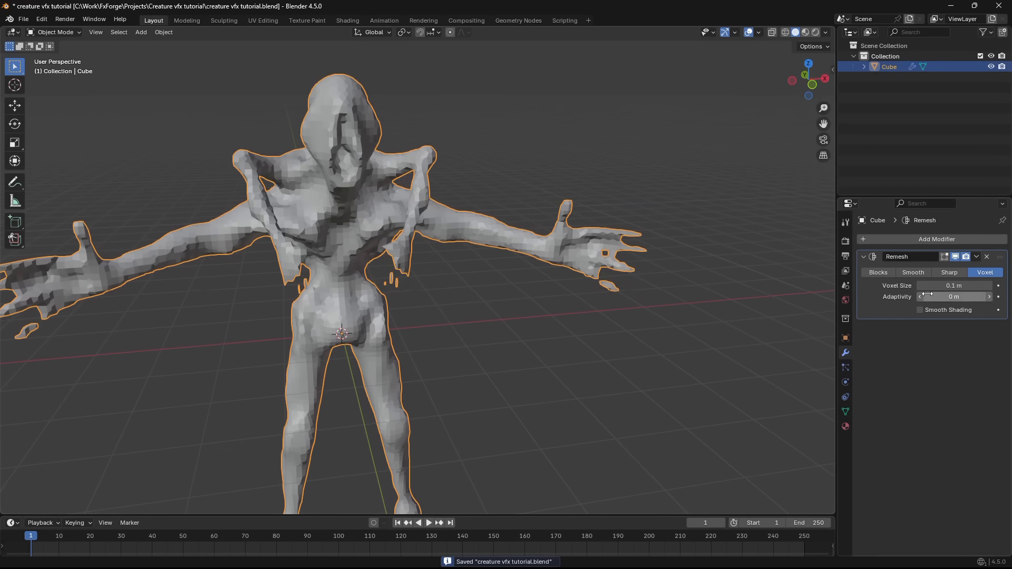
pyautogui.moveTo(927, 285); pyautogui.dragTo(890, 285)
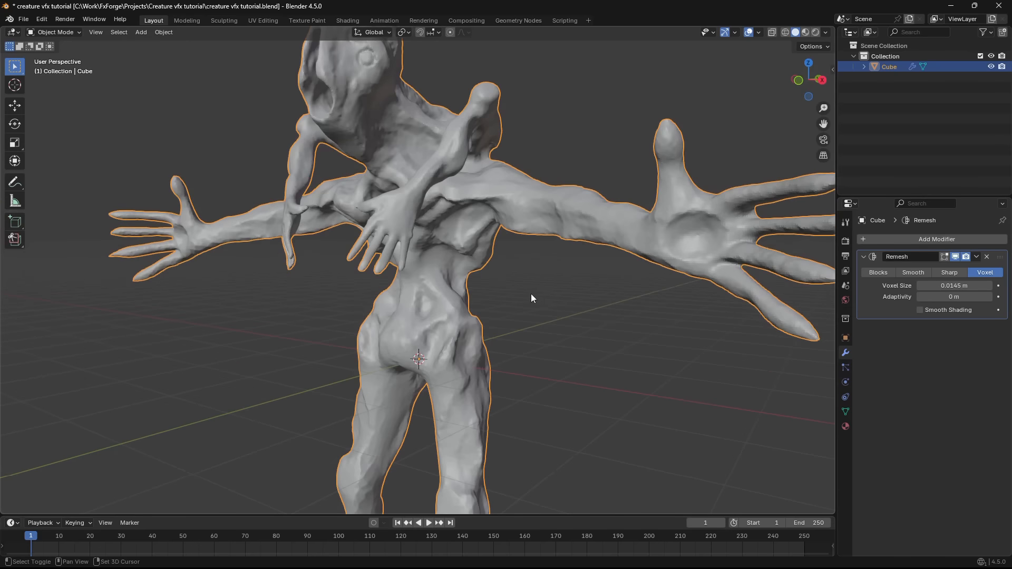
pyautogui.keyDown('shift'); pyautogui.moveTo(531, 294); pyautogui.dragTo(601, 309, button='middle'); pyautogui.keyUp('shift')
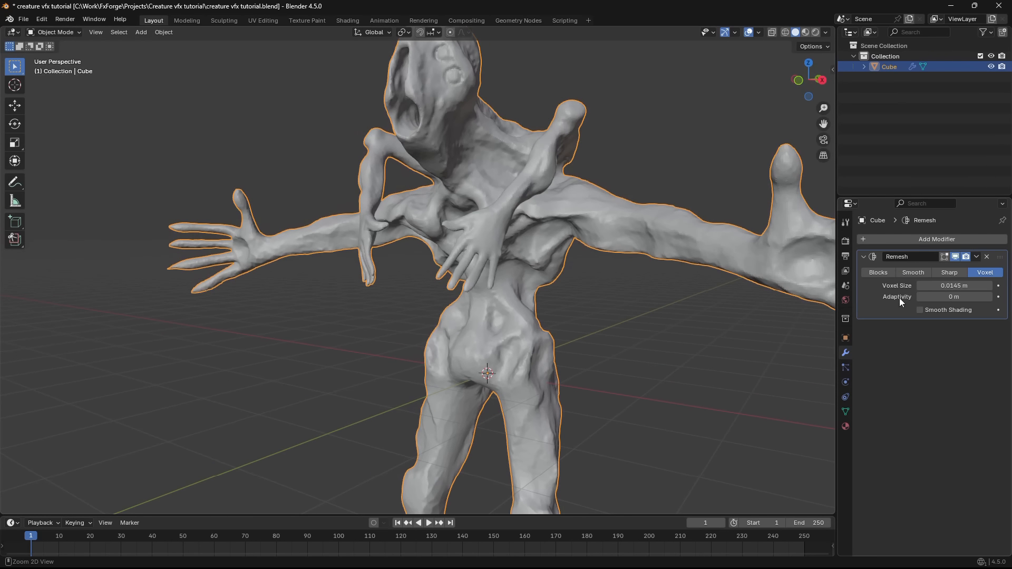
pyautogui.hotkey('ctrl', 'a')
# - Export the remeshed creature as a Wavefront OBJ file named "base for remesh.obj"
pyautogui.moveTo(633, 274); pyautogui.dragTo(527, 344, button='middle')
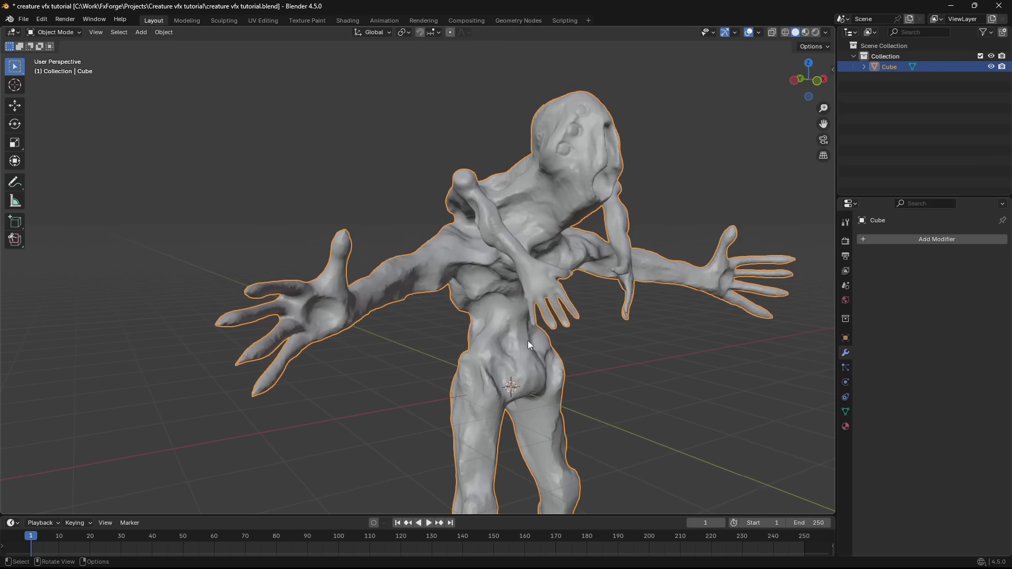
pyautogui.moveTo(483, 283)
pyautogui.mouseDown(button='middle')
pyautogui.moveTo(472, 354)
pyautogui.moveTo(469, 322)
pyautogui.moveTo(482, 319)
pyautogui.moveTo(462, 280)
pyautogui.mouseUp(button='middle')
pyautogui.moveTo(394, 261)
pyautogui.mouseDown(button='middle')
pyautogui.moveTo(564, 257)
pyautogui.moveTo(603, 291)
pyautogui.moveTo(492, 346)
pyautogui.mouseUp(button='middle')
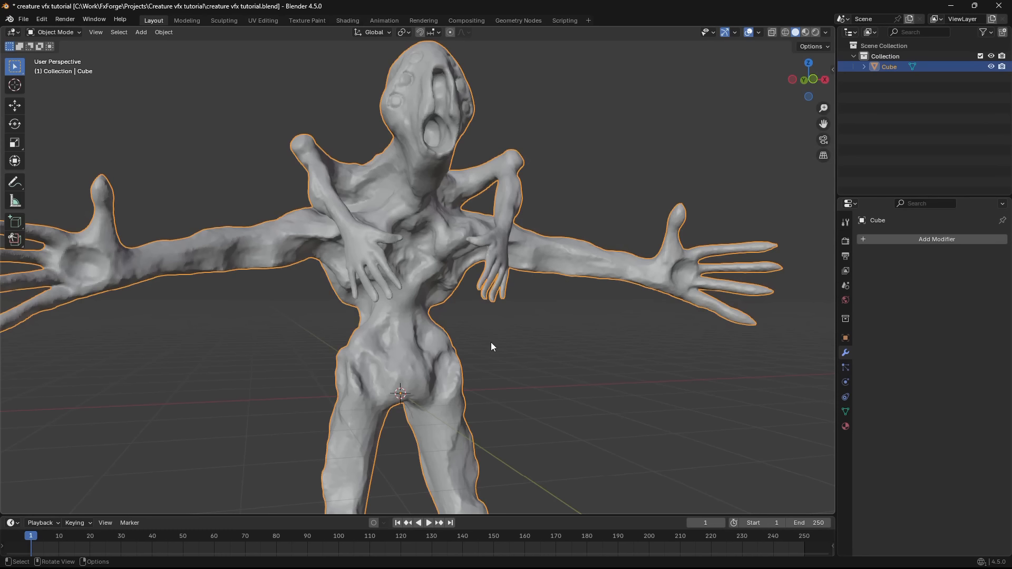
pyautogui.click(23, 18)
pyautogui.moveTo(116, 179)
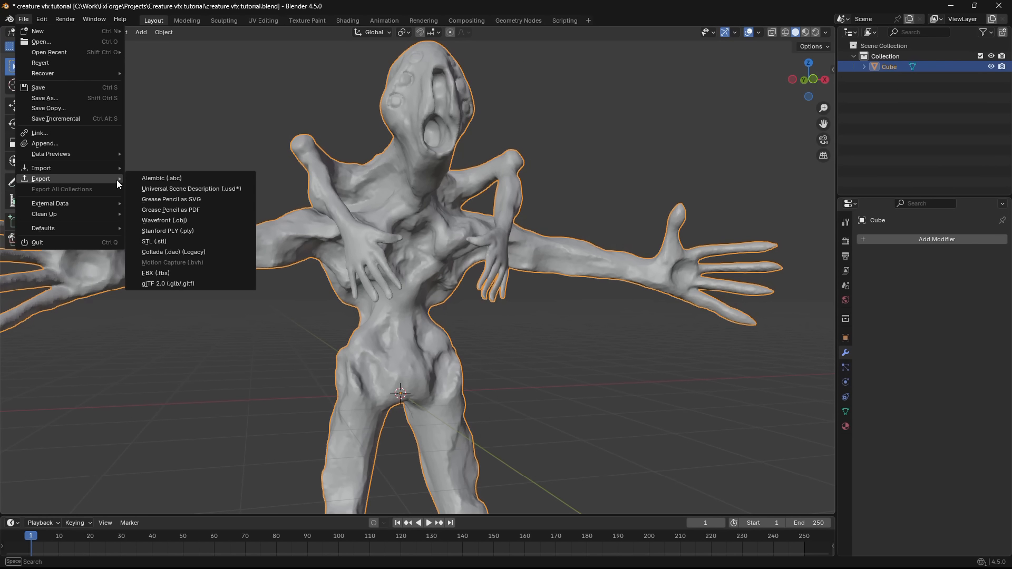
pyautogui.click(194, 222)
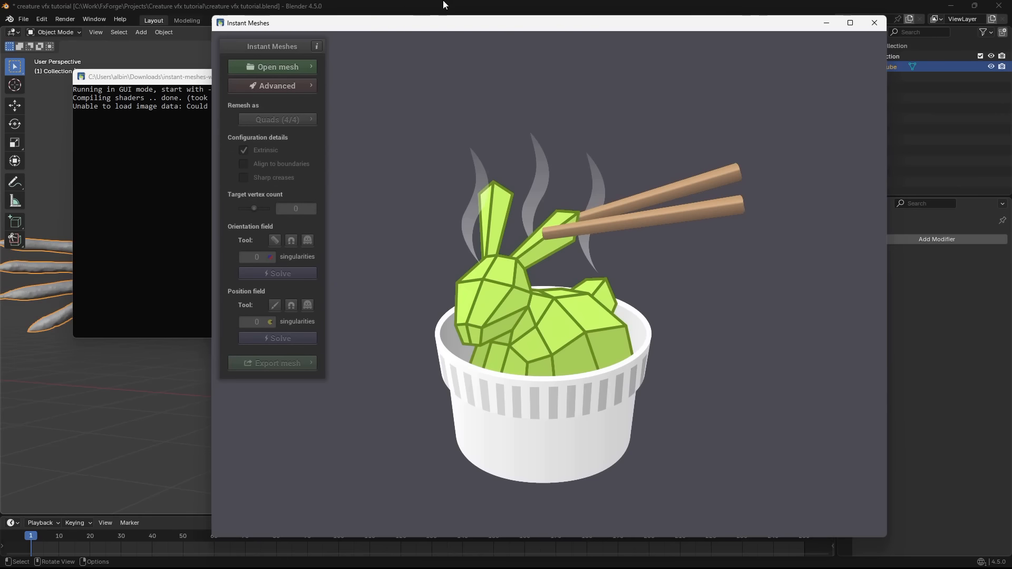
# - Switch to Instant Meshes, load the exported OBJ and solve its orientation field
pyautogui.moveTo(467, 25); pyautogui.dragTo(427, 43)
pyautogui.click(246, 85)
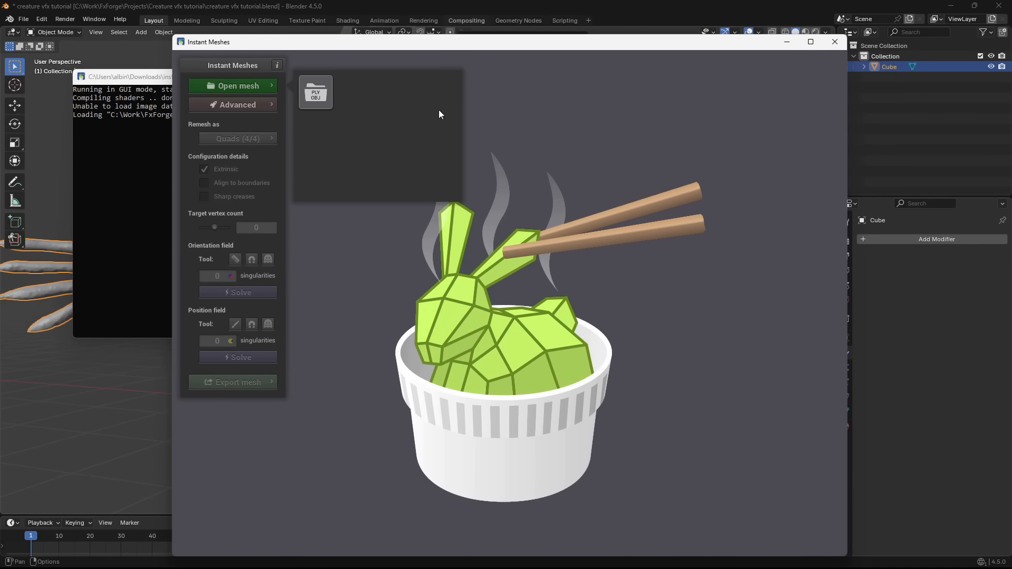
pyautogui.moveTo(592, 41); pyautogui.dragTo(561, 39)
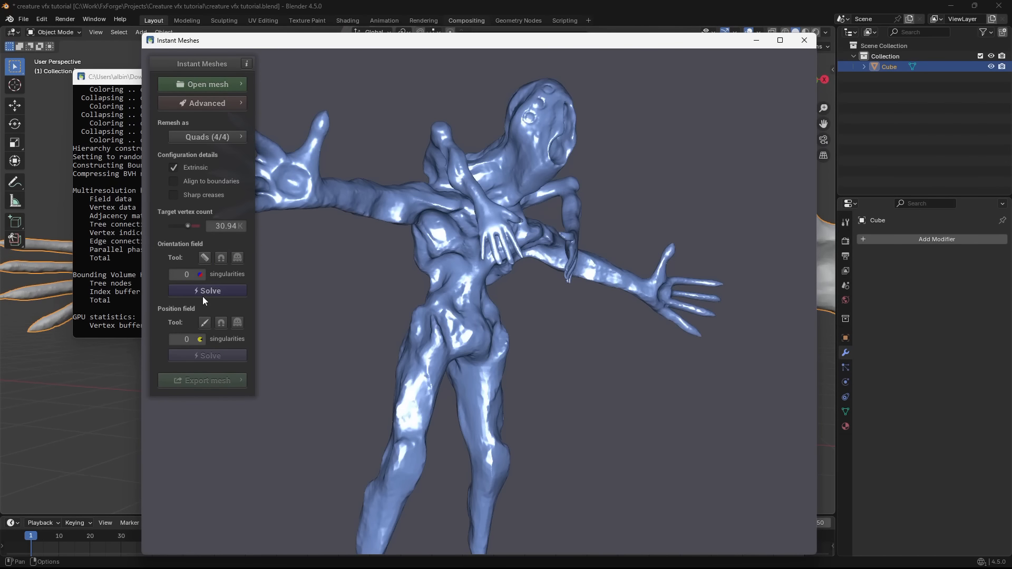
pyautogui.click(204, 294)
# - Draw an Edge Brush guide down the centre of the creature's front from the neck to the crotch
pyautogui.moveTo(316, 369)
pyautogui.mouseDown()
pyautogui.moveTo(491, 428)
pyautogui.moveTo(426, 302)
pyautogui.moveTo(603, 243)
pyautogui.moveTo(544, 276)
pyautogui.moveTo(621, 318)
pyautogui.moveTo(438, 292)
pyautogui.moveTo(533, 304)
pyautogui.moveTo(468, 346)
pyautogui.moveTo(465, 264)
pyautogui.moveTo(448, 296)
pyautogui.moveTo(491, 235)
pyautogui.moveTo(481, 221)
pyautogui.mouseUp()
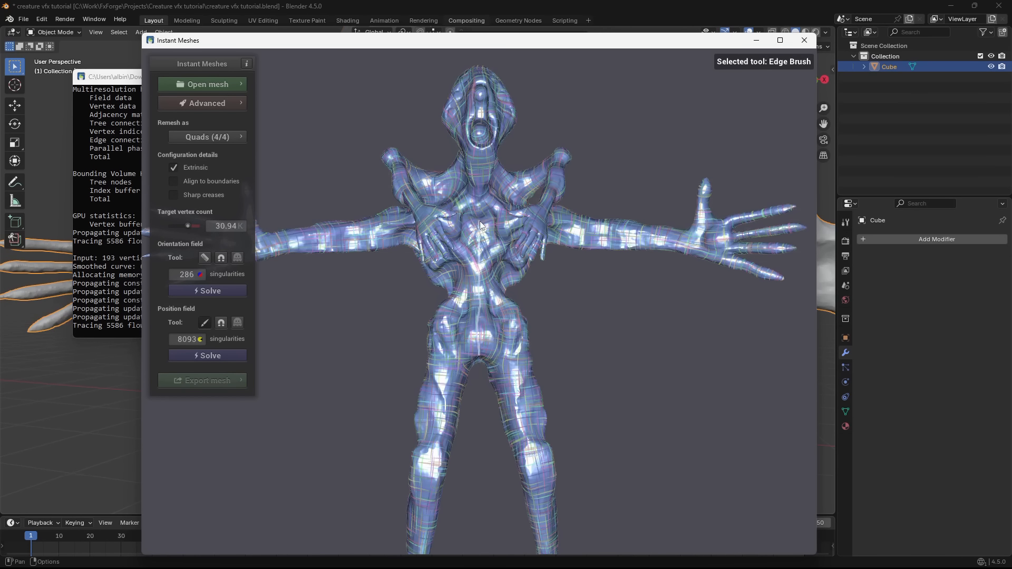
pyautogui.moveTo(481, 180); pyautogui.dragTo(479, 340)
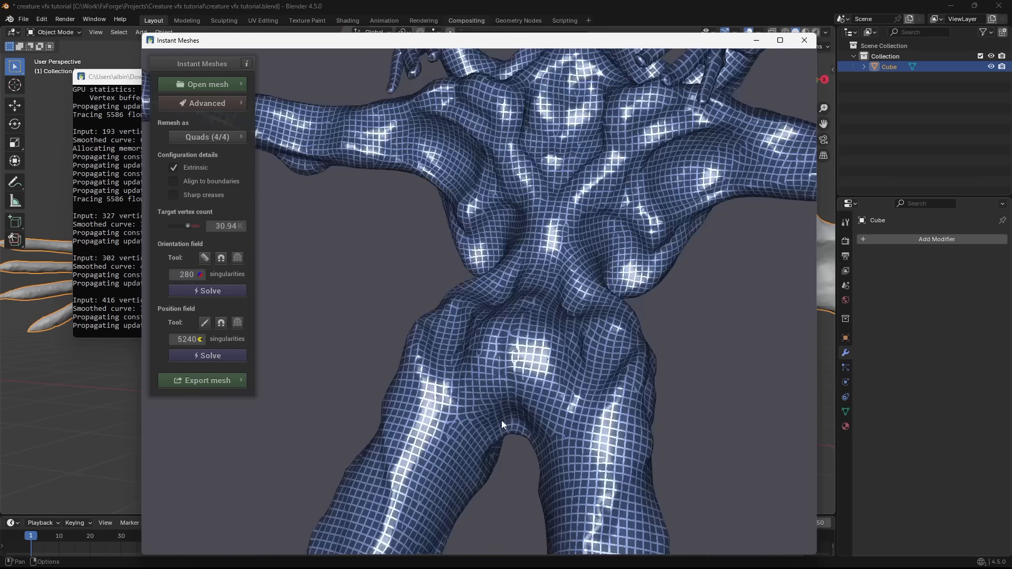
pyautogui.scroll(-4, 501, 417)
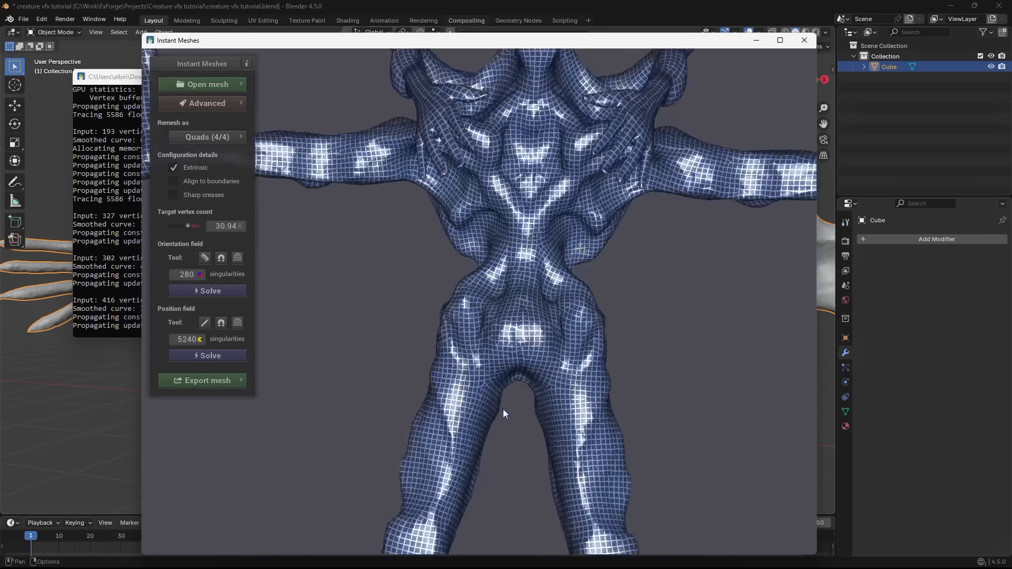
# - Add more guide strokes on the creature with the Edge Brush to straighten the edge layout
pyautogui.moveTo(503, 409)
pyautogui.mouseDown()
pyautogui.moveTo(514, 322)
pyautogui.moveTo(536, 353)
pyautogui.mouseUp()
pyautogui.click(205, 323)
pyautogui.scroll(-1, 557, 392)
pyautogui.click(205, 323)
pyautogui.scroll(-2, 451, 345)
pyautogui.moveTo(311, 343); pyautogui.dragTo(501, 342)
pyautogui.scroll(3, 495, 340)
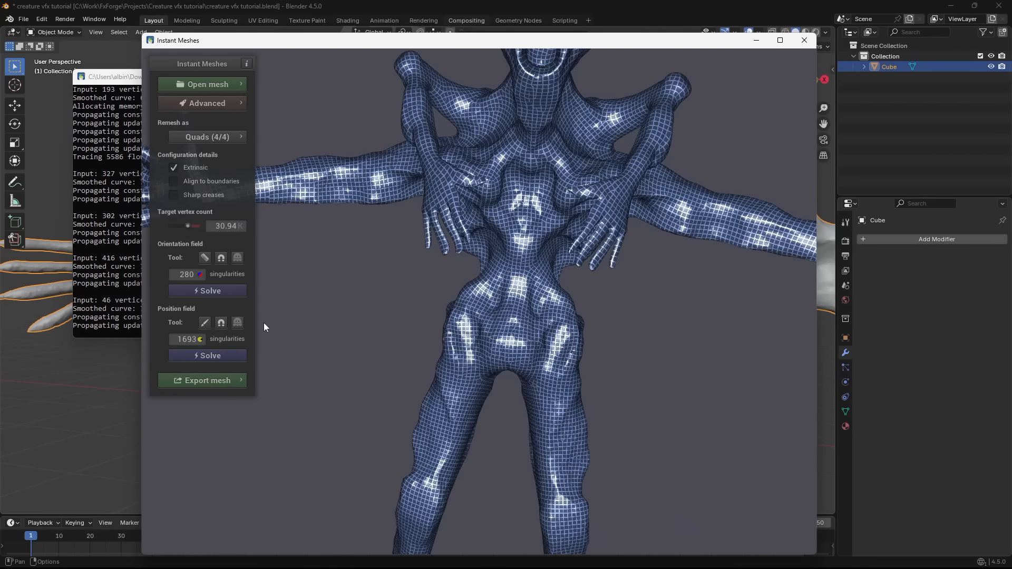
# - Solve the position field again and extract the retopologized mesh
pyautogui.click(190, 356)
pyautogui.click(231, 381)
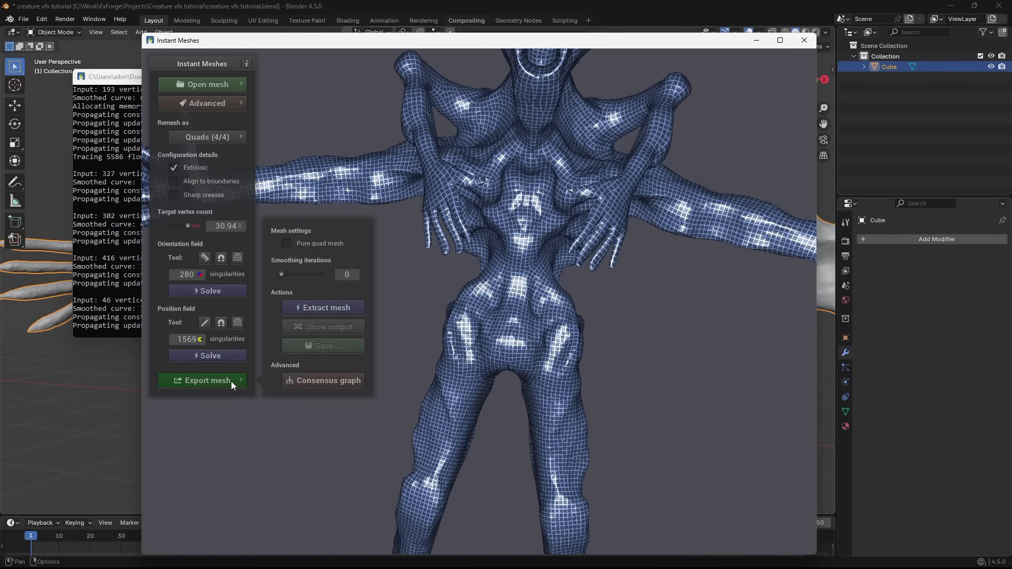
pyautogui.click(323, 308)
pyautogui.moveTo(728, 321); pyautogui.dragTo(590, 319)
# - Save the extracted mesh as "base mesh.obj" in the Creature vfx tutorial folder
pyautogui.click(323, 346)
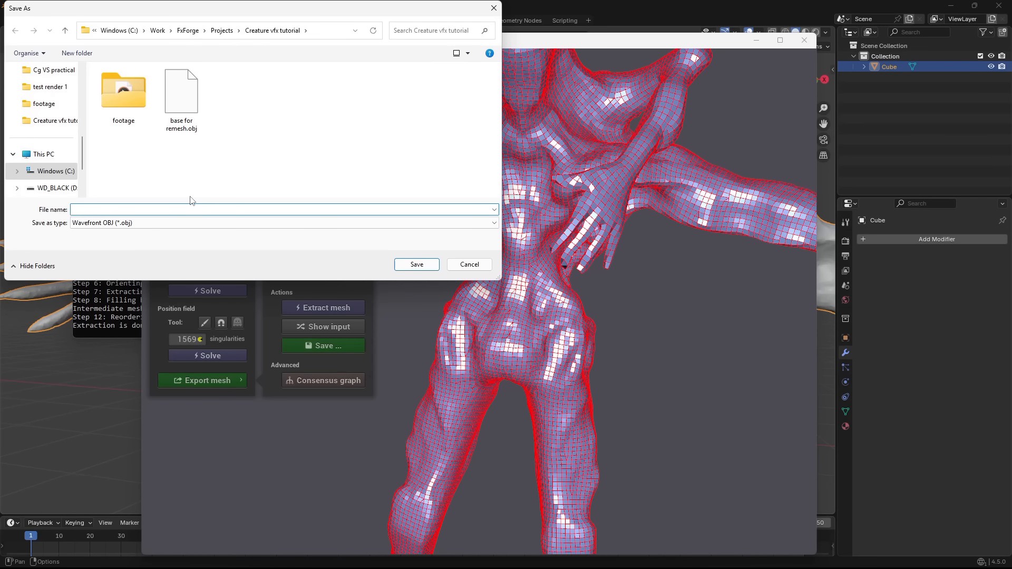
pyautogui.write('base mesh.obj')
pyautogui.press('Return')
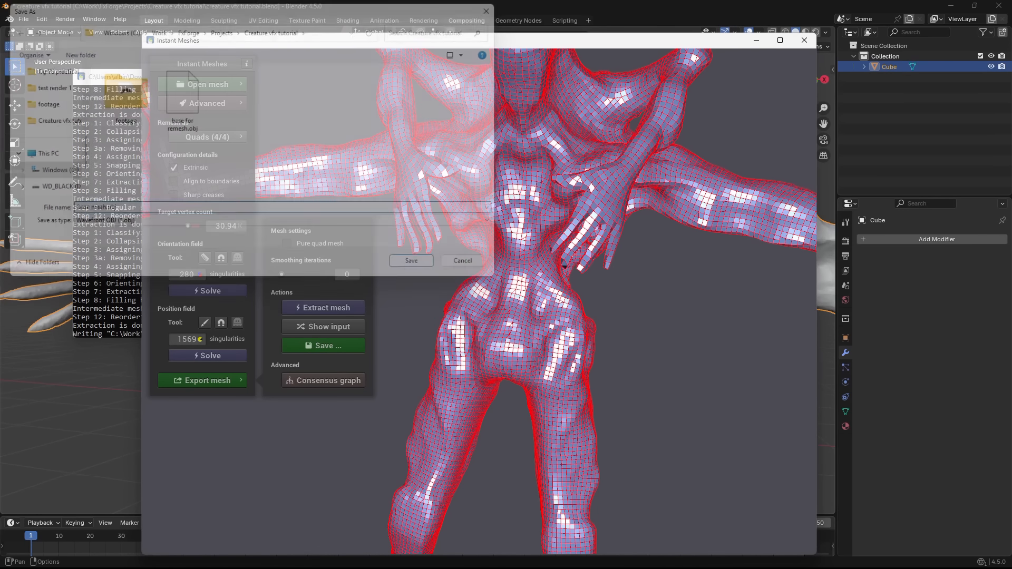
# - Switch back to Blender and import "base mesh.obj" from the Creature vfx tutorial folder as a Wavefront OBJ
pyautogui.click(804, 40)
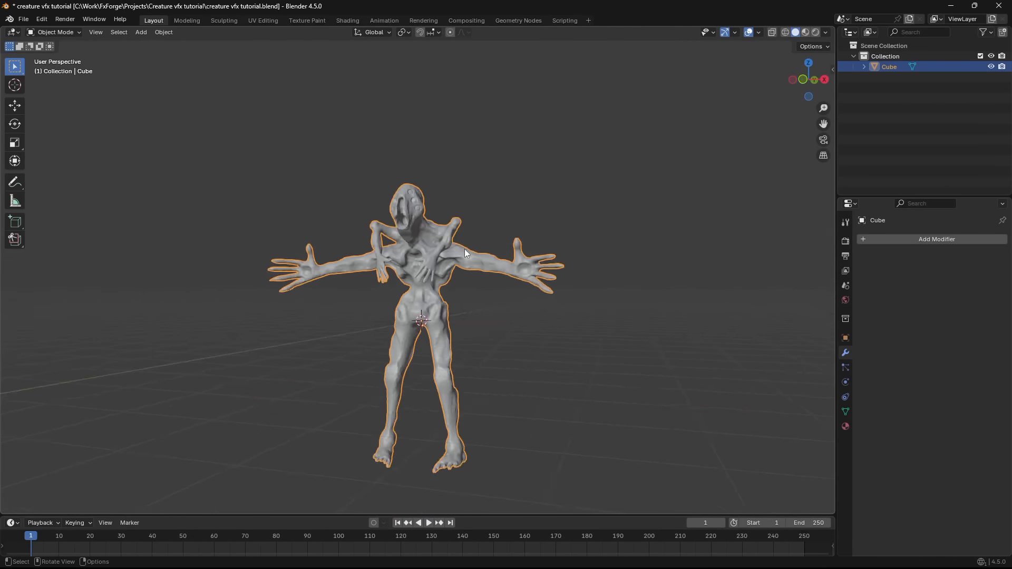
pyautogui.scroll(4, 464, 249)
pyautogui.click(23, 19)
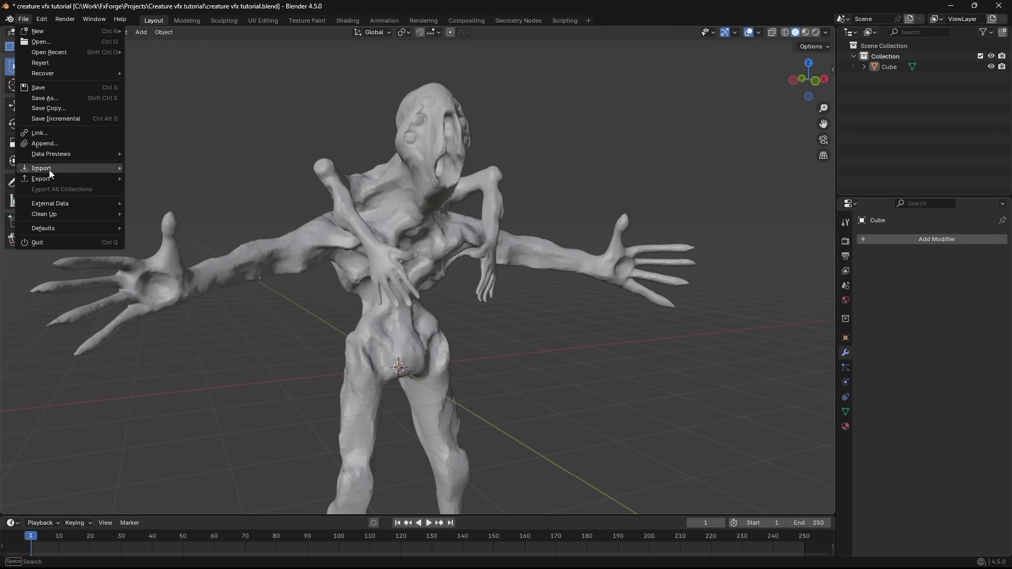
pyautogui.moveTo(52, 169)
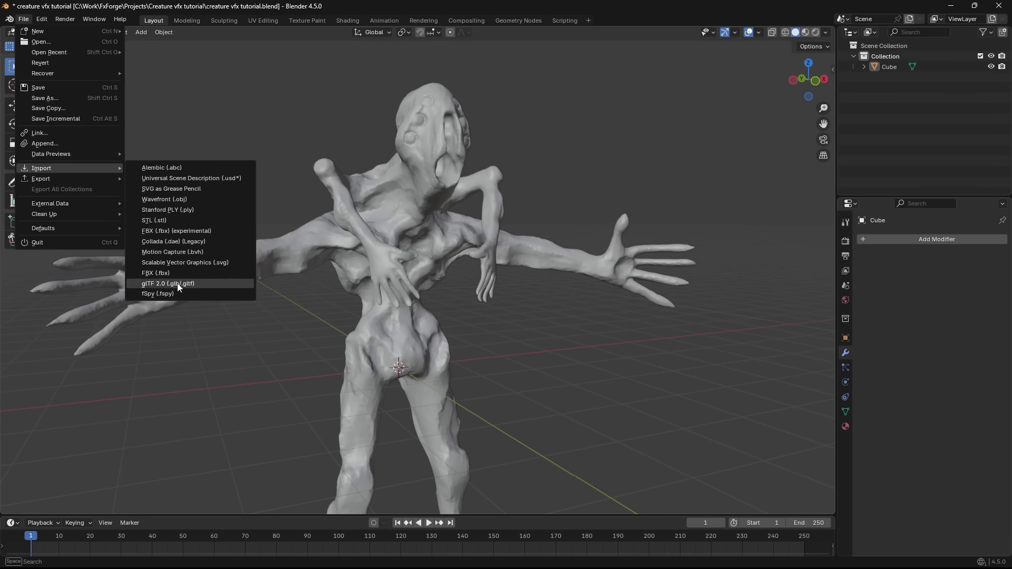
pyautogui.click(189, 199)
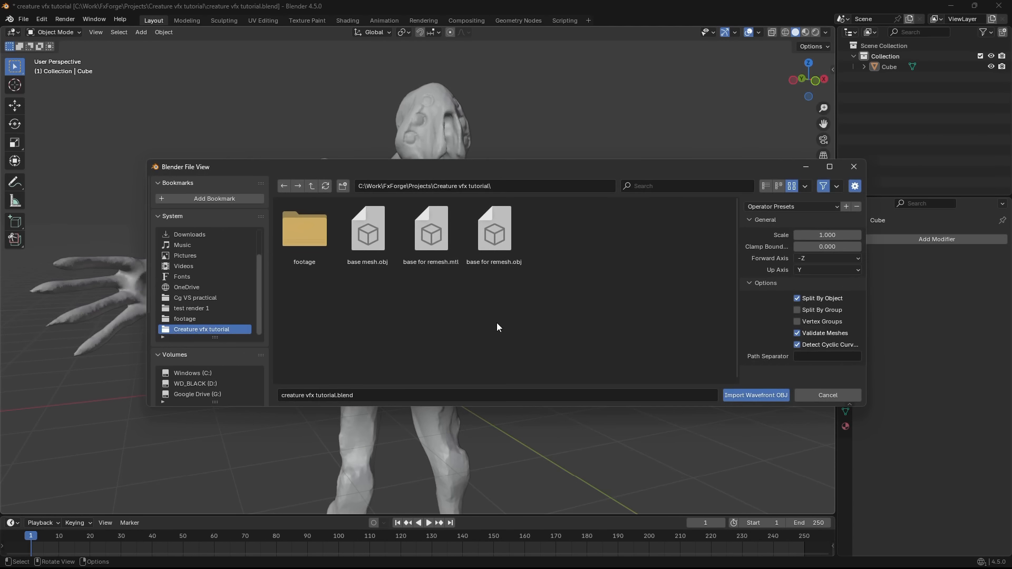
pyautogui.doubleClick(386, 251)
# - Hide the original sculpt object Cube so that only the imported base mesh is displayed
pyautogui.scroll(-4, 448, 266)
pyautogui.scroll(3, 447, 265)
pyautogui.moveTo(632, 246); pyautogui.dragTo(674, 245, button='middle')
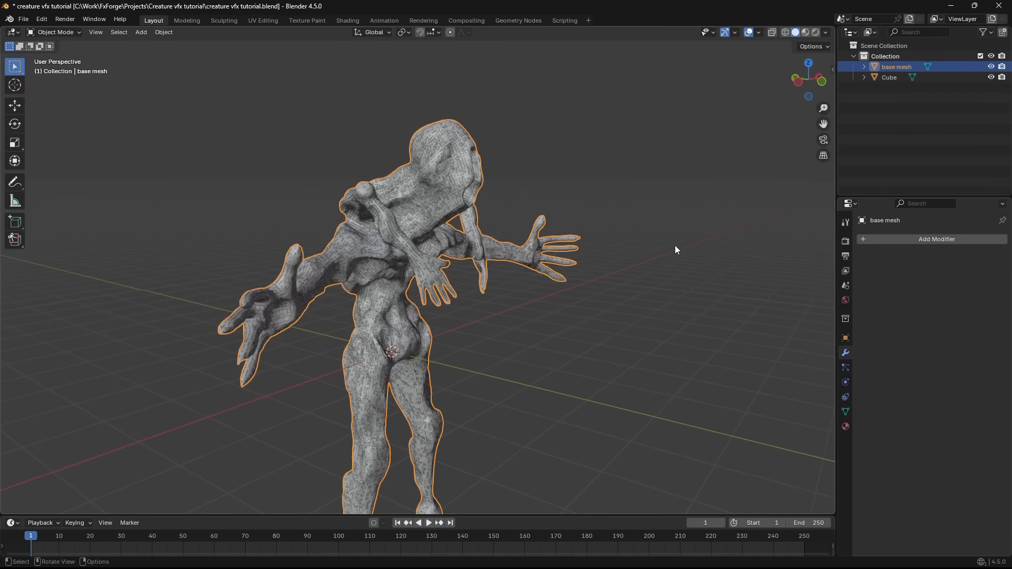
pyautogui.click(991, 78)
pyautogui.moveTo(590, 253); pyautogui.dragTo(483, 248, button='middle')
pyautogui.scroll(2, 483, 248)
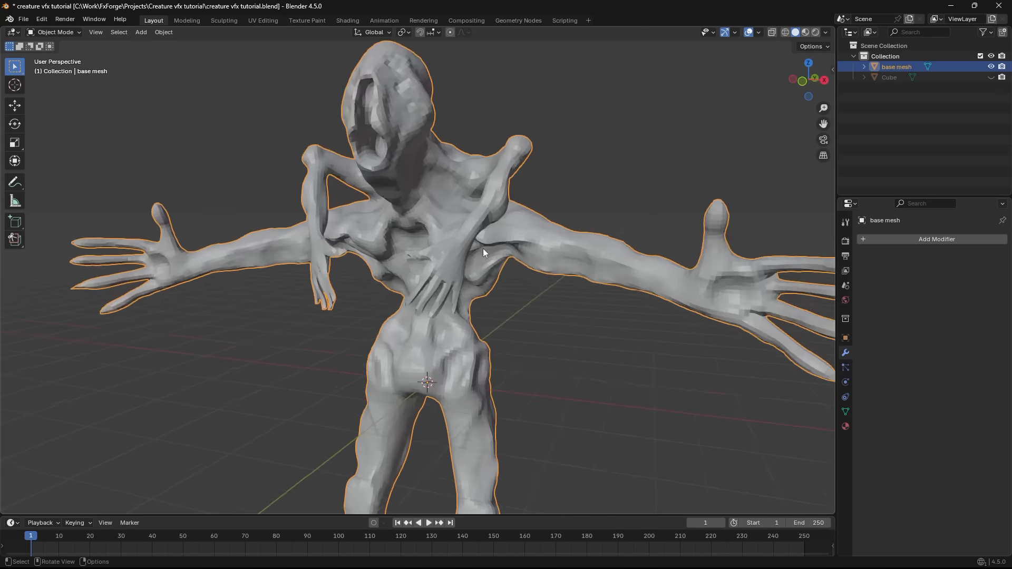
# - Remove the custom_normal and sharp_edge attributes from the base mesh
pyautogui.press('Tab')
pyautogui.moveTo(680, 422); pyautogui.dragTo(764, 427, button='middle')
pyautogui.scroll(-3, 533, 302)
pyautogui.moveTo(534, 302); pyautogui.dragTo(801, 378, button='middle')
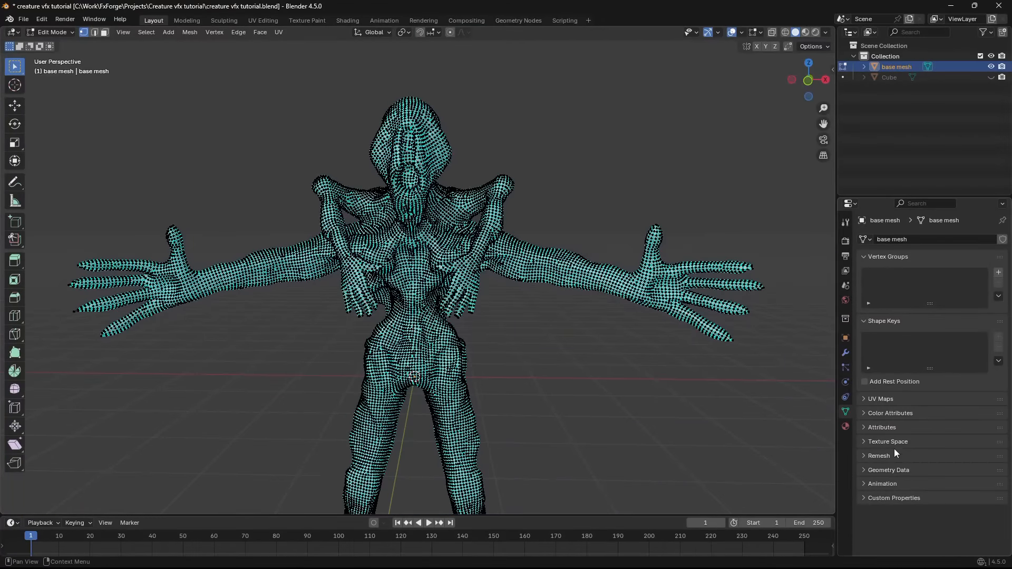
pyautogui.click(894, 426)
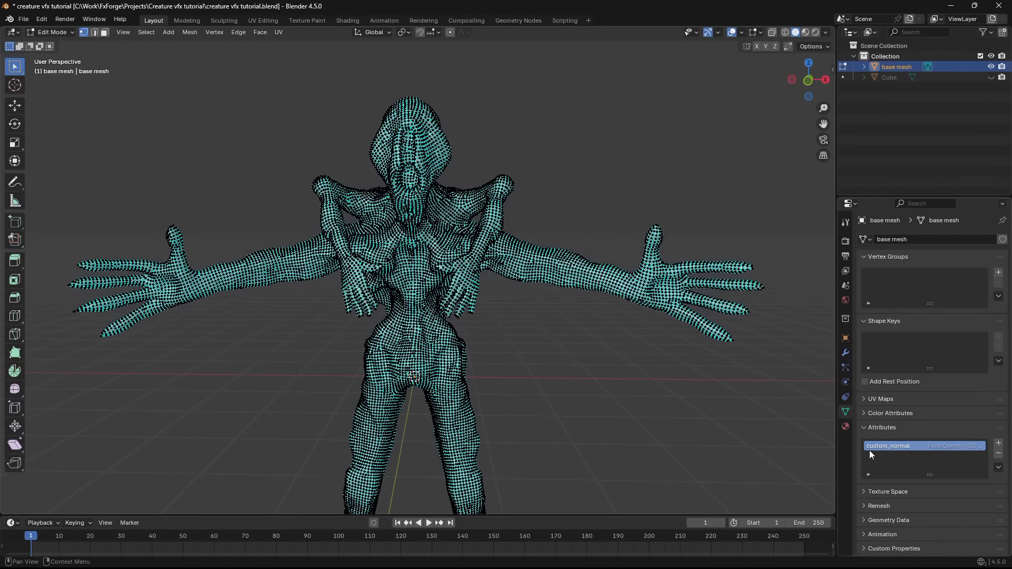
pyautogui.click(998, 454)
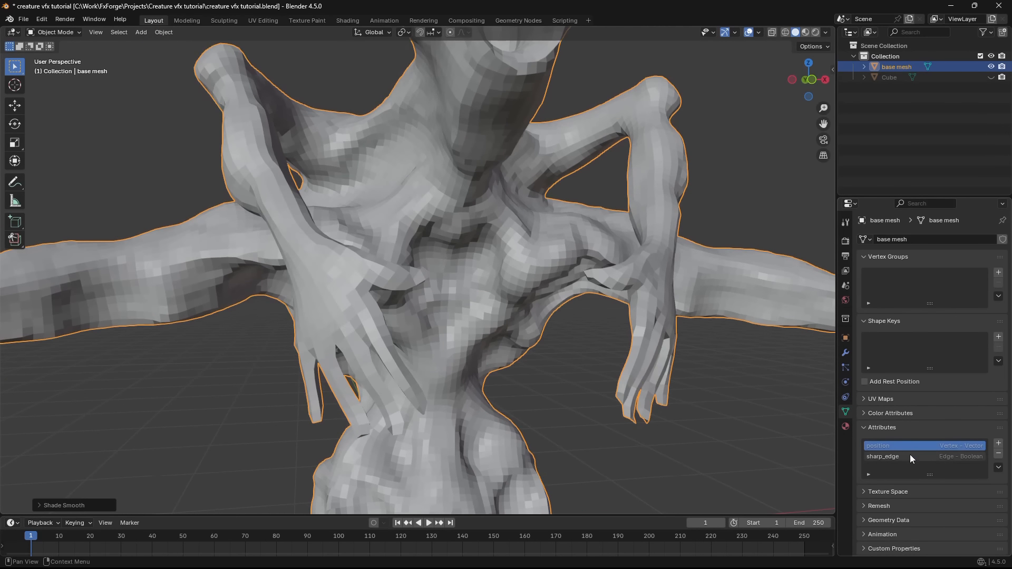
pyautogui.click(910, 454)
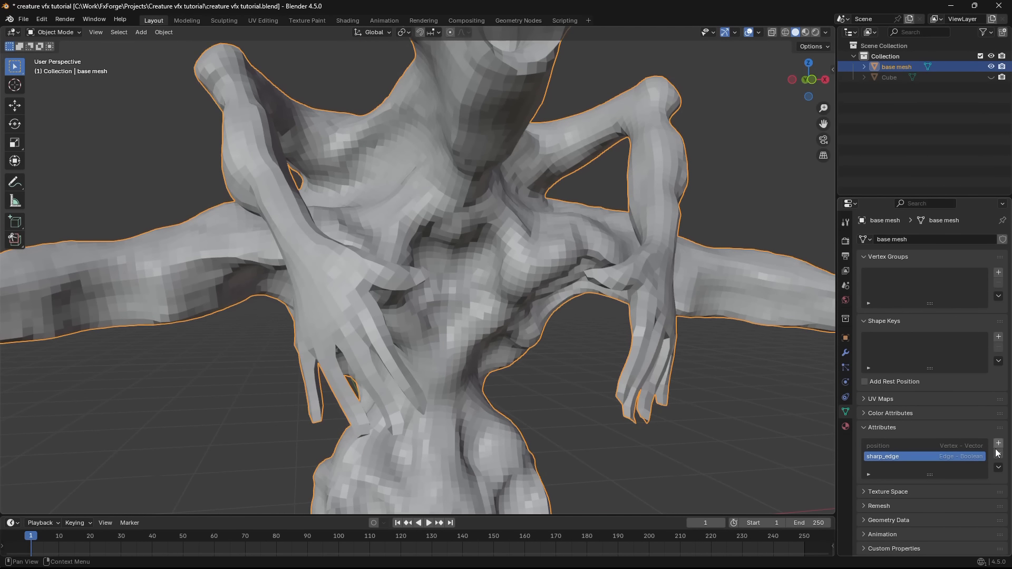
pyautogui.moveTo(596, 331); pyautogui.dragTo(799, 365, button='middle')
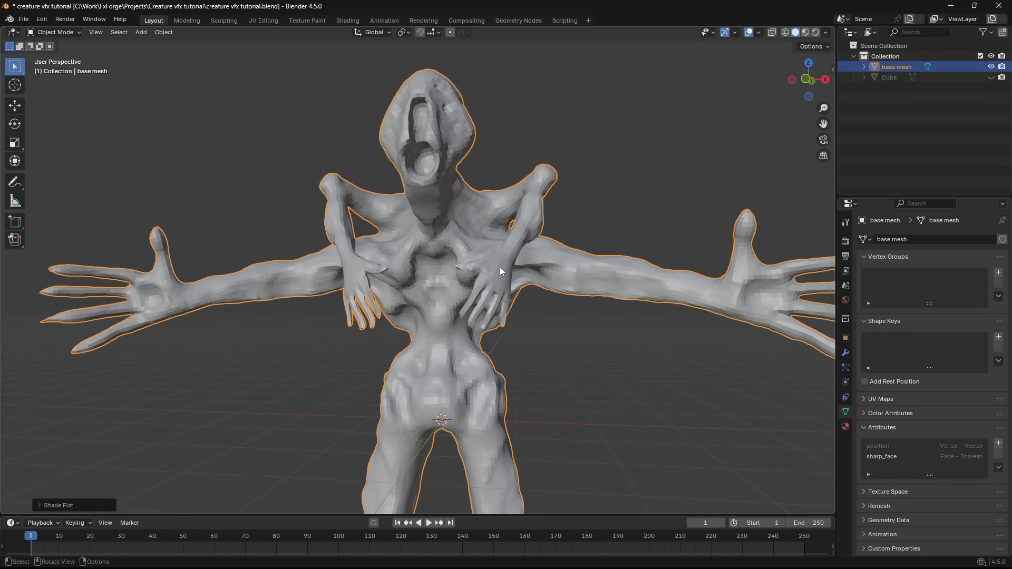
# - Select the line of edges running up the centre of the creature's chest and neck in edge select mode
pyautogui.press('KP_1')
pyautogui.press('Tab')
pyautogui.scroll(5, 500, 268)
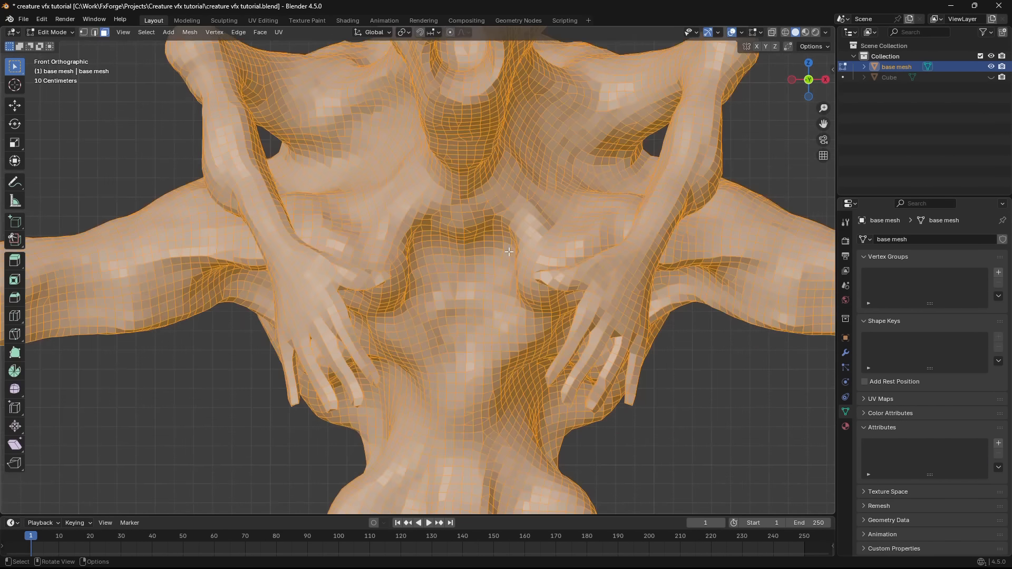
pyautogui.press('2')
pyautogui.keyDown('alt'); pyautogui.click(500, 268); pyautogui.keyUp('alt')
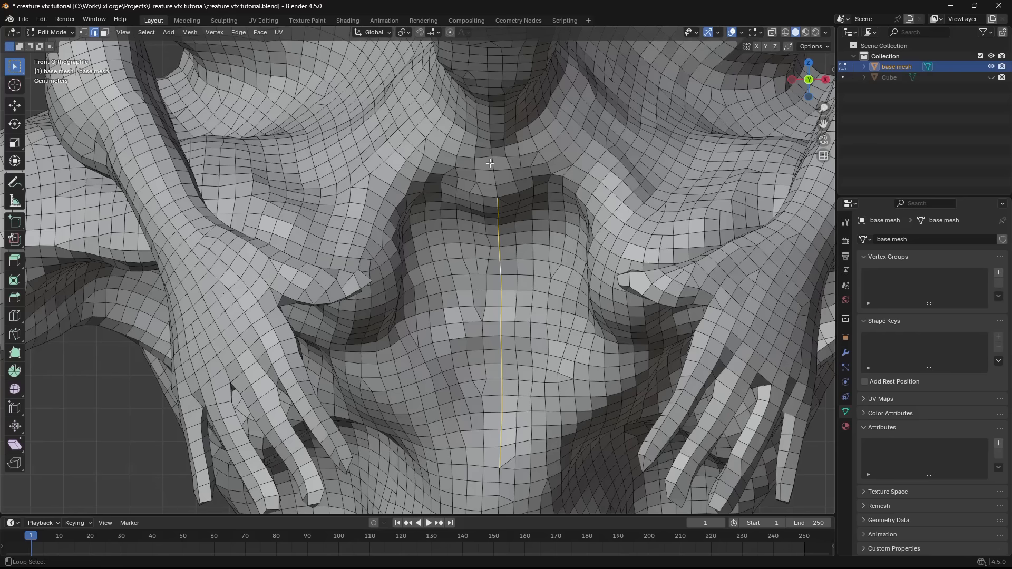
pyautogui.scroll(4, 490, 163)
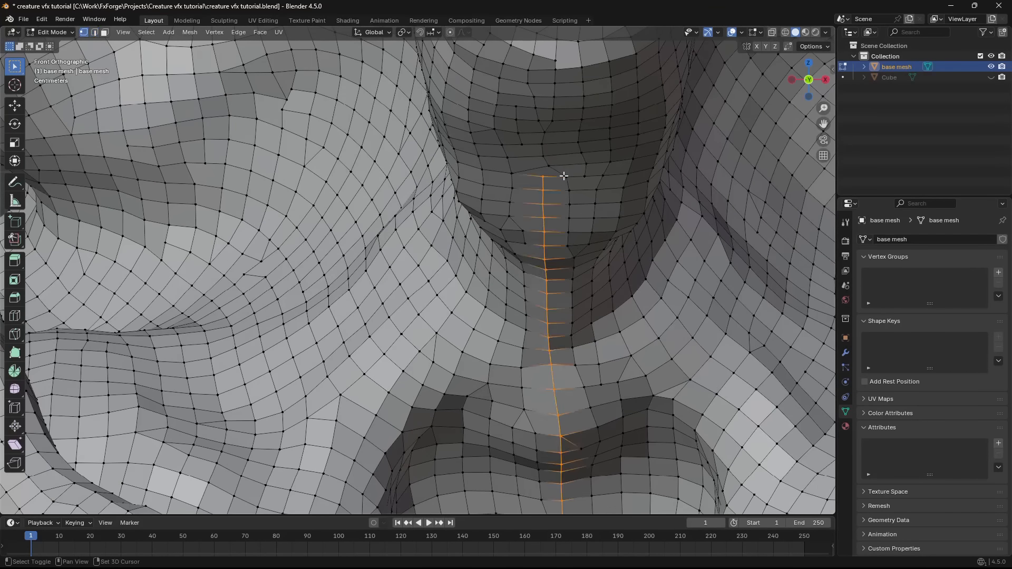
pyautogui.keyDown('alt'); pyautogui.keyDown('shift'); pyautogui.click(544, 155); pyautogui.keyUp('shift'); pyautogui.keyUp('alt')
pyautogui.keyDown('shift'); pyautogui.moveTo(551, 125); pyautogui.dragTo(548, 369, button='middle'); pyautogui.keyUp('shift')
# - Extend the centre edge selection over the head and down the middle of the back with Pick Shortest Path
pyautogui.scroll(-2, 549, 316)
pyautogui.keyDown('ctrl'); pyautogui.click(524, 226); pyautogui.keyUp('ctrl')
pyautogui.moveTo(525, 227); pyautogui.dragTo(432, 243, button='middle')
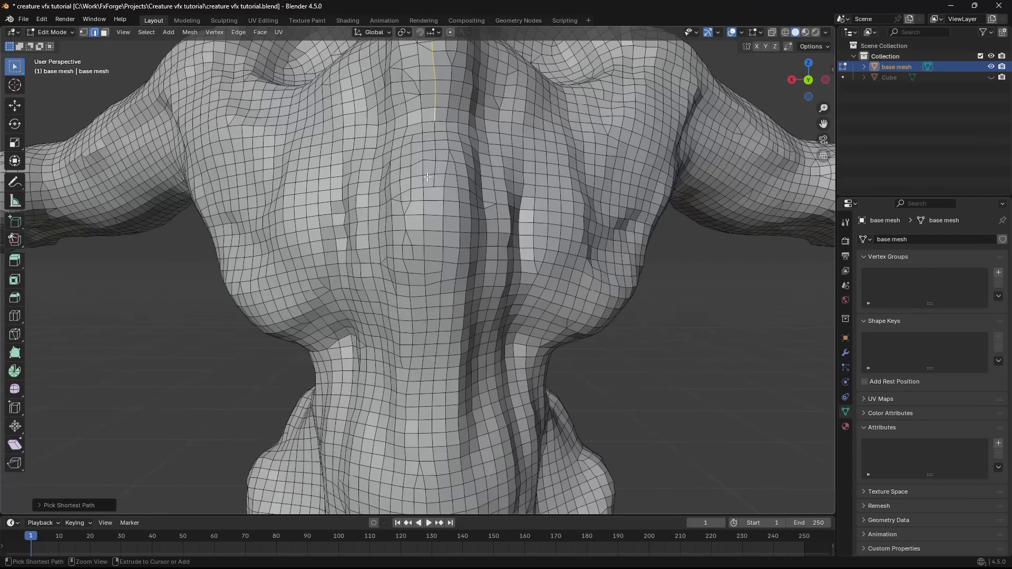
pyautogui.keyDown('ctrl'); pyautogui.click(434, 246); pyautogui.keyUp('ctrl')
pyautogui.keyDown('shift'); pyautogui.moveTo(434, 295); pyautogui.dragTo(438, 232, button='middle'); pyautogui.keyUp('shift')
pyautogui.keyDown('ctrl'); pyautogui.click(438, 295); pyautogui.keyUp('ctrl')
pyautogui.moveTo(448, 327); pyautogui.dragTo(507, 247, button='middle')
# - Split the mesh along the selected centre edges using Faces by Edges and delete the half on the positive X side
pyautogui.press('F3')
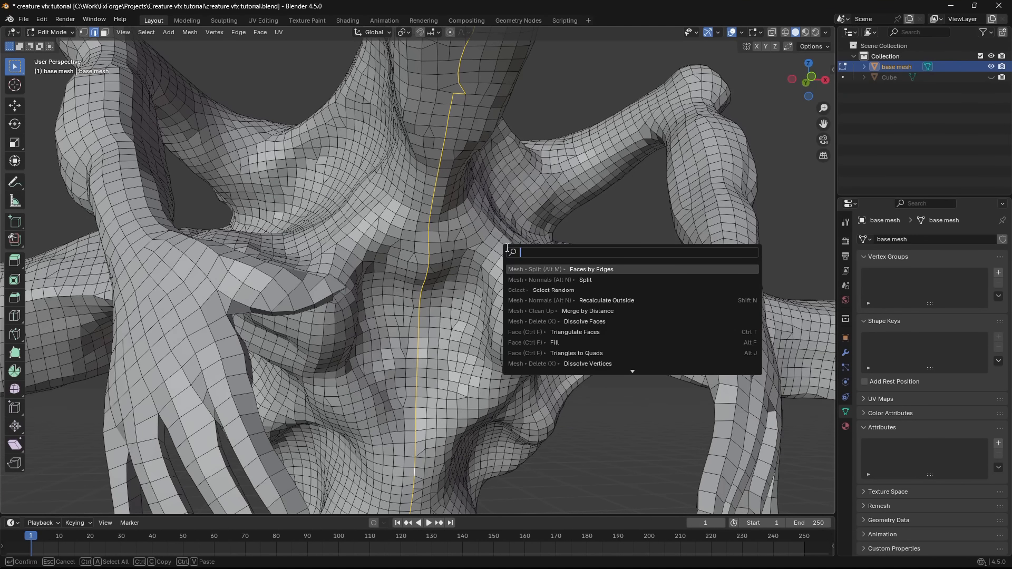
pyautogui.write('split by')
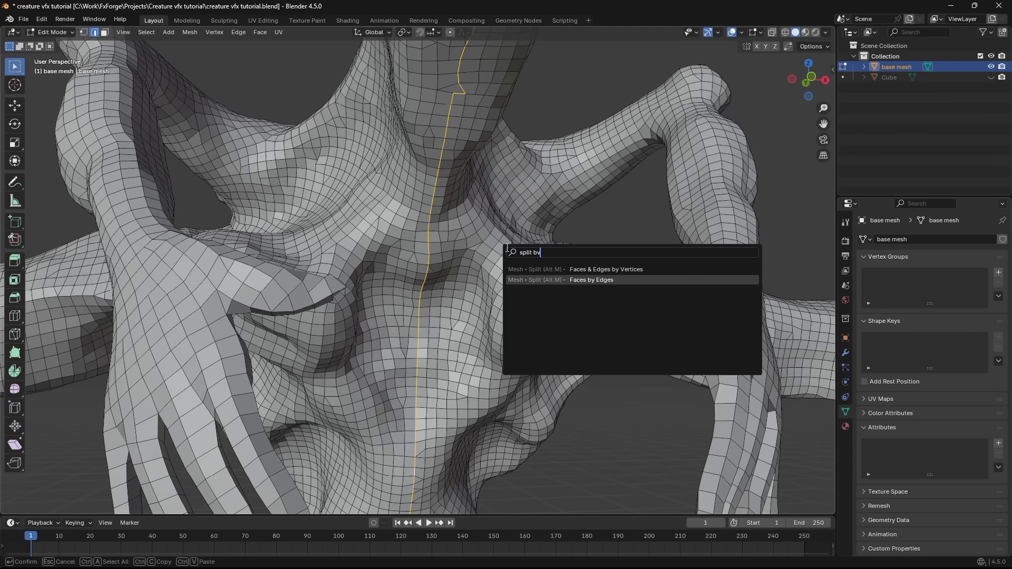
pyautogui.press('Return')
pyautogui.moveTo(507, 247); pyautogui.dragTo(525, 236, button='middle')
pyautogui.press('l')
pyautogui.press('x')
pyautogui.click(493, 280)
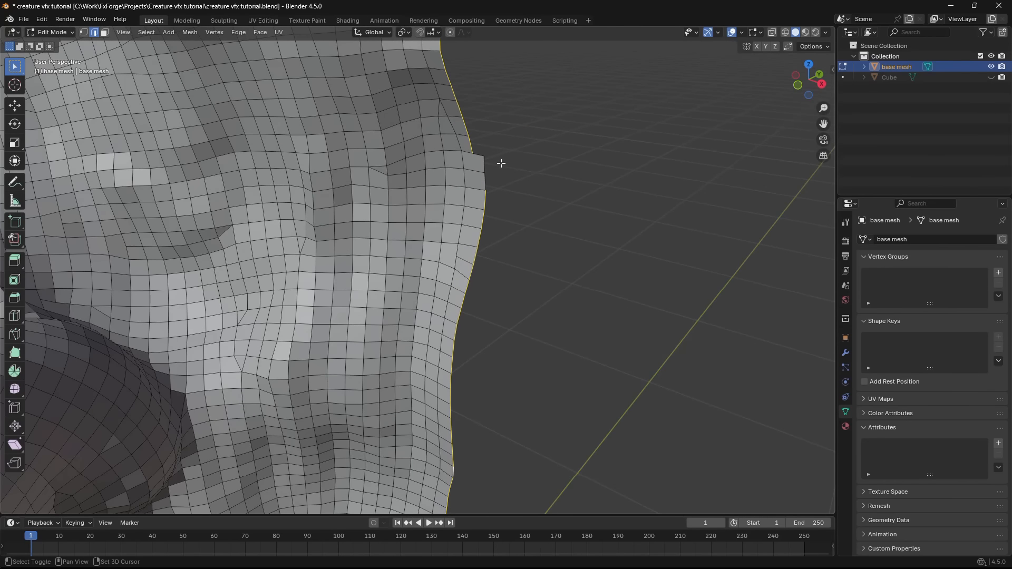
# - Set the transform pivot point to 3D Cursor for the selected centre boundary in front view
pyautogui.press('KP_1')
pyautogui.scroll(-5, 488, 219)
pyautogui.click(404, 32)
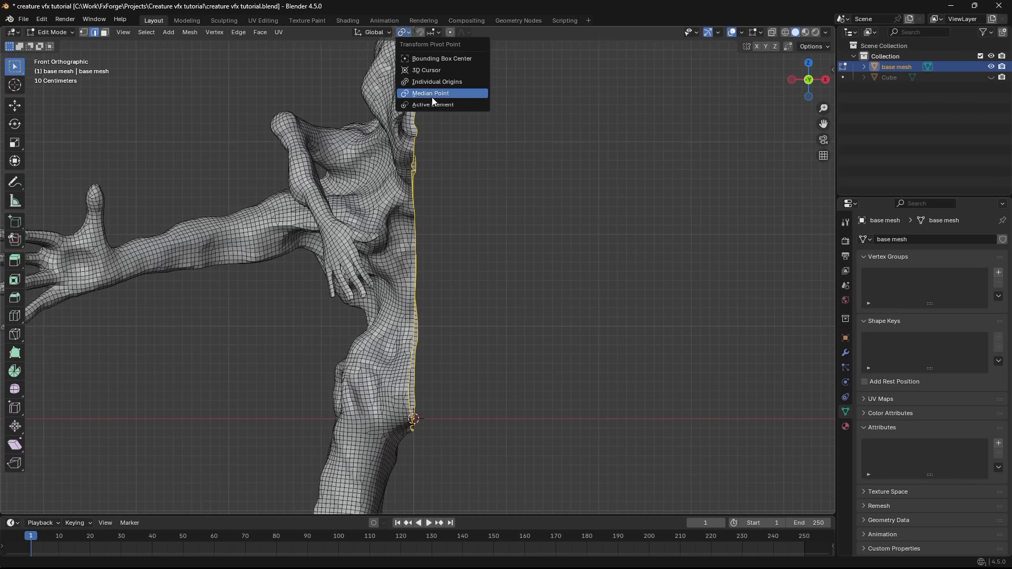
pyautogui.click(440, 70)
pyautogui.scroll(-3, 585, 300)
pyautogui.scroll(4, 599, 318)
# - Try to flatten the centre boundary edges by scaling them to 0 along X without proportional editing
pyautogui.press('s')
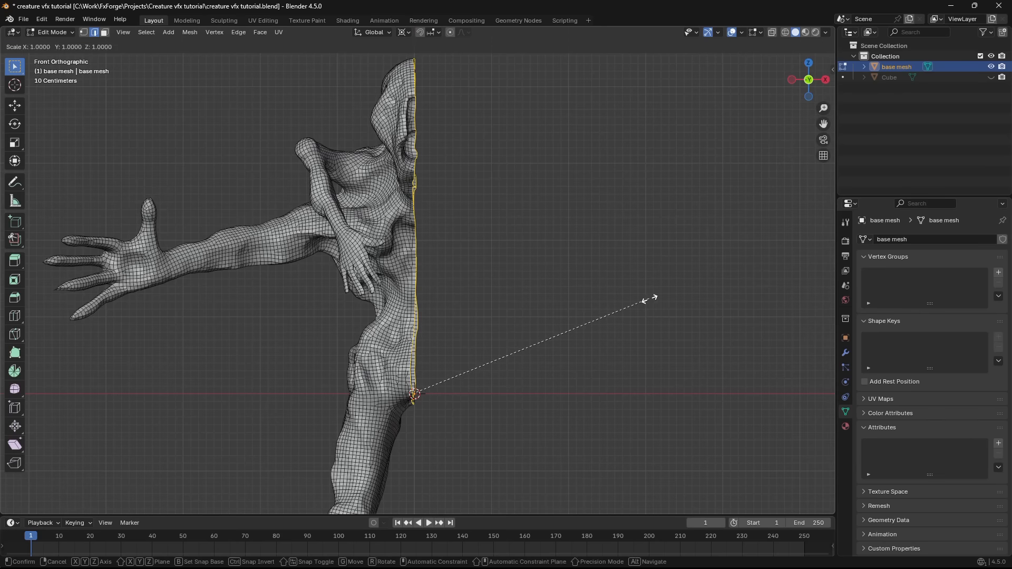
pyautogui.write('x')
pyautogui.write('0')
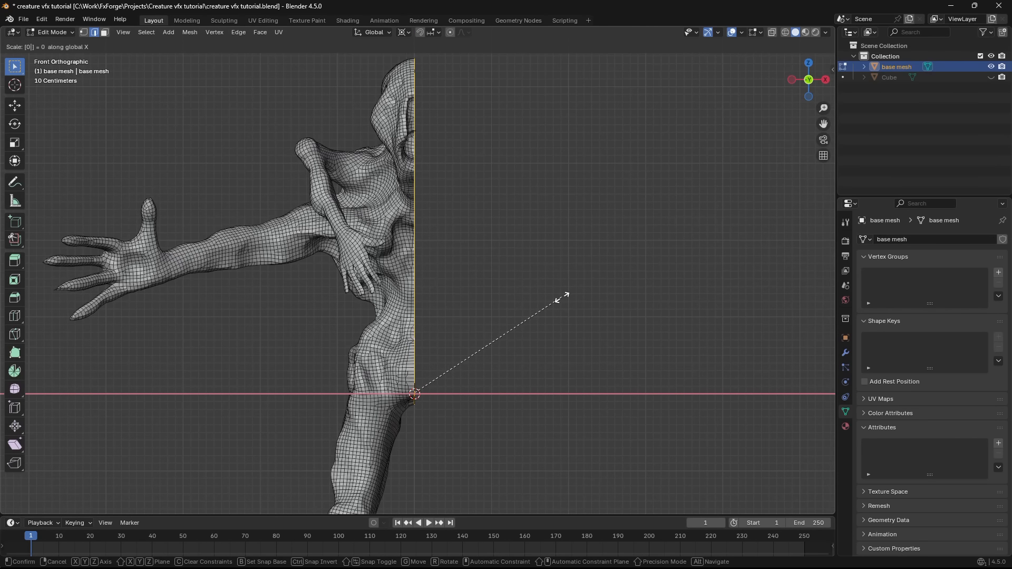
pyautogui.press('Return')
# - Flatten the centre boundary by scaling it to 0 along X, with smooth proportional editing at size 0.08
pyautogui.scroll(3, 475, 147)
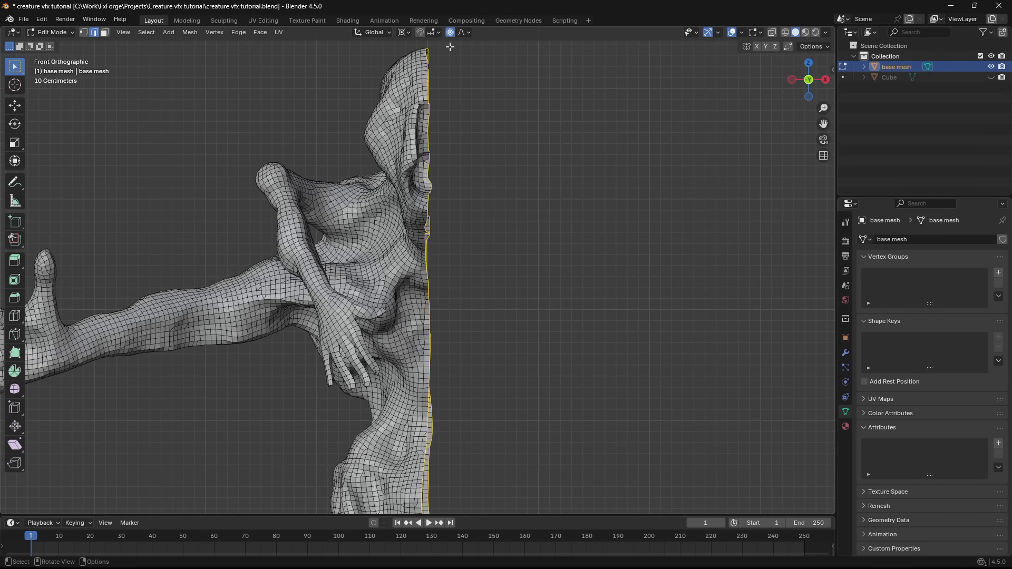
pyautogui.write('sx0')
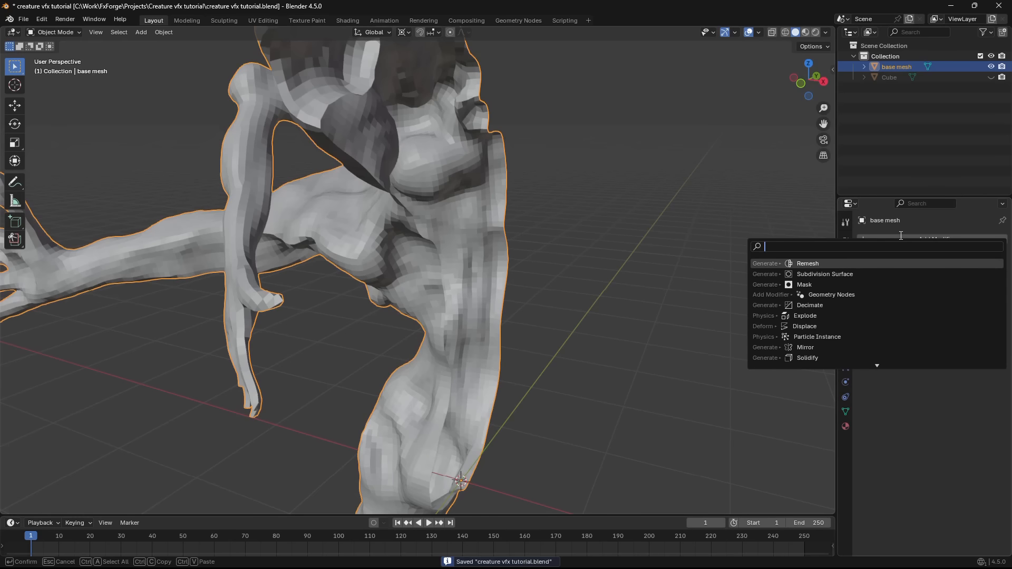
# - Add a Mirror modifier on the X axis to the base mesh and save the Blender file
pyautogui.write('mir')
pyautogui.press('Return')
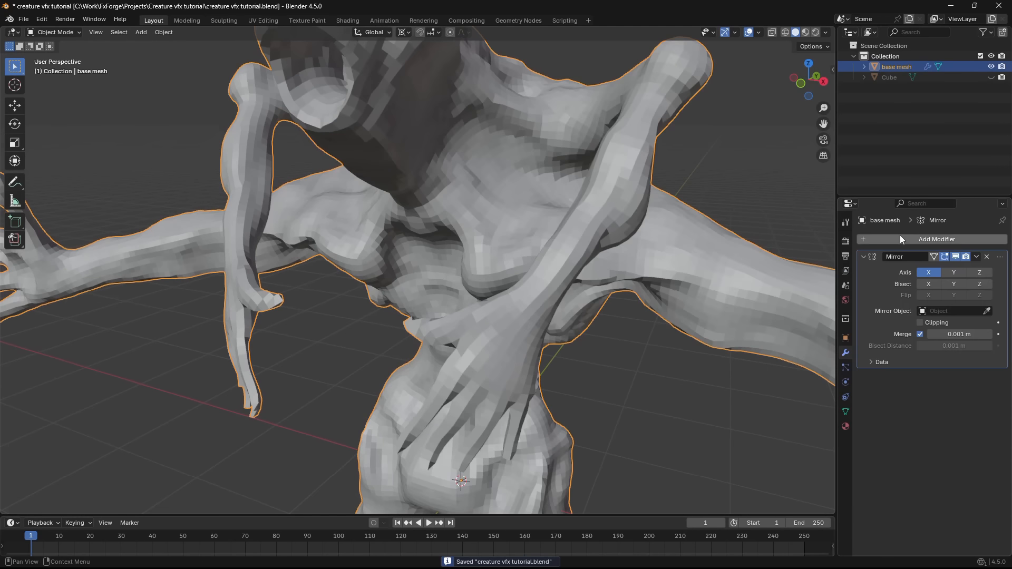
pyautogui.hotkey('ctrl', 's')
# - Enable Bisect and Flip on X for the Mirror modifier and apply it to the base mesh
pyautogui.click(928, 284)
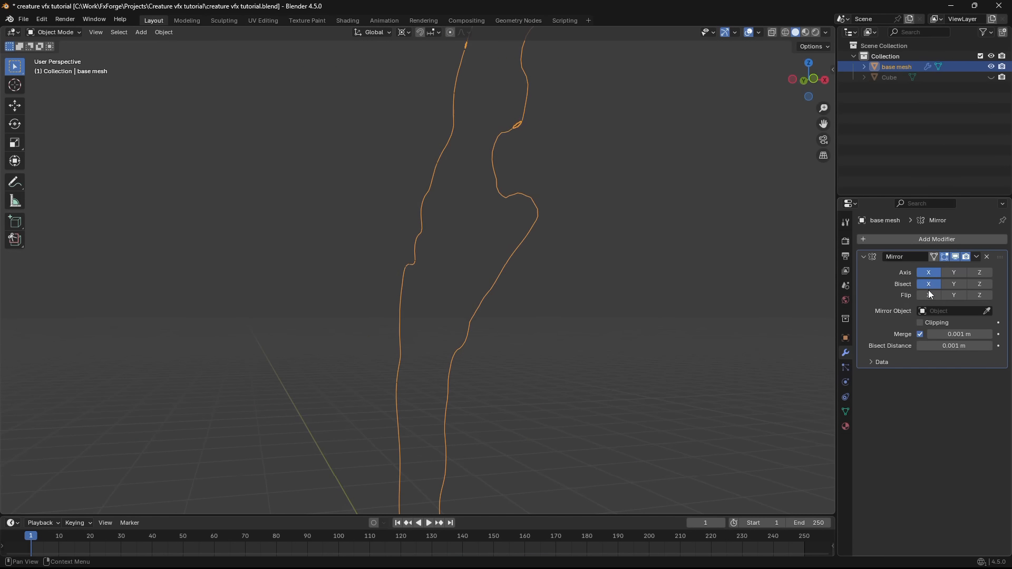
pyautogui.moveTo(723, 293); pyautogui.dragTo(818, 341, button='middle')
pyautogui.scroll(-3, 817, 340)
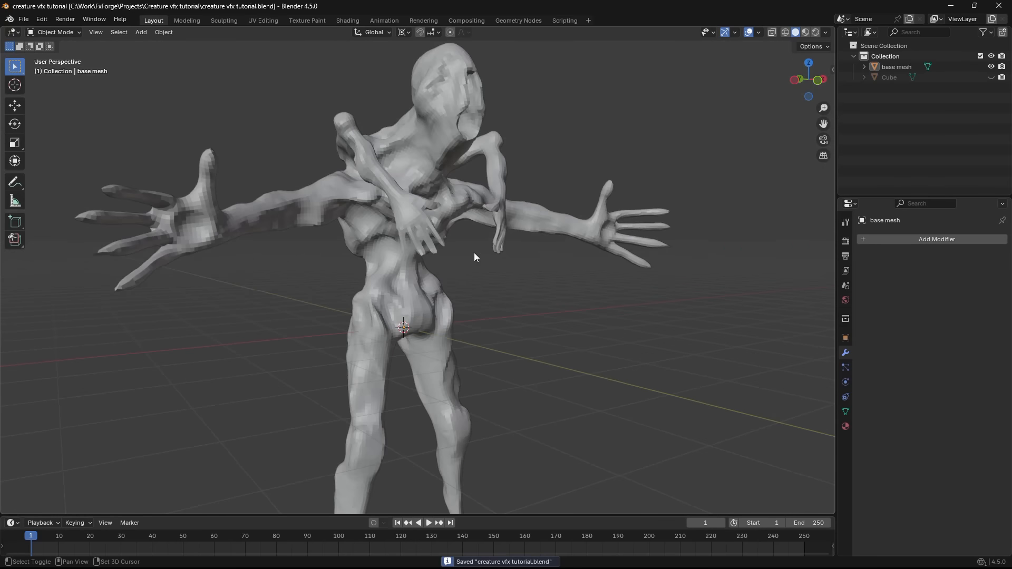
pyautogui.moveTo(473, 252); pyautogui.dragTo(457, 311, button='middle')
# - Duplicate the base mesh in place and rename the copy "high poly"
pyautogui.click(459, 244)
pyautogui.hotkey('shift', 'd')
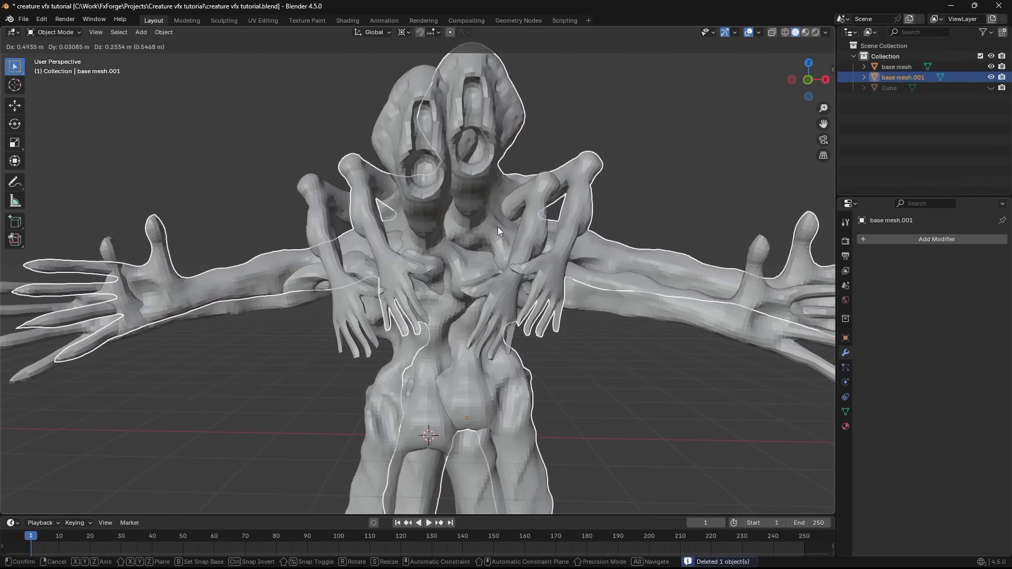
pyautogui.rightClick(498, 226)
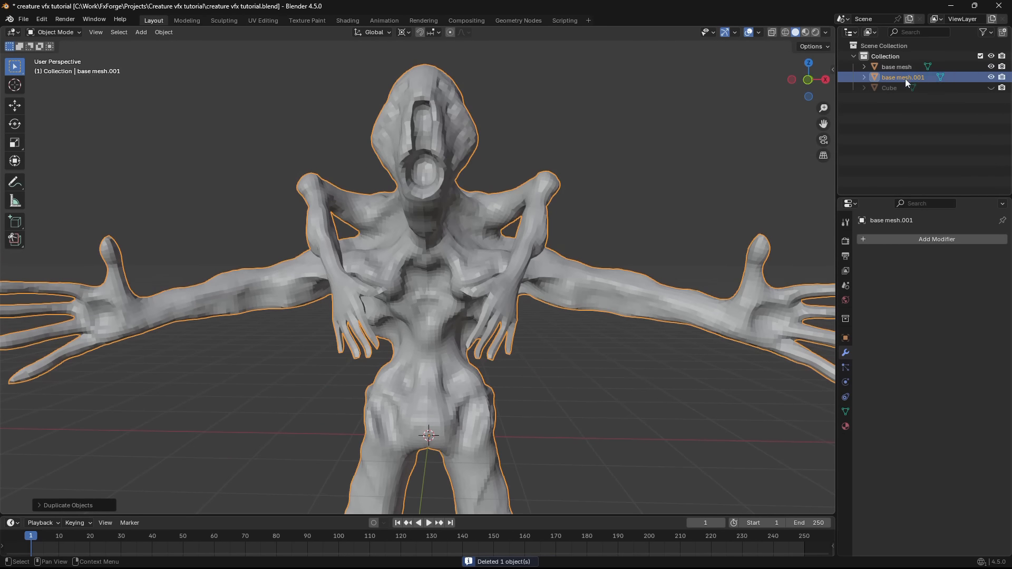
pyautogui.doubleClick(909, 77)
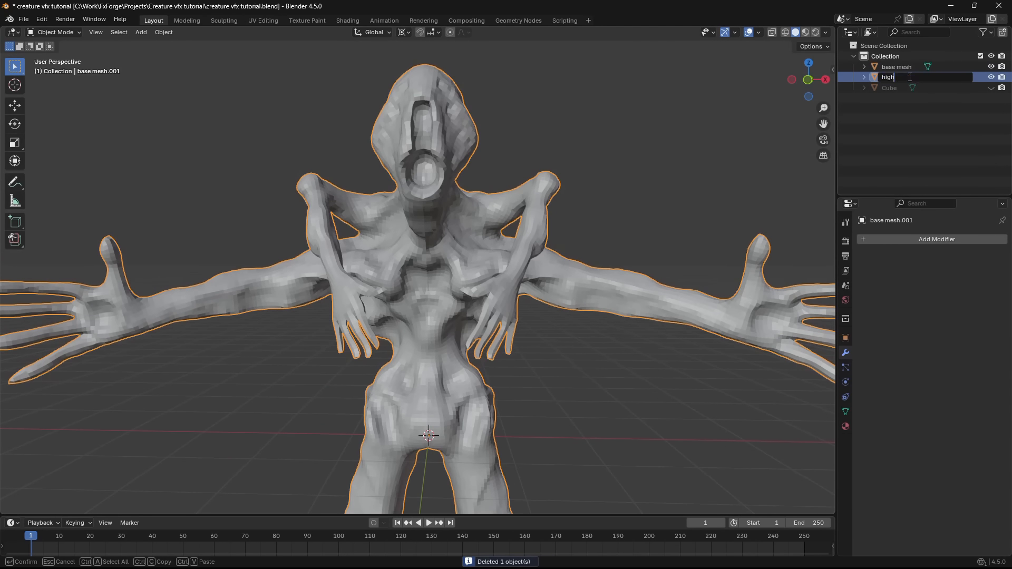
pyautogui.write('high poly')
pyautogui.press('Return')
# - Hide the base mesh object so that only the high poly copy is displayed
pyautogui.click(991, 66)
pyautogui.scroll(2, 464, 266)
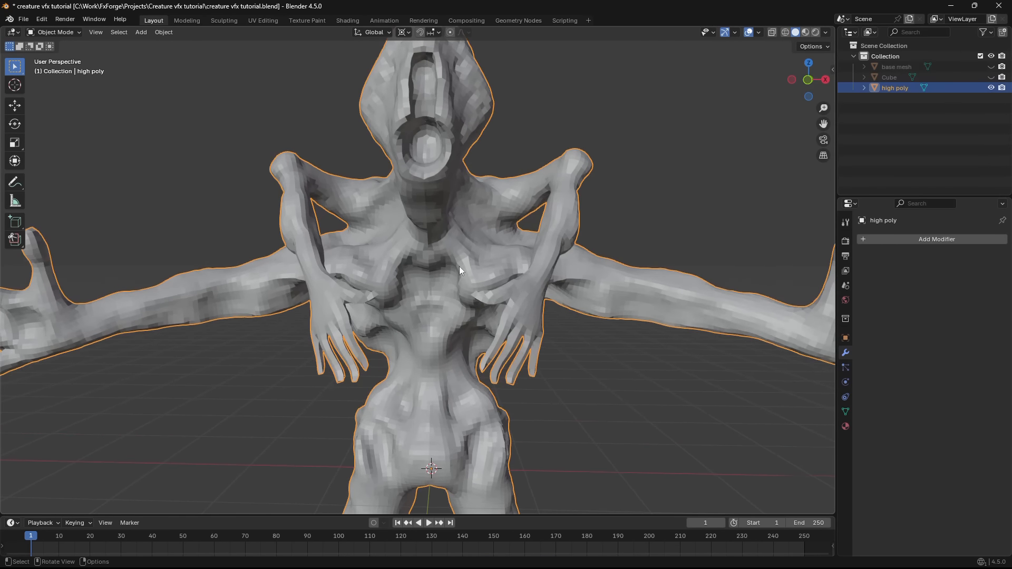
pyautogui.moveTo(460, 267); pyautogui.dragTo(489, 272, button='middle')
# - Add a Catmull-Clark Subdivision modifier to the high poly mesh and apply it
pyautogui.click(934, 241)
pyautogui.click(863, 261)
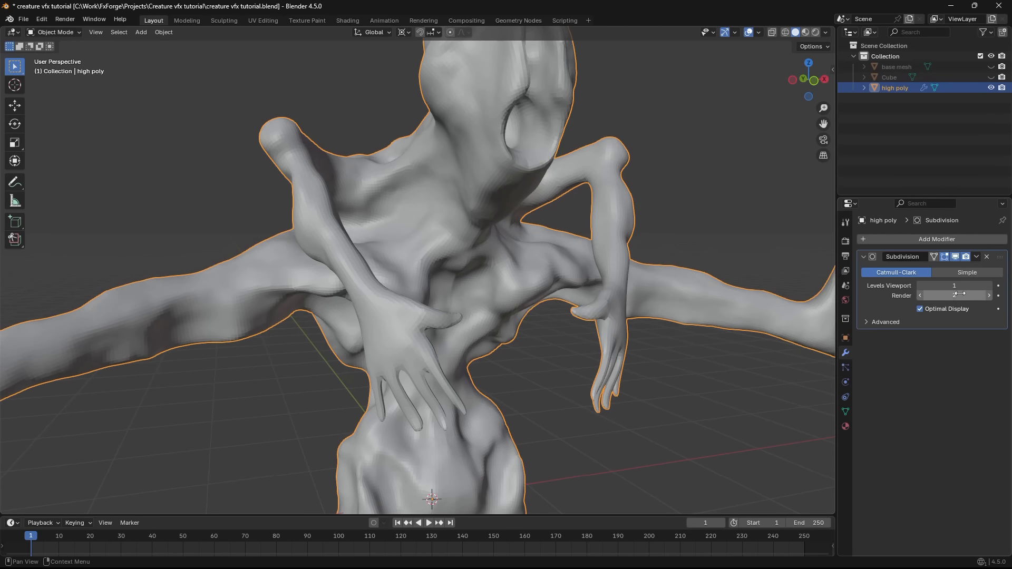
pyautogui.press('Return')
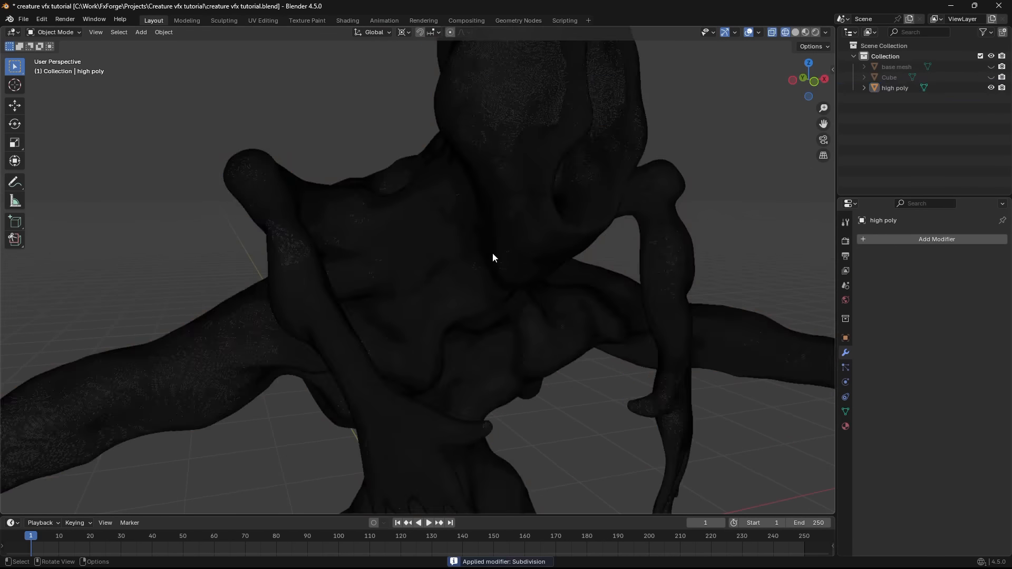
# - Examine the subdivided high poly mesh's density by alternating between wireframe and solid shading
pyautogui.click(494, 255)
pyautogui.scroll(4, 520, 251)
pyautogui.press('z')
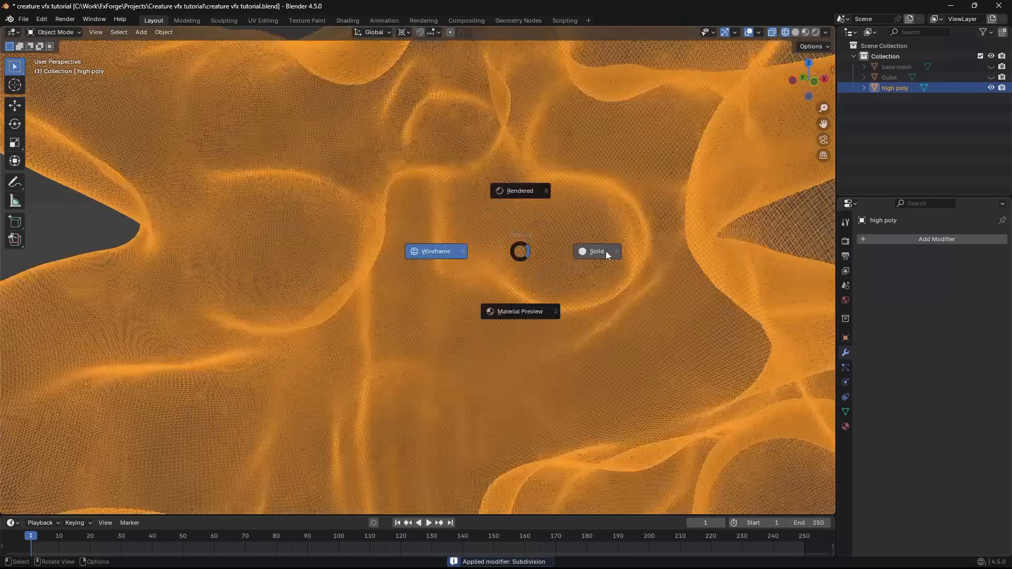
pyautogui.click(606, 252)
pyautogui.scroll(-6, 518, 228)
pyautogui.scroll(4, 540, 269)
pyautogui.moveTo(517, 226)
pyautogui.mouseDown(button='middle')
pyautogui.moveTo(539, 270)
pyautogui.moveTo(454, 277)
pyautogui.mouseUp(button='middle')
pyautogui.press('z')
pyautogui.click(401, 266)
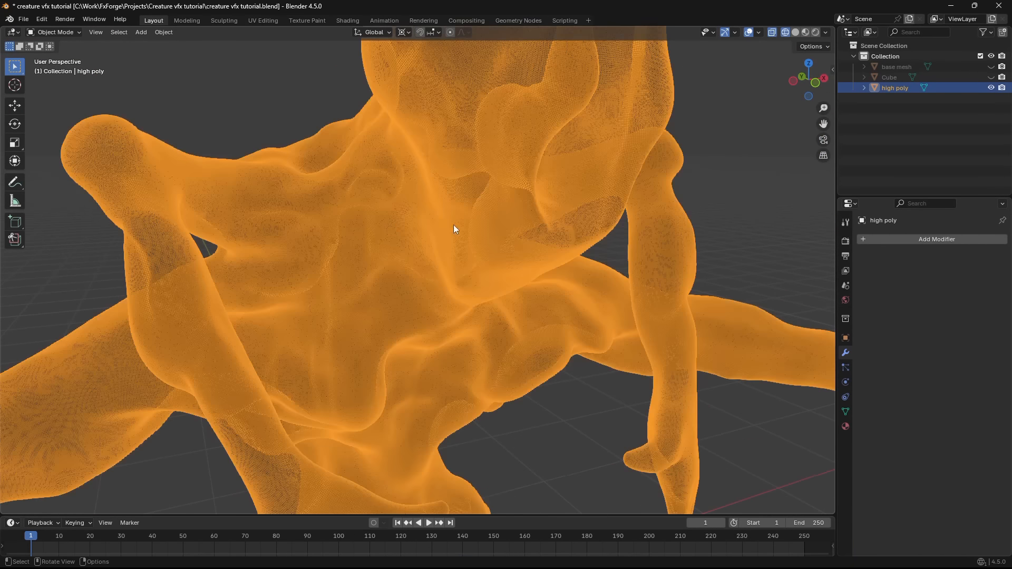
pyautogui.scroll(-4, 453, 224)
pyautogui.moveTo(454, 225); pyautogui.dragTo(573, 257, button='middle')
pyautogui.press('z')
pyautogui.click(697, 263)
pyautogui.moveTo(697, 263)
pyautogui.mouseDown(button='middle')
pyautogui.moveTo(515, 237)
pyautogui.moveTo(533, 314)
pyautogui.mouseUp(button='middle')
# - Open the high poly mesh in the Sculpting workspace and collapse the Dyntopo settings, leaving Dyntopo off
pyautogui.click(227, 21)
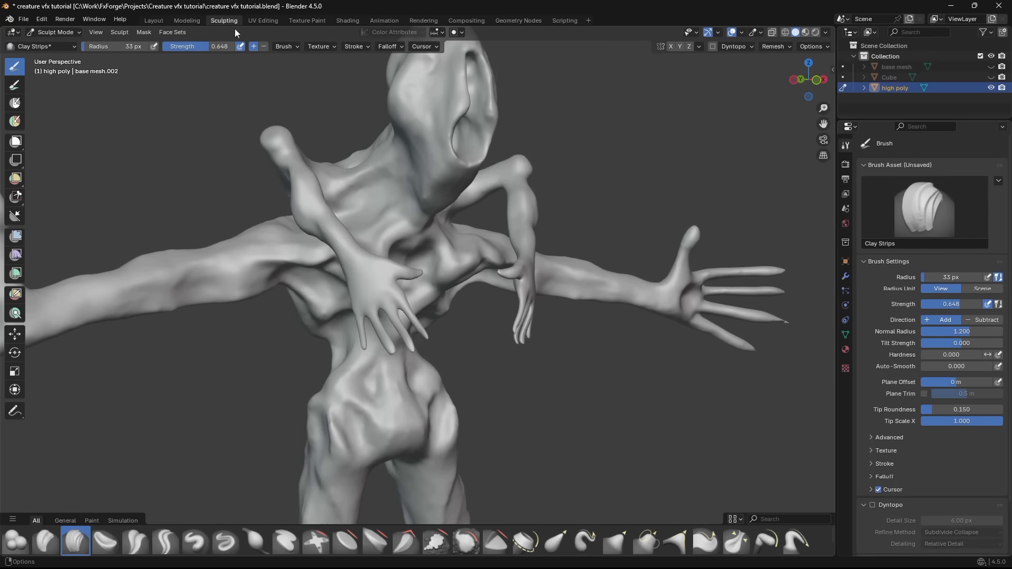
pyautogui.keyDown('shift'); pyautogui.moveTo(522, 230); pyautogui.dragTo(548, 321, button='middle'); pyautogui.keyUp('shift')
pyautogui.moveTo(548, 321)
pyautogui.mouseDown(button='middle')
pyautogui.moveTo(569, 318)
pyautogui.moveTo(501, 300)
pyautogui.mouseUp(button='middle')
pyautogui.scroll(-4, 897, 447)
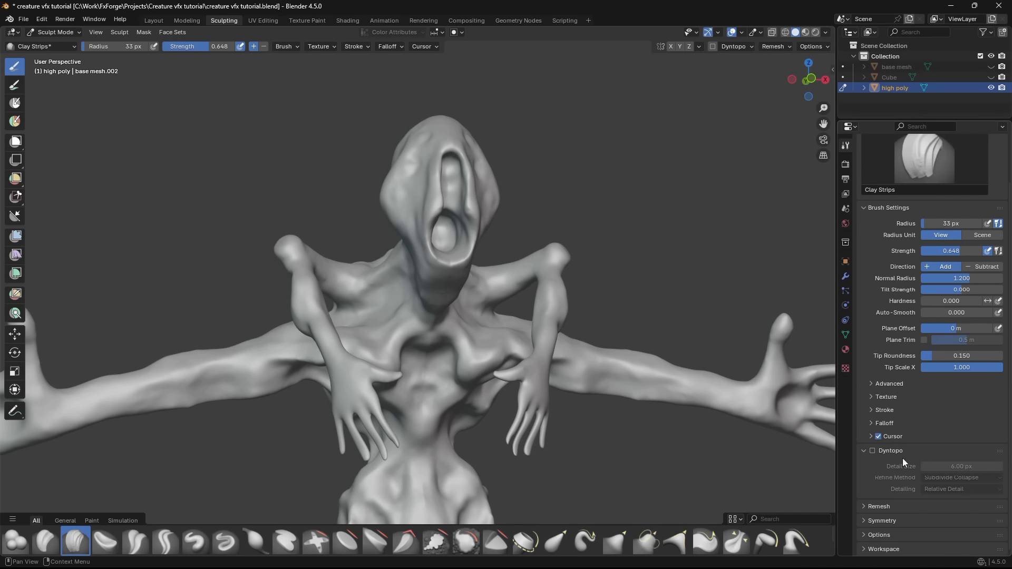
pyautogui.moveTo(627, 345)
pyautogui.mouseDown(button='middle')
pyautogui.moveTo(610, 343)
pyautogui.moveTo(657, 347)
pyautogui.moveTo(629, 379)
pyautogui.mouseUp(button='middle')
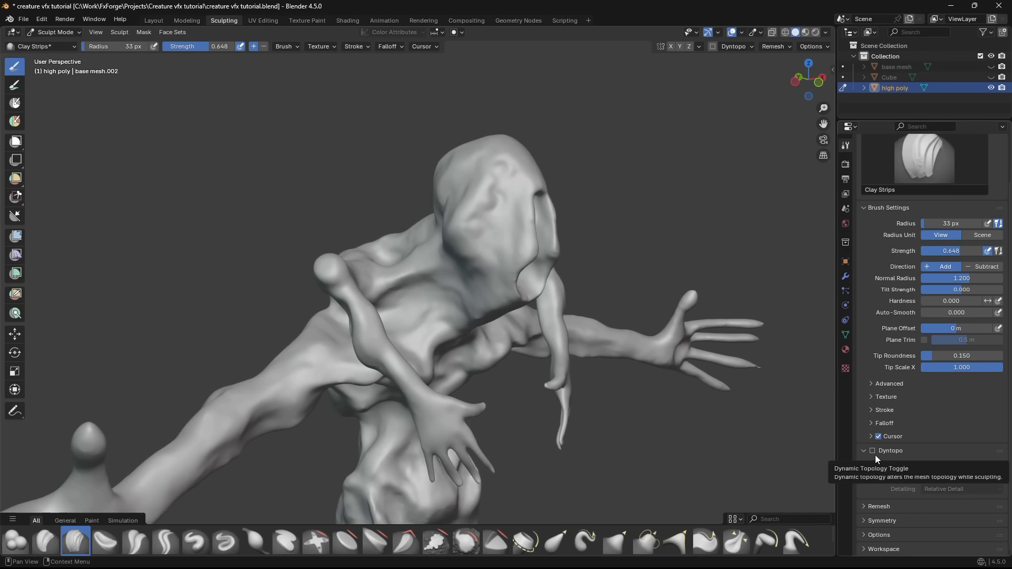
pyautogui.click(890, 453)
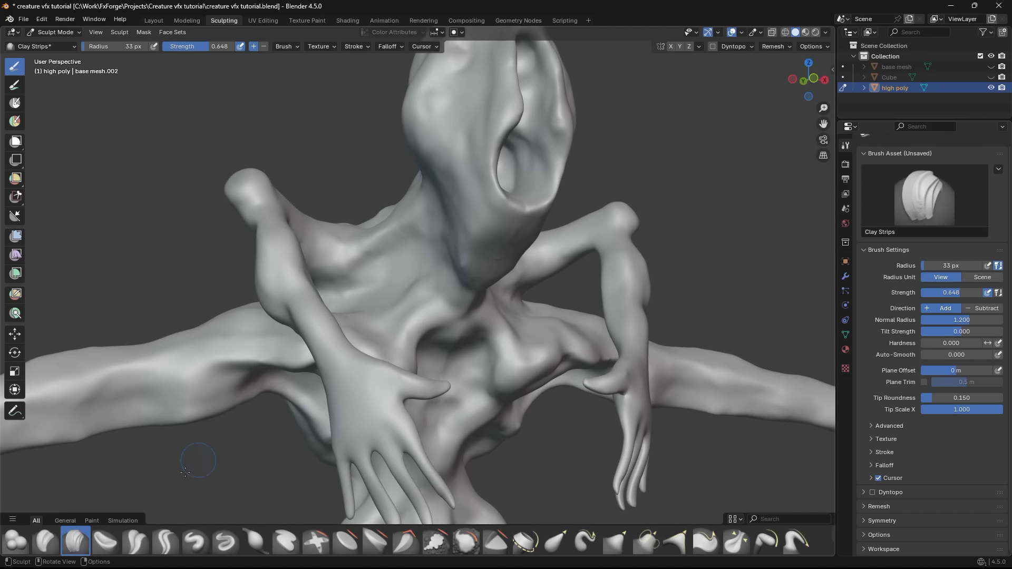
# - Sculpt eye forms on the creature's head with the Crease Sharp brush, mirroring the strokes across X
pyautogui.click(165, 541)
pyautogui.moveTo(343, 388)
pyautogui.mouseDown(button='middle')
pyautogui.moveTo(429, 362)
pyautogui.moveTo(413, 301)
pyautogui.moveTo(386, 380)
pyautogui.moveTo(388, 335)
pyautogui.mouseUp(button='middle')
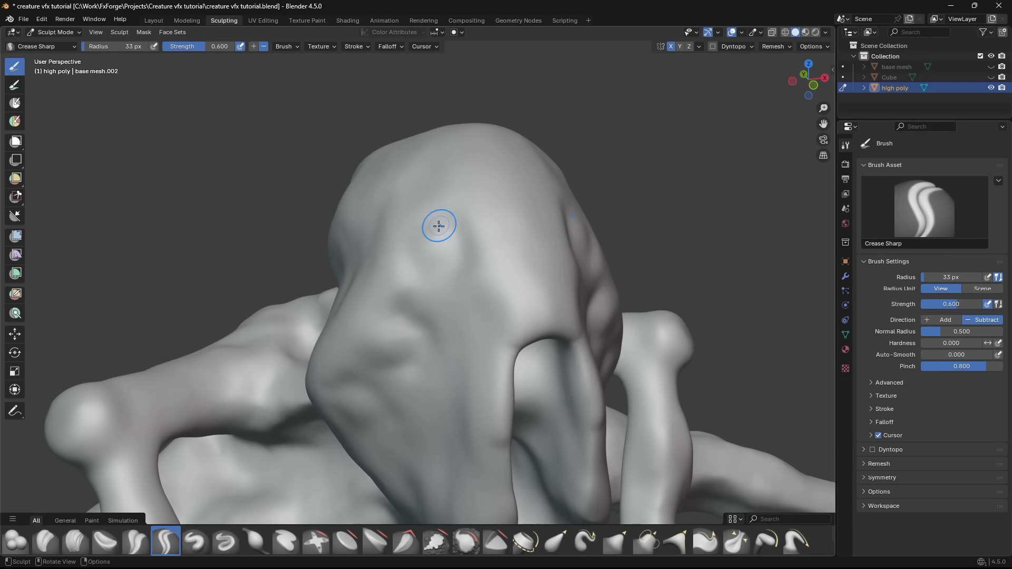
pyautogui.moveTo(441, 228); pyautogui.dragTo(443, 292, button='middle')
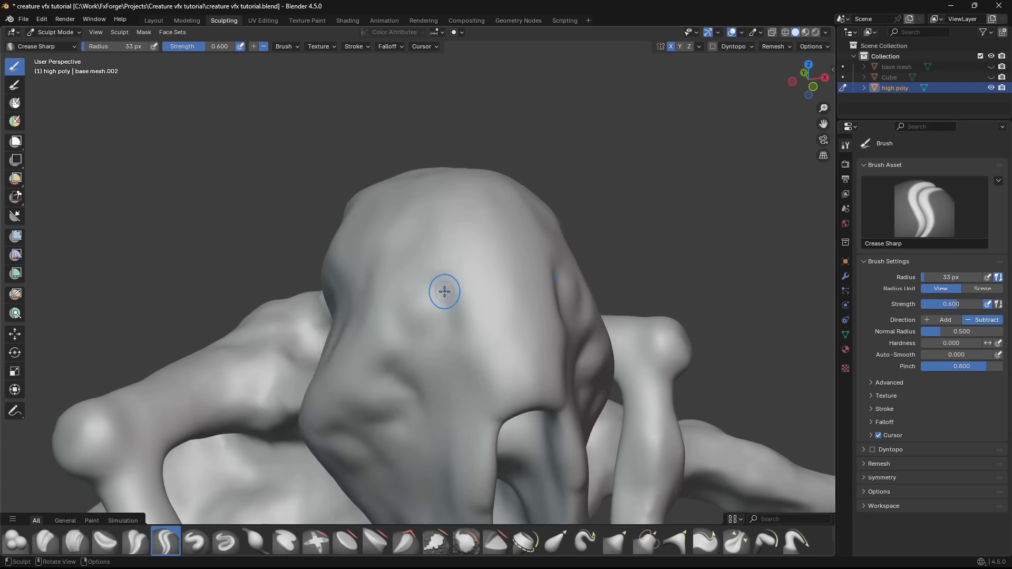
pyautogui.moveTo(449, 232); pyautogui.dragTo(457, 224)
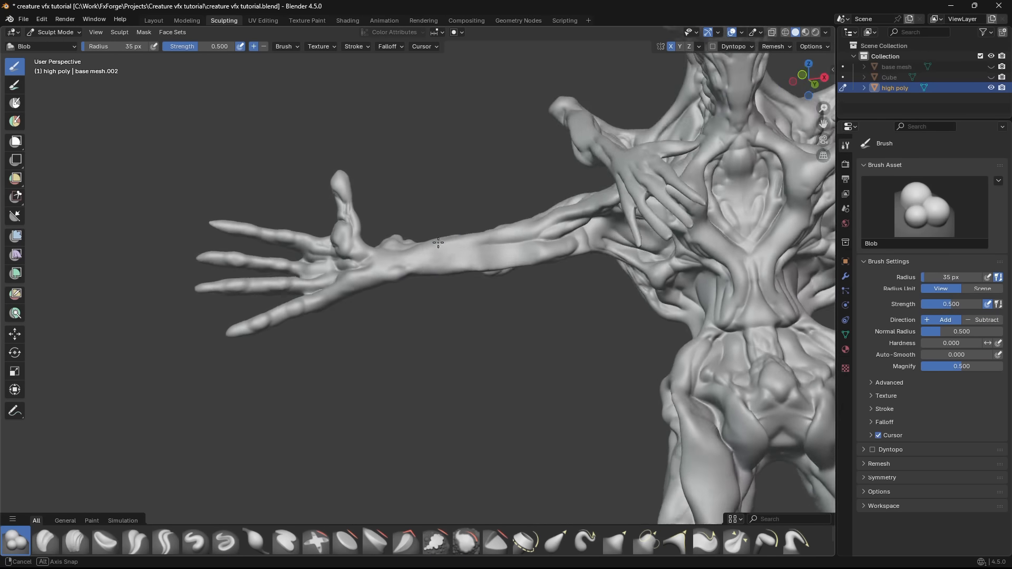
# - Examine the sculpted creature's hands, torso, legs and back from the front, side and rear
pyautogui.scroll(-5, 438, 242)
pyautogui.moveTo(438, 242)
pyautogui.mouseDown(button='middle')
pyautogui.moveTo(531, 385)
pyautogui.moveTo(481, 339)
pyautogui.mouseUp(button='middle')
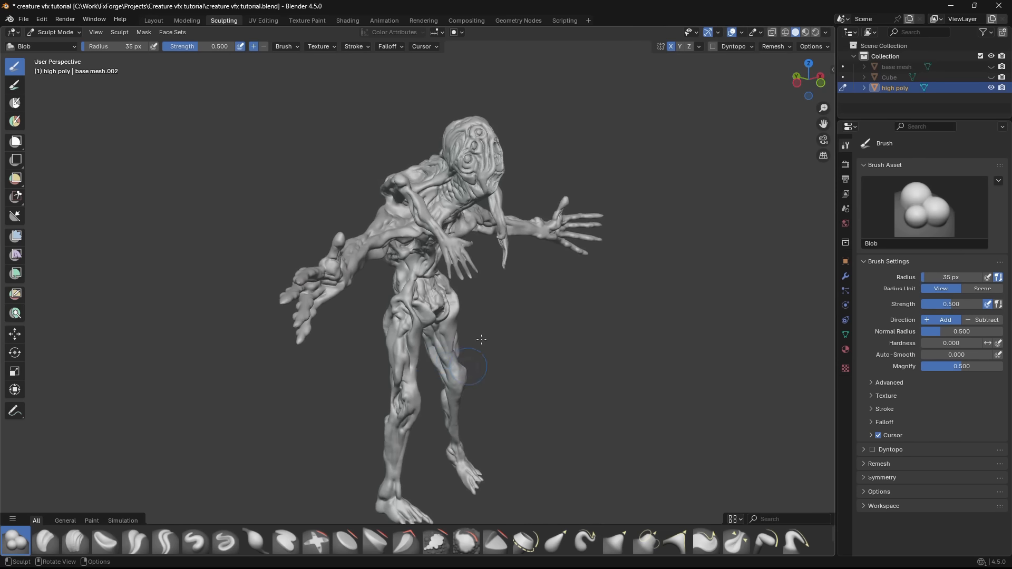
pyautogui.moveTo(489, 290); pyautogui.dragTo(466, 287, button='middle')
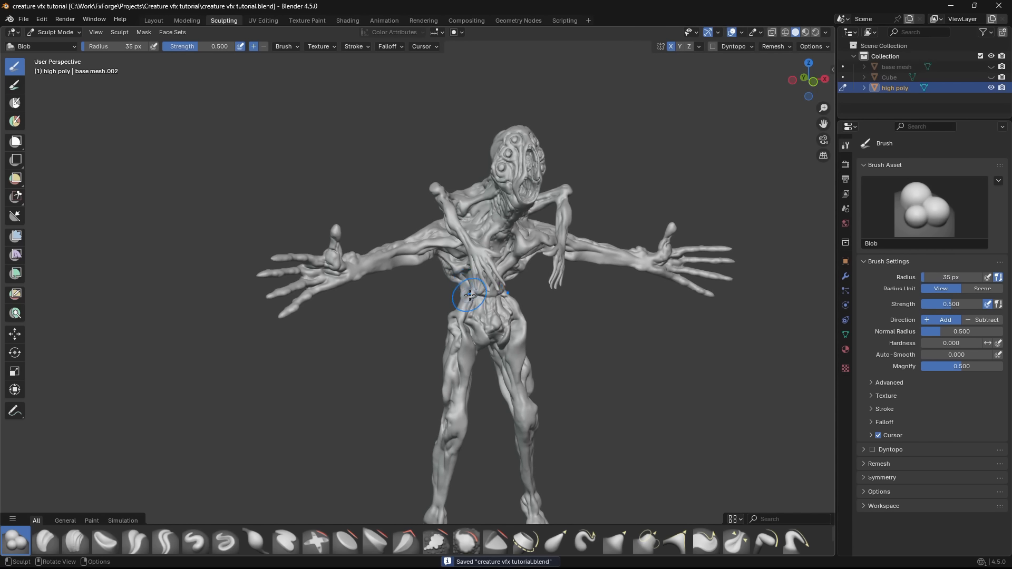
pyautogui.moveTo(485, 307)
pyautogui.keyDown('ctrl'); pyautogui.mouseDown(button='middle')
pyautogui.moveTo(479, 277)
pyautogui.moveTo(373, 296)
pyautogui.moveTo(444, 328)
pyautogui.moveTo(404, 261)
pyautogui.moveTo(369, 259)
pyautogui.moveTo(370, 245)
pyautogui.mouseUp(button='middle'); pyautogui.keyUp('ctrl')
pyautogui.scroll(2, 401, 258)
pyautogui.moveTo(446, 261)
pyautogui.mouseDown(button='middle')
pyautogui.moveTo(384, 262)
pyautogui.moveTo(405, 255)
pyautogui.moveTo(415, 233)
pyautogui.moveTo(391, 210)
pyautogui.moveTo(441, 226)
pyautogui.moveTo(401, 325)
pyautogui.moveTo(429, 316)
pyautogui.moveTo(336, 286)
pyautogui.moveTo(362, 280)
pyautogui.moveTo(377, 253)
pyautogui.moveTo(350, 274)
pyautogui.moveTo(422, 249)
pyautogui.moveTo(402, 266)
pyautogui.moveTo(397, 226)
pyautogui.moveTo(440, 271)
pyautogui.moveTo(442, 407)
pyautogui.mouseUp(button='middle')
pyautogui.scroll(3, 373, 217)
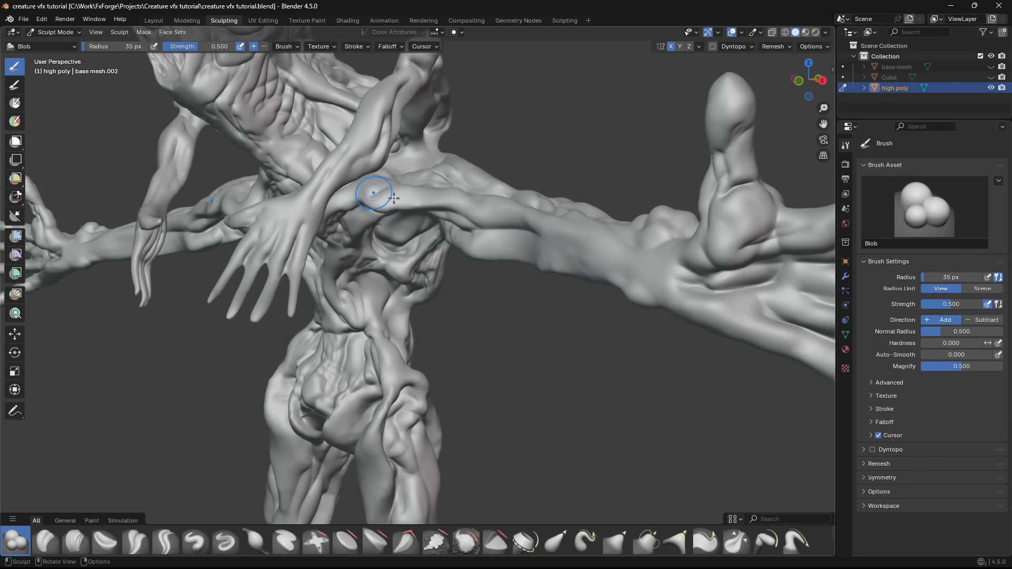
pyautogui.moveTo(393, 198); pyautogui.dragTo(388, 308, button='middle')
pyautogui.scroll(-3, 429, 199)
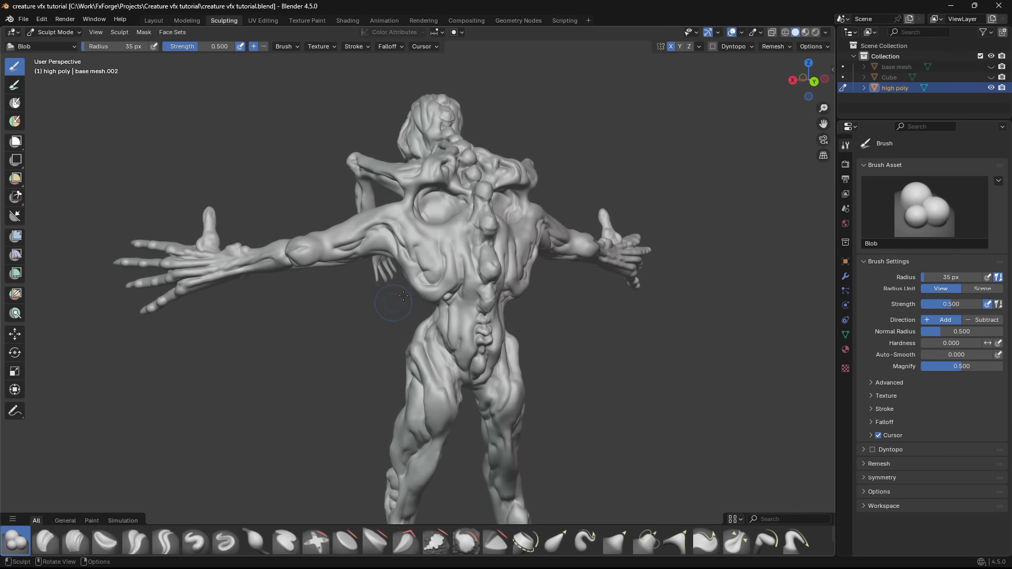
pyautogui.scroll(1, 407, 242)
pyautogui.moveTo(406, 242)
pyautogui.mouseDown(button='middle')
pyautogui.moveTo(415, 248)
pyautogui.moveTo(355, 273)
pyautogui.moveTo(392, 298)
pyautogui.mouseUp(button='middle')
pyautogui.scroll(1, 415, 232)
pyautogui.scroll(3, 415, 234)
# - Carve sharp creases into the creature's back and upper arm with the Crease Sharp brush at 35 px
pyautogui.hotkey('shift', 'c')
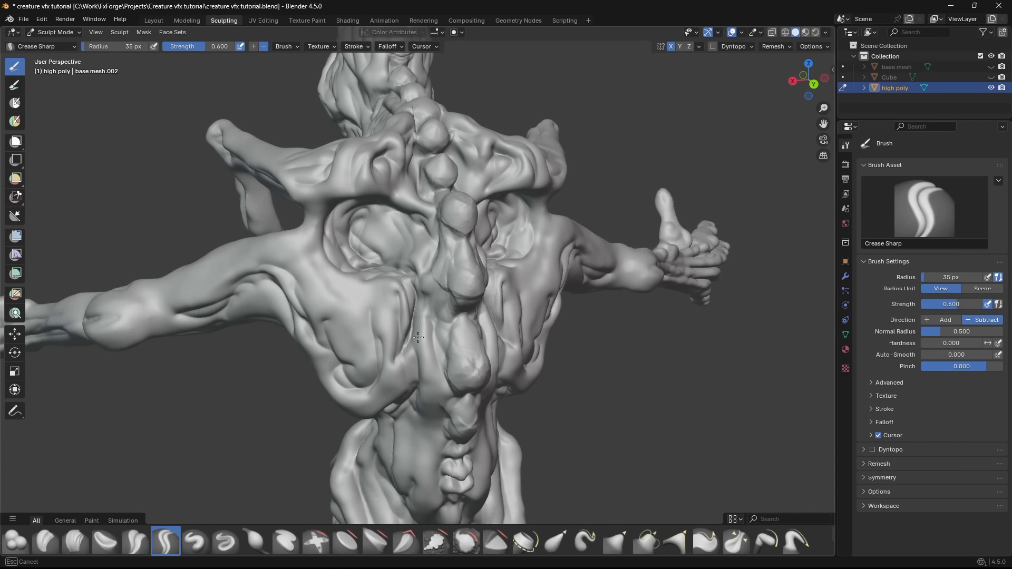
pyautogui.moveTo(405, 368); pyautogui.dragTo(377, 328, button='middle')
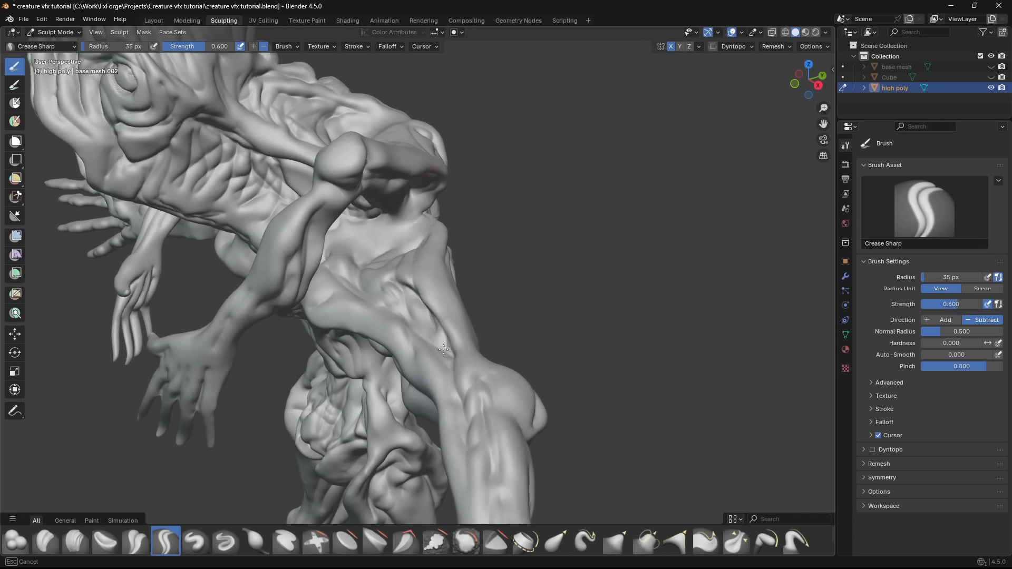
pyautogui.moveTo(400, 293)
pyautogui.mouseDown(button='middle')
pyautogui.moveTo(368, 305)
pyautogui.moveTo(377, 287)
pyautogui.mouseUp(button='middle')
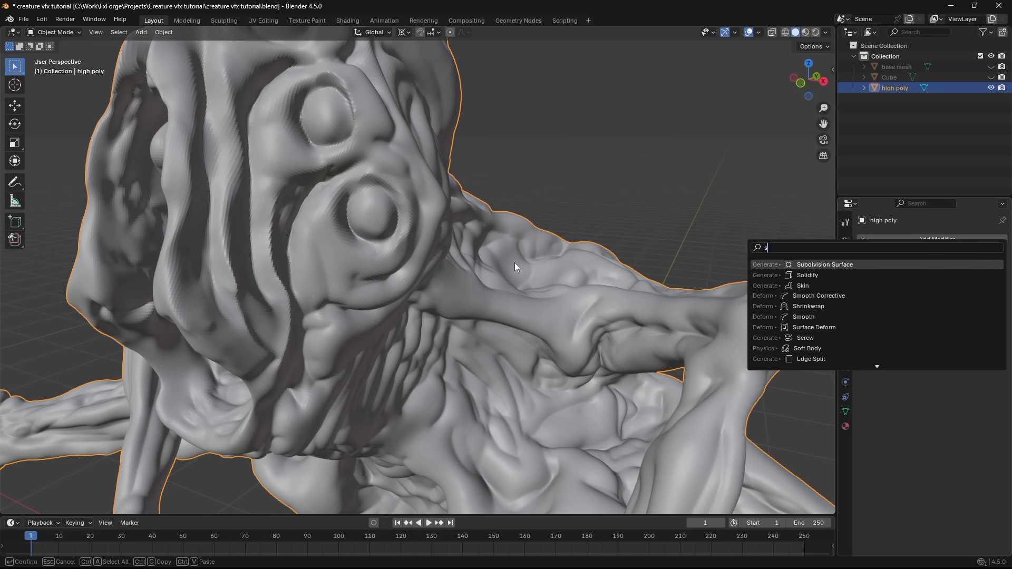
# - Add a Catmull-Clark Subdivision modifier at level 1 to the high poly mesh and apply it
pyautogui.press('Return')
pyautogui.scroll(3, 467, 258)
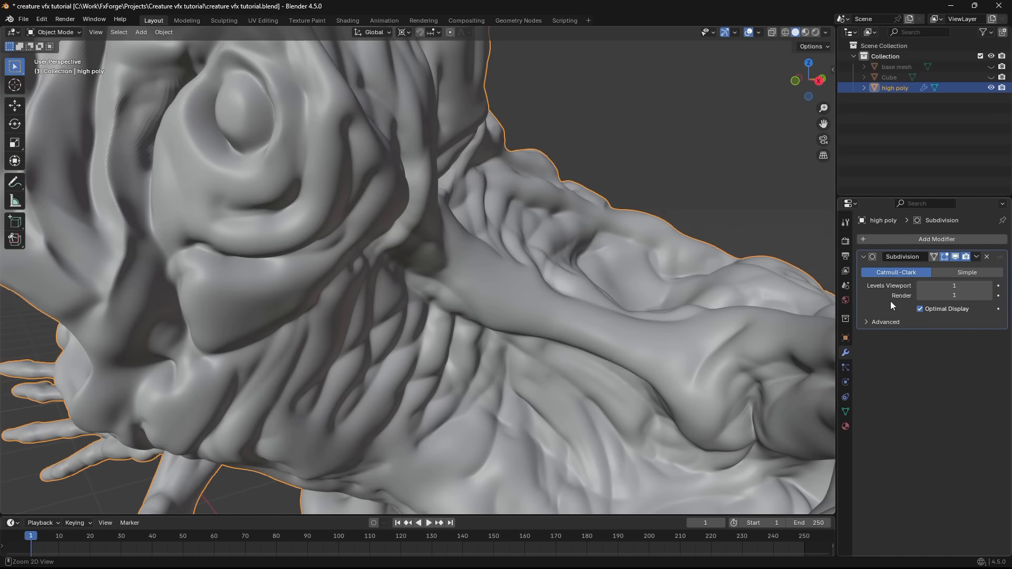
pyautogui.moveTo(437, 218); pyautogui.dragTo(401, 172)
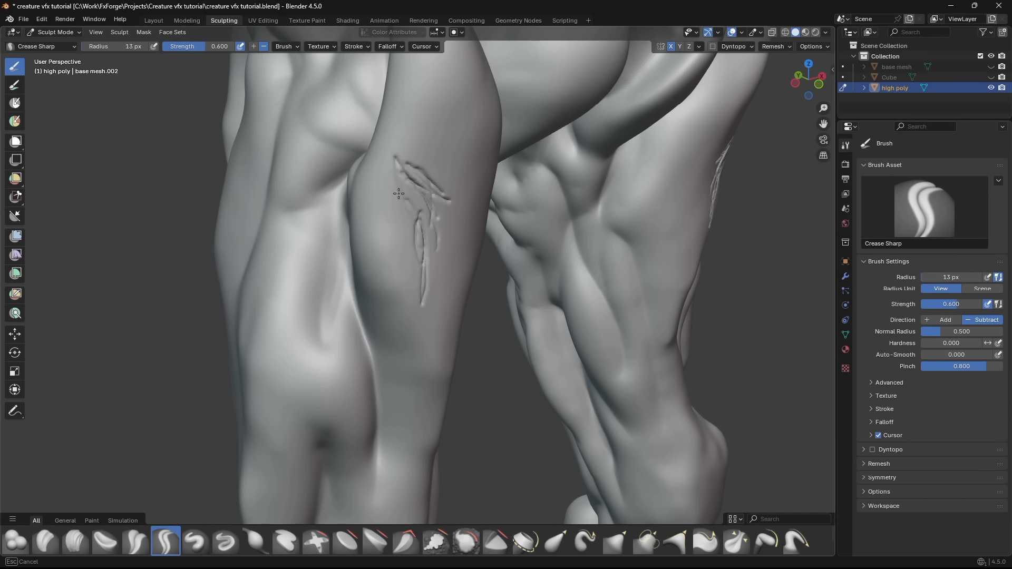
# - Try carving fine crossing wrinkles into the upper leg with the Crease Sharp brush at 13 px, and undo the strokes
pyautogui.moveTo(471, 191); pyautogui.dragTo(446, 202, button='middle')
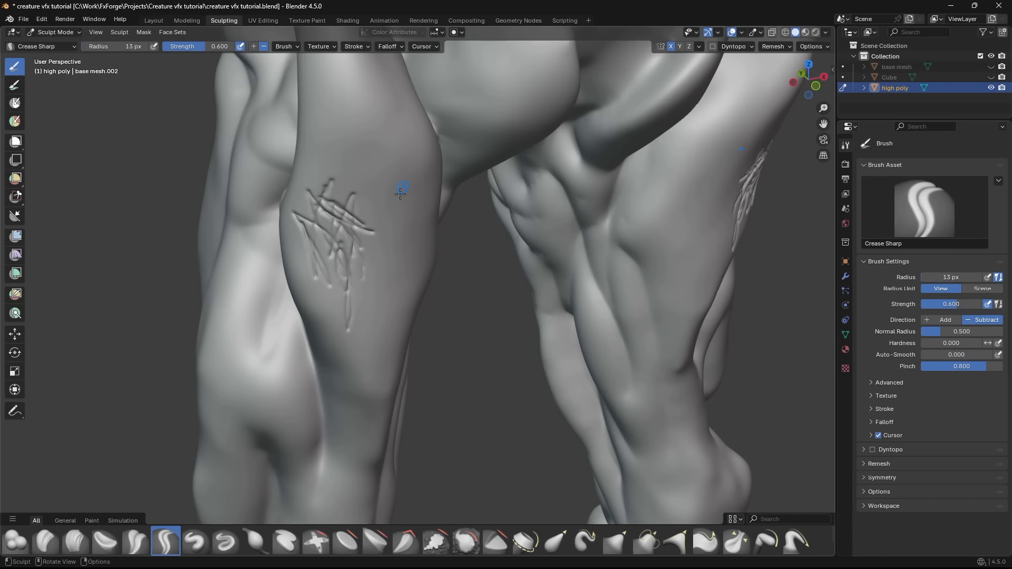
pyautogui.moveTo(377, 245); pyautogui.dragTo(393, 228, button='middle')
pyautogui.hotkey('ctrl', 'z')
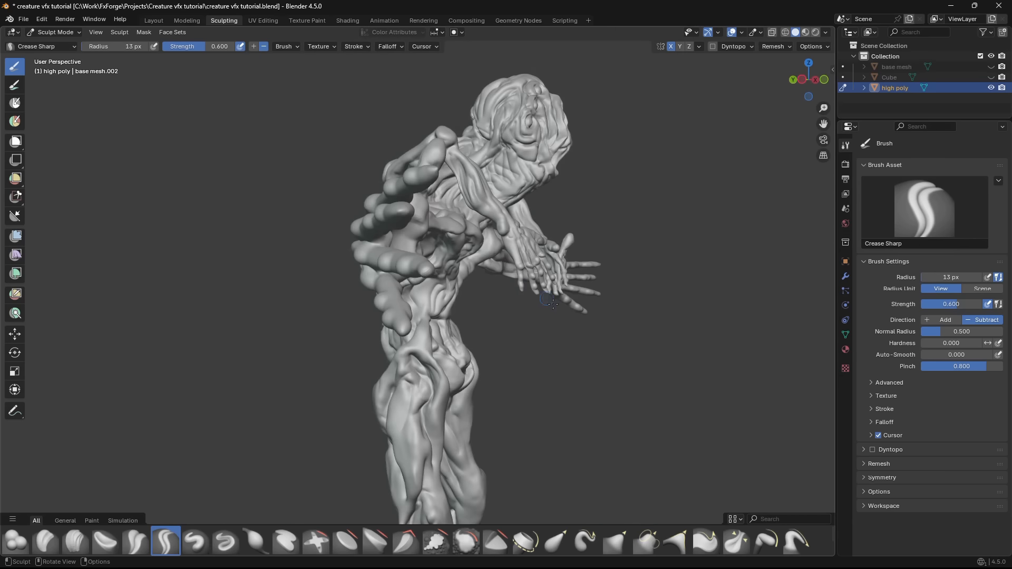
# - Examine the creature's overall sculpted forms from the front and the side
pyautogui.moveTo(552, 304); pyautogui.dragTo(433, 302, button='middle')
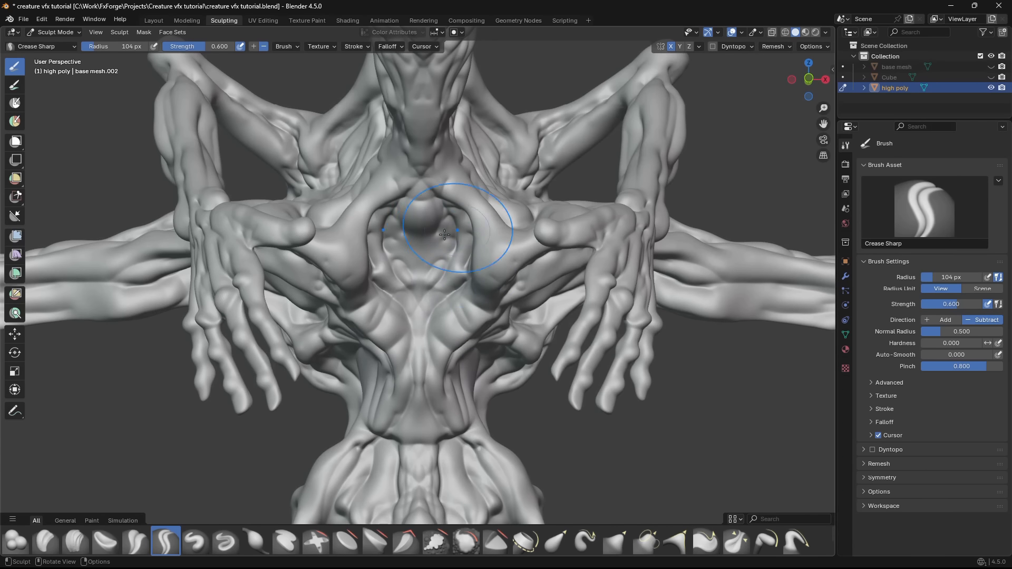
pyautogui.scroll(-5, 444, 235)
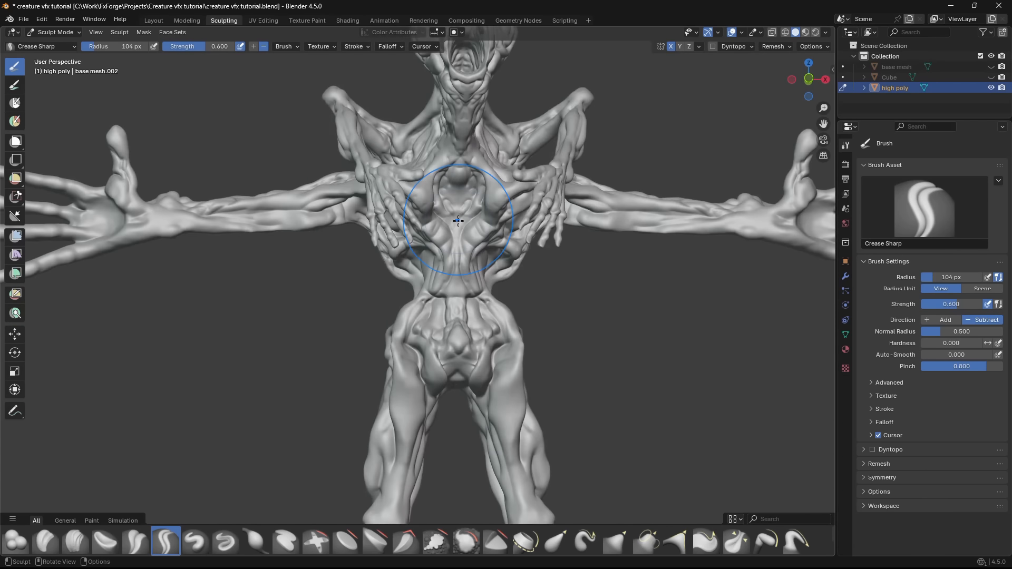
pyautogui.moveTo(468, 221)
pyautogui.mouseDown(button='middle')
pyautogui.moveTo(509, 242)
pyautogui.moveTo(477, 232)
pyautogui.mouseUp(button='middle')
pyautogui.scroll(4, 477, 232)
pyautogui.scroll(-3, 475, 237)
pyautogui.moveTo(379, 232); pyautogui.dragTo(508, 216, button='middle')
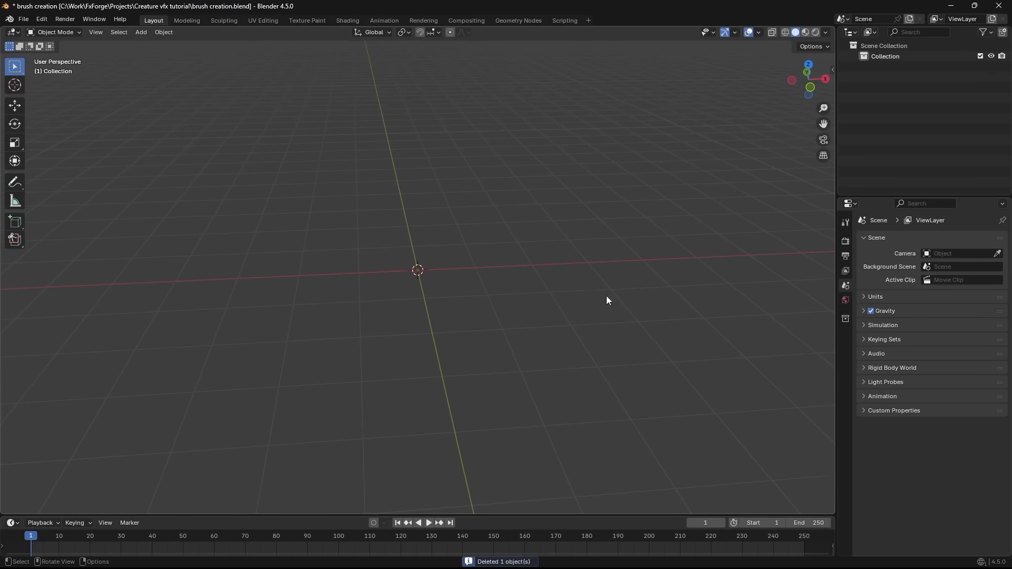
# - Add a mesh plane in the brush creation file and scale it up about 5.3 times
pyautogui.hotkey('shift', 'a')
pyautogui.moveTo(435, 247)
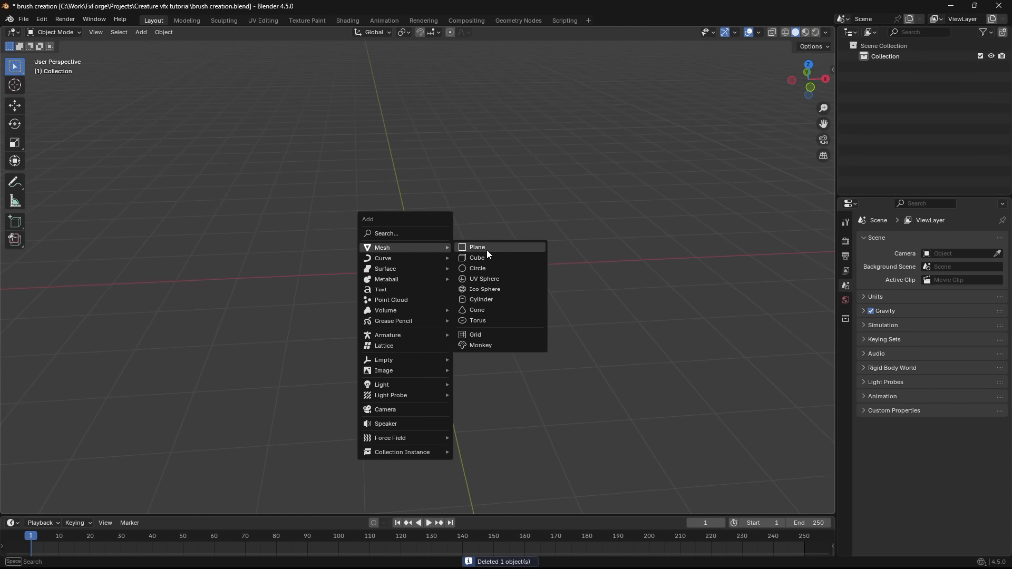
pyautogui.click(486, 250)
pyautogui.press('s')
pyautogui.click(507, 278)
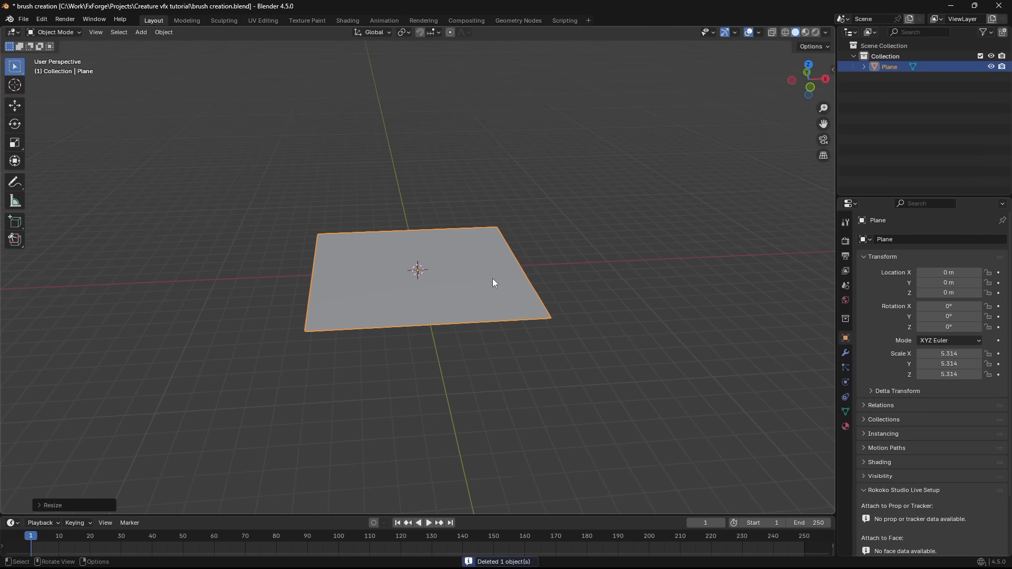
# - Subdivide the plane repeatedly in Edit Mode into a dense, even grid and return to Object Mode
pyautogui.press('KP_7')
pyautogui.press('Tab')
pyautogui.rightClick(457, 290)
pyautogui.click(456, 290)
pyautogui.rightClick(457, 290)
pyautogui.click(456, 290)
pyautogui.scroll(3, 456, 290)
pyautogui.rightClick(457, 290)
pyautogui.click(456, 290)
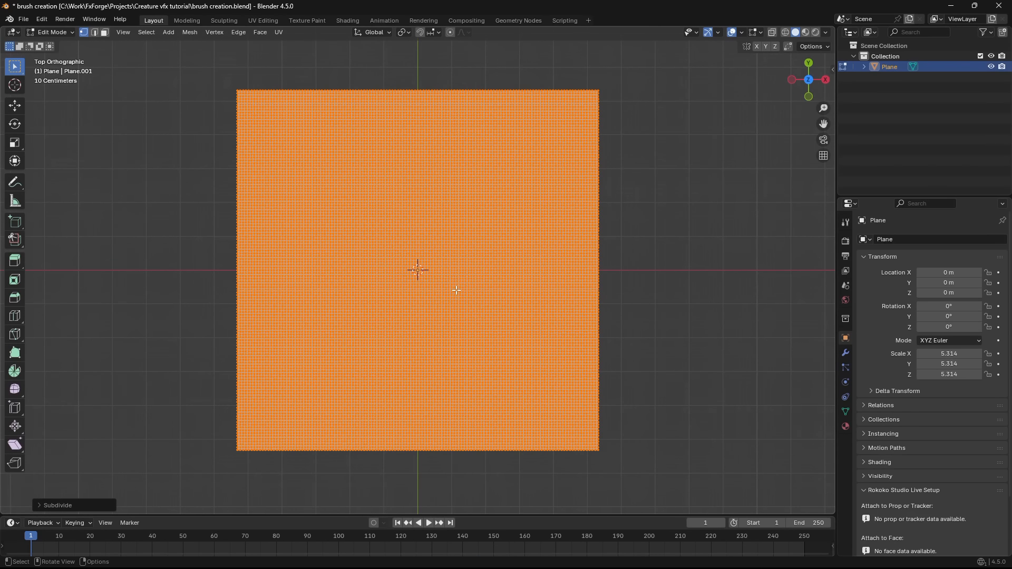
pyautogui.press('Tab')
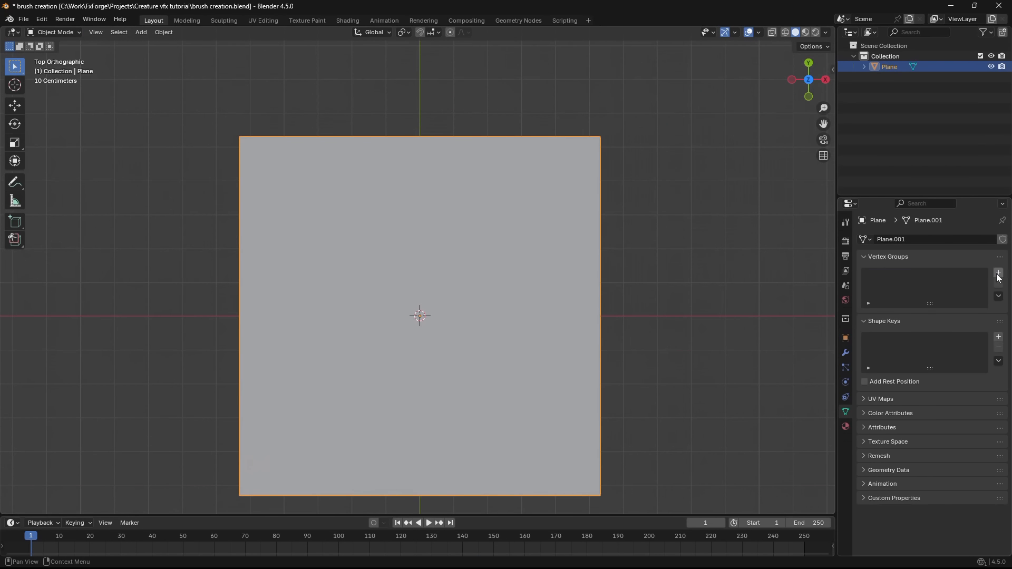
# - Add a vertex group to the plane and paint one full-weight dab at its center with a 316 px brush
pyautogui.click(999, 273)
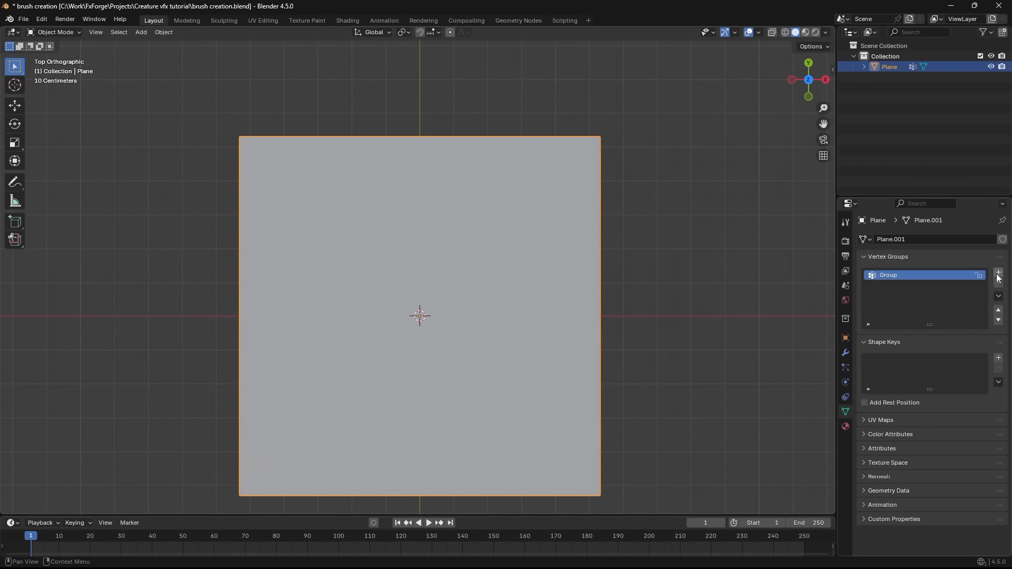
pyautogui.scroll(-1, 495, 301)
pyautogui.keyDown('shift'); pyautogui.moveTo(496, 301); pyautogui.dragTo(532, 291, button='middle'); pyautogui.keyUp('shift')
pyautogui.click(62, 33)
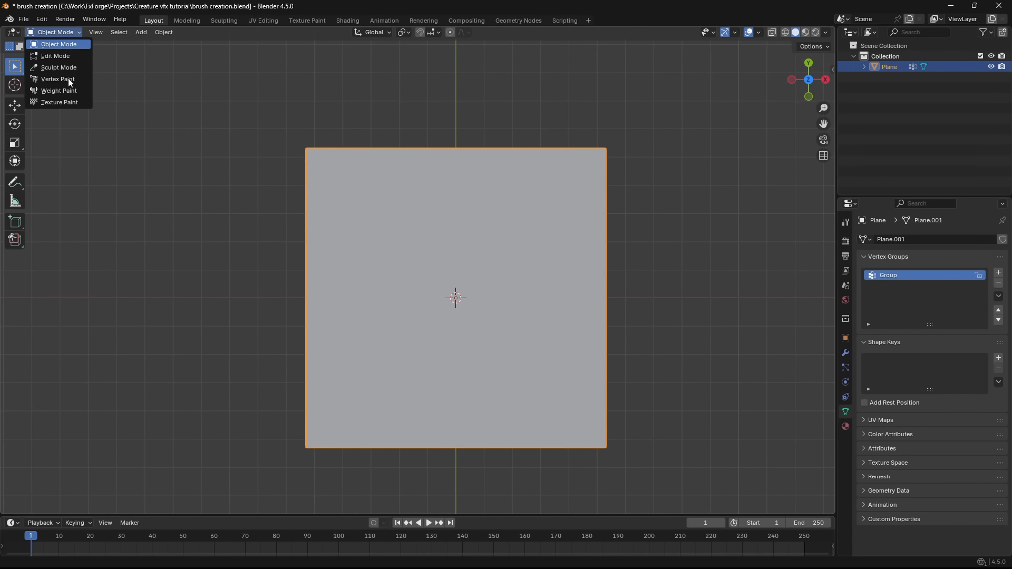
pyautogui.click(71, 96)
pyautogui.press('f')
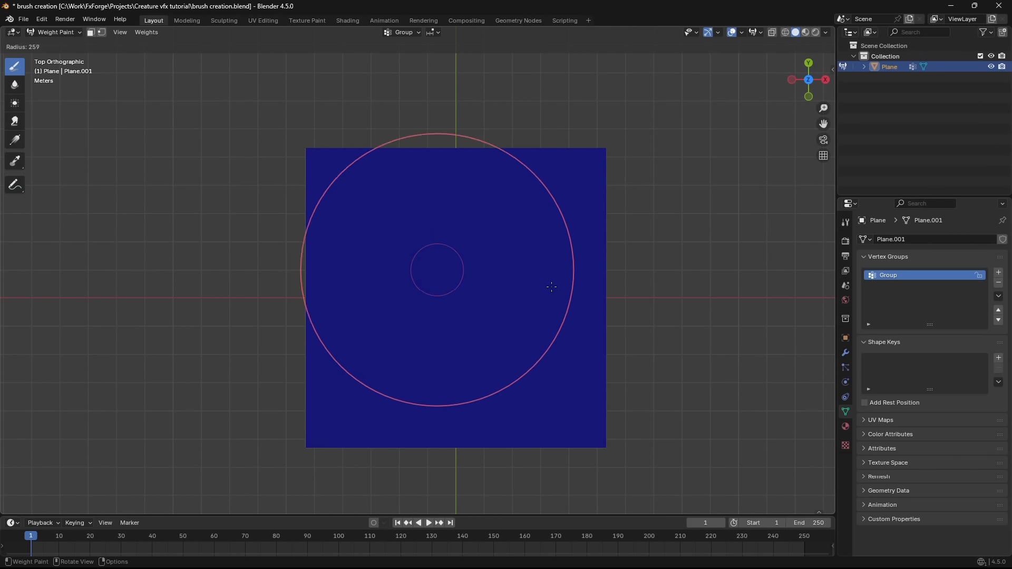
pyautogui.click(454, 298)
pyautogui.hotkey('ctrl', 'Tab')
# - Add a Displace modifier to the plane
pyautogui.moveTo(454, 299)
pyautogui.mouseDown(button='middle')
pyautogui.moveTo(475, 293)
pyautogui.moveTo(706, 338)
pyautogui.mouseUp(button='middle')
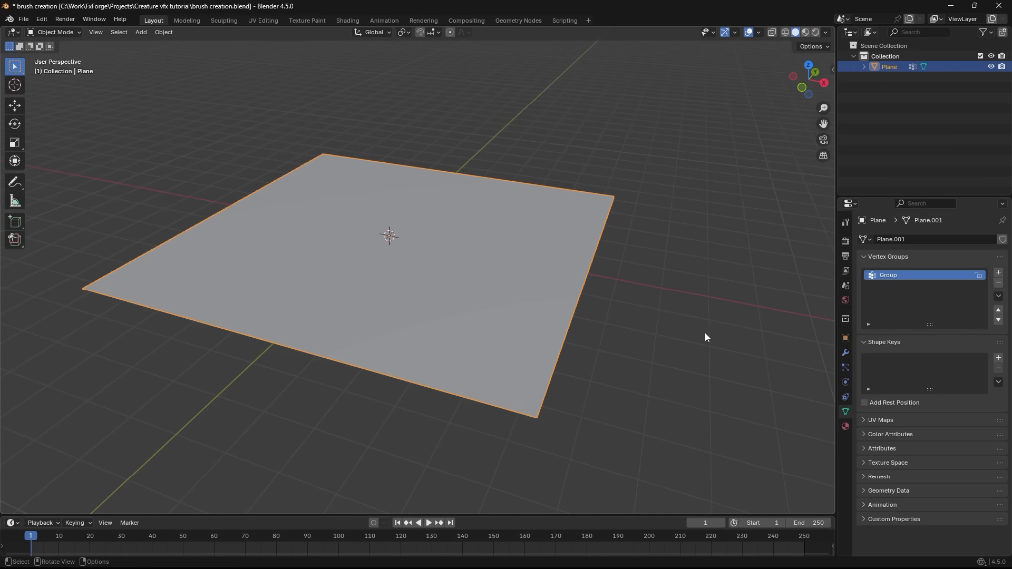
pyautogui.click(845, 353)
pyautogui.click(911, 244)
pyautogui.write('d')
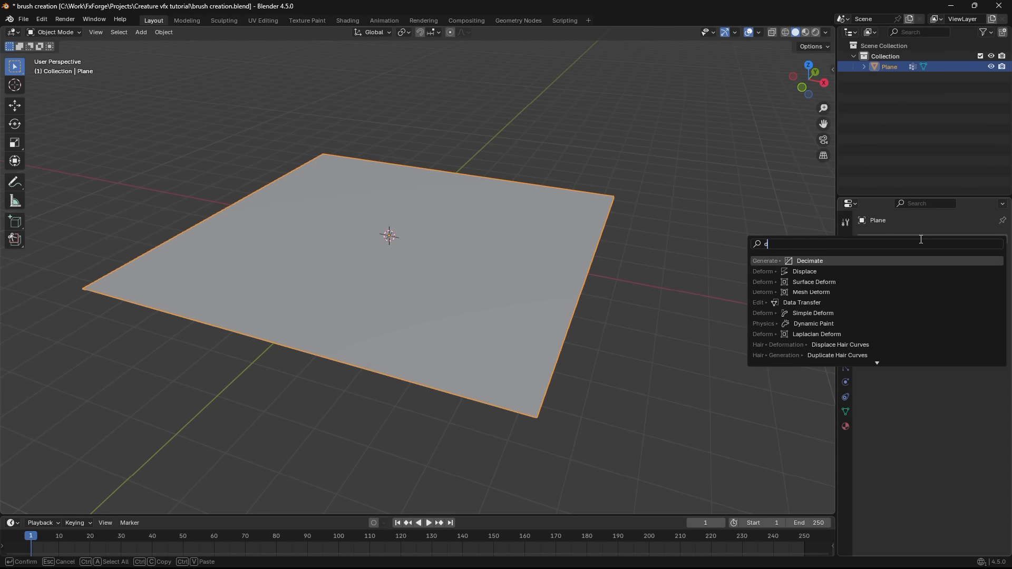
pyautogui.click(806, 272)
# - Limit the Displace modifier to the vertex group Group and set its strength to 0.6
pyautogui.moveTo(606, 274); pyautogui.dragTo(501, 271, button='middle')
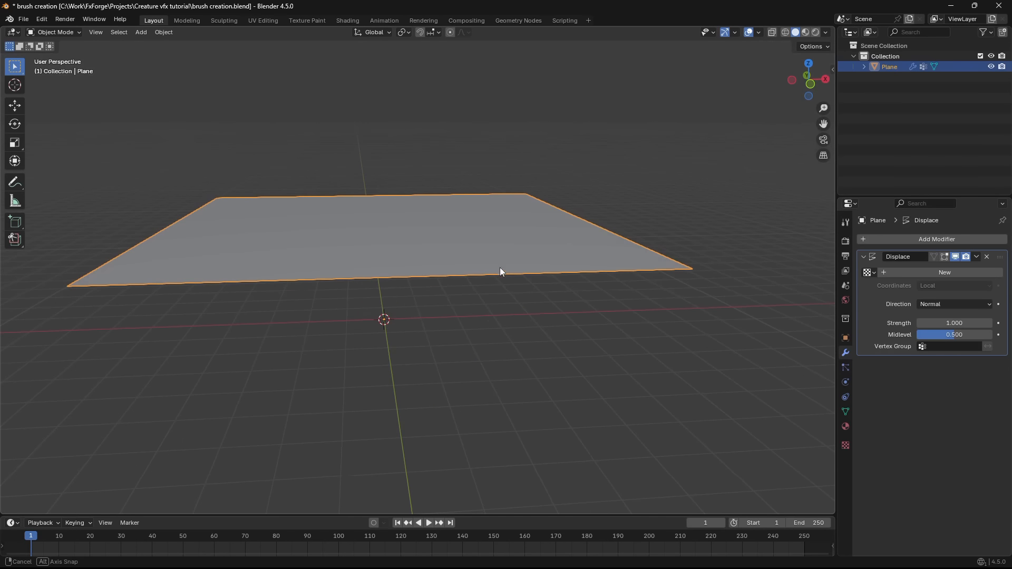
pyautogui.click(952, 347)
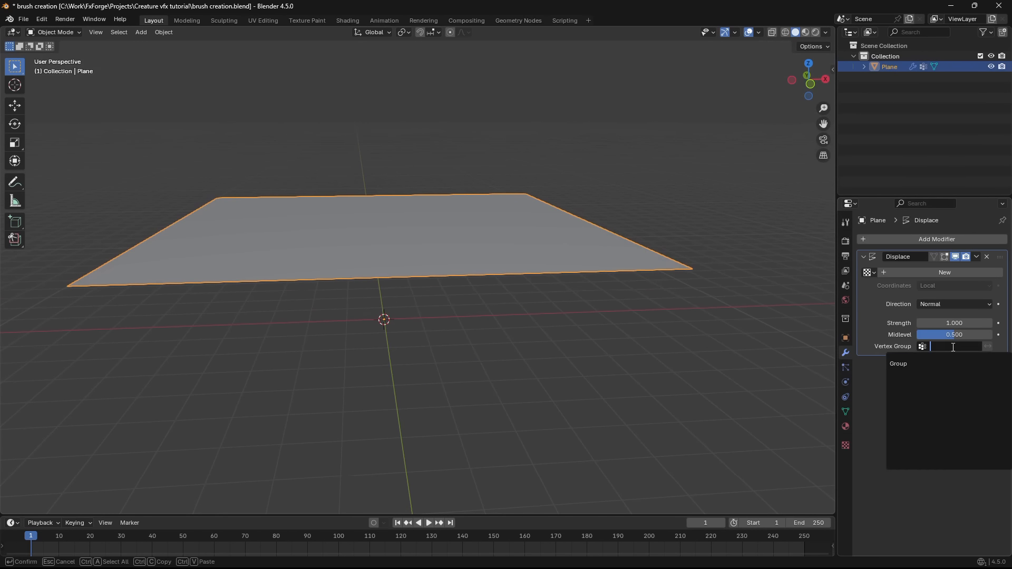
pyautogui.click(931, 363)
pyautogui.moveTo(599, 392); pyautogui.dragTo(593, 300, button='middle')
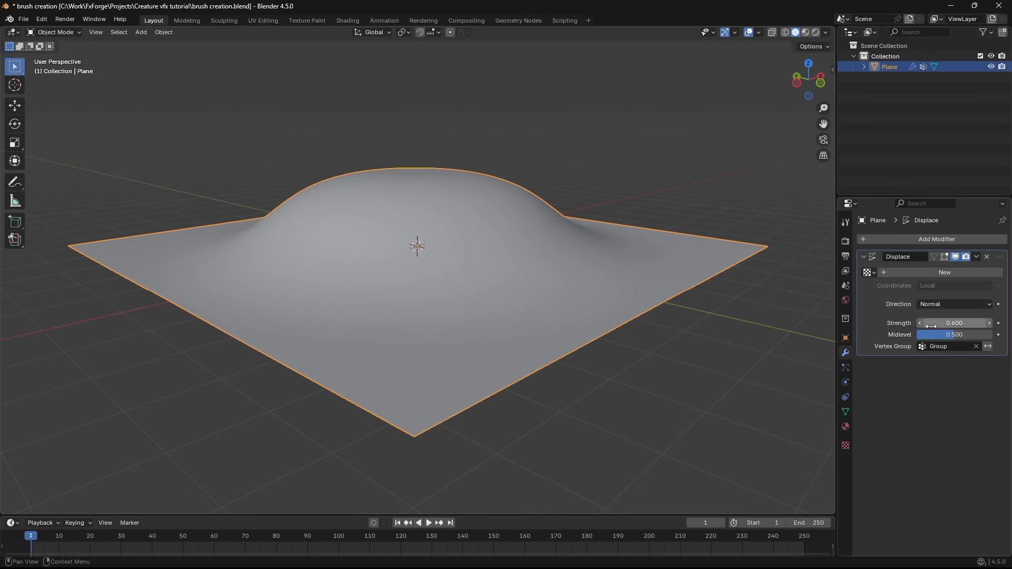
pyautogui.moveTo(633, 316); pyautogui.dragTo(690, 311, button='middle')
# - Create a new texture for the Displace modifier and set its type to Clouds
pyautogui.click(973, 275)
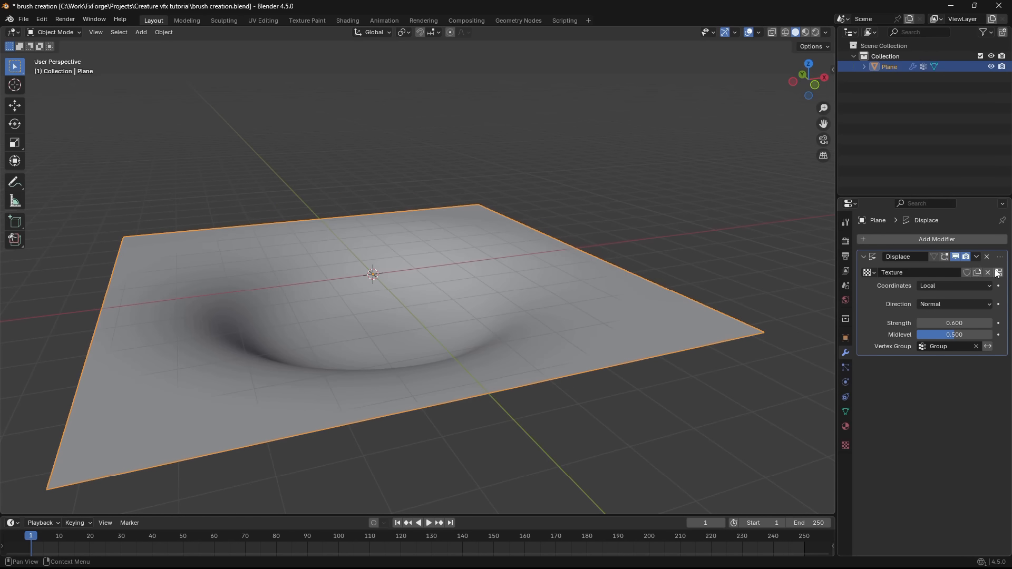
pyautogui.click(1000, 272)
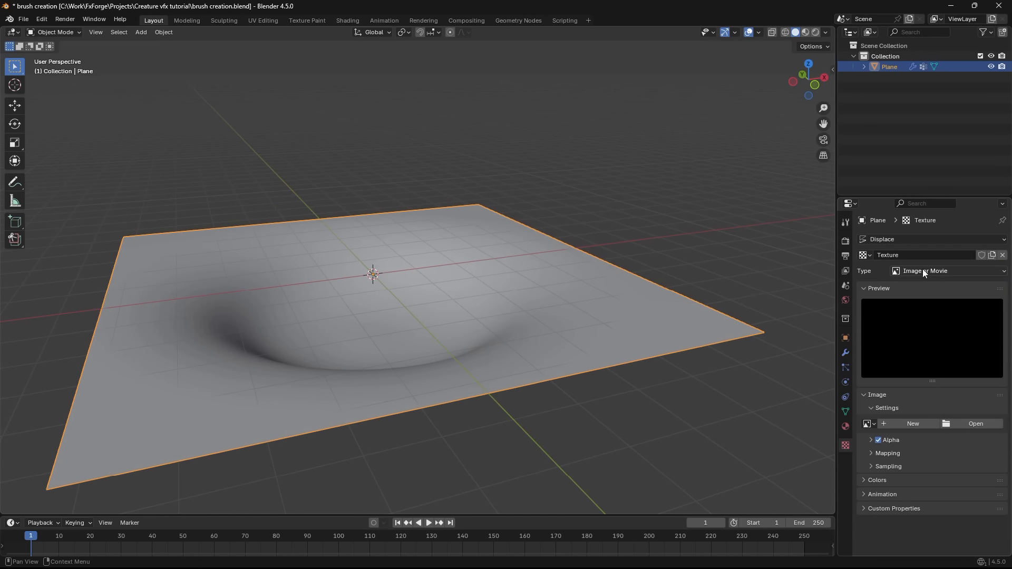
pyautogui.click(928, 271)
pyautogui.click(919, 305)
# - Set the Clouds texture's noise basis to Voronoi Crackle and its size to 0.38
pyautogui.moveTo(601, 298); pyautogui.dragTo(620, 300, button='middle')
pyautogui.click(955, 411)
pyautogui.click(956, 515)
pyautogui.moveTo(687, 379); pyautogui.dragTo(727, 374, button='middle')
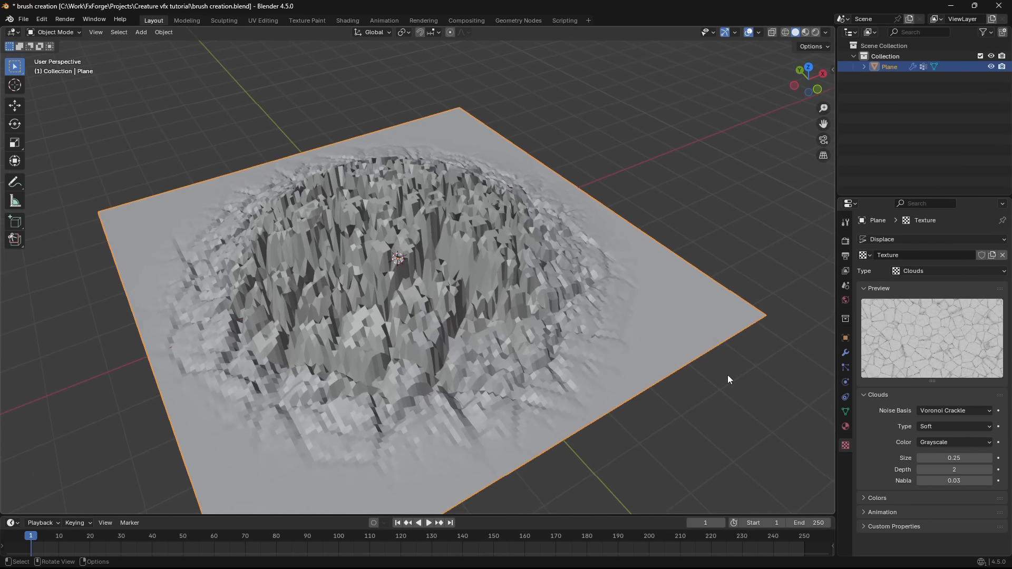
pyautogui.moveTo(983, 457)
pyautogui.mouseDown()
pyautogui.moveTo(970, 456)
pyautogui.moveTo(986, 456)
pyautogui.mouseUp()
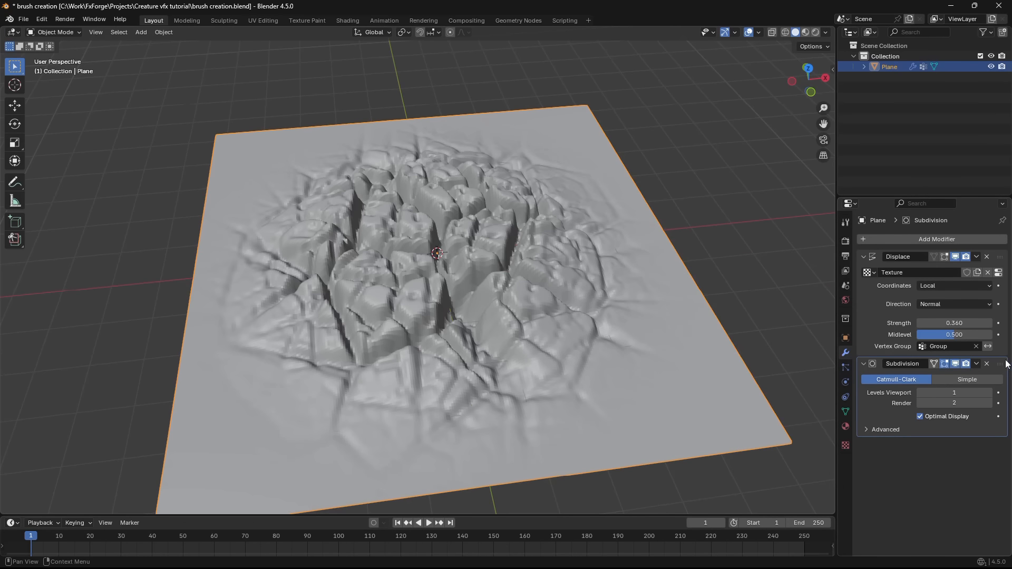
# - Place the Subdivision modifier above Displace, switch it to Simple and set its viewport level to 2
pyautogui.moveTo(1000, 364); pyautogui.dragTo(995, 241)
pyautogui.click(966, 273)
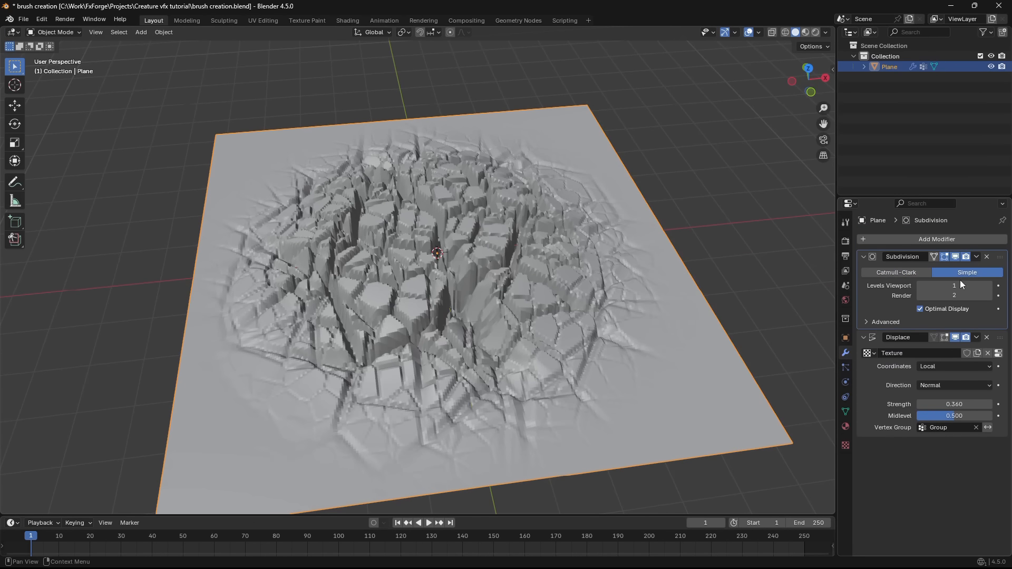
pyautogui.press('Return')
# - Increase the Clouds texture's depth for finer cracks and set the Displace strength to 0.2
pyautogui.moveTo(954, 469); pyautogui.dragTo(981, 469)
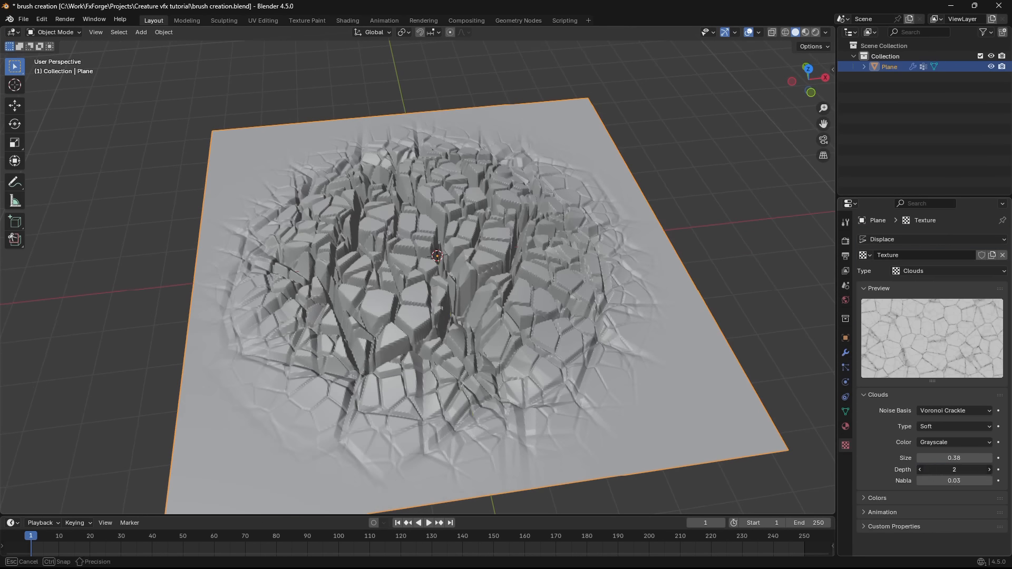
pyautogui.moveTo(652, 300); pyautogui.dragTo(663, 352, button='middle')
pyautogui.scroll(3, 663, 353)
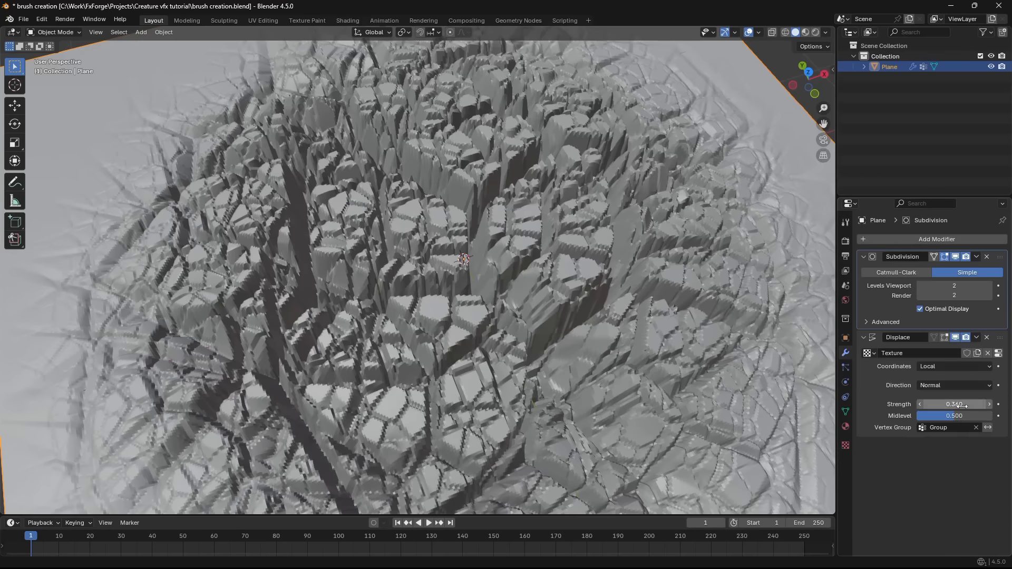
pyautogui.moveTo(959, 404); pyautogui.dragTo(928, 405)
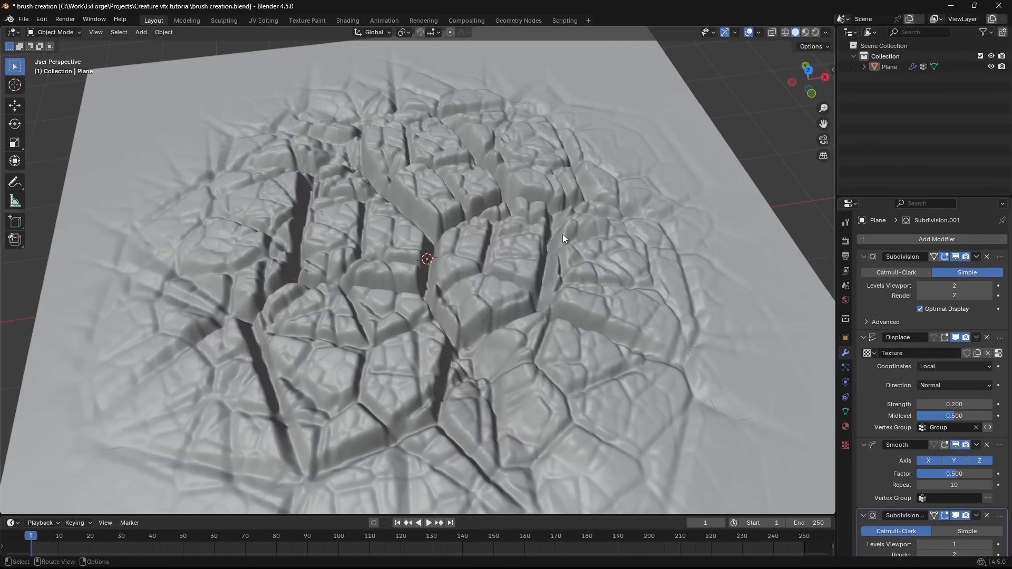
# - Shade the displaced plane smooth and save the brush creation file
pyautogui.rightClick(533, 229)
pyautogui.click(532, 229)
pyautogui.scroll(-3, 542, 291)
pyautogui.hotkey('ctrl', 's')
# - View the displaced plane's profile in front orthographic view
pyautogui.moveTo(535, 217)
pyautogui.mouseDown(button='middle')
pyautogui.moveTo(536, 323)
pyautogui.moveTo(545, 322)
pyautogui.mouseUp(button='middle')
pyautogui.scroll(1, 536, 323)
pyautogui.press('KP_1')
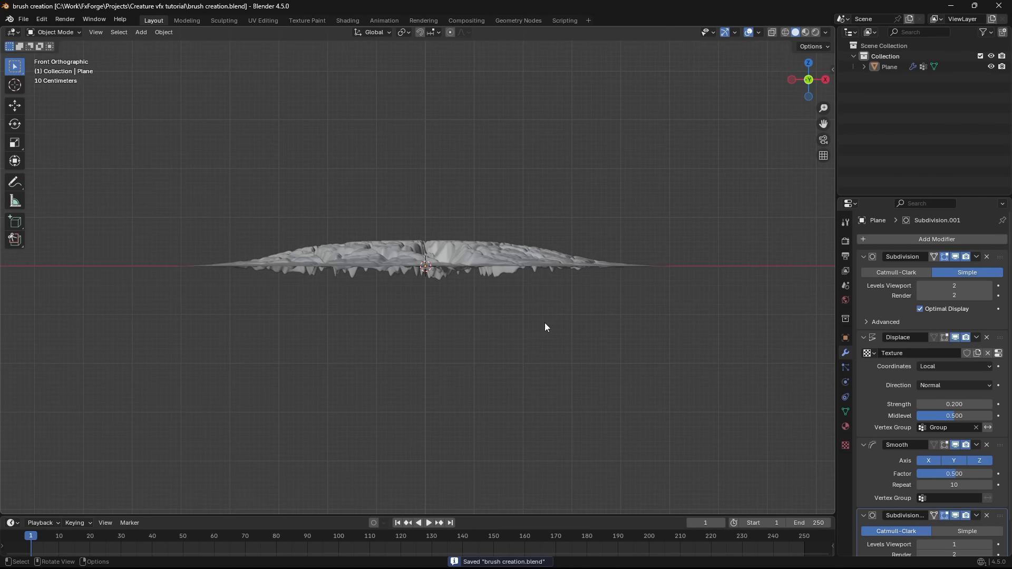
# - Add a camera at the world origin and set its X rotation to 0° so it faces straight down
pyautogui.hotkey('shift', 'a')
pyautogui.click(503, 484)
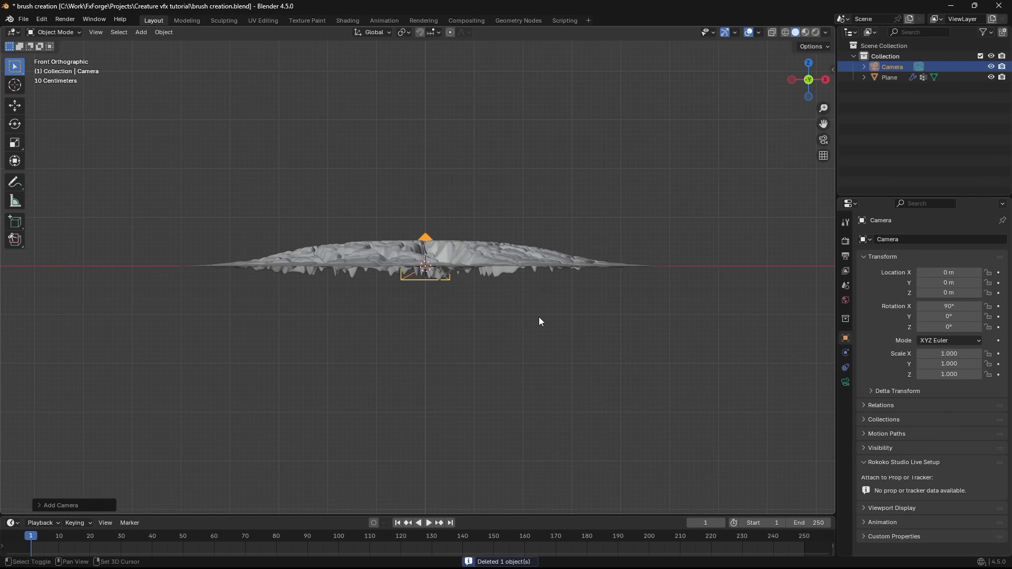
pyautogui.keyDown('shift'); pyautogui.moveTo(539, 318); pyautogui.dragTo(543, 386, button='middle'); pyautogui.keyUp('shift')
pyautogui.scroll(1, 543, 385)
pyautogui.press('n')
pyautogui.moveTo(757, 131); pyautogui.dragTo(754, 151)
pyautogui.write('0')
pyautogui.press('Return')
pyautogui.press('n')
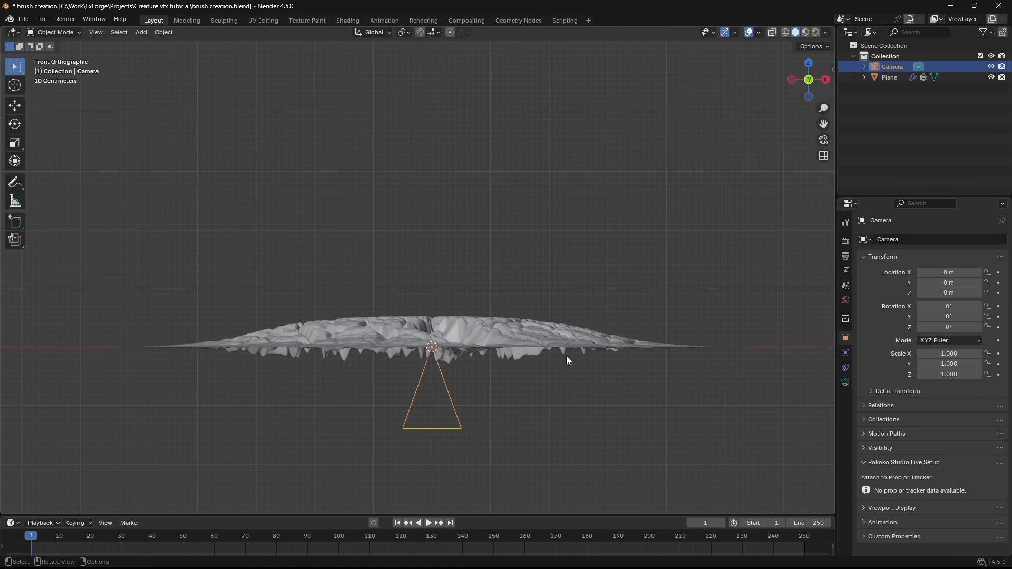
# - Move the camera straight up along Z to about 6.94 m, above the displaced plane
pyautogui.scroll(-3, 566, 355)
pyautogui.press('g')
pyautogui.press('z')
pyautogui.click(562, 146)
pyautogui.scroll(3, 616, 309)
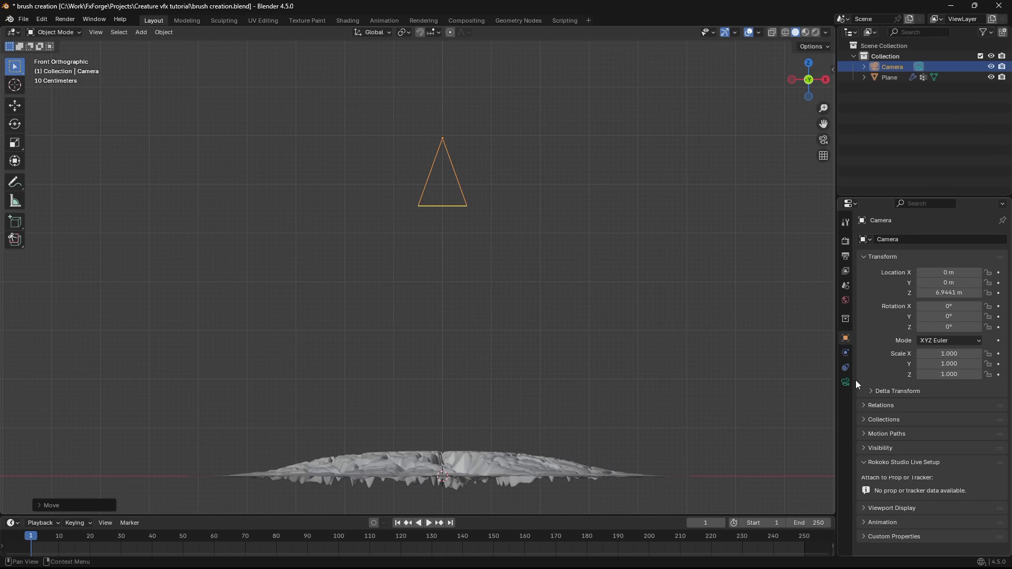
# - Make the render output square by setting the vertical resolution to 1920 px
pyautogui.click(845, 256)
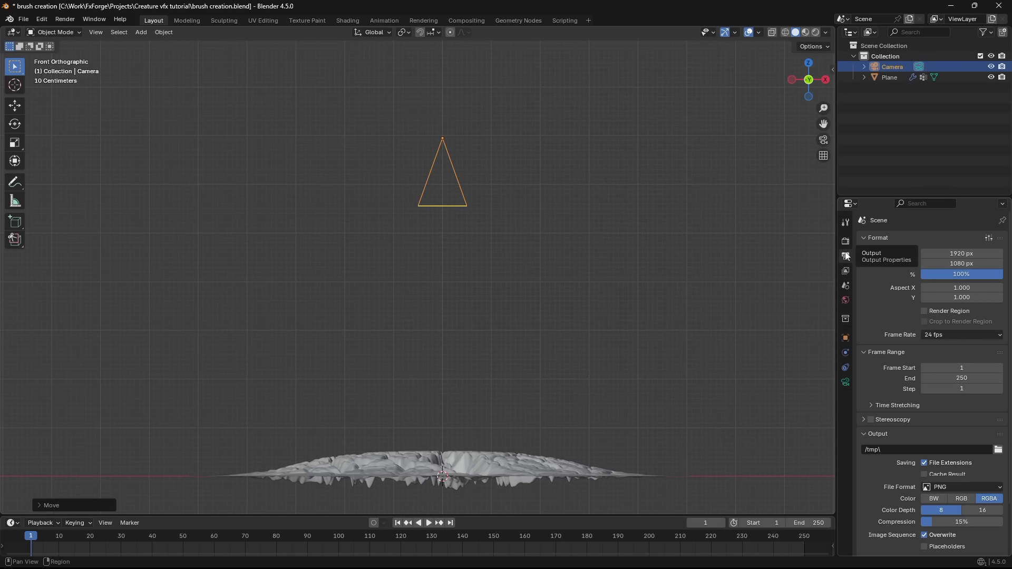
pyautogui.click(965, 254)
pyautogui.press('Tab')
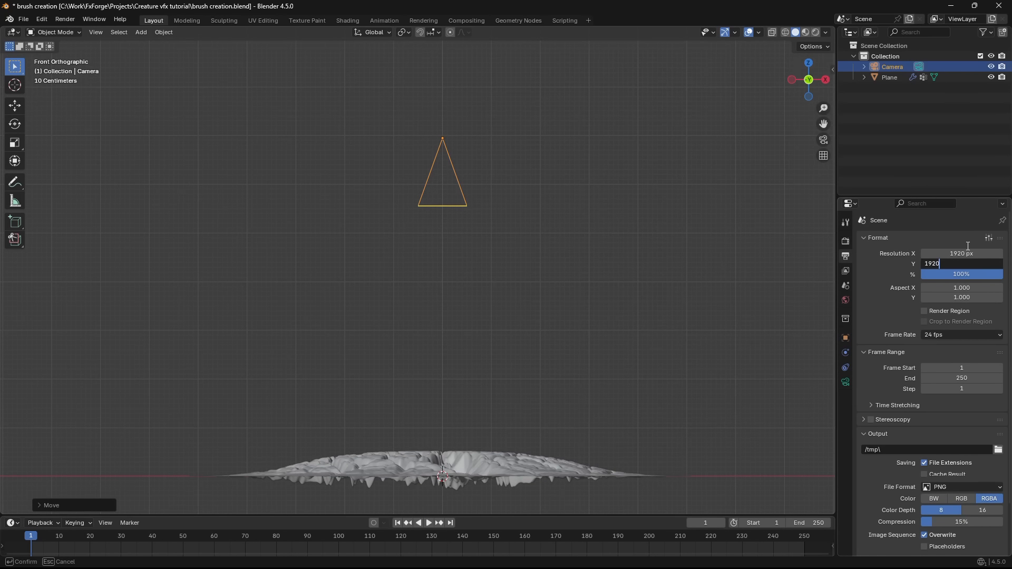
pyautogui.press('Return')
# - Make the camera orthographic with a scale of 10.53 to frame the plane, and lower it to about 2.24 m
pyautogui.moveTo(590, 320); pyautogui.dragTo(567, 286, button='middle')
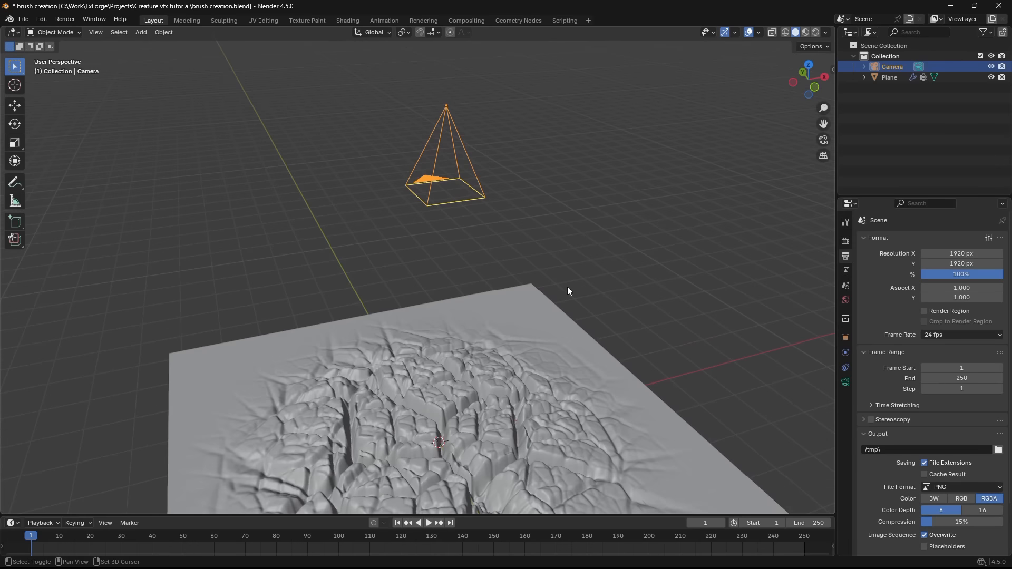
pyautogui.click(845, 382)
pyautogui.click(944, 273)
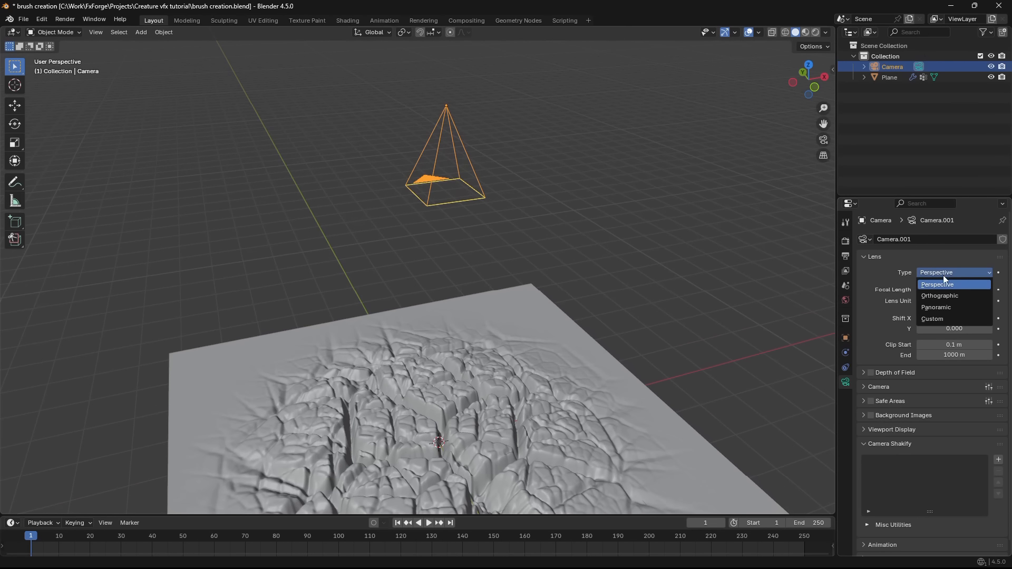
pyautogui.click(947, 296)
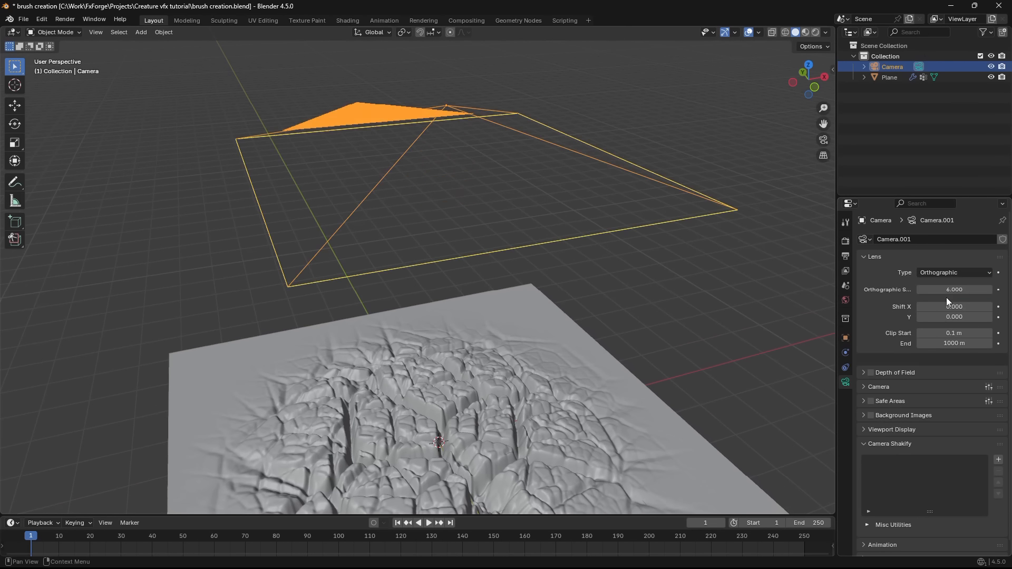
pyautogui.press('KP_0')
pyautogui.moveTo(955, 290); pyautogui.dragTo(985, 289)
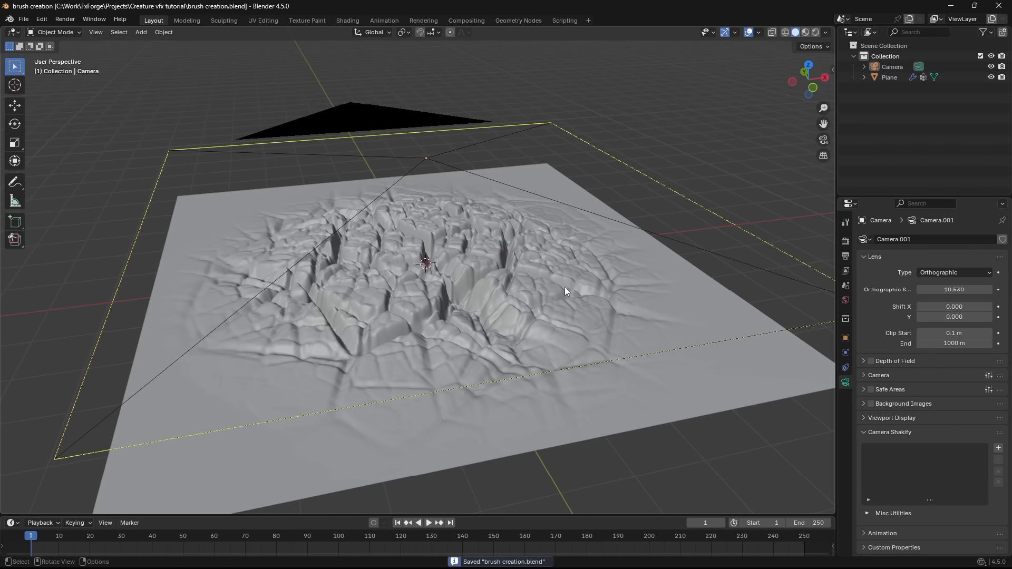
pyautogui.moveTo(564, 287); pyautogui.dragTo(515, 212, button='middle')
pyautogui.moveTo(652, 245); pyautogui.dragTo(773, 322, button='middle')
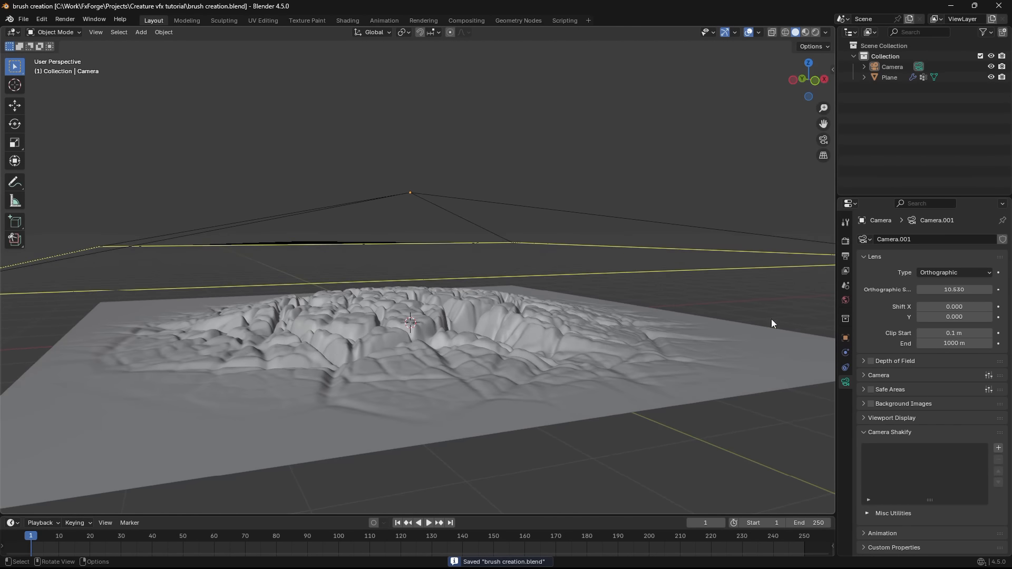
# - Enable the Mist data pass for the view layer
pyautogui.moveTo(517, 312); pyautogui.dragTo(643, 316, button='middle')
pyautogui.click(845, 271)
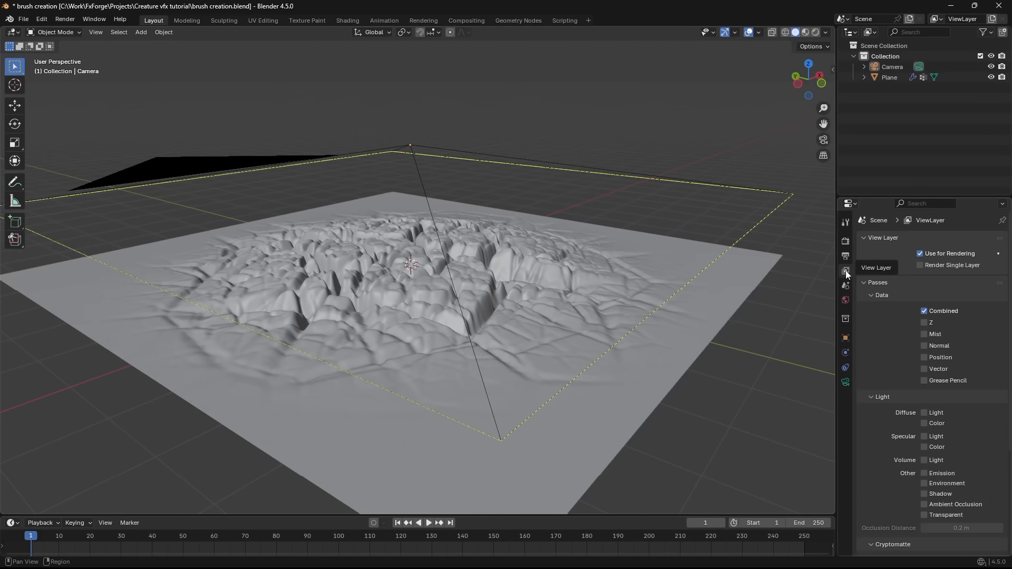
pyautogui.click(925, 334)
# - Turn on the camera's Mist range display and inspect its extent below the plane
pyautogui.keyDown('shift'); pyautogui.moveTo(576, 304); pyautogui.dragTo(622, 271, button='middle'); pyautogui.keyUp('shift')
pyautogui.scroll(1, 622, 271)
pyautogui.click(845, 300)
pyautogui.click(845, 386)
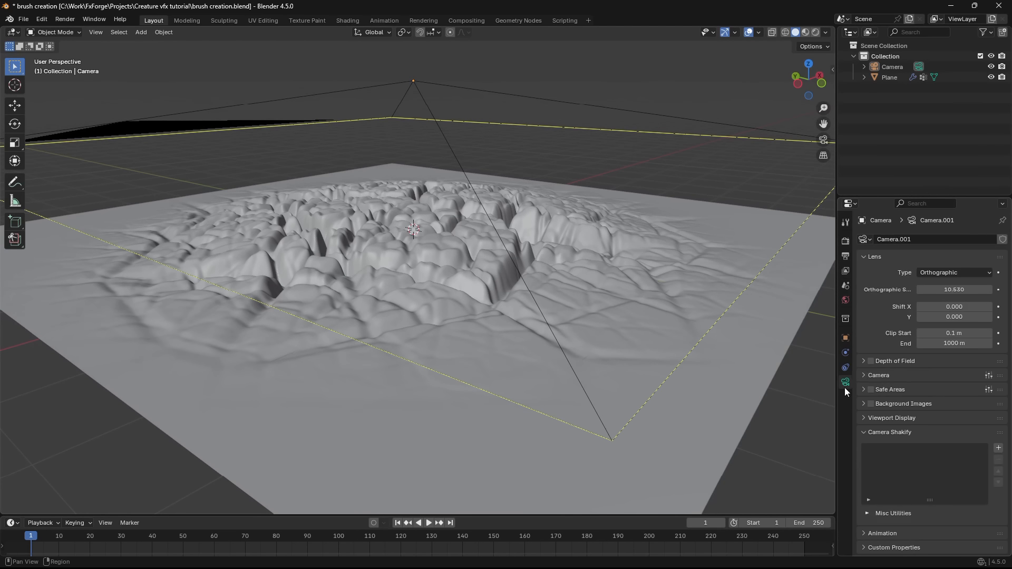
pyautogui.click(892, 418)
pyautogui.scroll(2, 621, 365)
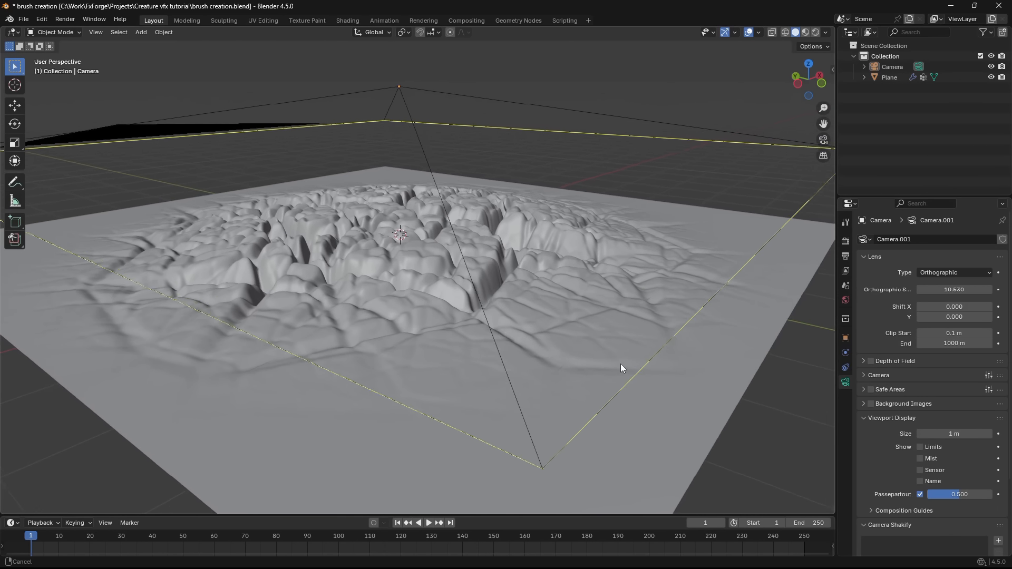
pyautogui.click(921, 460)
pyautogui.scroll(-3, 573, 344)
pyautogui.moveTo(573, 344); pyautogui.dragTo(545, 302, button='middle')
pyautogui.scroll(-6, 546, 302)
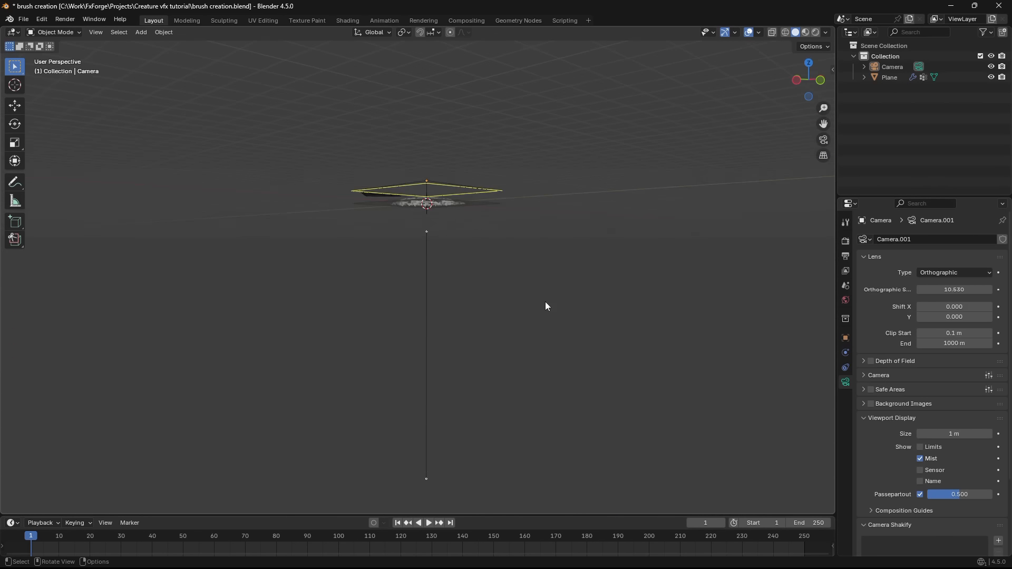
pyautogui.scroll(1, 545, 302)
pyautogui.scroll(-2, 459, 311)
pyautogui.moveTo(449, 266); pyautogui.dragTo(446, 350, button='middle')
# - In front view, fit the world's mist range to the plane's relief with a start of 1.6 m and a depth of 0.95 m
pyautogui.click(500, 89)
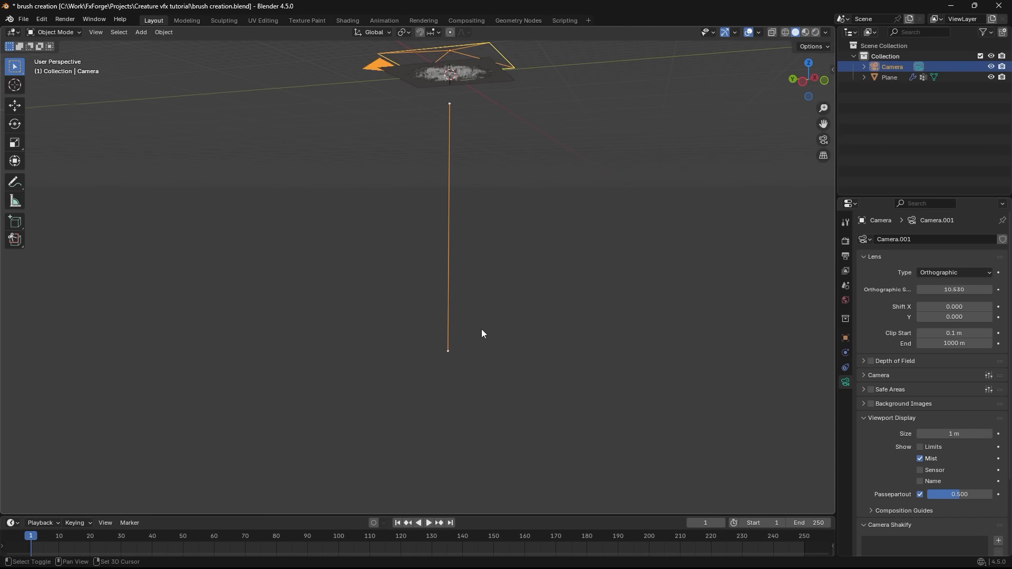
pyautogui.press('KP_1')
pyautogui.click(846, 286)
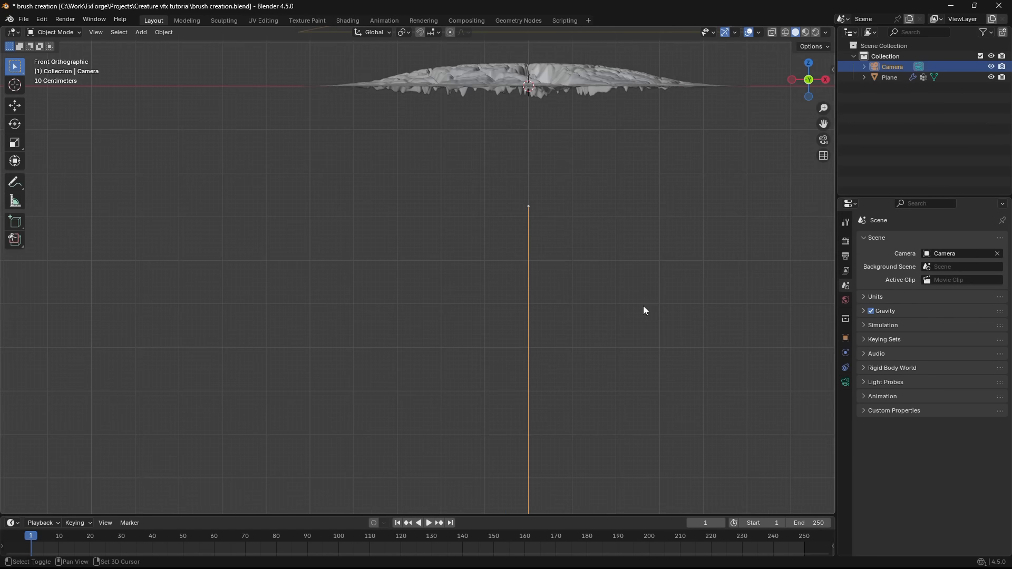
pyautogui.scroll(3, 644, 309)
pyautogui.click(848, 303)
pyautogui.keyDown('shift'); pyautogui.moveTo(732, 154); pyautogui.dragTo(659, 288, button='middle'); pyautogui.keyUp('shift')
pyautogui.scroll(-2, 659, 288)
pyautogui.click(891, 358)
pyautogui.click(891, 357)
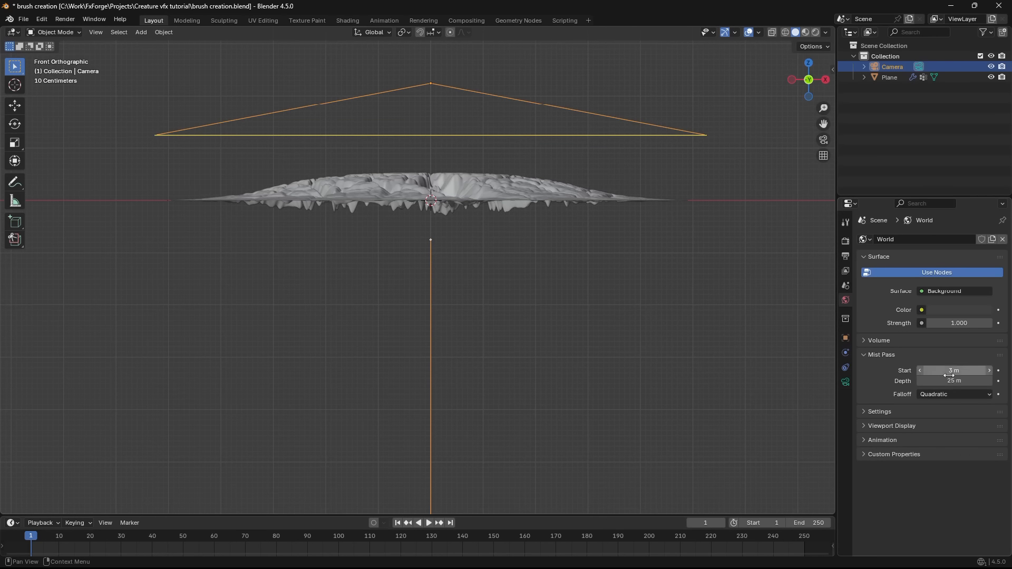
pyautogui.keyDown('shift'); pyautogui.moveTo(784, 318); pyautogui.dragTo(789, 365, button='middle'); pyautogui.keyUp('shift')
pyautogui.moveTo(953, 371); pyautogui.dragTo(944, 371)
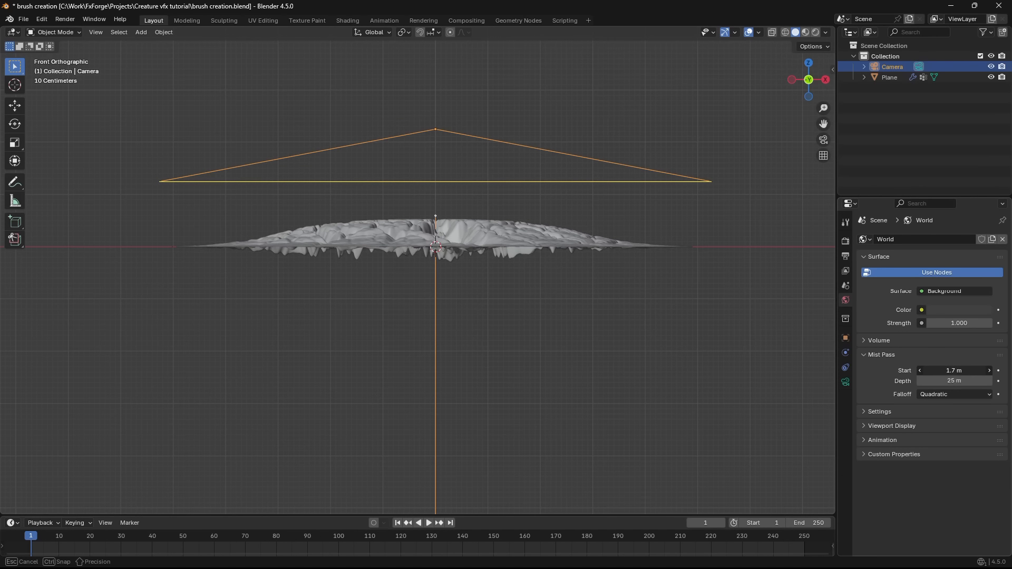
# - View the plane through the camera with nothing selected and switch the viewport to Material Preview shading
pyautogui.press('KP_0')
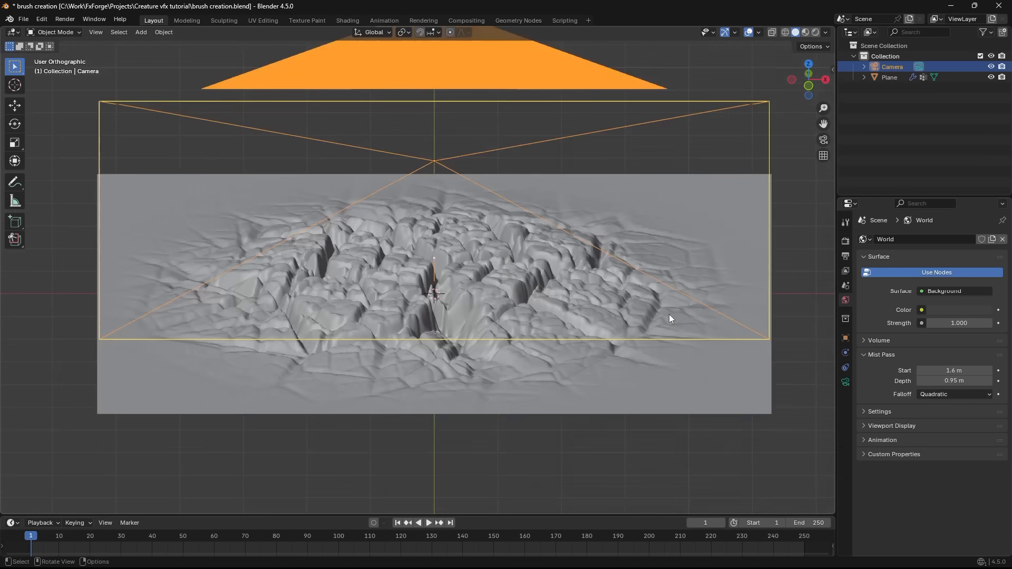
pyautogui.press('Home')
pyautogui.hotkey('alt', 'a')
pyautogui.scroll(-4, 559, 269)
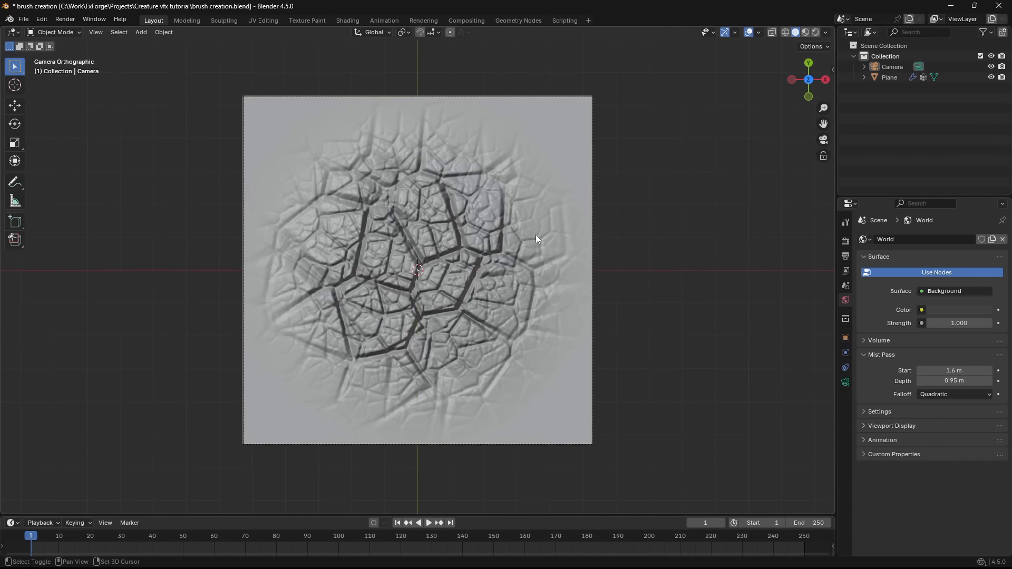
pyautogui.keyDown('shift'); pyautogui.moveTo(535, 235); pyautogui.dragTo(554, 280, button='middle'); pyautogui.keyUp('shift')
pyautogui.scroll(4, 559, 268)
pyautogui.press('z')
pyautogui.moveTo(571, 368)
pyautogui.keyDown('shift'); pyautogui.mouseDown(button='middle')
pyautogui.moveTo(521, 267)
pyautogui.moveTo(588, 265)
pyautogui.mouseUp(button='middle'); pyautogui.keyUp('shift')
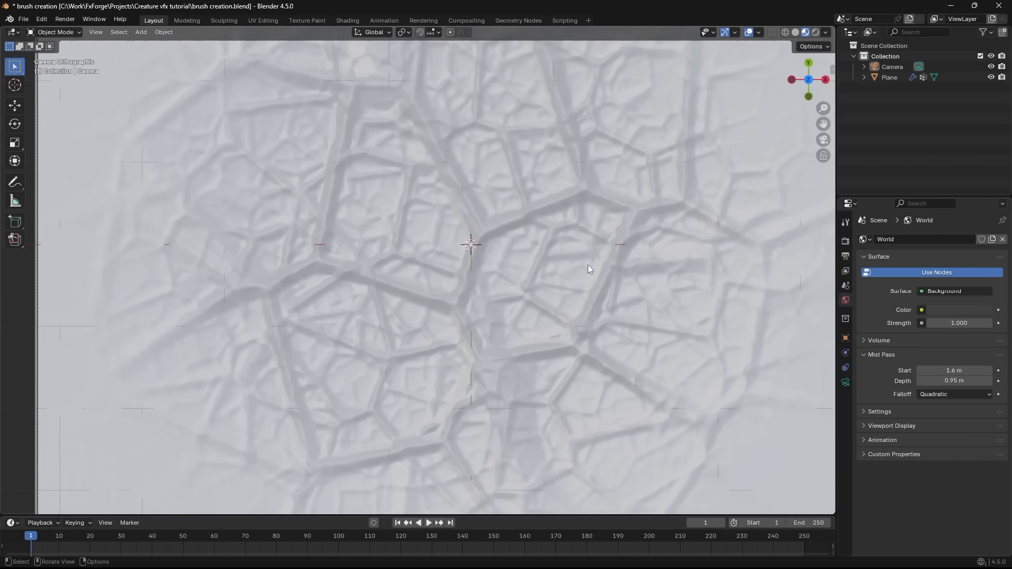
# - Frame the camera view and set the viewport shading's render pass to Mist
pyautogui.press('Home')
pyautogui.click(826, 32)
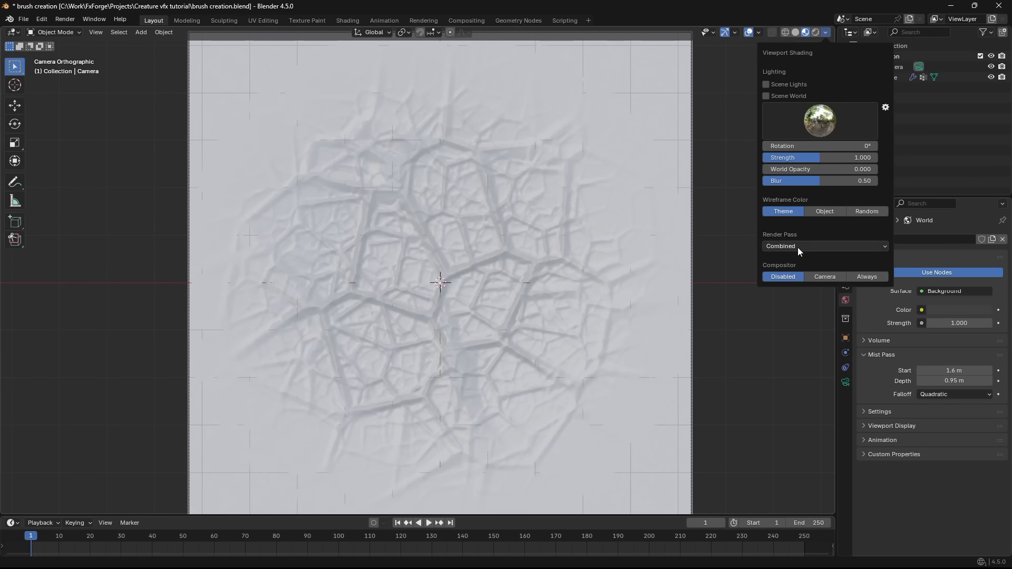
pyautogui.click(798, 247)
pyautogui.click(834, 299)
pyautogui.scroll(1, 606, 336)
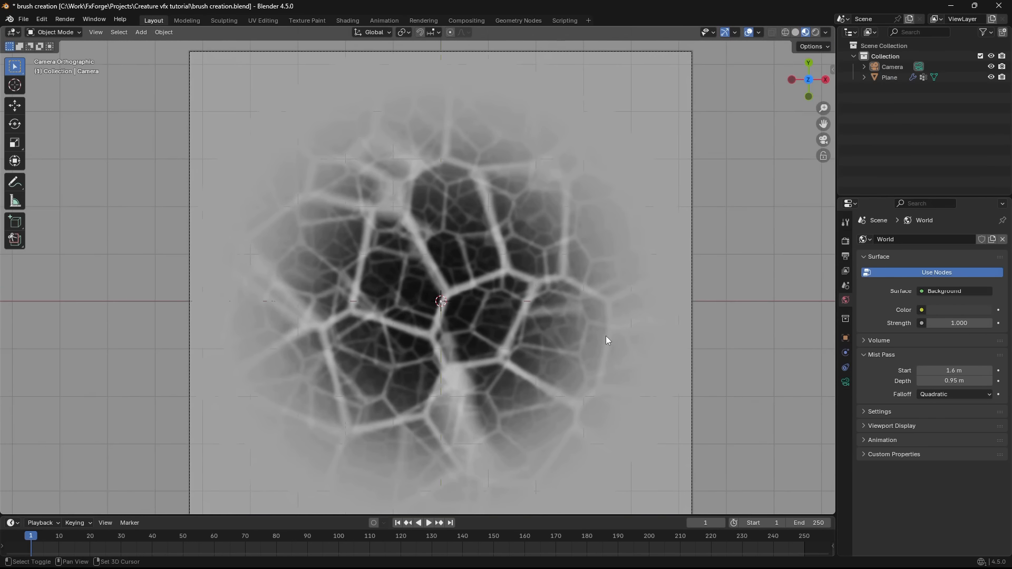
# - Hide the viewport overlays, make a viewport render image of the mist view and put the render window away
pyautogui.press('n')
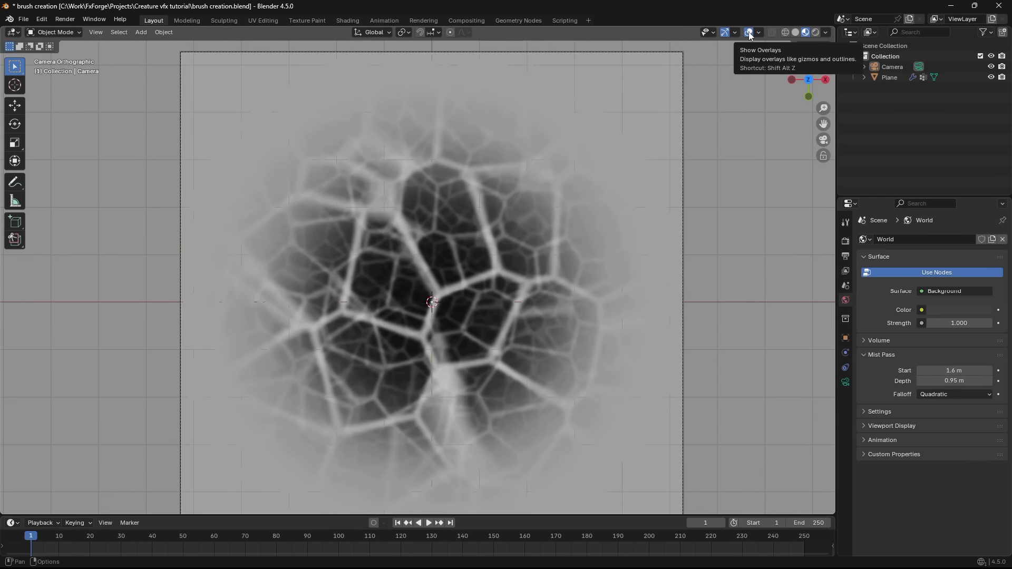
pyautogui.click(748, 32)
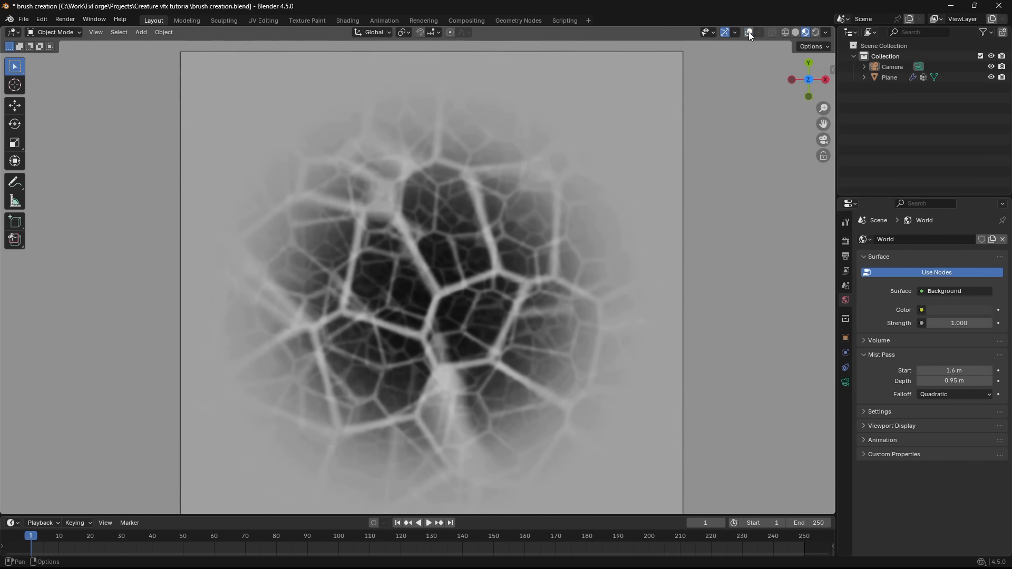
pyautogui.scroll(2, 559, 344)
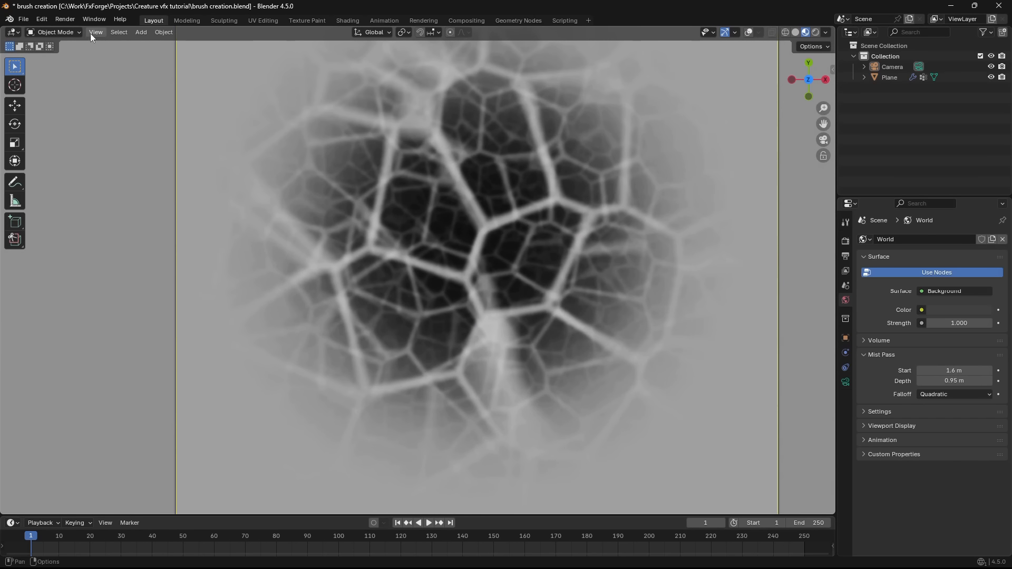
pyautogui.click(95, 33)
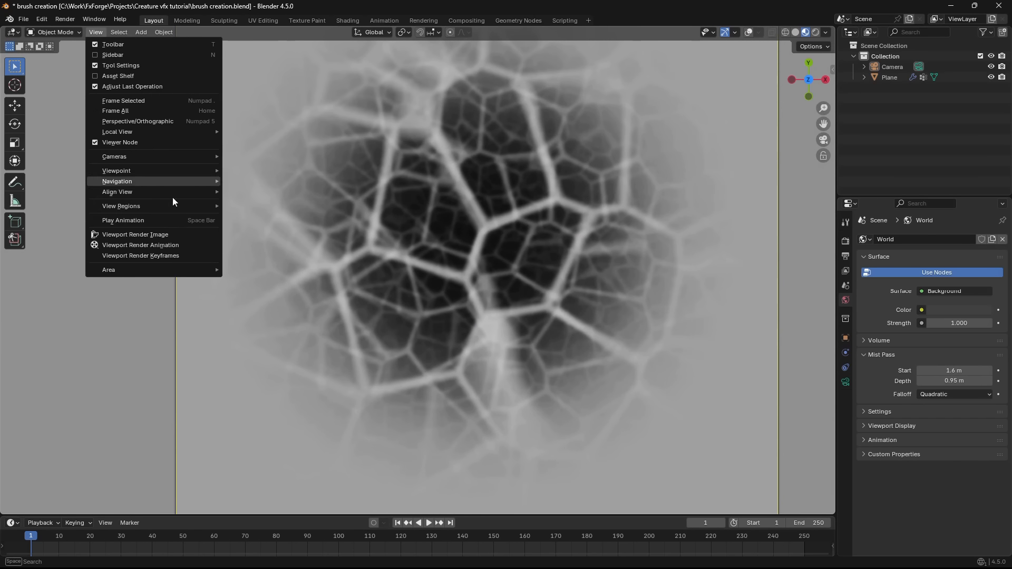
pyautogui.click(160, 236)
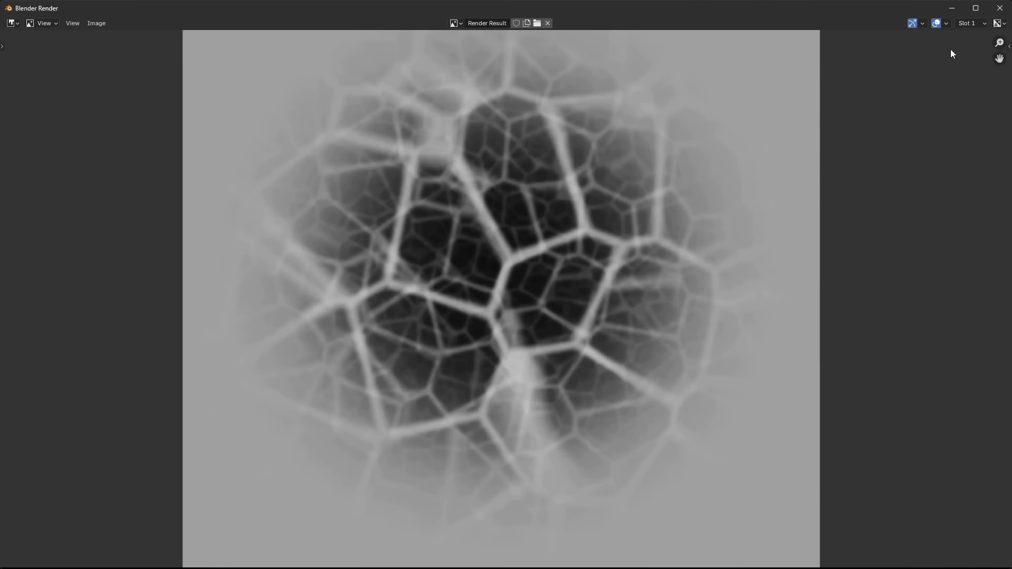
pyautogui.click(952, 8)
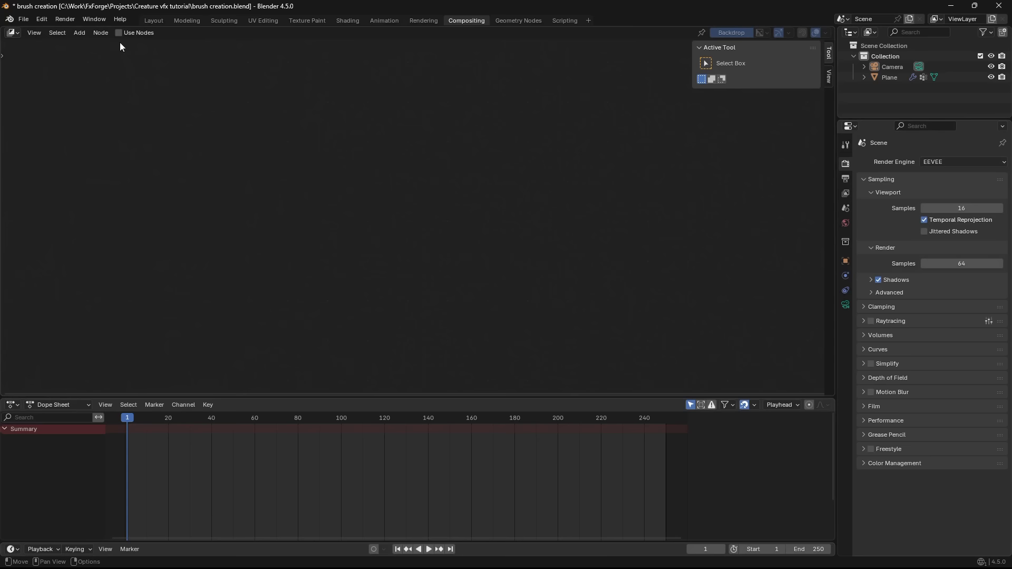
# - Enable compositing nodes and connect the Render Layers Mist output to the Composite and Viewer nodes
pyautogui.click(118, 34)
pyautogui.scroll(7, 200, 184)
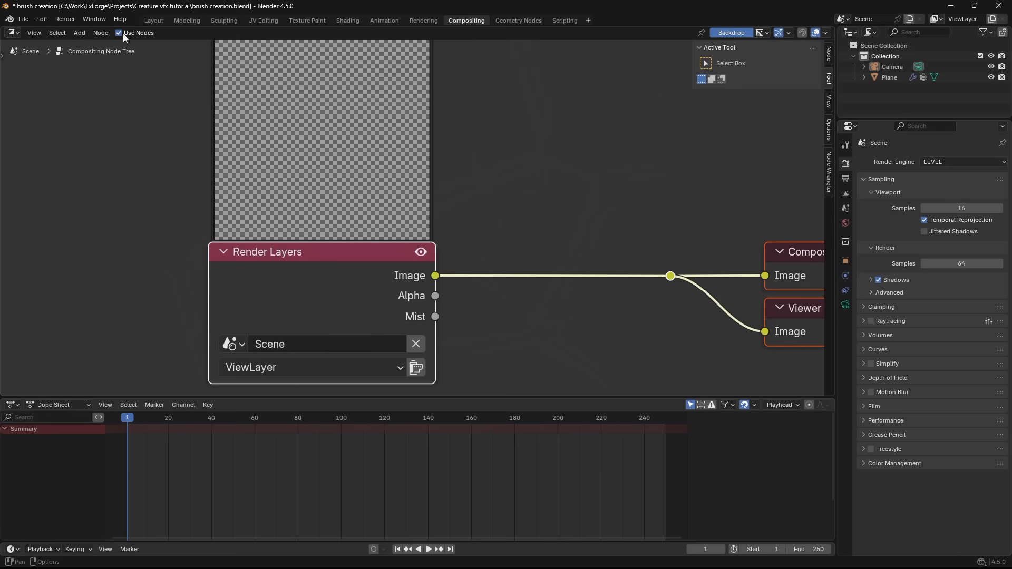
pyautogui.click(120, 34)
pyautogui.keyDown('ctrl'); pyautogui.keyDown('shift'); pyautogui.click(413, 296); pyautogui.keyUp('shift'); pyautogui.keyUp('ctrl')
pyautogui.keyDown('ctrl'); pyautogui.keyDown('shift'); pyautogui.click(412, 296); pyautogui.keyUp('shift'); pyautogui.keyUp('ctrl')
pyautogui.scroll(-1, 443, 311)
pyautogui.moveTo(457, 315); pyautogui.dragTo(294, 265, button='middle')
pyautogui.scroll(1, 266, 274)
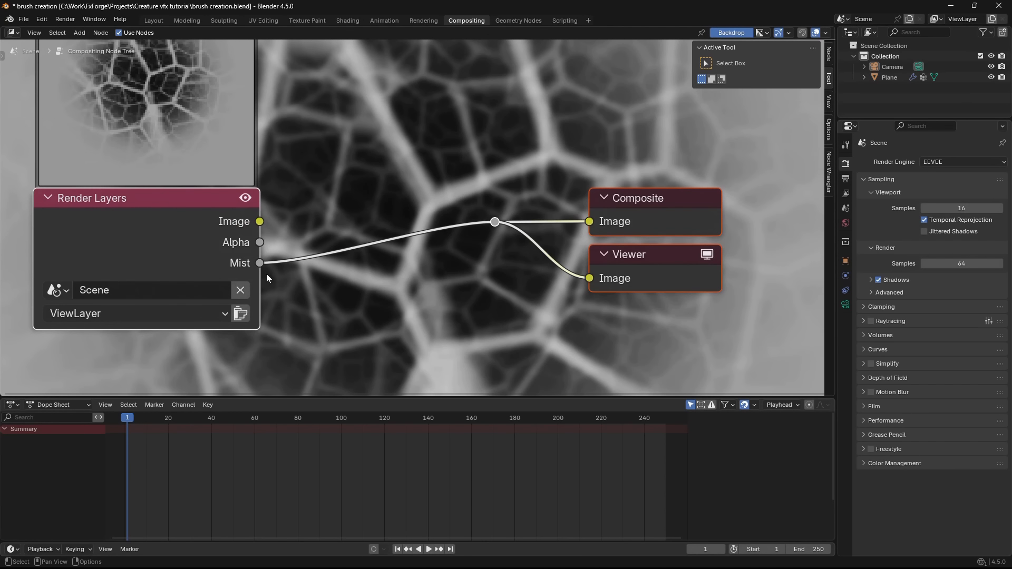
# - Insert a Map Range node after the Mist output, set To Min to 1 and To Max to 0, and arrange the nodes
pyautogui.moveTo(446, 251); pyautogui.dragTo(492, 227)
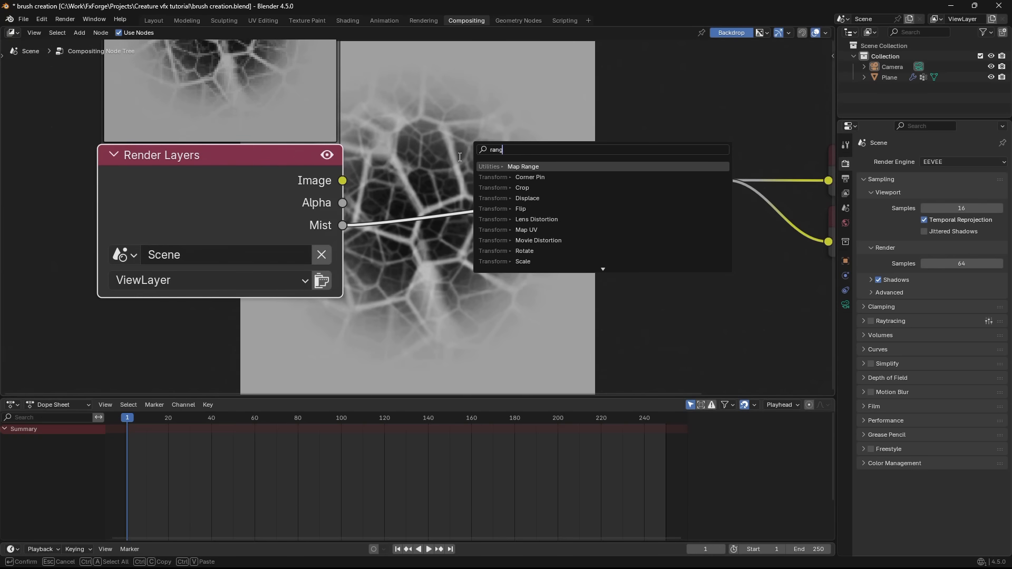
pyautogui.press('Return')
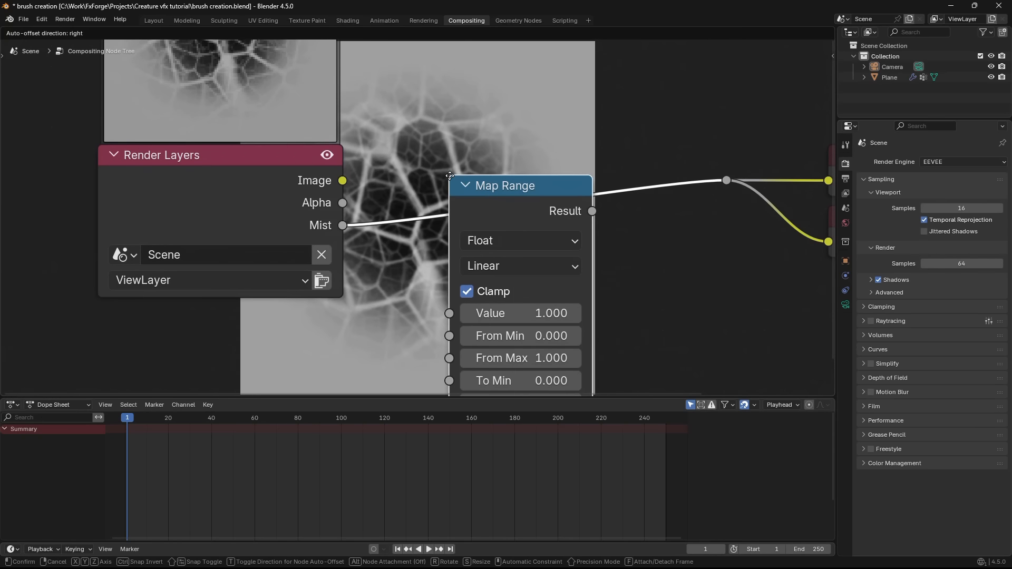
pyautogui.click(463, 158)
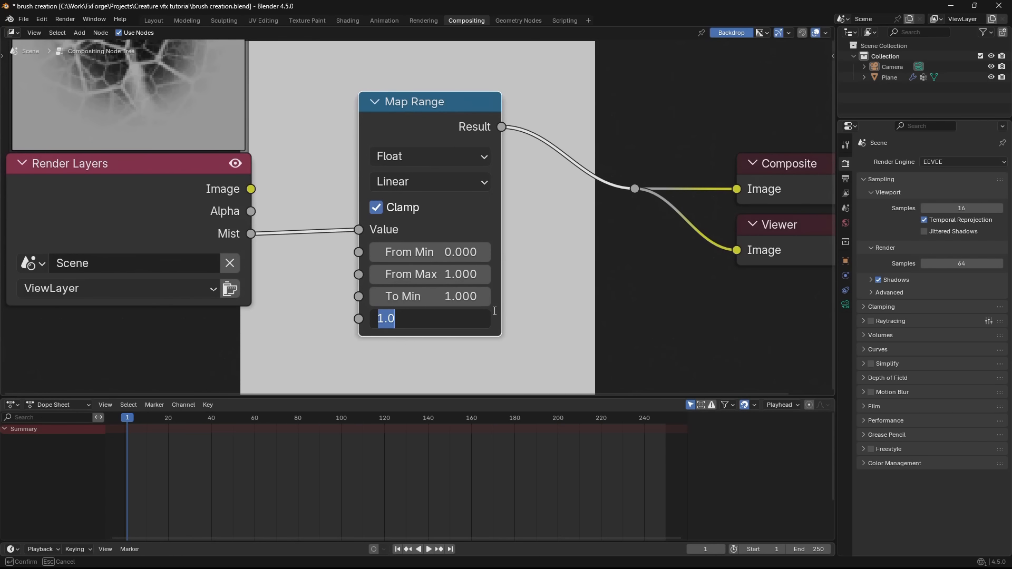
pyautogui.press('Return')
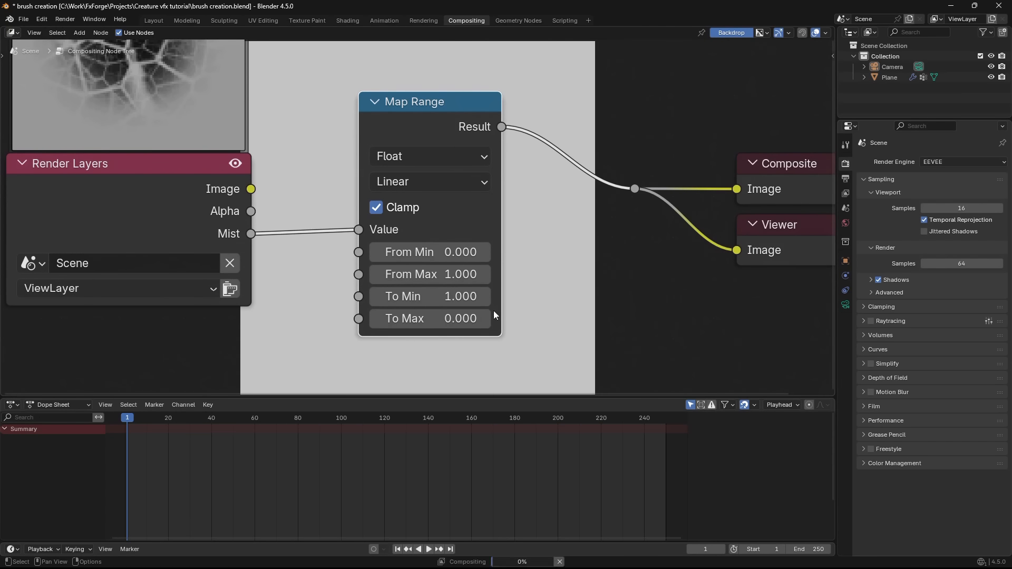
pyautogui.moveTo(443, 129); pyautogui.dragTo(467, 109)
pyautogui.scroll(2, 434, 224)
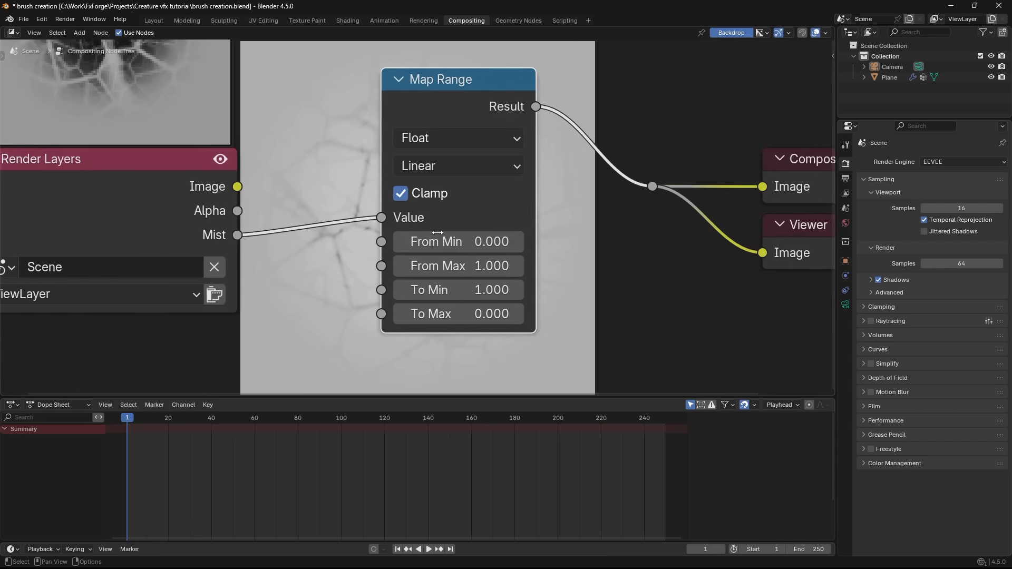
pyautogui.scroll(-1, 437, 228)
pyautogui.moveTo(459, 232); pyautogui.dragTo(520, 268, button='middle')
pyautogui.moveTo(502, 156); pyautogui.dragTo(589, 125)
pyautogui.moveTo(590, 125); pyautogui.dragTo(565, 155, button='middle')
pyautogui.moveTo(492, 193); pyautogui.dragTo(437, 168, button='middle')
# - Set the Map Range node's interpolation to Smooth Step, with From Min -1.240 and From Max 0.450
pyautogui.click(527, 183)
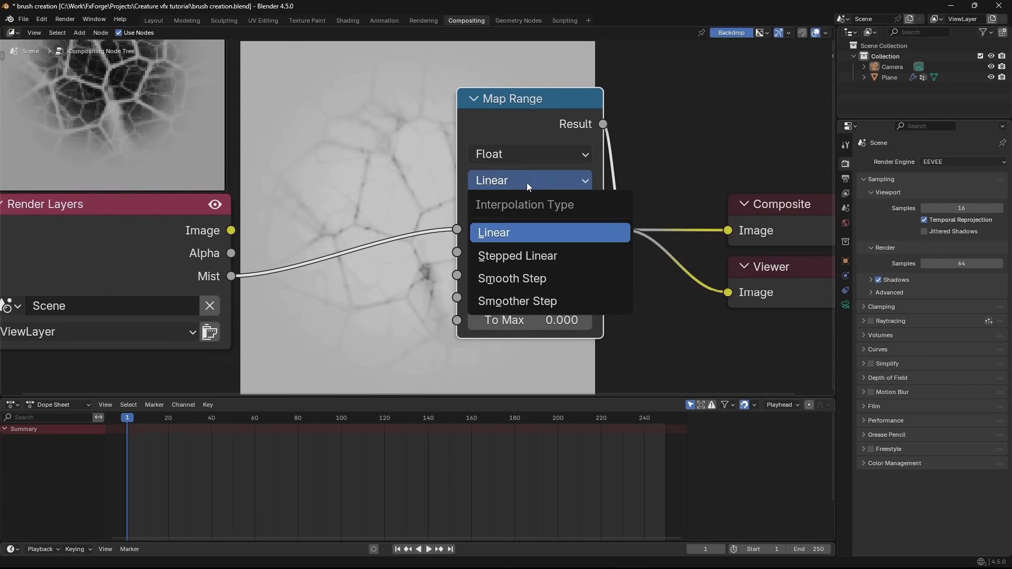
pyautogui.click(529, 278)
pyautogui.scroll(1, 411, 232)
pyautogui.moveTo(549, 228); pyautogui.dragTo(514, 254)
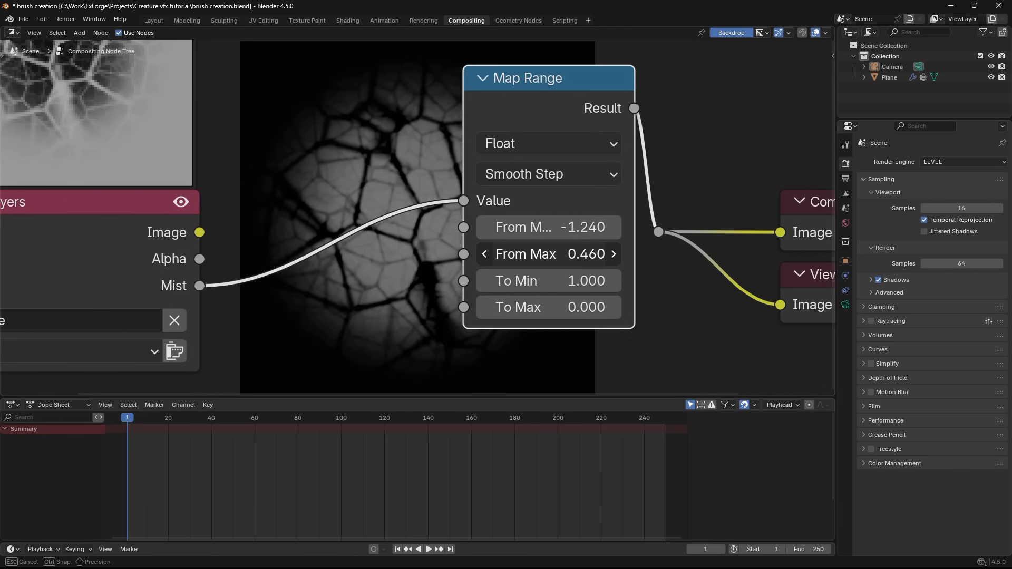
pyautogui.moveTo(546, 254); pyautogui.dragTo(546, 255)
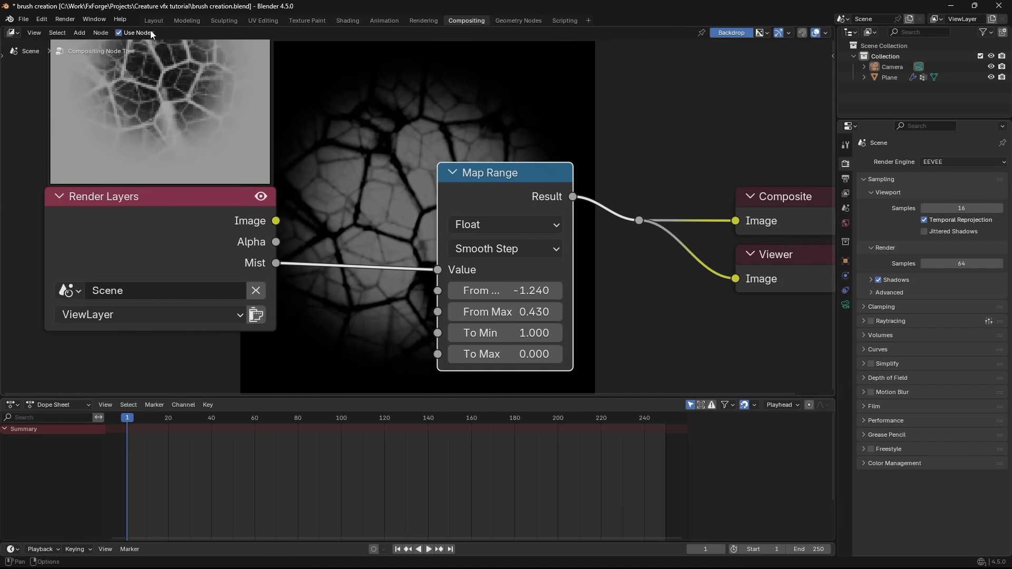
# - Return to the Layout workspace and render the camera view as an image
pyautogui.click(153, 20)
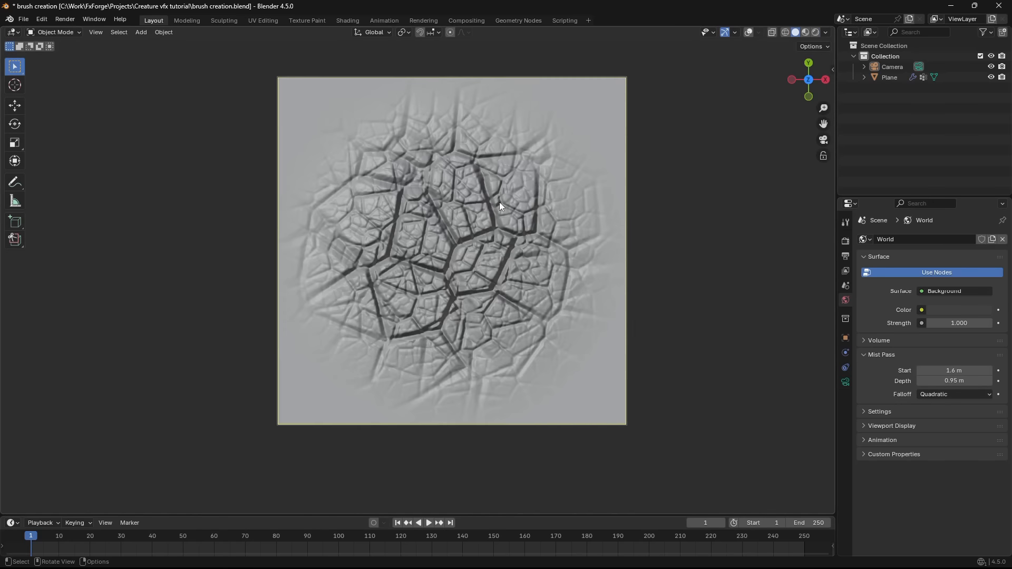
pyautogui.click(69, 21)
pyautogui.click(74, 30)
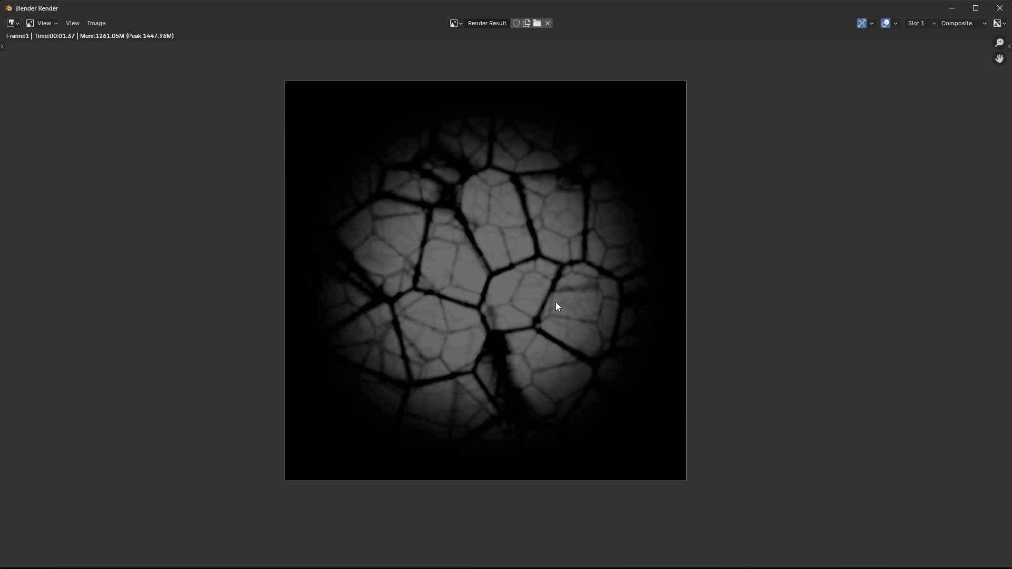
# - Save the rendered height map as "skin brush" in PNG format in the Creature vfx tutorial folder
pyautogui.click(96, 23)
pyautogui.click(113, 119)
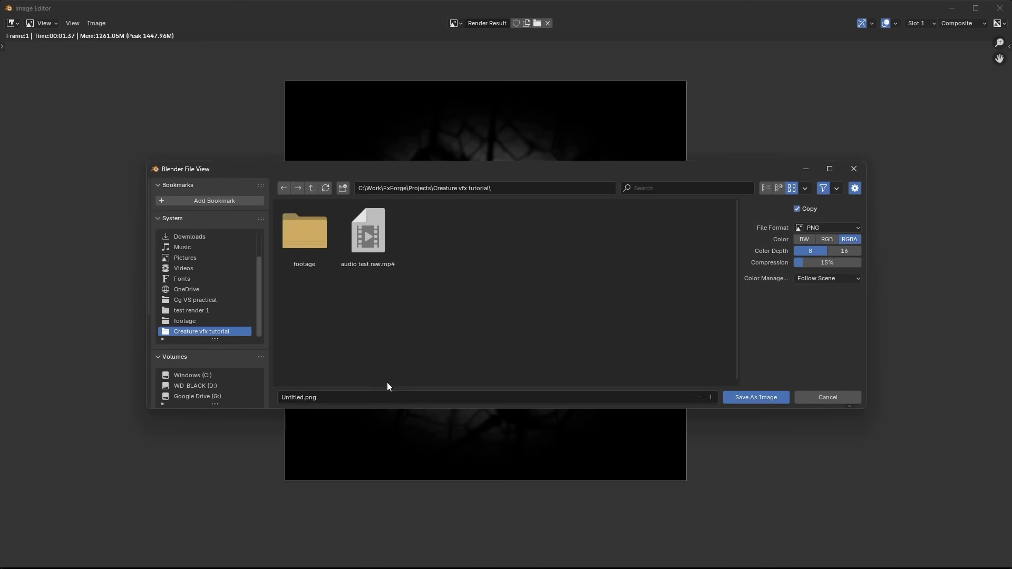
pyautogui.click(371, 395)
pyautogui.write('skin burush')
pyautogui.press('Return')
pyautogui.click(758, 395)
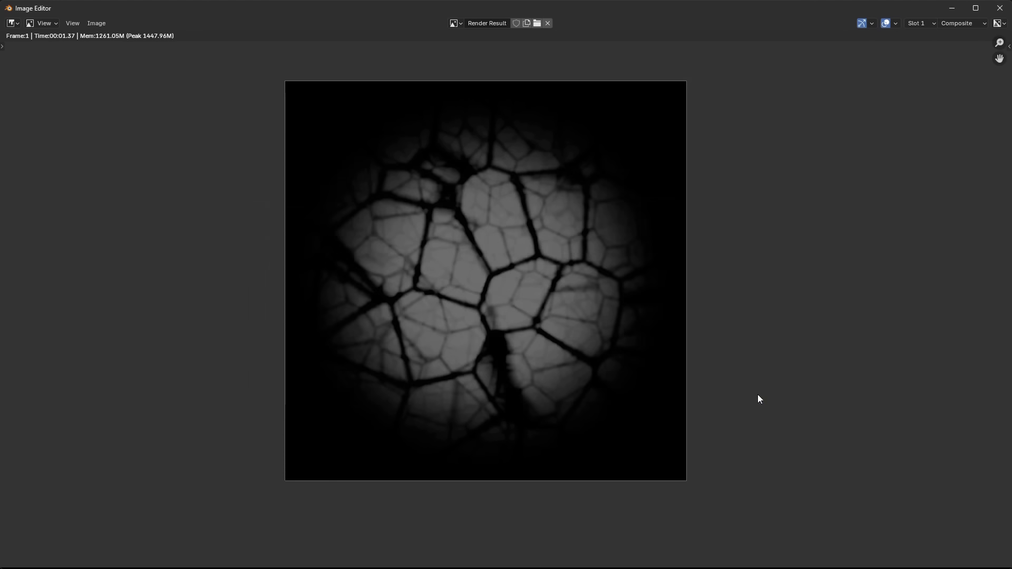
# - Return to the creature file, start sculpting the high poly mesh and show the brush's tool settings
pyautogui.scroll(-1, 521, 217)
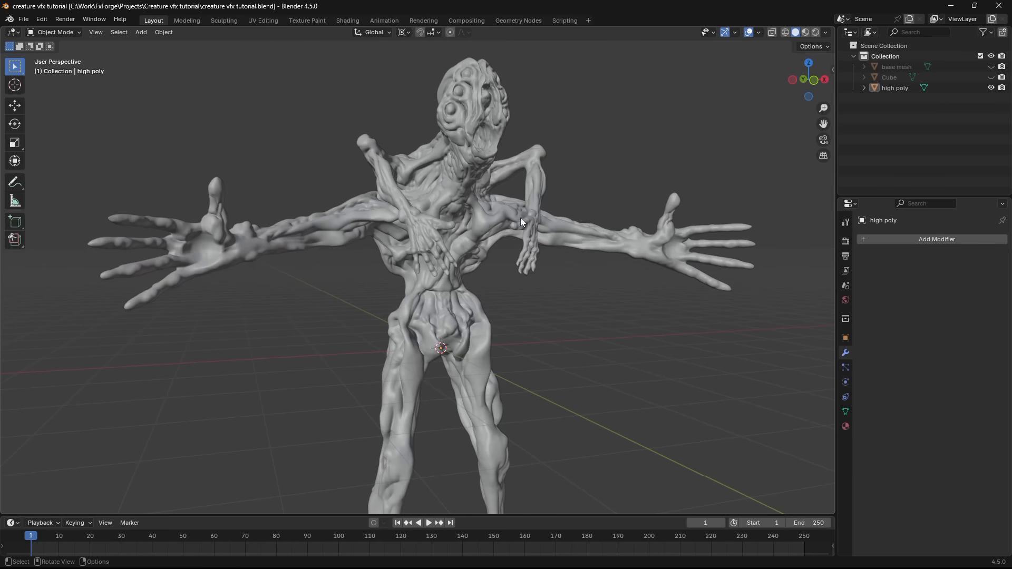
pyautogui.scroll(3, 521, 211)
pyautogui.keyDown('shift'); pyautogui.moveTo(524, 180); pyautogui.dragTo(483, 250, button='middle'); pyautogui.keyUp('shift')
pyautogui.click(479, 245)
pyautogui.keyDown('shift'); pyautogui.moveTo(437, 159); pyautogui.dragTo(432, 210, button='middle'); pyautogui.keyUp('shift')
pyautogui.scroll(2, 432, 211)
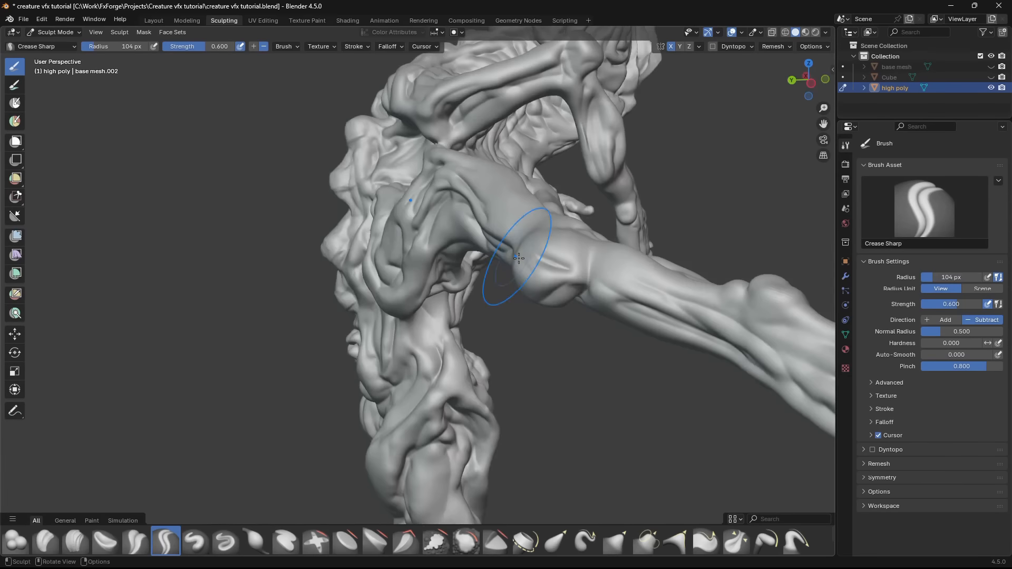
pyautogui.moveTo(516, 258); pyautogui.dragTo(655, 250, button='middle')
pyautogui.press('n')
pyautogui.click(829, 94)
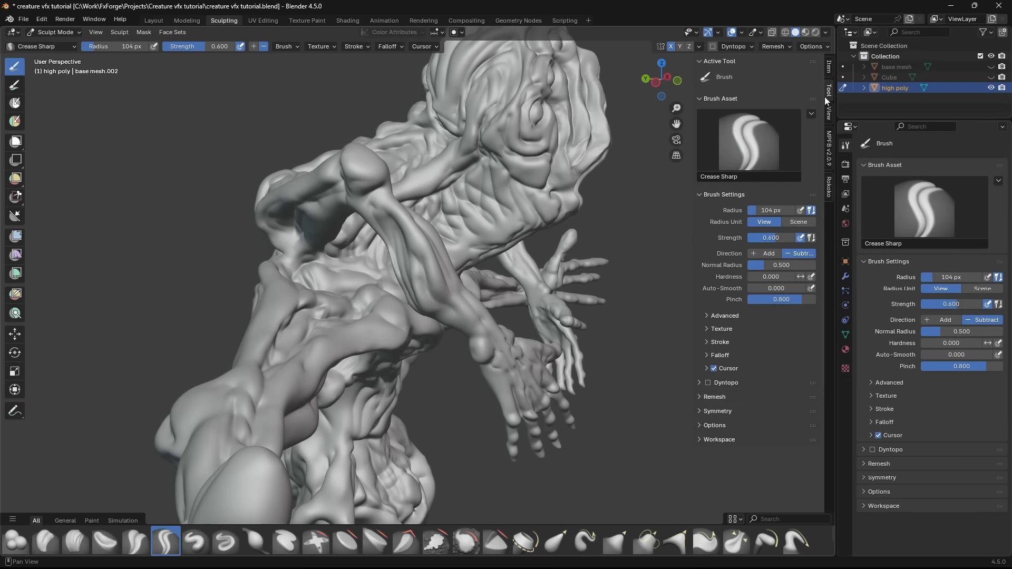
# - Add a new texture to the sculpt brush and load skin brush.png as its image
pyautogui.click(721, 329)
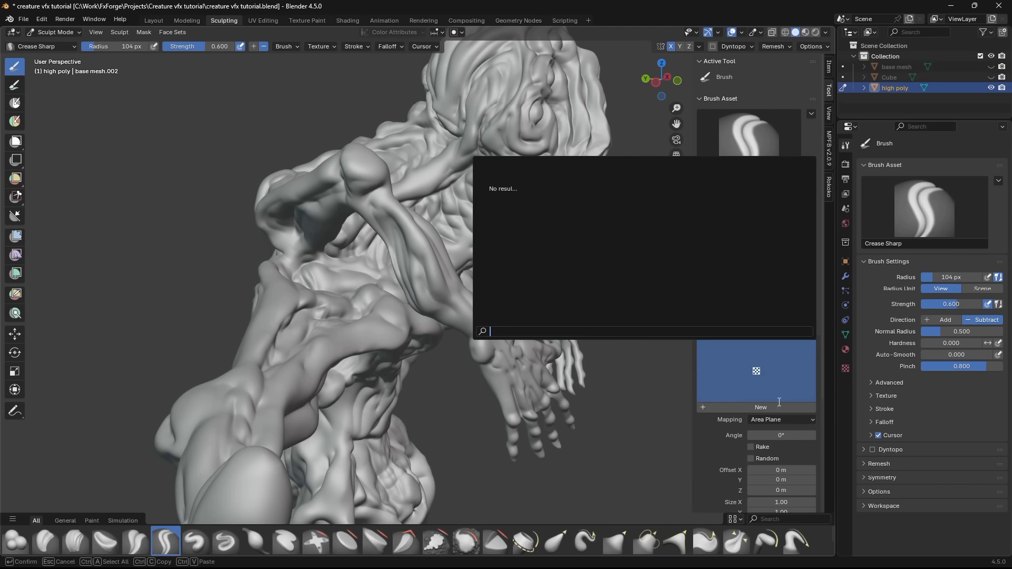
pyautogui.click(786, 407)
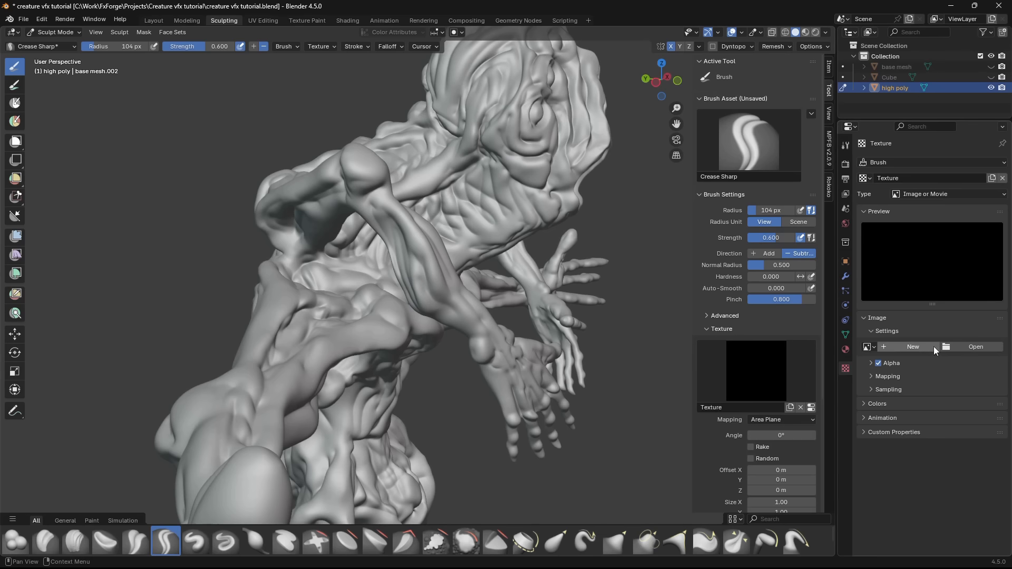
pyautogui.click(967, 344)
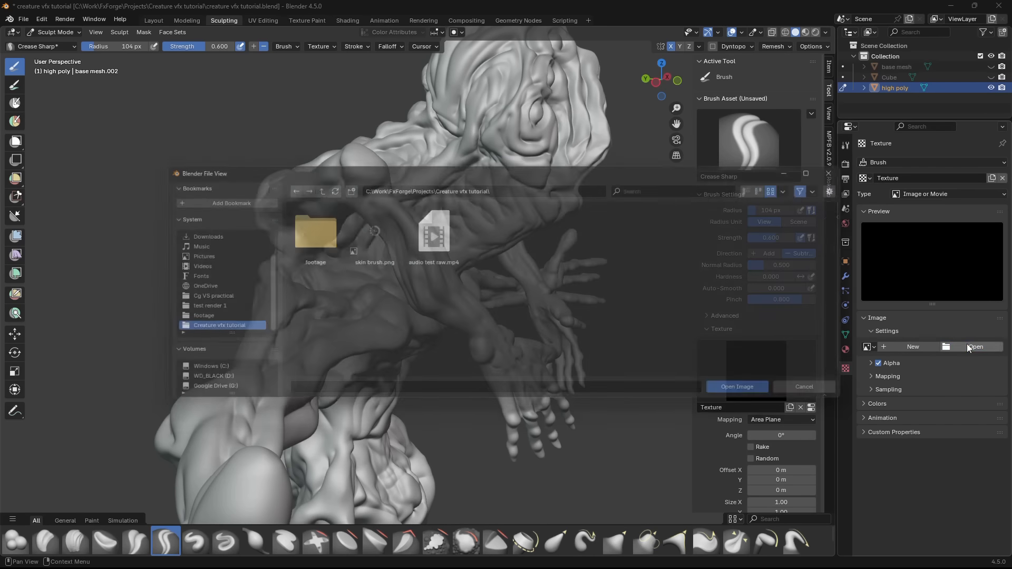
pyautogui.doubleClick(368, 250)
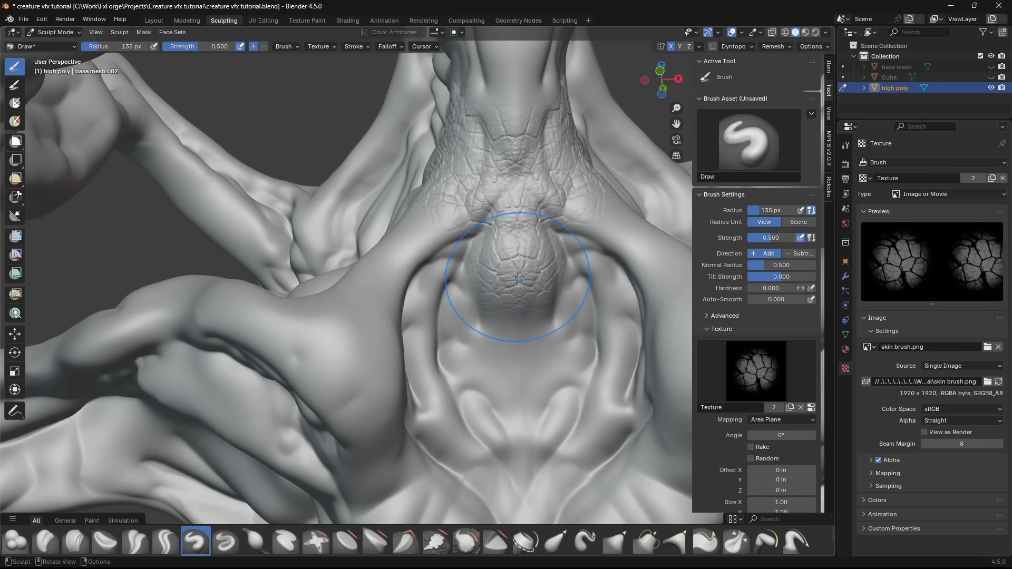
# - Try the skin-textured Draw brush with strokes over the creature's neck and chest, and undo them
pyautogui.moveTo(519, 278); pyautogui.dragTo(504, 338, button='middle')
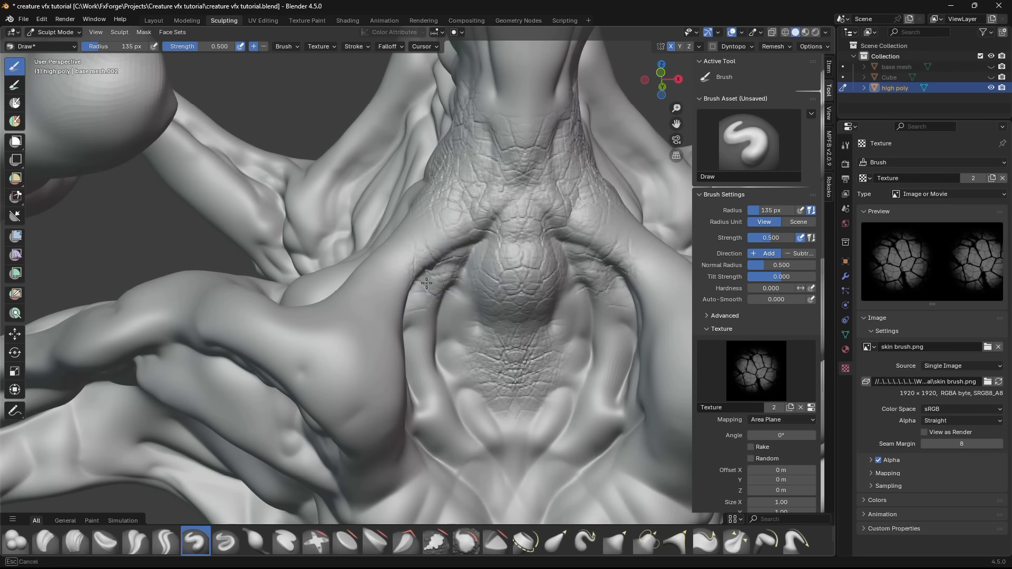
pyautogui.moveTo(426, 283)
pyautogui.mouseDown(button='middle')
pyautogui.moveTo(417, 283)
pyautogui.moveTo(475, 257)
pyautogui.moveTo(407, 204)
pyautogui.mouseUp(button='middle')
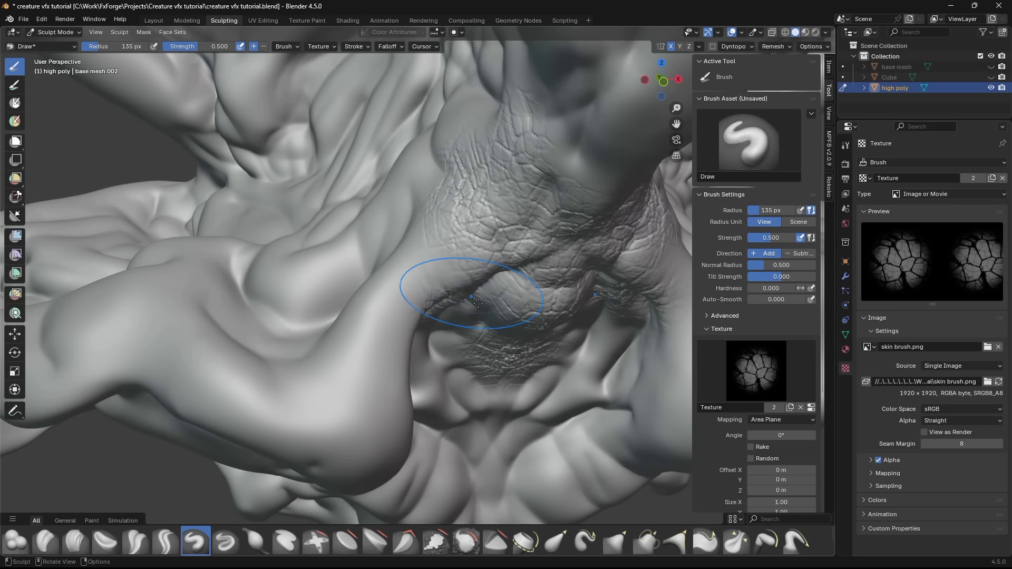
pyautogui.hotkey('ctrl', 'z')
pyautogui.hotkey('ctrl', 'z')
pyautogui.hotkey('ctrl', 'z')
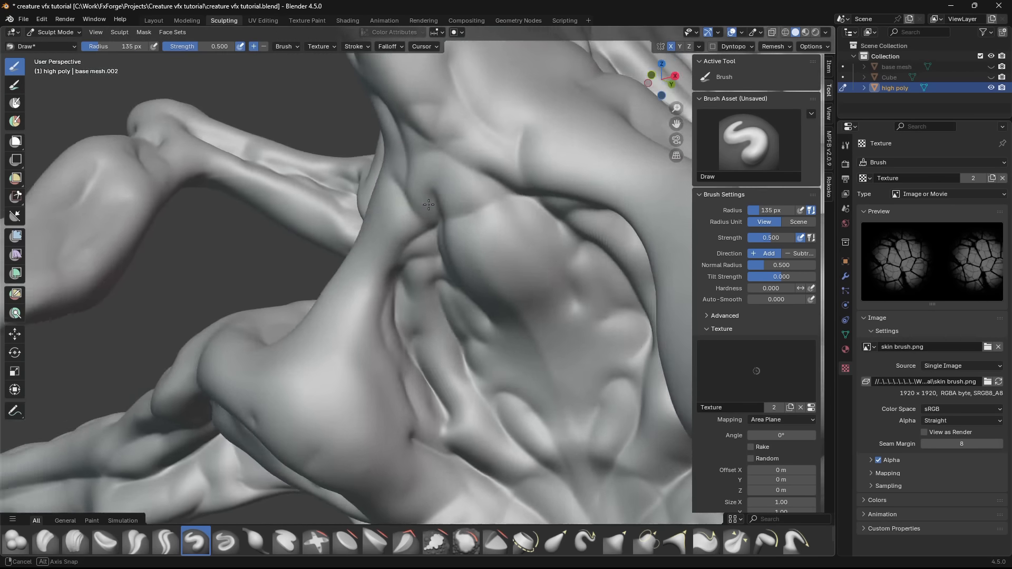
# - Sculpt cracked skin detail over the creature's torso, arms, hips and legs with the skin-textured Draw brush
pyautogui.moveTo(464, 258); pyautogui.dragTo(592, 335, button='middle')
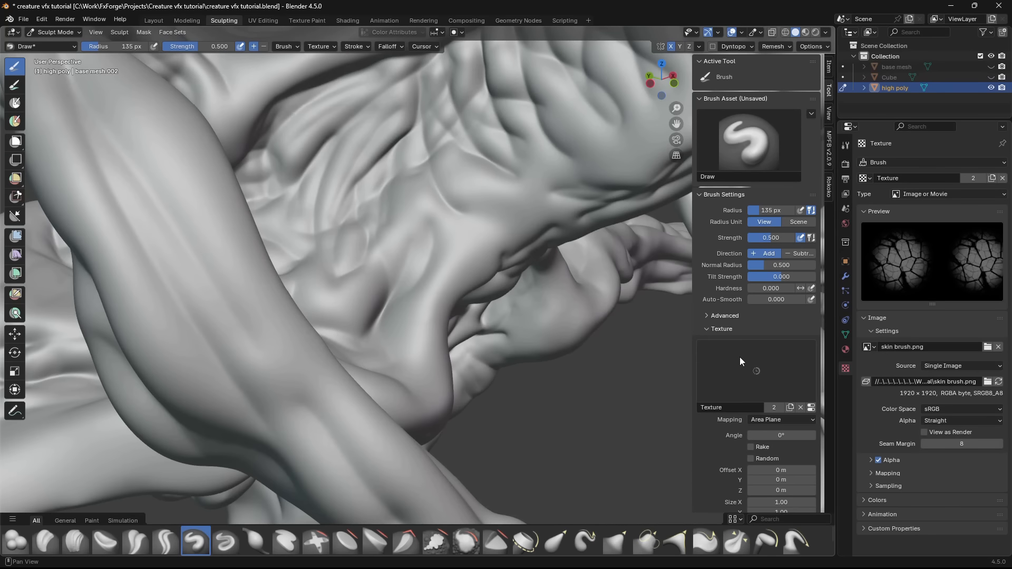
pyautogui.click(740, 362)
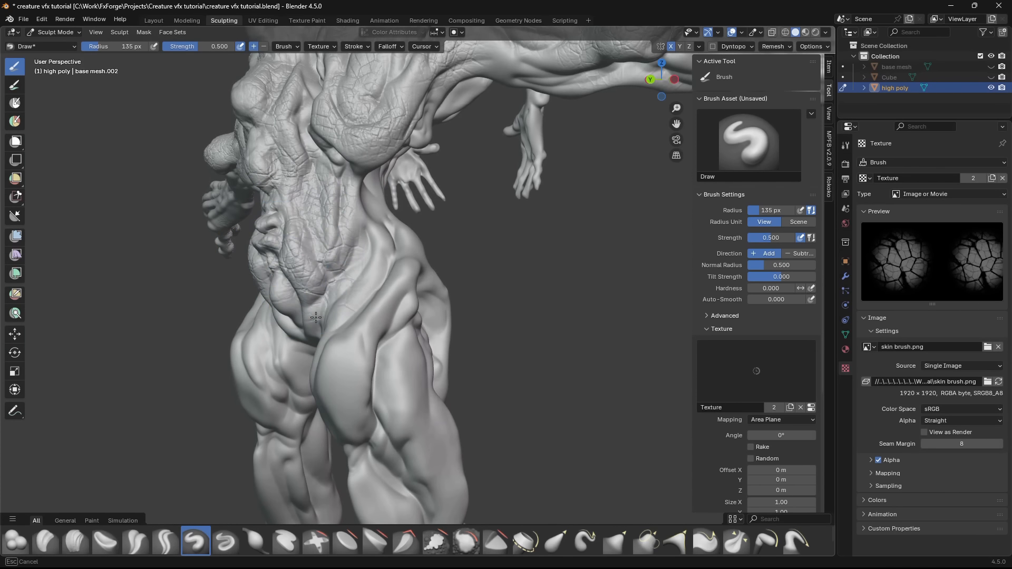
pyautogui.moveTo(315, 317); pyautogui.dragTo(525, 90, button='middle')
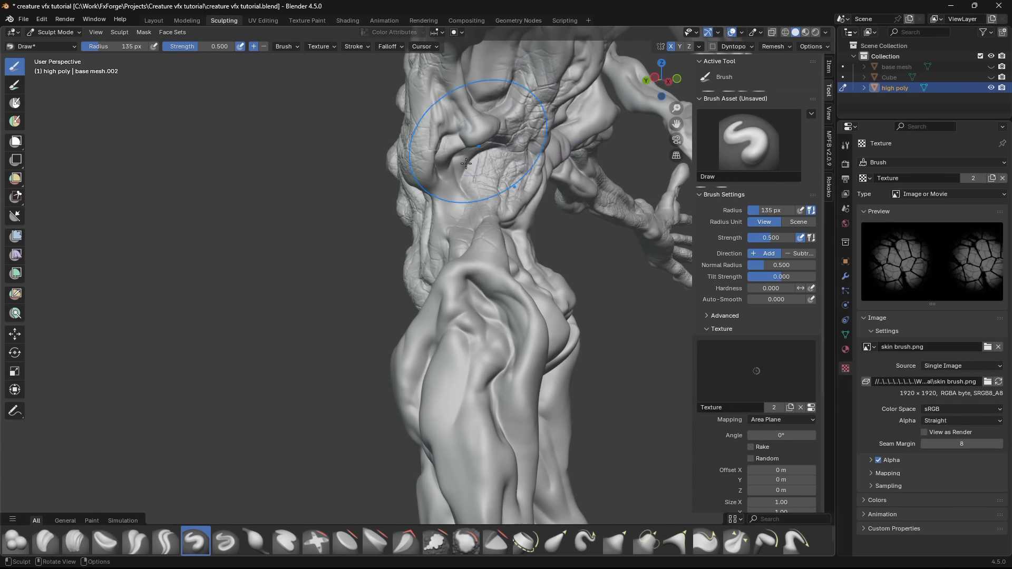
pyautogui.moveTo(490, 220); pyautogui.dragTo(582, 298, button='middle')
pyautogui.scroll(-3, 536, 286)
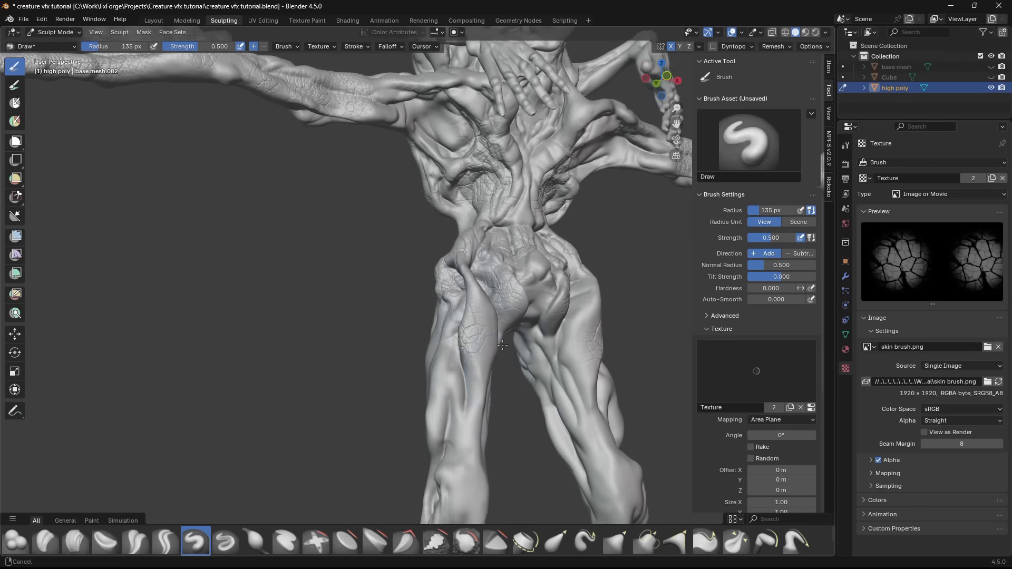
pyautogui.moveTo(527, 364)
pyautogui.keyDown('shift'); pyautogui.mouseDown(button='middle')
pyautogui.moveTo(519, 263)
pyautogui.moveTo(559, 259)
pyautogui.mouseUp(button='middle'); pyautogui.keyUp('shift')
pyautogui.moveTo(459, 306); pyautogui.dragTo(443, 338)
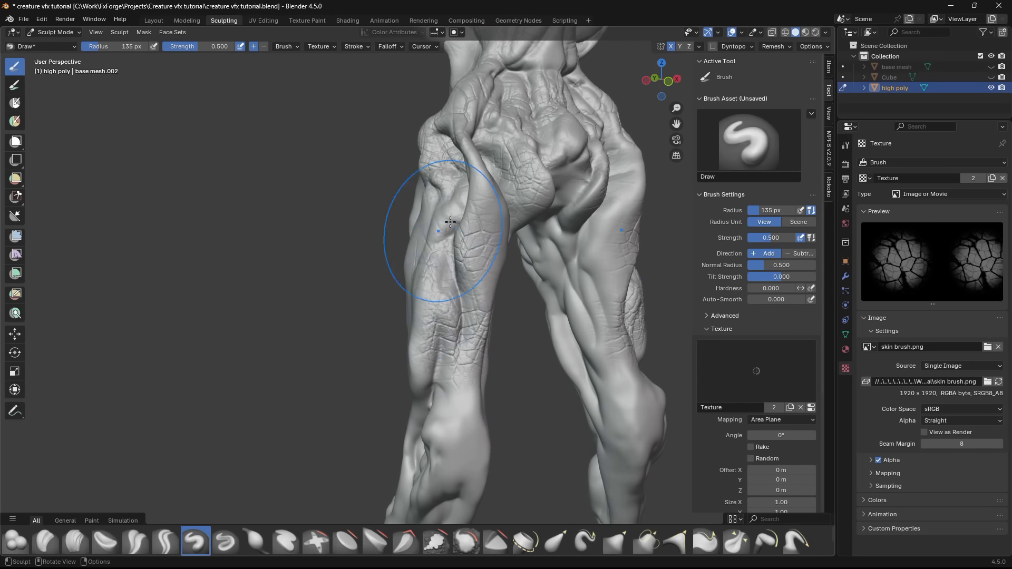
pyautogui.moveTo(450, 222)
pyautogui.mouseDown(button='middle')
pyautogui.moveTo(348, 181)
pyautogui.moveTo(411, 330)
pyautogui.moveTo(447, 235)
pyautogui.moveTo(549, 169)
pyautogui.moveTo(311, 95)
pyautogui.moveTo(360, 351)
pyautogui.moveTo(531, 235)
pyautogui.moveTo(453, 259)
pyautogui.moveTo(429, 189)
pyautogui.mouseUp(button='middle')
# - Switch to the Crease Sharp brush, remove its texture and set its radius to 78 px
pyautogui.click(165, 541)
pyautogui.click(800, 408)
pyautogui.press('f')
pyautogui.click(399, 251)
pyautogui.scroll(-5, 429, 190)
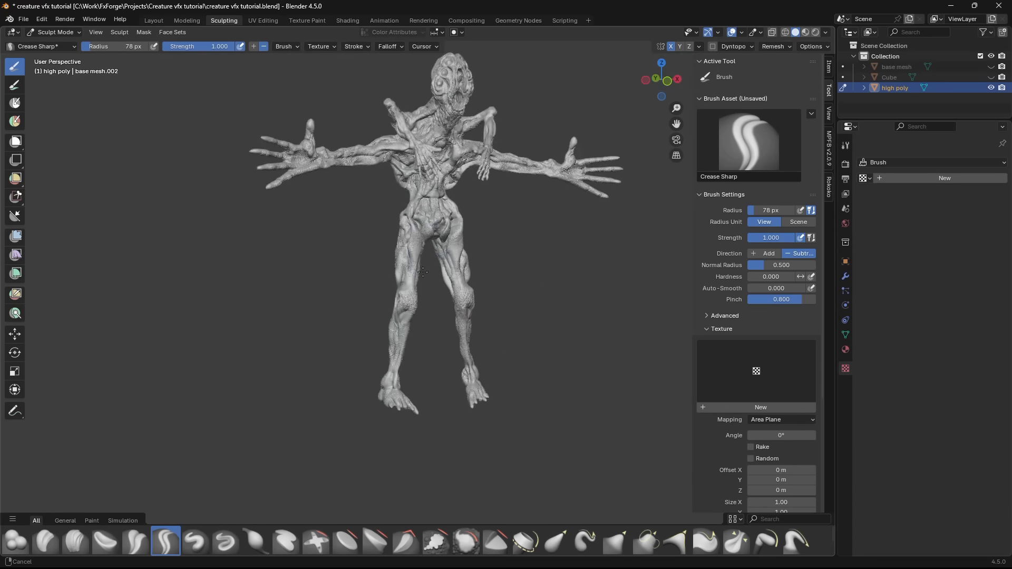
# - Reduce the Crease Sharp radius to 14 px and carve fine creases along the folds of the face
pyautogui.scroll(8, 359, 210)
pyautogui.moveTo(359, 210); pyautogui.dragTo(441, 273, button='middle')
pyautogui.scroll(2, 364, 194)
pyautogui.press('f')
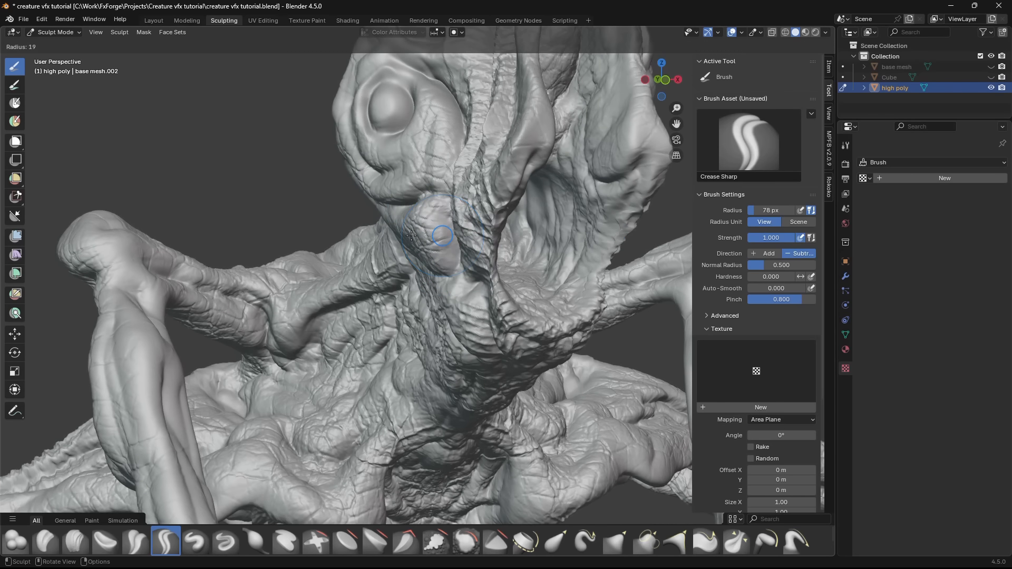
pyautogui.click(450, 195)
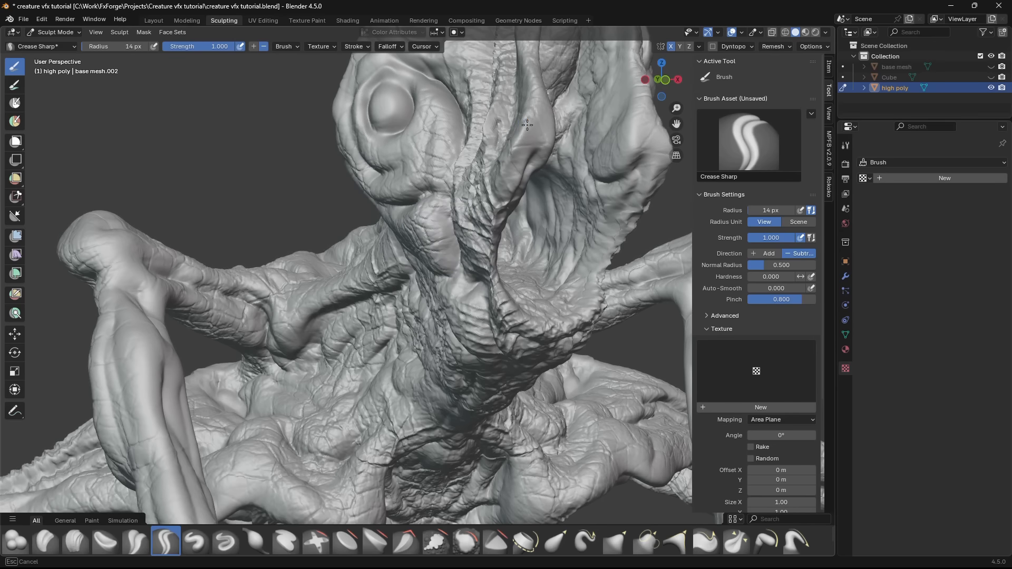
pyautogui.moveTo(527, 125); pyautogui.dragTo(536, 109)
pyautogui.moveTo(536, 108)
pyautogui.mouseDown(button='middle')
pyautogui.moveTo(464, 242)
pyautogui.moveTo(429, 174)
pyautogui.moveTo(369, 174)
pyautogui.mouseUp(button='middle')
# - Set the brush radius to 29 px and carve creases around the eyes to define the eyelids
pyautogui.press('f')
pyautogui.click(429, 168)
pyautogui.scroll(2, 364, 174)
pyautogui.moveTo(341, 158); pyautogui.dragTo(337, 184)
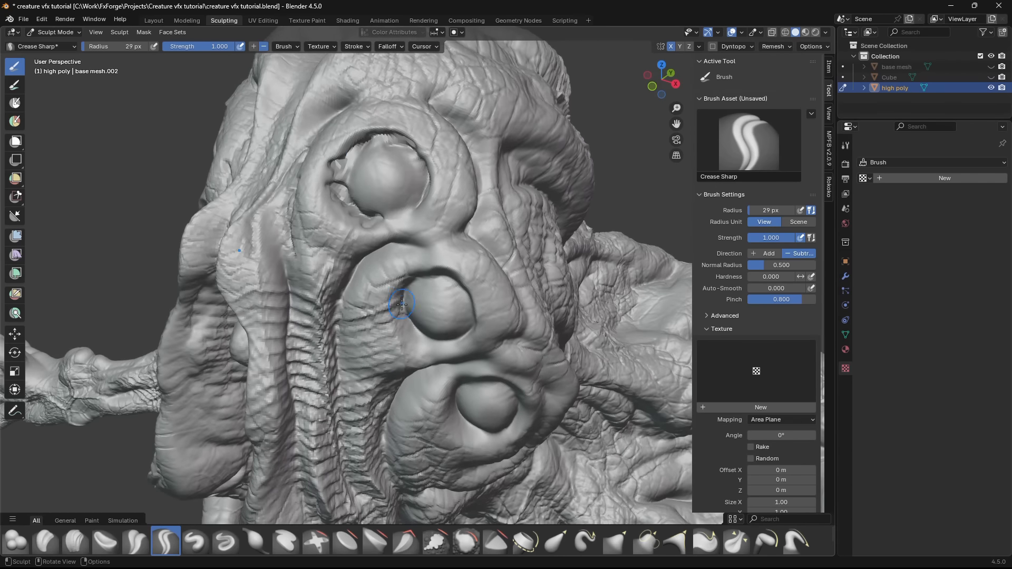
pyautogui.moveTo(402, 304); pyautogui.dragTo(263, 243, button='middle')
# - Readjust the Crease Sharp brush to 33 px and 0.540 strength for the eyelid detail and save the file
pyautogui.scroll(3, 403, 271)
pyautogui.press('f')
pyautogui.click(487, 255)
pyautogui.press('f')
pyautogui.click(425, 226)
pyautogui.press('f')
pyautogui.click(387, 260)
pyautogui.scroll(-4, 386, 260)
pyautogui.hotkey('ctrl', 's')
# - Carve further folds around the eyes and across the head, enlarging the Crease Sharp brush to 61 px
pyautogui.scroll(-5, 400, 264)
pyautogui.moveTo(401, 263); pyautogui.dragTo(506, 211, button='middle')
pyautogui.keyDown('shift'); pyautogui.moveTo(421, 158); pyautogui.dragTo(443, 253, button='middle'); pyautogui.keyUp('shift')
pyautogui.keyDown('ctrl'); pyautogui.moveTo(443, 142); pyautogui.dragTo(527, 179, button='middle'); pyautogui.keyUp('ctrl')
pyautogui.keyDown('ctrl'); pyautogui.moveTo(379, 295); pyautogui.dragTo(366, 224, button='middle'); pyautogui.keyUp('ctrl')
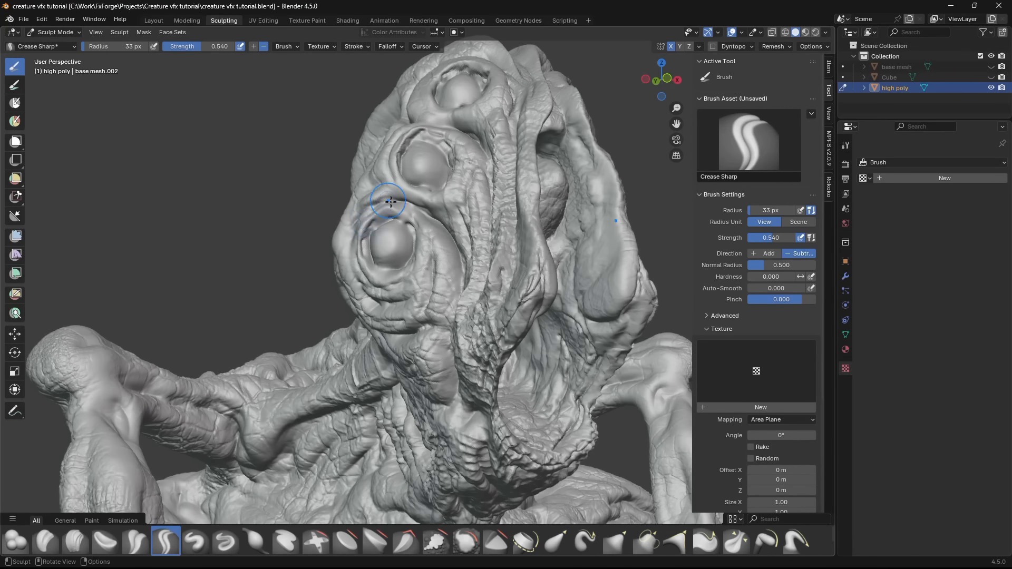
pyautogui.press('f')
pyautogui.click(378, 230)
pyautogui.moveTo(402, 230); pyautogui.dragTo(386, 193, button='middle')
pyautogui.moveTo(443, 219); pyautogui.dragTo(491, 230, button='middle')
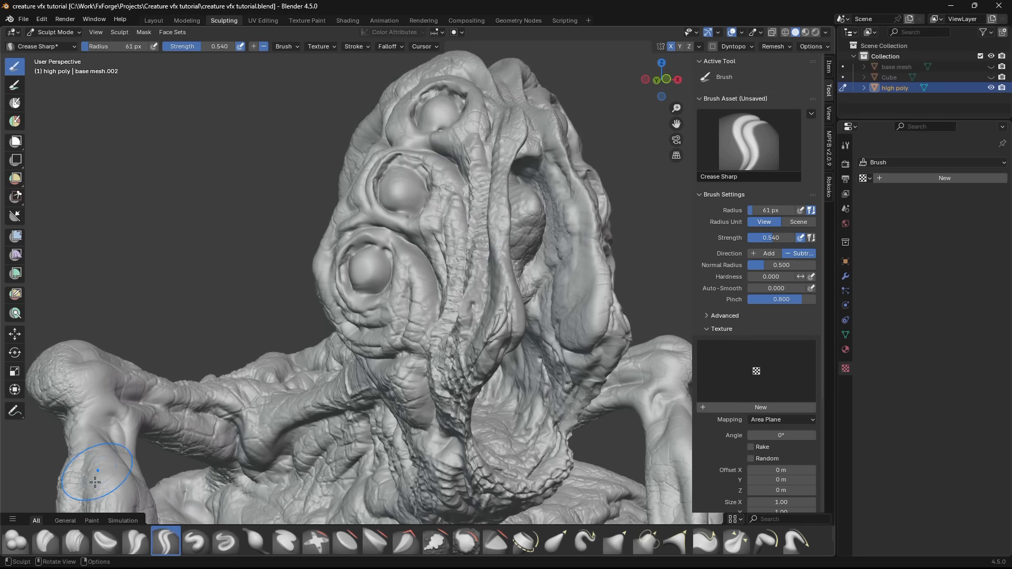
# - Hollow out the sculpted eyeballs with the Clay Strips brush to leave three empty sockets on each side
pyautogui.click(75, 542)
pyautogui.moveTo(363, 295)
pyautogui.mouseDown(button='middle')
pyautogui.moveTo(406, 293)
pyautogui.moveTo(354, 283)
pyautogui.mouseUp(button='middle')
pyautogui.moveTo(390, 327)
pyautogui.keyDown('ctrl'); pyautogui.mouseDown(button='middle')
pyautogui.moveTo(403, 281)
pyautogui.moveTo(379, 272)
pyautogui.mouseUp(button='middle'); pyautogui.keyUp('ctrl')
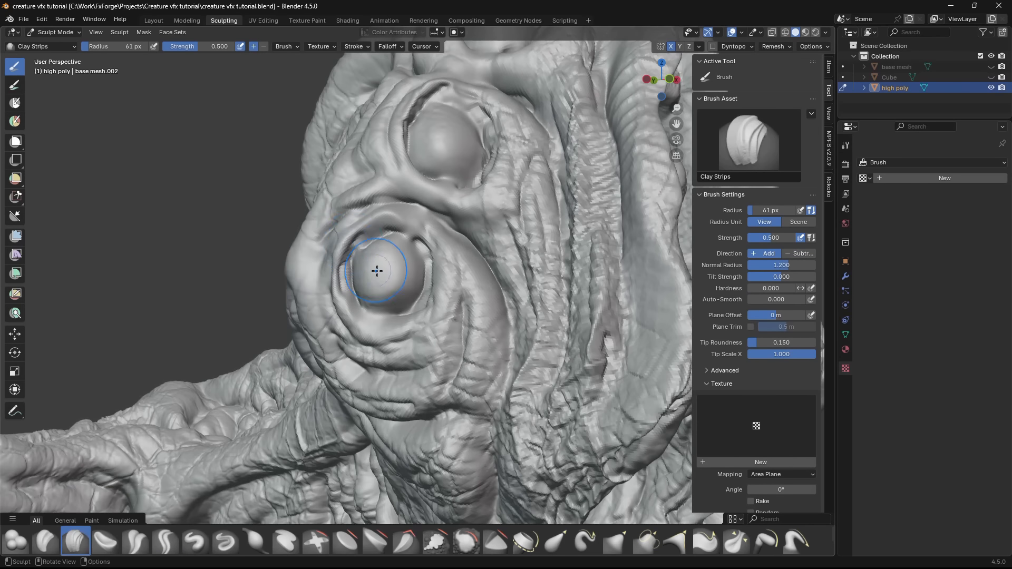
pyautogui.moveTo(378, 266); pyautogui.dragTo(397, 266)
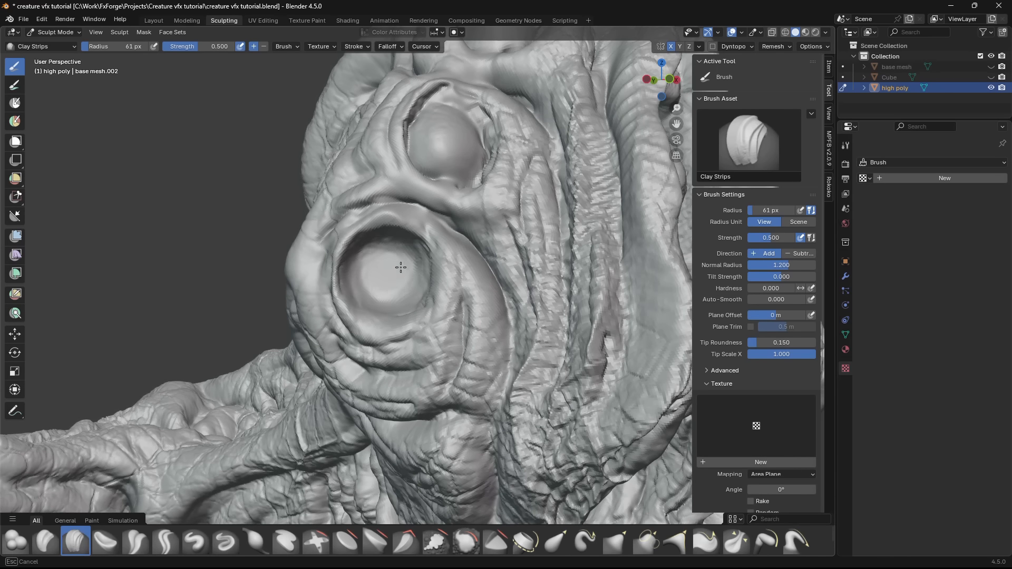
pyautogui.moveTo(370, 281); pyautogui.dragTo(399, 276)
pyautogui.moveTo(371, 192); pyautogui.dragTo(387, 206)
pyautogui.moveTo(387, 206); pyautogui.dragTo(403, 216)
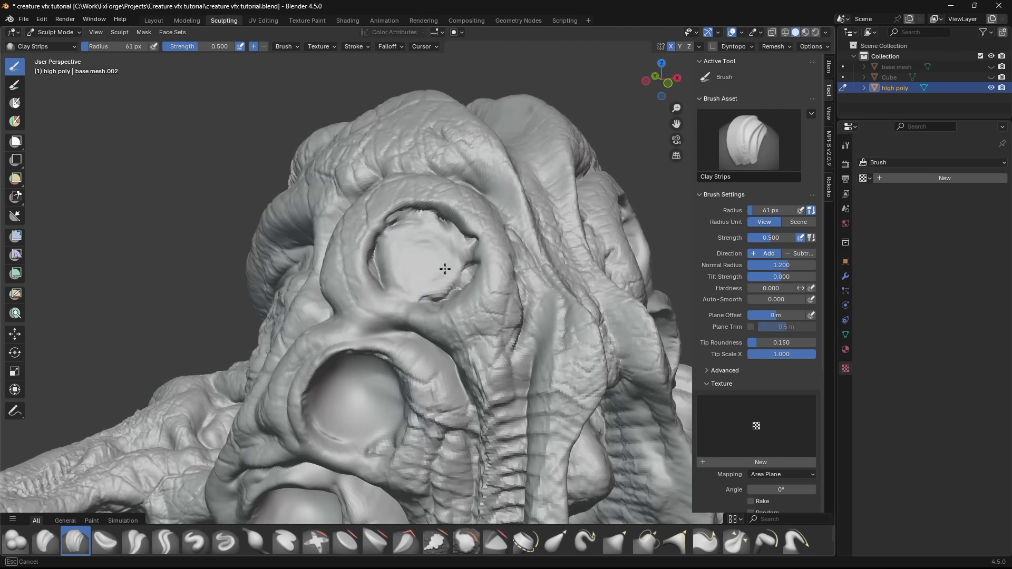
pyautogui.moveTo(445, 269); pyautogui.dragTo(417, 264)
# - Switch to the Layout workspace and add a UV sphere at the creature's head
pyautogui.click(162, 18)
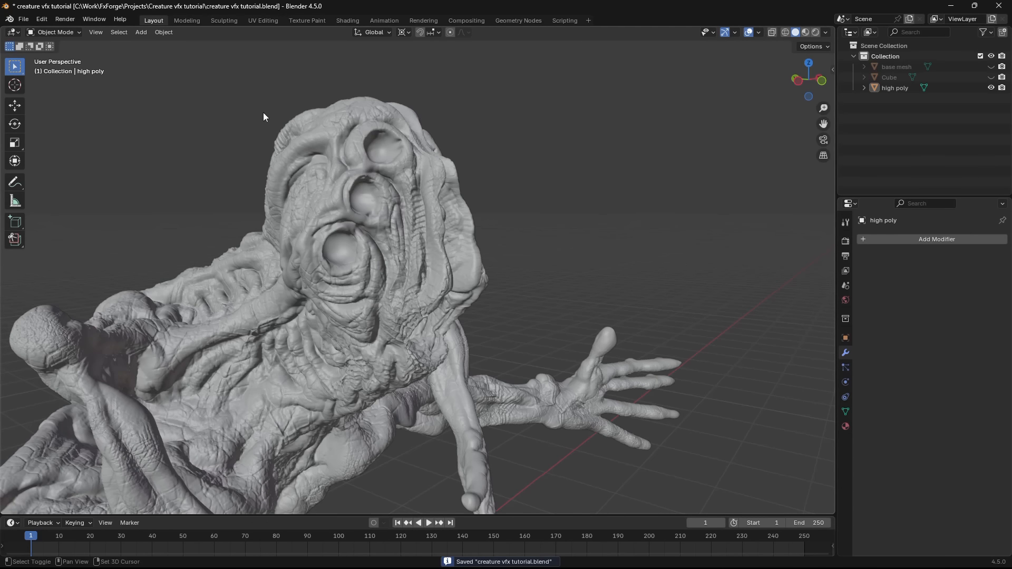
pyautogui.moveTo(363, 197); pyautogui.dragTo(387, 238, button='middle')
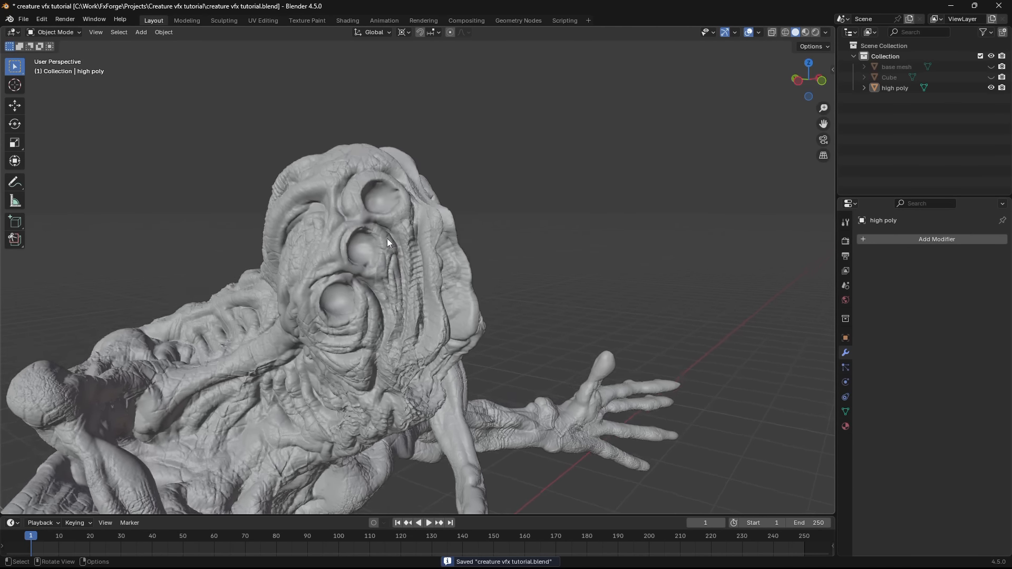
pyautogui.scroll(2, 384, 238)
pyautogui.hotkey('shift', 'a')
pyautogui.moveTo(379, 252)
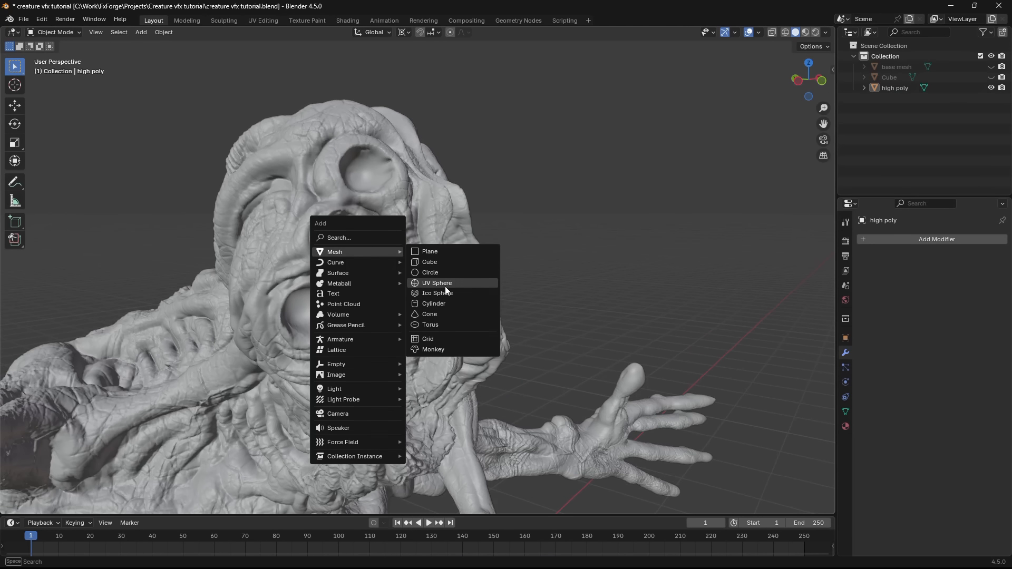
pyautogui.click(445, 285)
pyautogui.click(528, 239)
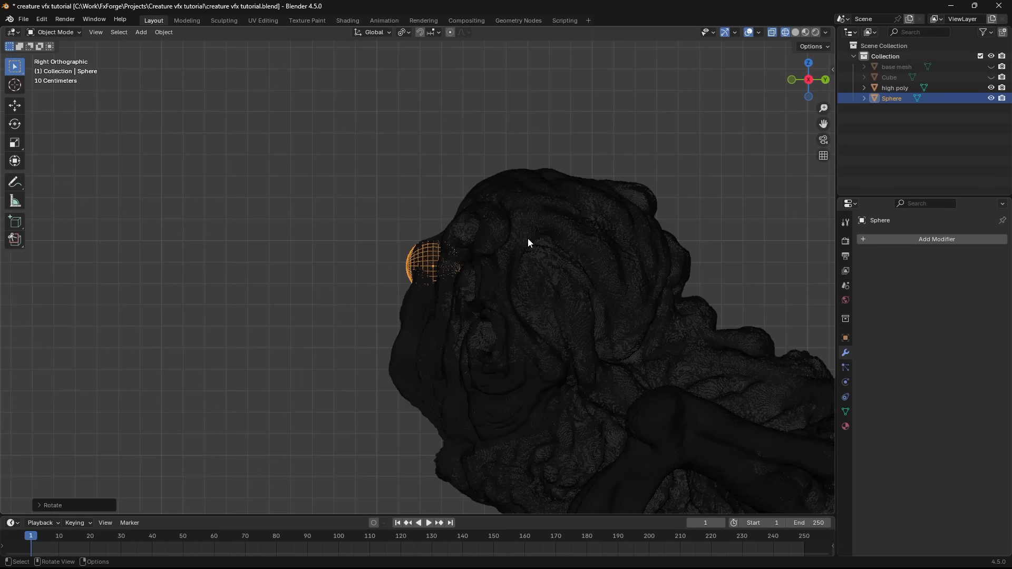
# - Look at the head from the front in solid shading and scale the sphere to eyeball size
pyautogui.press('KP_1')
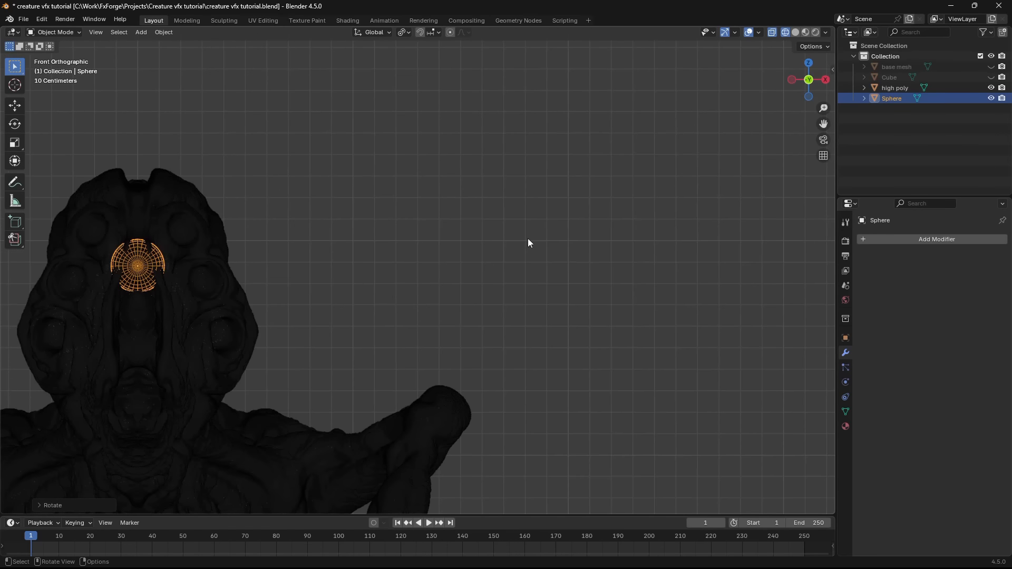
pyautogui.keyDown('shift'); pyautogui.moveTo(318, 298); pyautogui.dragTo(334, 299, button='middle'); pyautogui.keyUp('shift')
pyautogui.press('z')
pyautogui.click(518, 306)
pyautogui.keyDown('shift'); pyautogui.moveTo(405, 309); pyautogui.dragTo(634, 310, button='middle'); pyautogui.keyUp('shift')
pyautogui.scroll(3, 635, 310)
pyautogui.press('s')
pyautogui.click(561, 276)
# - Fit spheres into the three eye sockets on one side of the face and save the file
pyautogui.press('g')
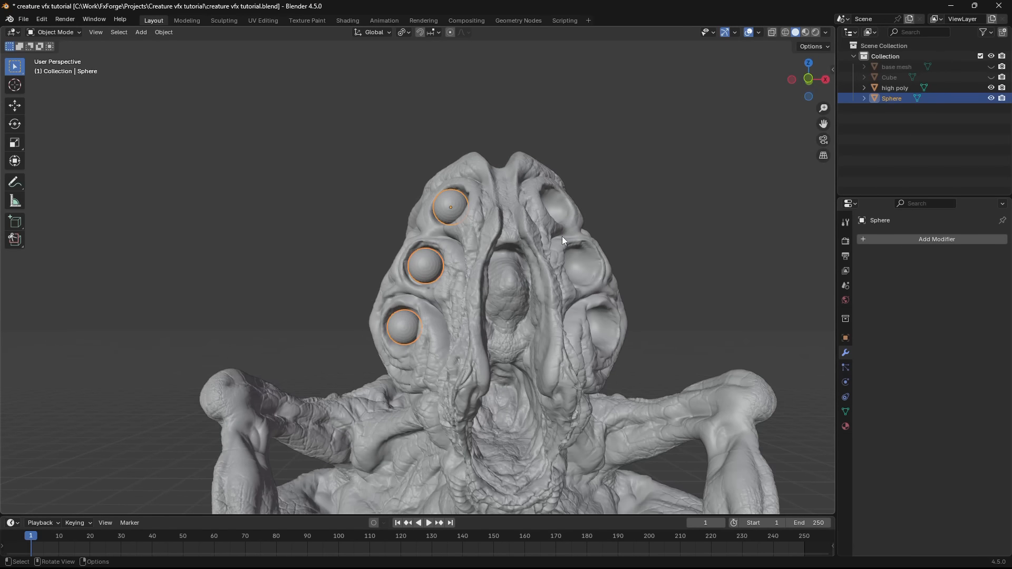
pyautogui.moveTo(562, 236); pyautogui.dragTo(666, 282, button='middle')
pyautogui.hotkey('ctrl', 's')
# - Mirror the eye spheres across X to the other side of the head, using high poly as the mirror object
pyautogui.click(914, 240)
pyautogui.click(805, 308)
pyautogui.click(988, 310)
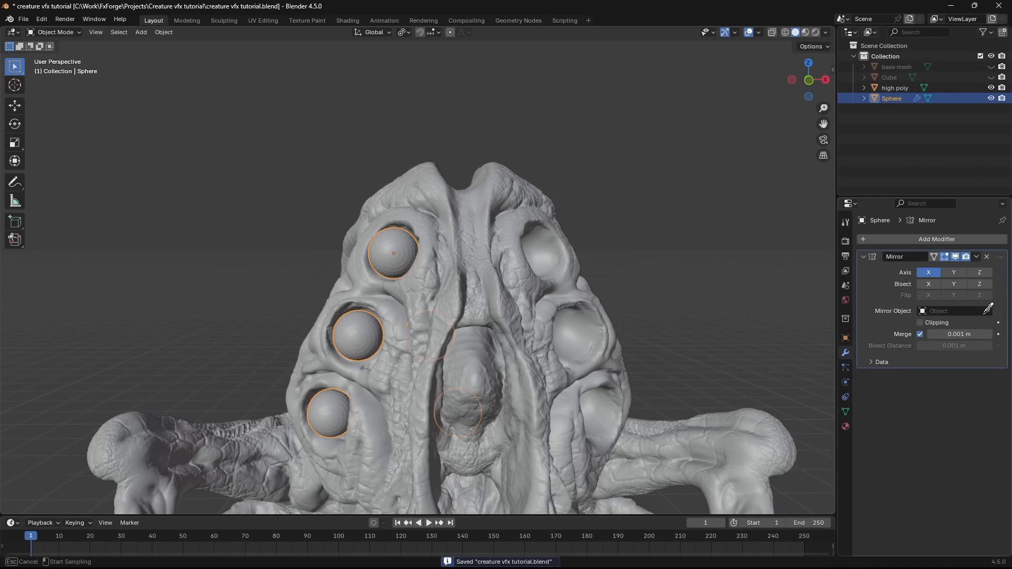
pyautogui.click(496, 326)
pyautogui.moveTo(498, 326); pyautogui.dragTo(512, 294, button='middle')
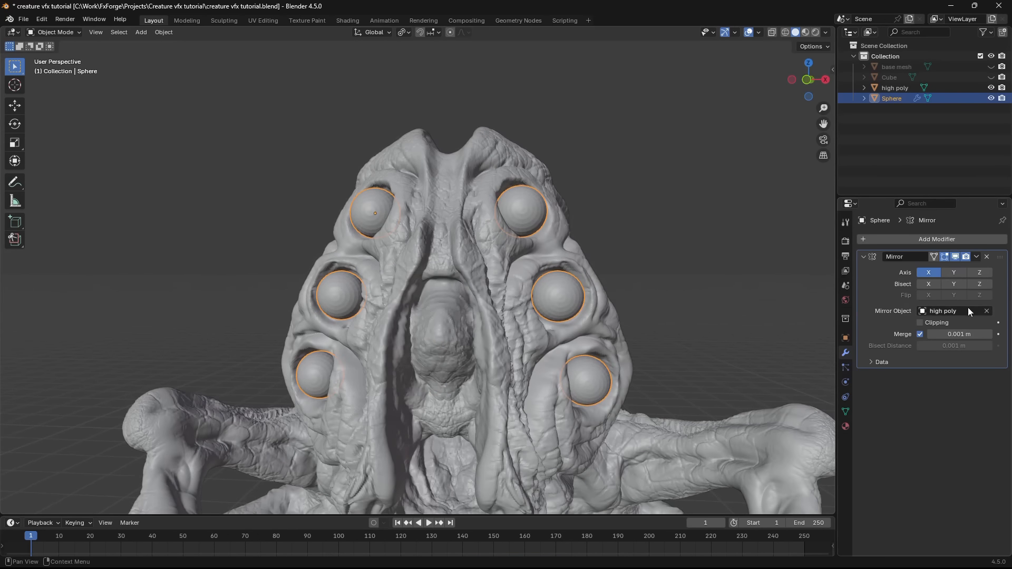
# - Apply the Mirror modifier on the eye spheres and save the file
pyautogui.moveTo(659, 245); pyautogui.dragTo(587, 232, button='middle')
pyautogui.hotkey('ctrl', 'a')
pyautogui.click(591, 222)
pyautogui.scroll(-5, 475, 295)
pyautogui.moveTo(464, 306); pyautogui.dragTo(542, 235, button='middle')
pyautogui.hotkey('ctrl', 's')
# - Add a cube and move it along Y to the empty space in front of the creature
pyautogui.hotkey('shift', 'a')
pyautogui.click(585, 245)
pyautogui.press('g')
pyautogui.press('y')
pyautogui.click(516, 301)
pyautogui.moveTo(517, 301); pyautogui.dragTo(543, 323, button='middle')
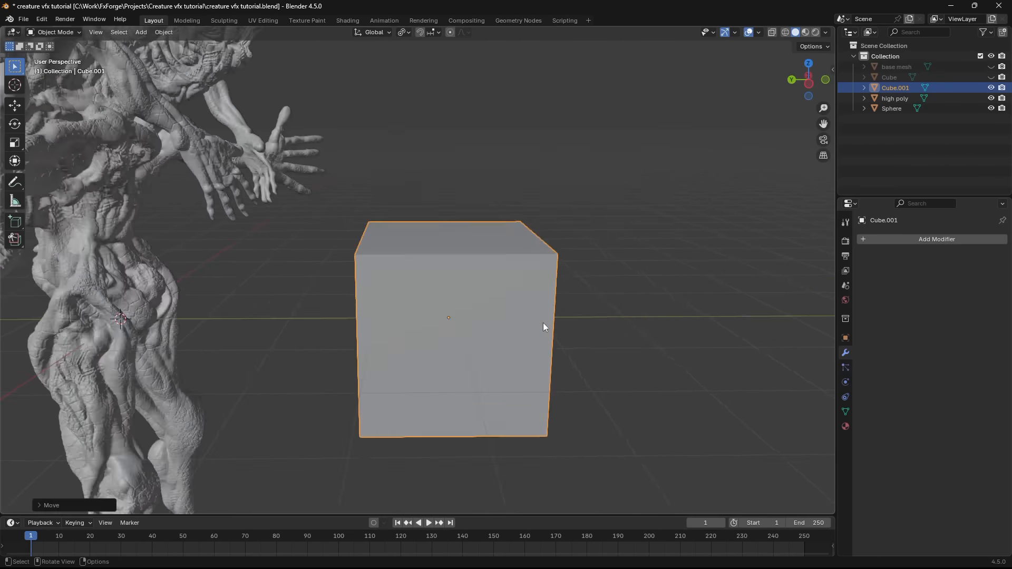
# - Subdivide the cube at level 2, apply the modifier, and pull its tip up along Z into a pointed tooth
pyautogui.hotkey('ctrl', '2')
pyautogui.hotkey('ctrl', 'a')
pyautogui.press('Tab')
pyautogui.press('KP_3')
pyautogui.press('g')
pyautogui.press('z')
pyautogui.press('Tab')
pyautogui.moveTo(464, 275); pyautogui.dragTo(602, 297, button='middle')
pyautogui.press('KP_1')
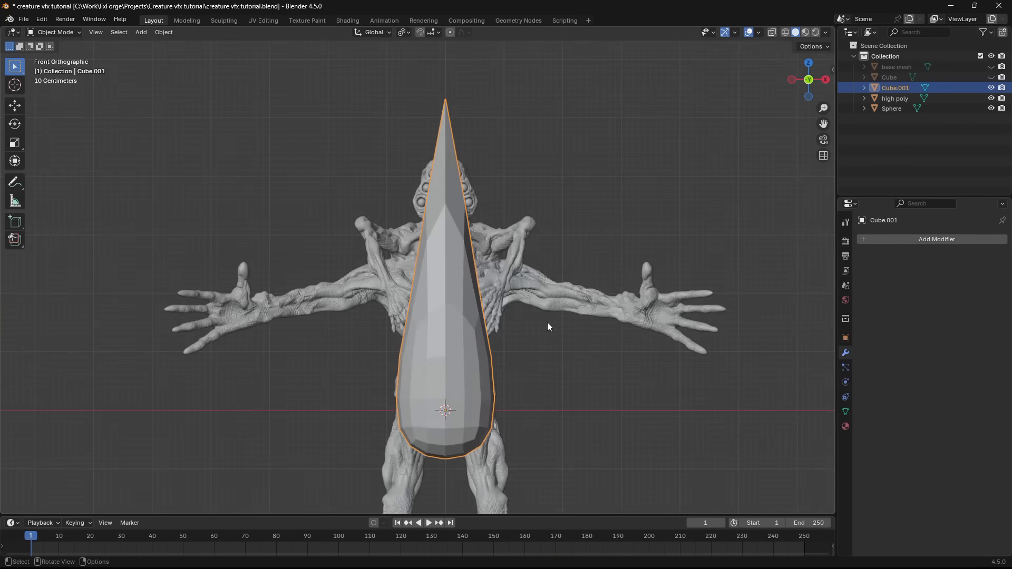
# - Place scaled and rotated tooth copies along one side of the mouth, join them into one object, and save the file
pyautogui.moveTo(547, 327); pyautogui.dragTo(459, 274, button='middle')
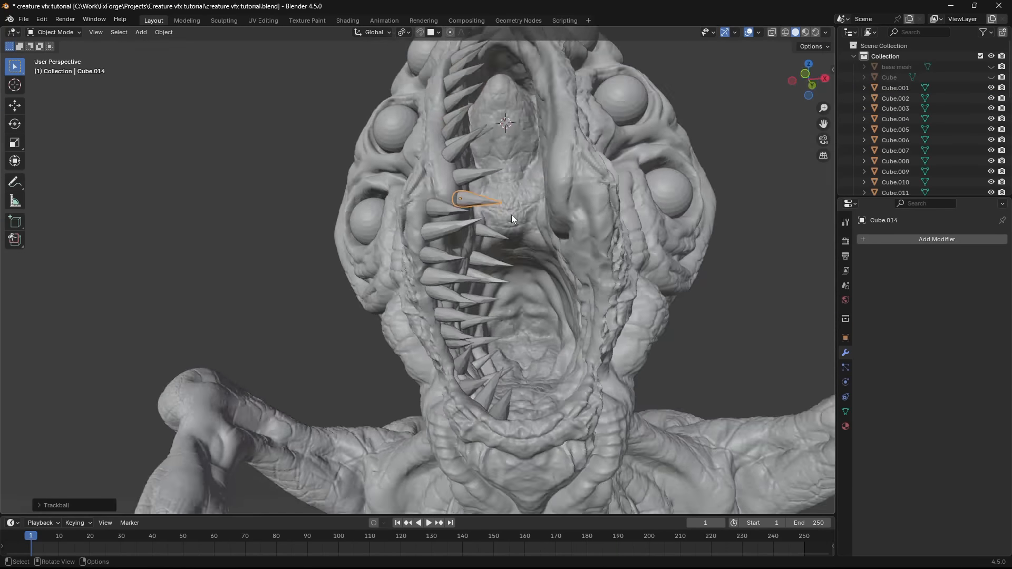
pyautogui.moveTo(512, 214); pyautogui.dragTo(530, 283, button='middle')
pyautogui.hotkey('ctrl', 'j')
pyautogui.hotkey('ctrl', 's')
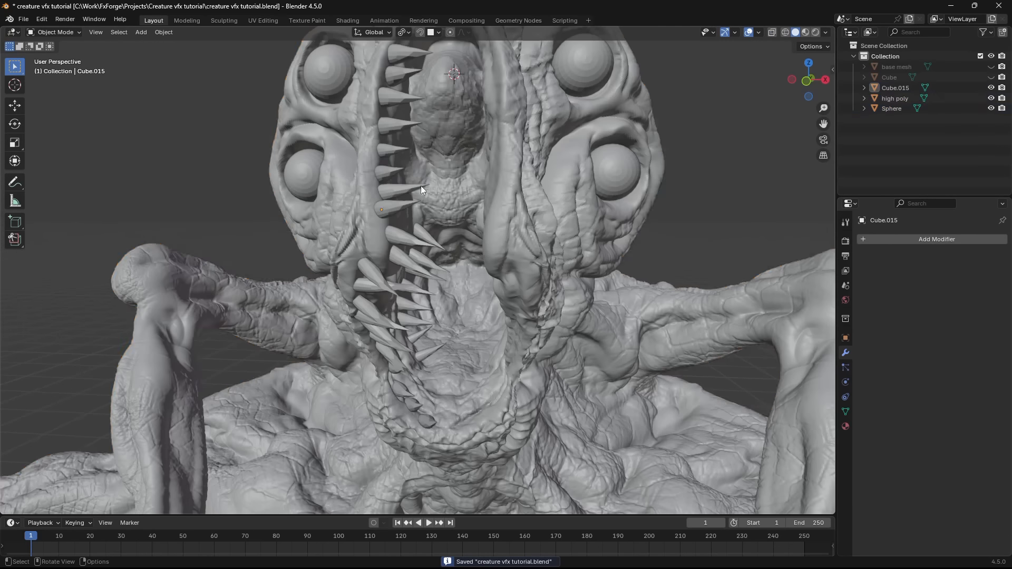
# - Mirror the joined teeth across X with high poly as the mirror object, apply the modifier, and save the file
pyautogui.click(422, 188)
pyautogui.click(937, 239)
pyautogui.click(987, 310)
pyautogui.hotkey('ctrl', 'a')
pyautogui.scroll(-4, 422, 238)
pyautogui.click(422, 238)
pyautogui.hotkey('ctrl', 's')
# - In the Sculpting workspace, build up gums around the tooth bases of high poly with the Blob brush at 39 px radius
pyautogui.moveTo(485, 240); pyautogui.dragTo(274, 100, button='middle')
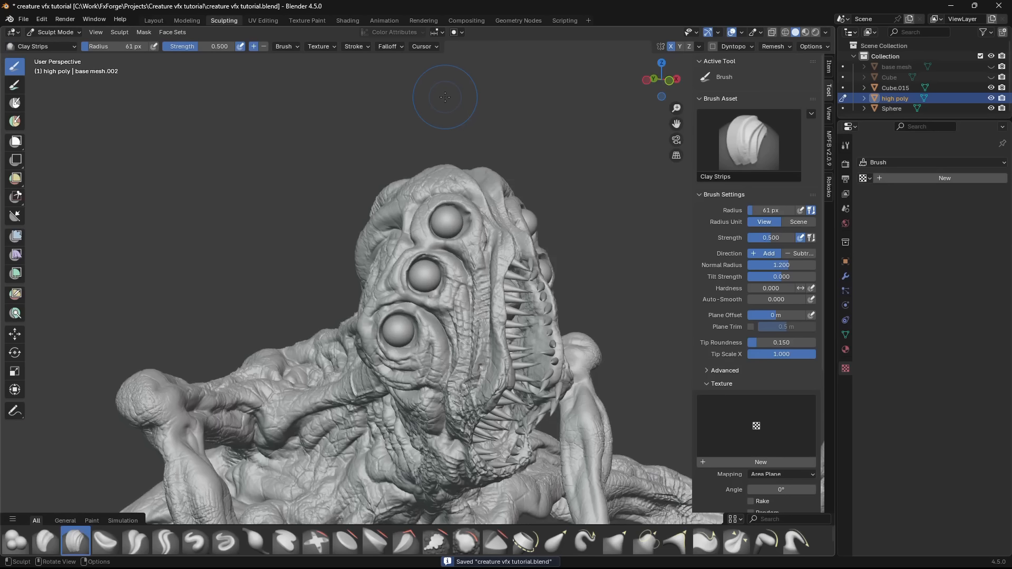
pyautogui.moveTo(562, 337); pyautogui.dragTo(527, 331, button='middle')
pyautogui.click(15, 541)
pyautogui.scroll(6, 430, 301)
pyautogui.press('f')
pyautogui.click(430, 304)
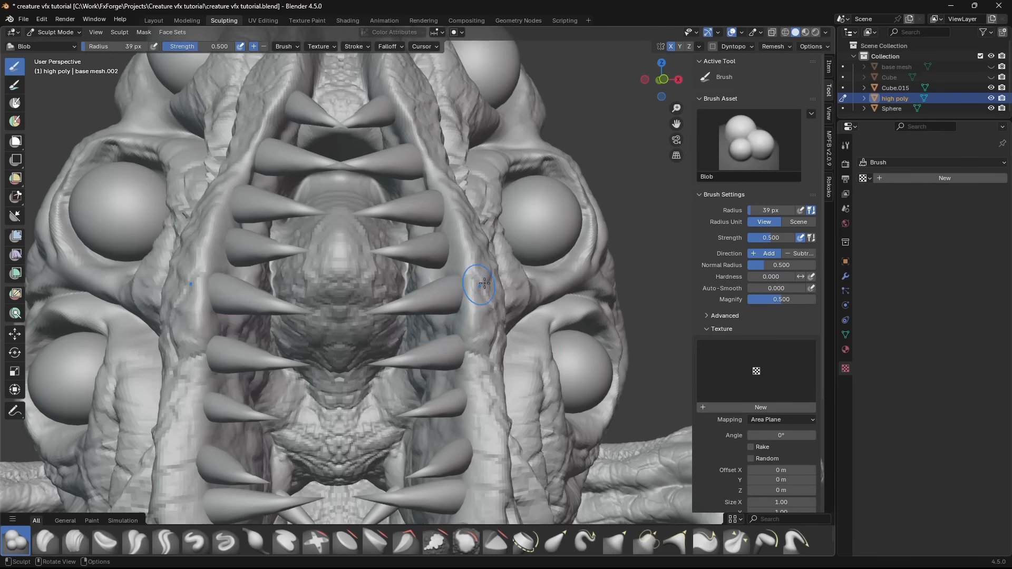
pyautogui.moveTo(481, 287)
pyautogui.mouseDown(button='middle')
pyautogui.moveTo(496, 281)
pyautogui.moveTo(469, 275)
pyautogui.mouseUp(button='middle')
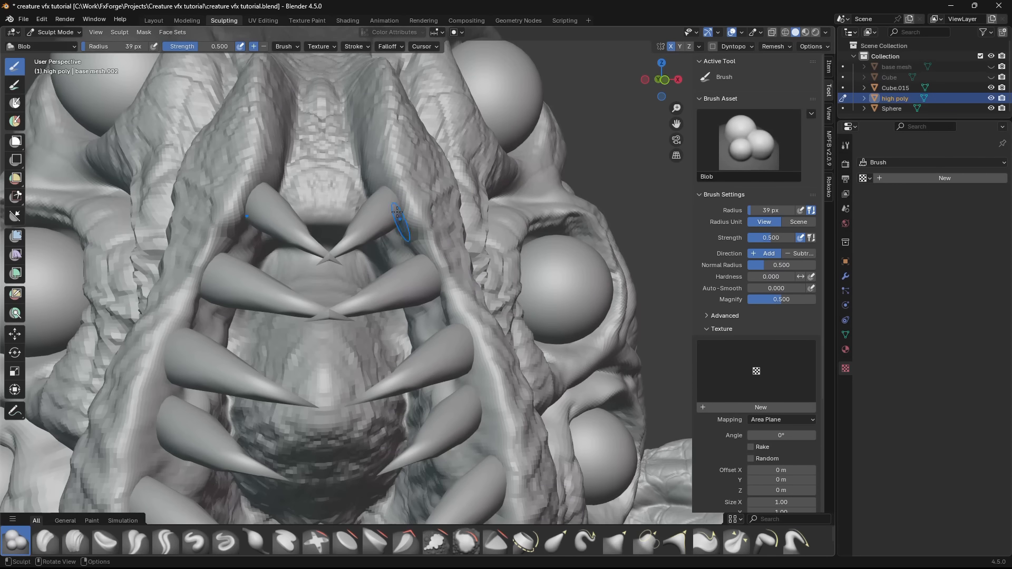
pyautogui.moveTo(398, 211)
pyautogui.mouseDown(button='middle')
pyautogui.moveTo(413, 237)
pyautogui.moveTo(479, 157)
pyautogui.mouseUp(button='middle')
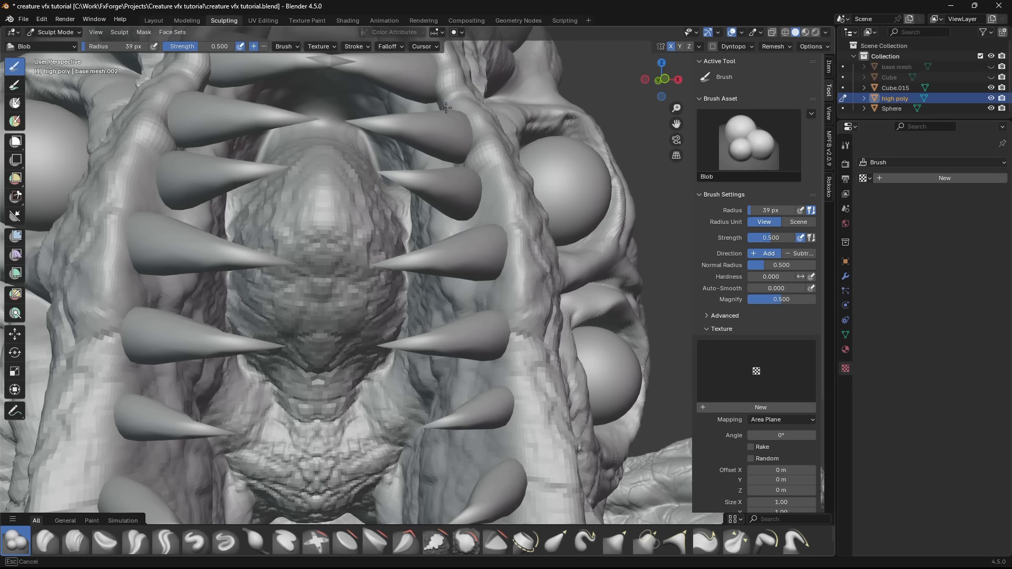
pyautogui.moveTo(446, 108); pyautogui.dragTo(477, 153)
pyautogui.moveTo(464, 182); pyautogui.dragTo(485, 222)
# - Raise the Blob brush strength to 0.788 and thicken the gums around the remaining teeth along the jaw
pyautogui.moveTo(206, 46); pyautogui.dragTo(228, 46)
pyautogui.moveTo(499, 232); pyautogui.dragTo(504, 374)
pyautogui.moveTo(496, 342); pyautogui.dragTo(459, 359, button='middle')
pyautogui.moveTo(453, 411)
pyautogui.keyDown('shift'); pyautogui.mouseDown(button='middle')
pyautogui.moveTo(410, 258)
pyautogui.moveTo(427, 369)
pyautogui.mouseUp(button='middle'); pyautogui.keyUp('shift')
pyautogui.scroll(-5, 410, 257)
pyautogui.scroll(3, 416, 274)
pyautogui.scroll(2, 427, 284)
pyautogui.moveTo(454, 432); pyautogui.dragTo(475, 355, button='middle')
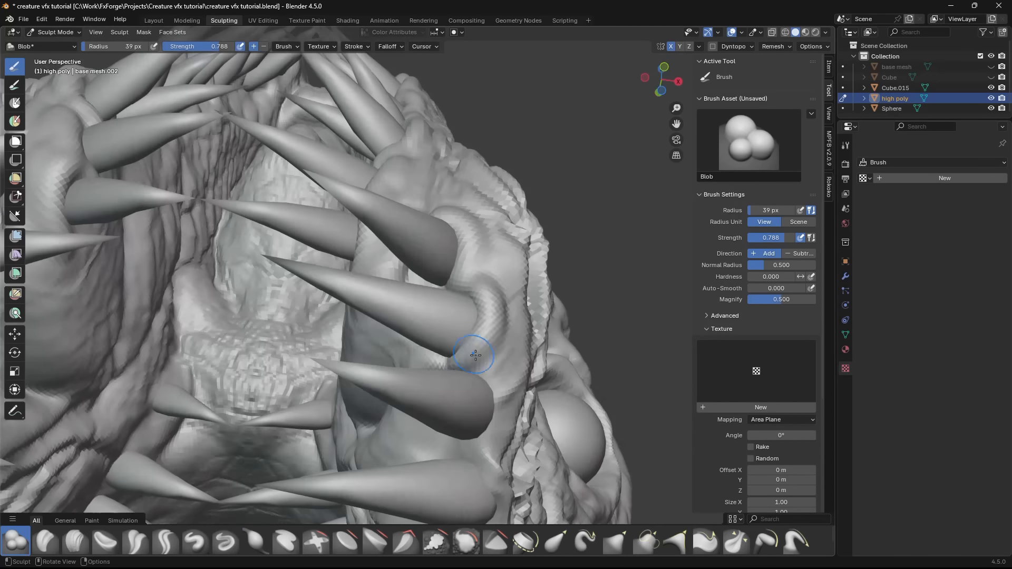
pyautogui.moveTo(476, 355); pyautogui.dragTo(495, 385)
pyautogui.moveTo(496, 385); pyautogui.dragTo(479, 344, button='middle')
# - Carve creases into the gums between the teeth with the Crease Sharp brush and save the file
pyautogui.click(166, 542)
pyautogui.moveTo(411, 174)
pyautogui.mouseDown(button='middle')
pyautogui.moveTo(472, 106)
pyautogui.moveTo(463, 214)
pyautogui.moveTo(494, 180)
pyautogui.moveTo(485, 294)
pyautogui.moveTo(406, 369)
pyautogui.moveTo(422, 311)
pyautogui.moveTo(442, 328)
pyautogui.moveTo(421, 253)
pyautogui.mouseUp(button='middle')
pyautogui.scroll(-3, 422, 311)
pyautogui.scroll(2, 394, 147)
pyautogui.moveTo(393, 147)
pyautogui.mouseDown(button='middle')
pyautogui.moveTo(422, 136)
pyautogui.moveTo(405, 74)
pyautogui.moveTo(403, 157)
pyautogui.moveTo(334, 267)
pyautogui.moveTo(327, 369)
pyautogui.moveTo(480, 338)
pyautogui.moveTo(580, 237)
pyautogui.moveTo(421, 198)
pyautogui.mouseUp(button='middle')
pyautogui.scroll(2, 422, 136)
pyautogui.scroll(-3, 515, 295)
pyautogui.hotkey('ctrl', 's')
pyautogui.scroll(2, 460, 130)
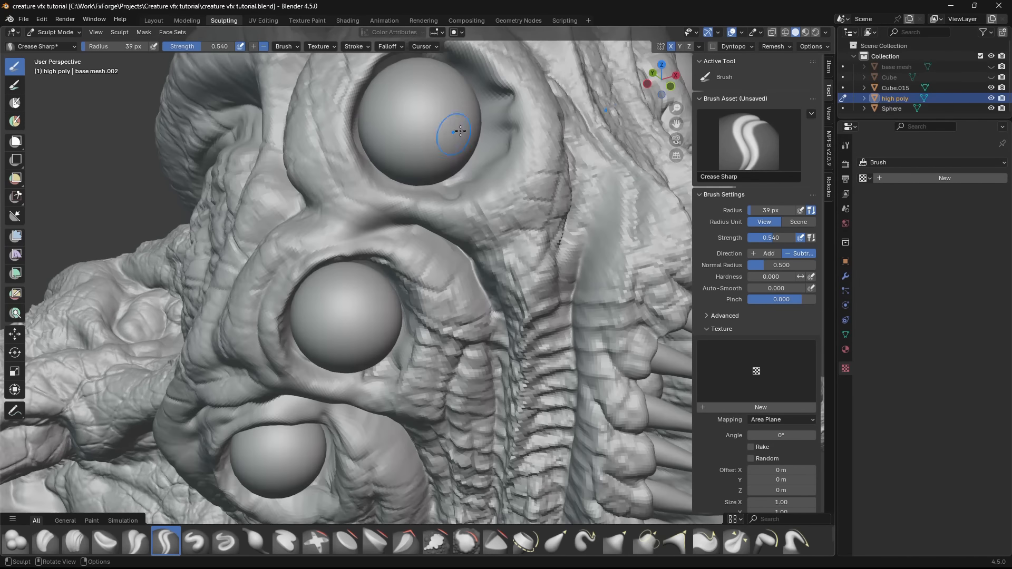
# - Crease the skin beside the upper eye and build up flesh around the eye sockets with the Blob brush
pyautogui.moveTo(460, 130); pyautogui.dragTo(504, 122, button='middle')
pyautogui.click(14, 541)
pyautogui.moveTo(510, 187); pyautogui.dragTo(457, 218)
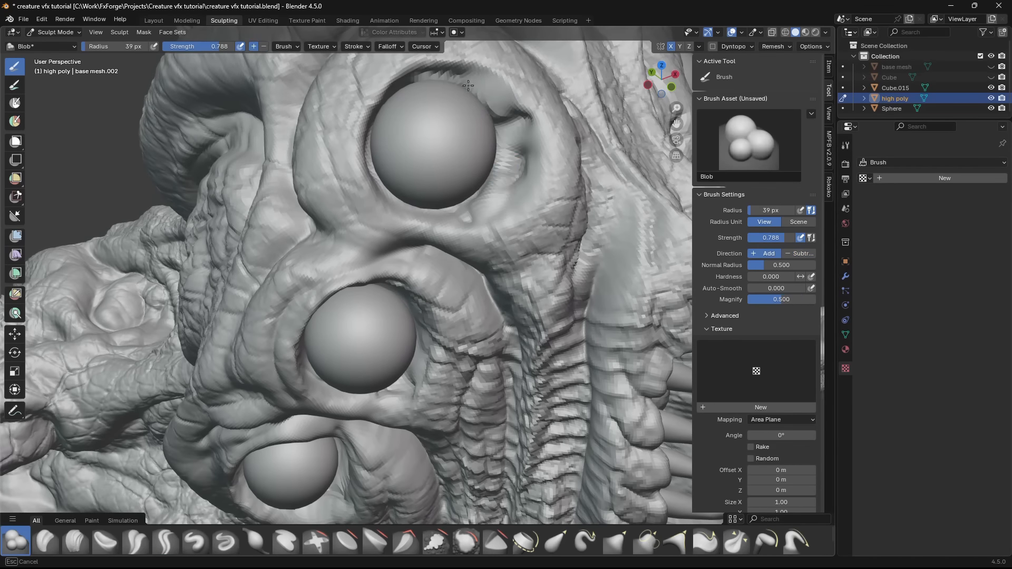
pyautogui.moveTo(458, 217)
pyautogui.mouseDown(button='middle')
pyautogui.moveTo(426, 235)
pyautogui.moveTo(448, 211)
pyautogui.mouseUp(button='middle')
pyautogui.moveTo(448, 210); pyautogui.dragTo(483, 295)
pyautogui.moveTo(483, 295); pyautogui.dragTo(453, 316, button='middle')
# - Carve wrinkles around the eyes with the Crease Sharp brush, return to the Layout workspace, and save the file
pyautogui.click(166, 541)
pyautogui.moveTo(448, 211)
pyautogui.mouseDown()
pyautogui.moveTo(453, 262)
pyautogui.moveTo(426, 287)
pyautogui.mouseUp()
pyautogui.moveTo(426, 288); pyautogui.dragTo(333, 325, button='middle')
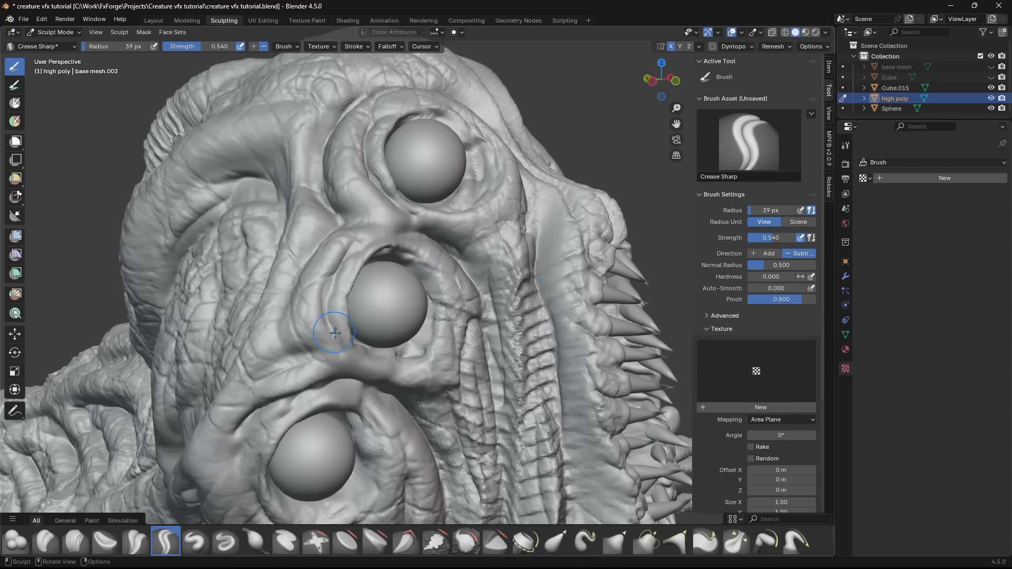
pyautogui.moveTo(417, 240); pyautogui.dragTo(454, 363)
pyautogui.moveTo(454, 364)
pyautogui.mouseDown(button='middle')
pyautogui.moveTo(400, 337)
pyautogui.moveTo(527, 296)
pyautogui.mouseUp(button='middle')
pyautogui.scroll(-5, 401, 316)
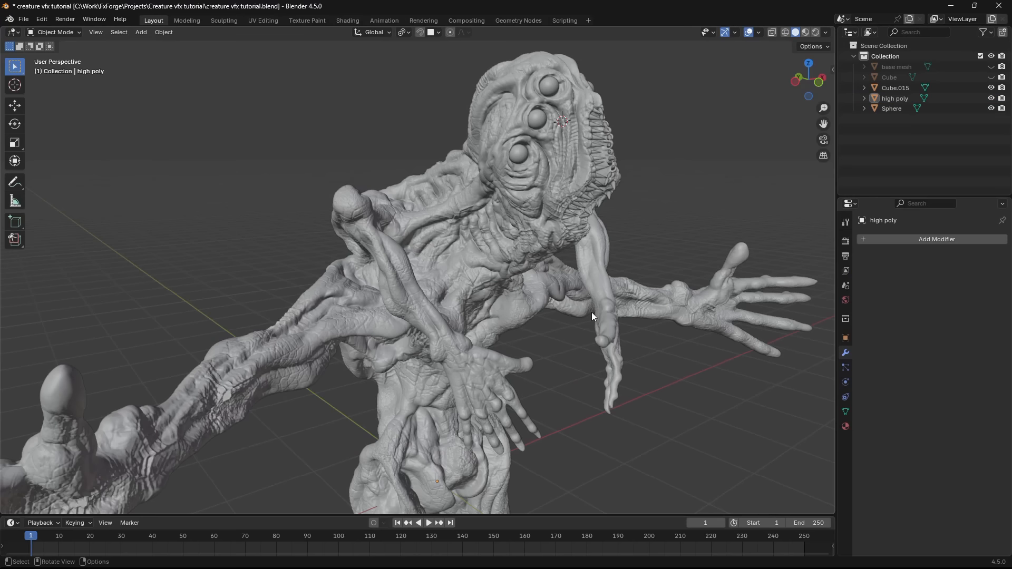
pyautogui.hotkey('ctrl', 's')
# - Examine the sculpted creature up close and from a distance in different viewport shading modes
pyautogui.moveTo(591, 312)
pyautogui.mouseDown(button='middle')
pyautogui.moveTo(549, 277)
pyautogui.moveTo(482, 266)
pyautogui.moveTo(463, 299)
pyautogui.moveTo(421, 327)
pyautogui.mouseUp(button='middle')
pyautogui.scroll(3, 549, 277)
pyautogui.press('z')
pyautogui.click(411, 336)
pyautogui.scroll(3, 482, 265)
pyautogui.click(482, 265)
pyautogui.scroll(3, 482, 265)
pyautogui.press('z')
pyautogui.click(401, 316)
pyautogui.press('z')
pyautogui.click(549, 279)
pyautogui.moveTo(548, 279)
pyautogui.mouseDown(button='middle')
pyautogui.moveTo(574, 293)
pyautogui.moveTo(454, 298)
pyautogui.moveTo(549, 349)
pyautogui.moveTo(525, 321)
pyautogui.moveTo(445, 299)
pyautogui.moveTo(518, 356)
pyautogui.moveTo(527, 327)
pyautogui.mouseUp(button='middle')
pyautogui.click(469, 305)
pyautogui.press('z')
pyautogui.click(448, 312)
pyautogui.scroll(-4, 526, 321)
pyautogui.scroll(5, 445, 299)
pyautogui.press('z')
pyautogui.click(498, 301)
# - Add a Multiresolution modifier to high poly and save the file
pyautogui.click(530, 255)
pyautogui.click(917, 240)
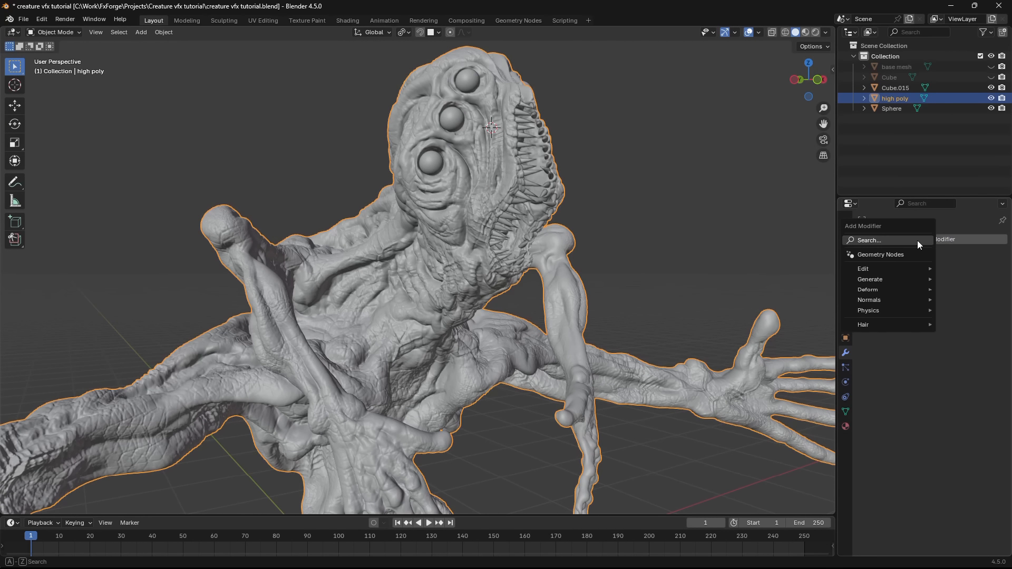
pyautogui.click(918, 240)
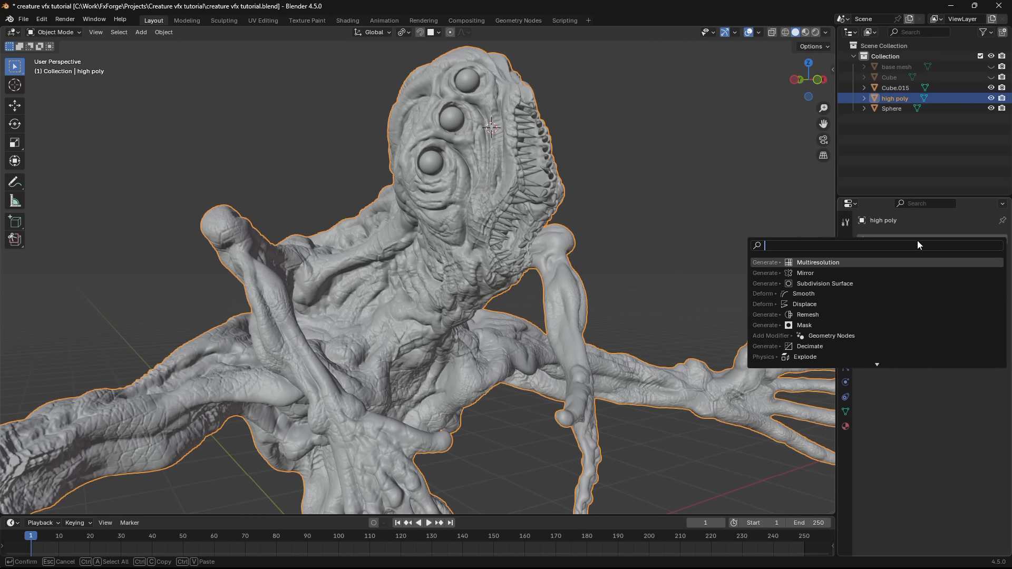
pyautogui.press('Return')
pyautogui.scroll(4, 517, 292)
pyautogui.moveTo(519, 284); pyautogui.dragTo(612, 283, button='middle')
pyautogui.hotkey('ctrl', 's')
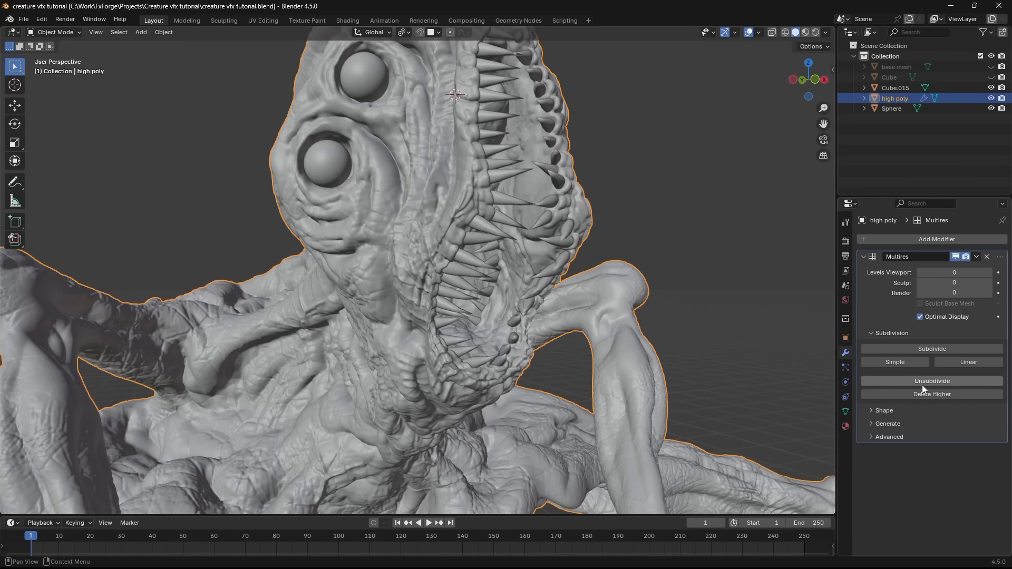
# - Unsubdivide high poly by one Multires level, check the mesh in wireframe, and save the file
pyautogui.click(927, 383)
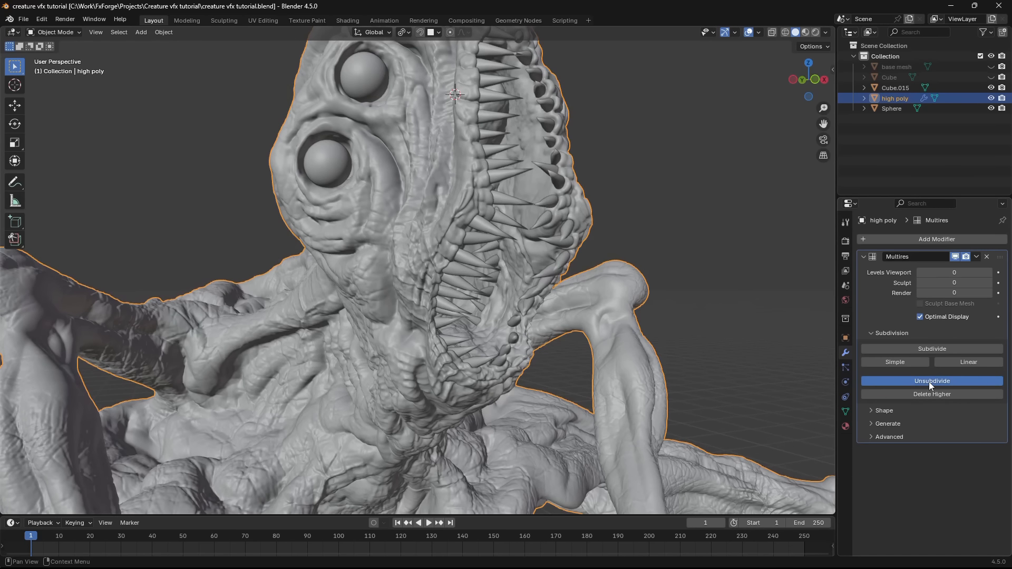
pyautogui.moveTo(443, 330); pyautogui.dragTo(548, 363, button='middle')
pyautogui.hotkey('shift', 'z')
# - Examine the mesh density and shape of the unsubdivided head in wireframe and solid shading
pyautogui.hotkey('shift', 'z')
pyautogui.click(691, 319)
pyautogui.scroll(-5, 587, 339)
pyautogui.scroll(2, 490, 287)
pyautogui.hotkey('ctrl', 's')
pyautogui.scroll(2, 490, 287)
pyautogui.scroll(3, 498, 273)
pyautogui.hotkey('shift', 'z')
pyautogui.hotkey('shift', 'z')
pyautogui.scroll(-4, 492, 340)
pyautogui.scroll(2, 606, 384)
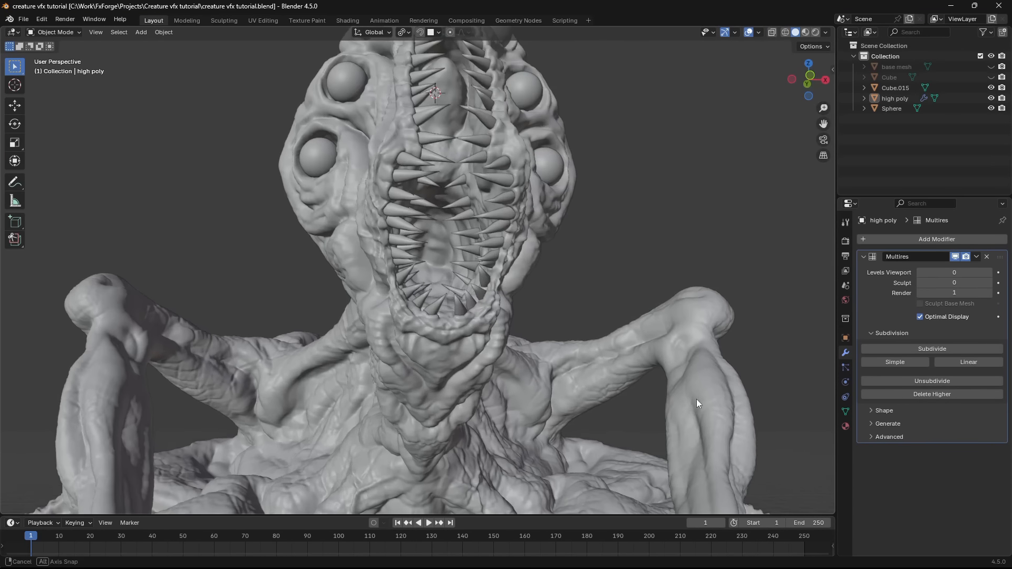
pyautogui.moveTo(697, 400); pyautogui.dragTo(825, 395, button='middle')
pyautogui.scroll(2, 825, 394)
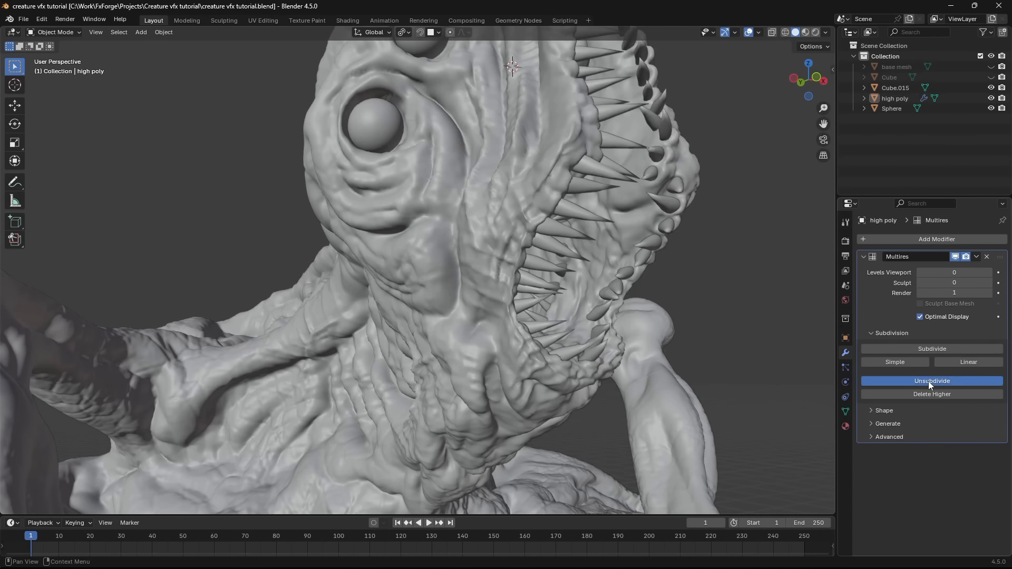
# - Unsubdivide high poly down to its lowest possible level, check the base mesh in wireframe, and save the file
pyautogui.click(930, 381)
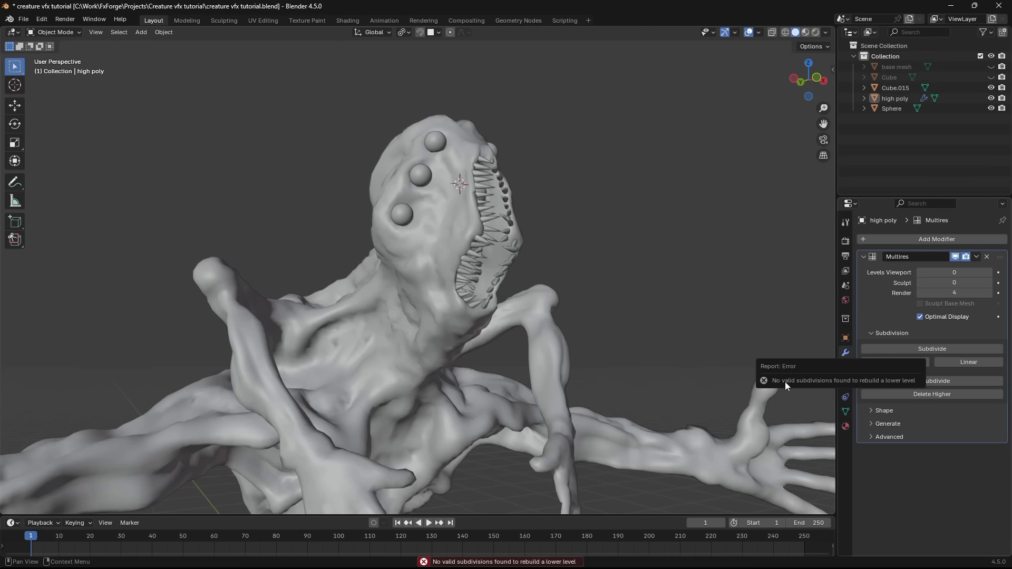
pyautogui.scroll(-3, 546, 302)
pyautogui.hotkey('shift', 'z')
pyautogui.moveTo(546, 302); pyautogui.dragTo(588, 327, button='middle')
pyautogui.scroll(4, 477, 308)
pyautogui.hotkey('ctrl', 's')
pyautogui.scroll(-4, 477, 308)
pyautogui.hotkey('shift', 'z')
pyautogui.scroll(-3, 511, 331)
pyautogui.scroll(4, 511, 332)
# - Step the Multires viewport level up to 4 to compare the sculpted detail, and return it to 0
pyautogui.click(451, 327)
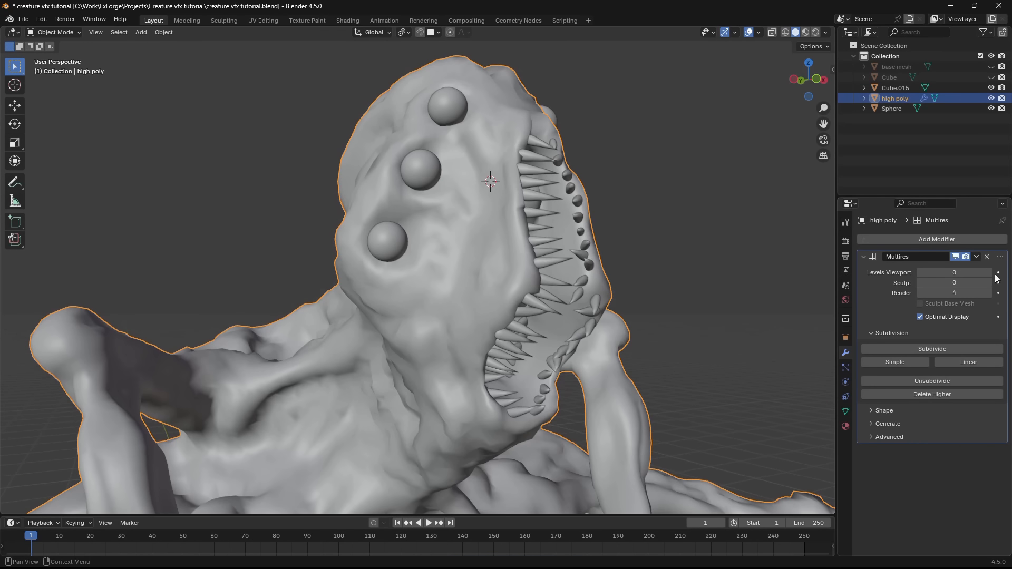
pyautogui.click(990, 272)
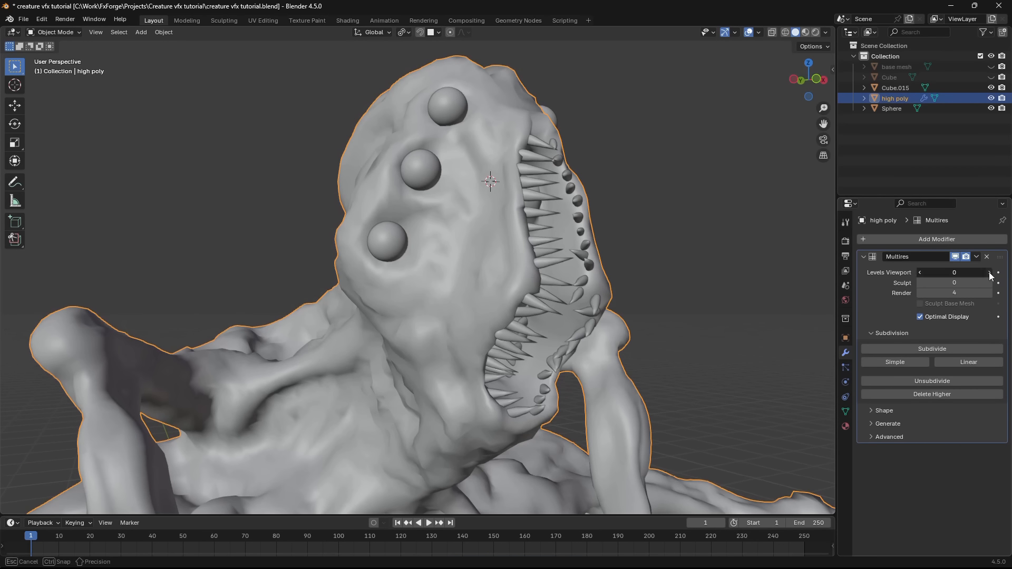
pyautogui.click(990, 273)
pyautogui.click(990, 276)
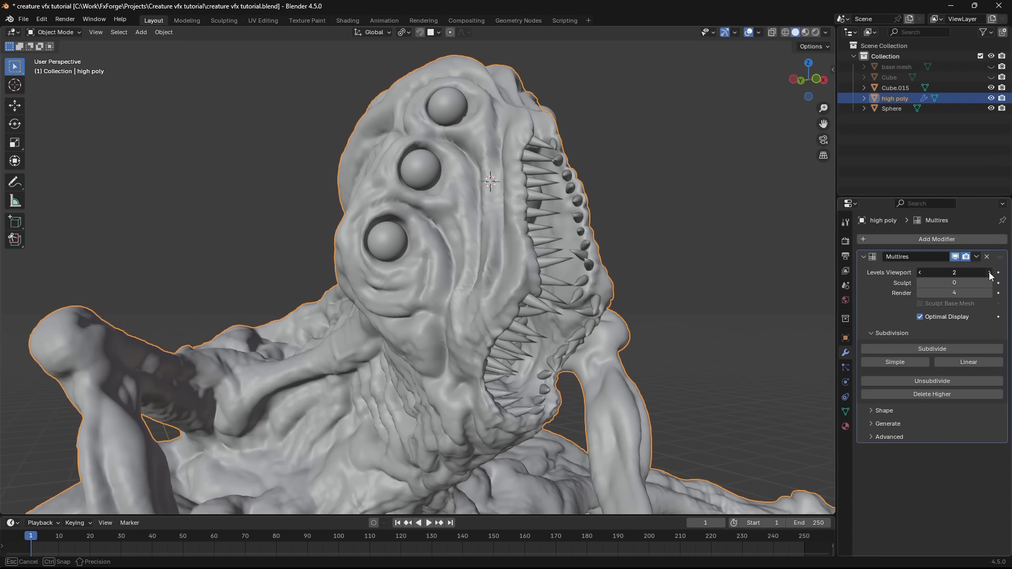
pyautogui.click(989, 276)
pyautogui.moveTo(773, 270); pyautogui.dragTo(798, 269, button='middle')
pyautogui.click(920, 273)
pyautogui.click(921, 272)
pyautogui.click(921, 272)
pyautogui.click(921, 273)
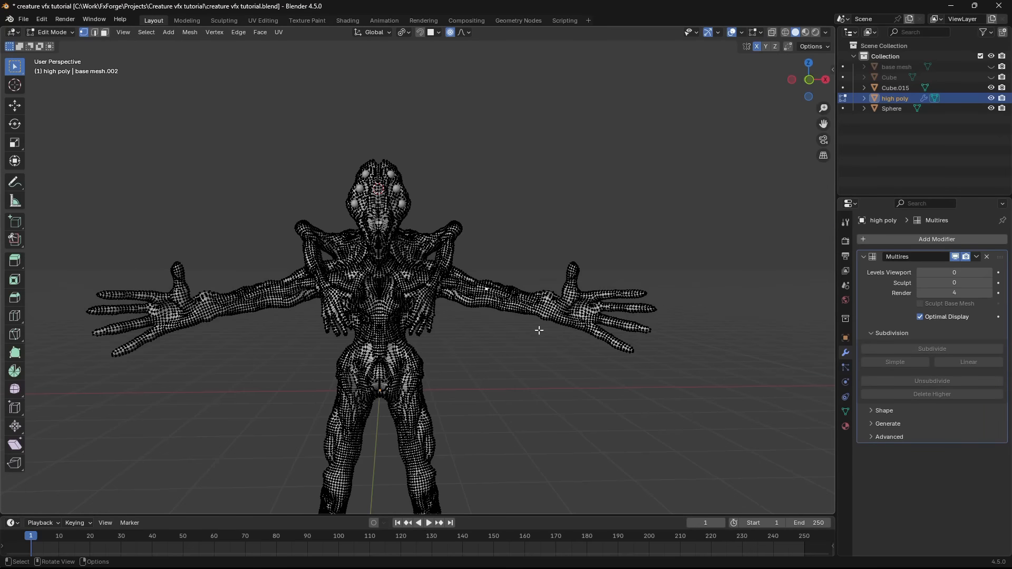
# - Try moving the arm with proportional editing and enlarging the hands on the level 0 mesh
pyautogui.press('g')
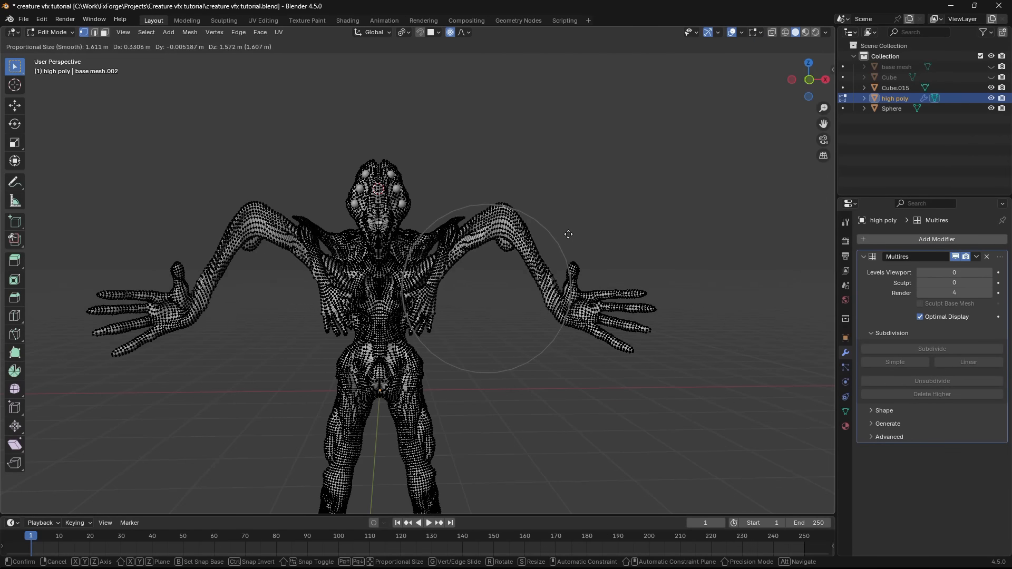
pyautogui.press('s')
pyautogui.click(607, 301)
pyautogui.press('s')
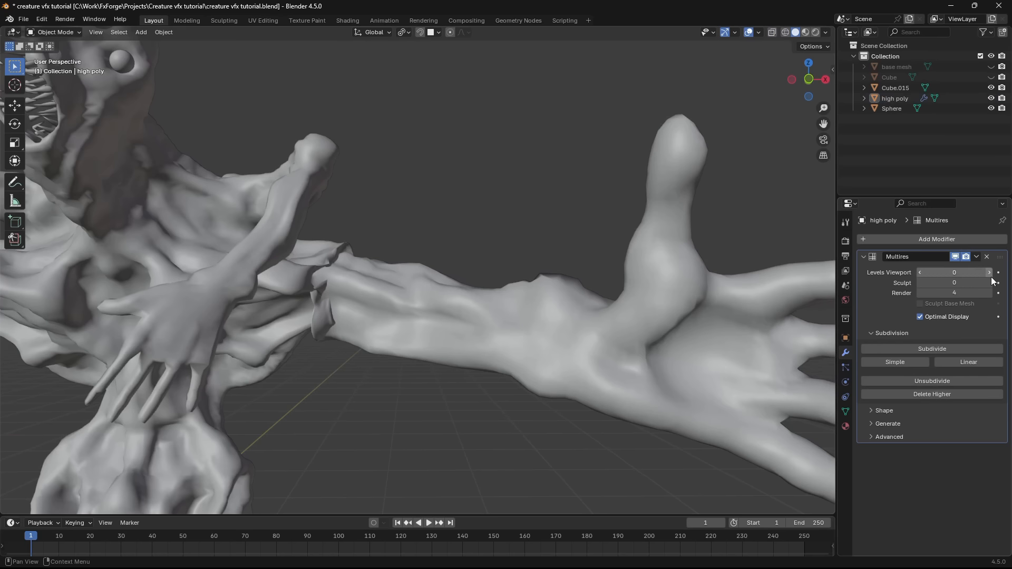
# - Raise the Multires viewport level to 4 and examine the detail on the enlarged hands and forearms
pyautogui.click(990, 274)
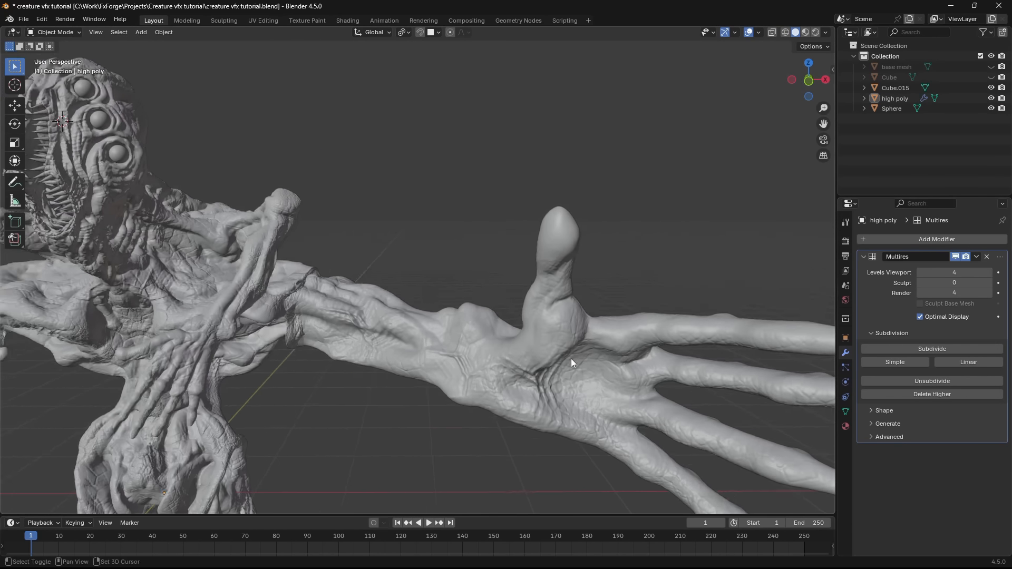
pyautogui.scroll(-3, 571, 359)
pyautogui.moveTo(527, 337); pyautogui.dragTo(883, 295, button='middle')
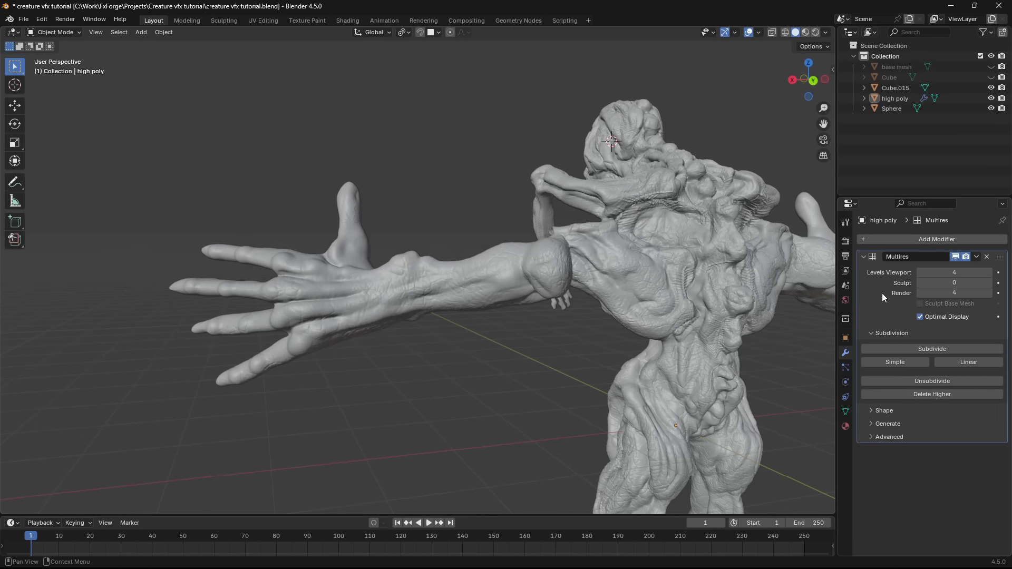
pyautogui.moveTo(448, 258); pyautogui.dragTo(550, 328, button='middle')
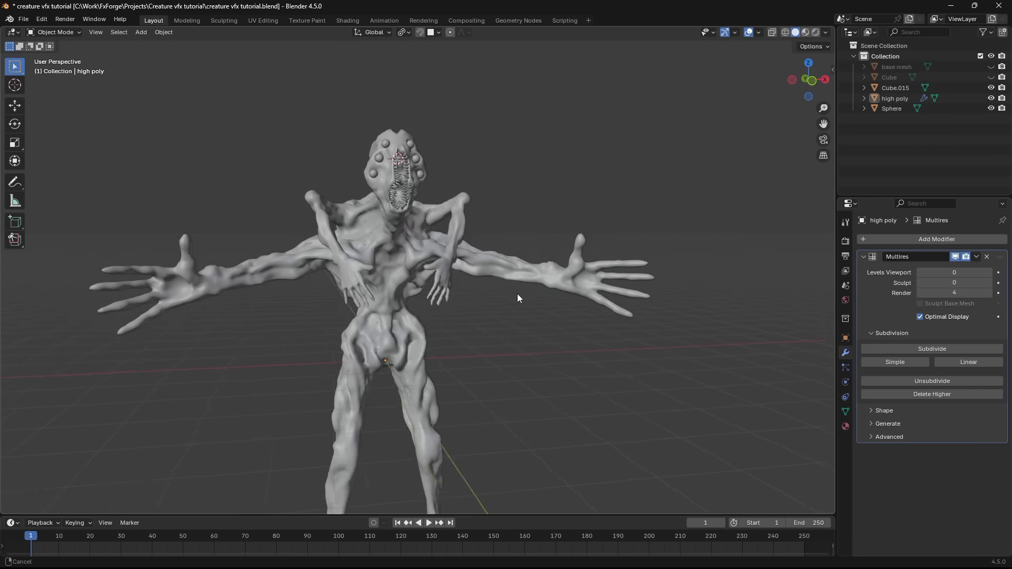
pyautogui.scroll(2, 549, 327)
# - Save the file, unwrap the whole high poly mesh at level 0 with Smart UV Project, and view the islands in UV Editing
pyautogui.hotkey('ctrl', 's')
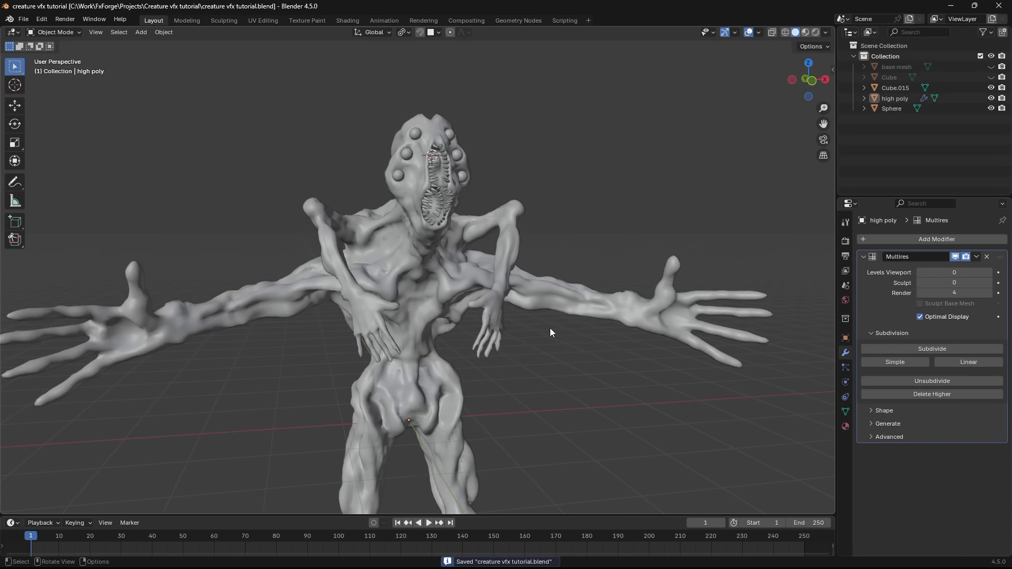
pyautogui.click(365, 327)
pyautogui.press('KP_1')
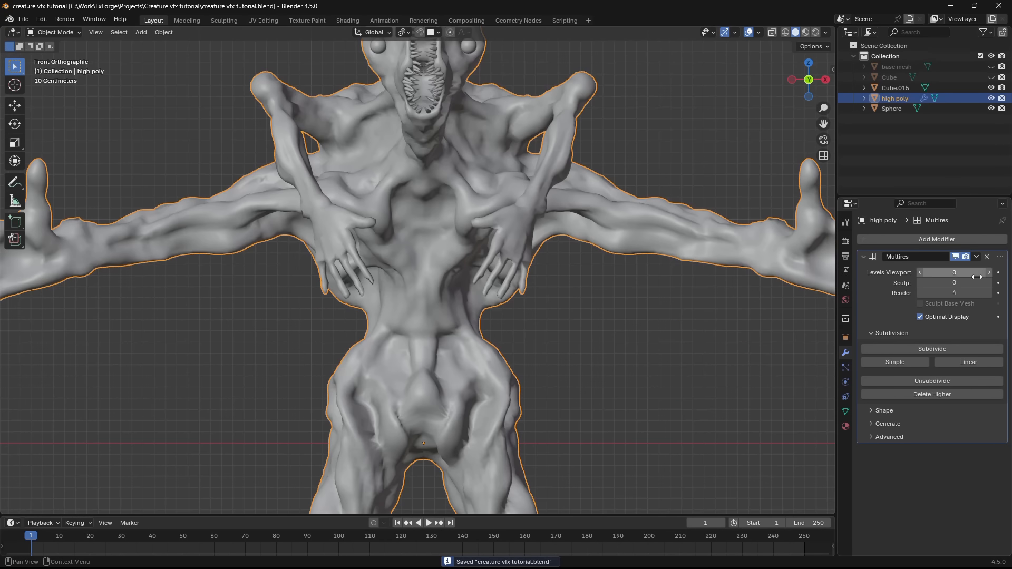
pyautogui.keyDown('shift'); pyautogui.moveTo(627, 274); pyautogui.dragTo(569, 267, button='middle'); pyautogui.keyUp('shift')
pyautogui.press('Tab')
pyautogui.scroll(-2, 359, 296)
pyautogui.moveTo(359, 295); pyautogui.dragTo(486, 326, button='middle')
pyautogui.scroll(3, 486, 325)
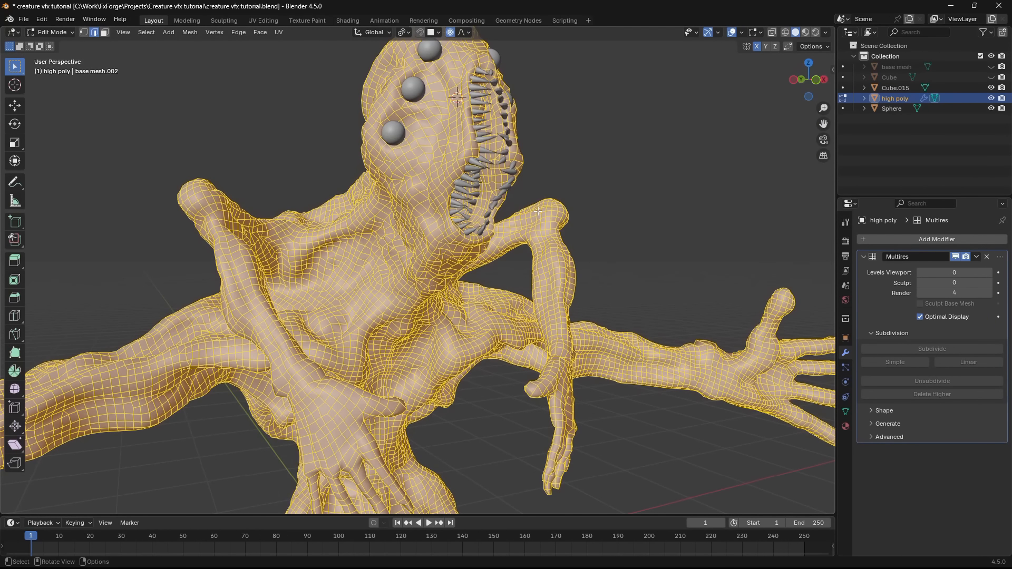
pyautogui.press('u')
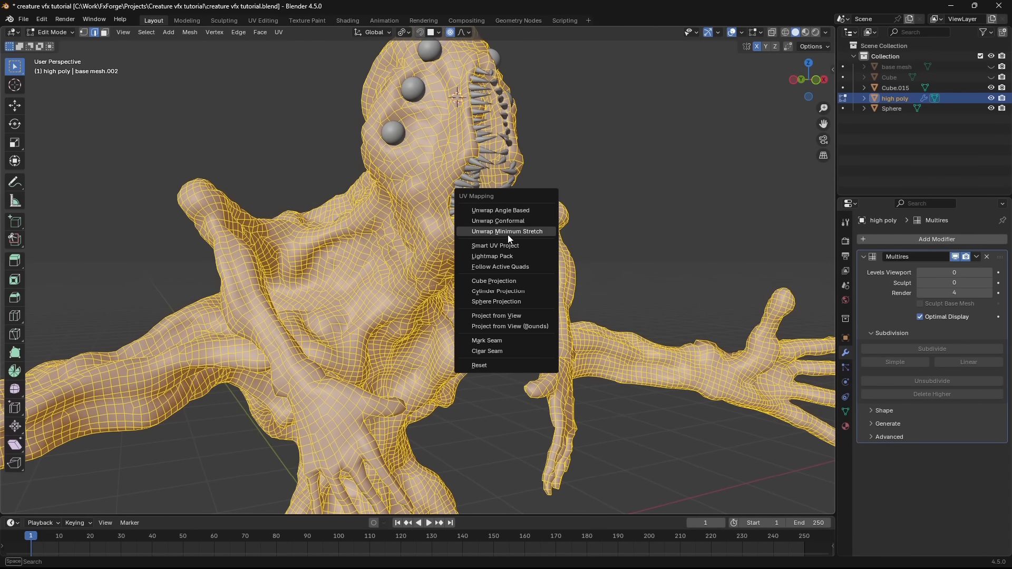
pyautogui.click(496, 244)
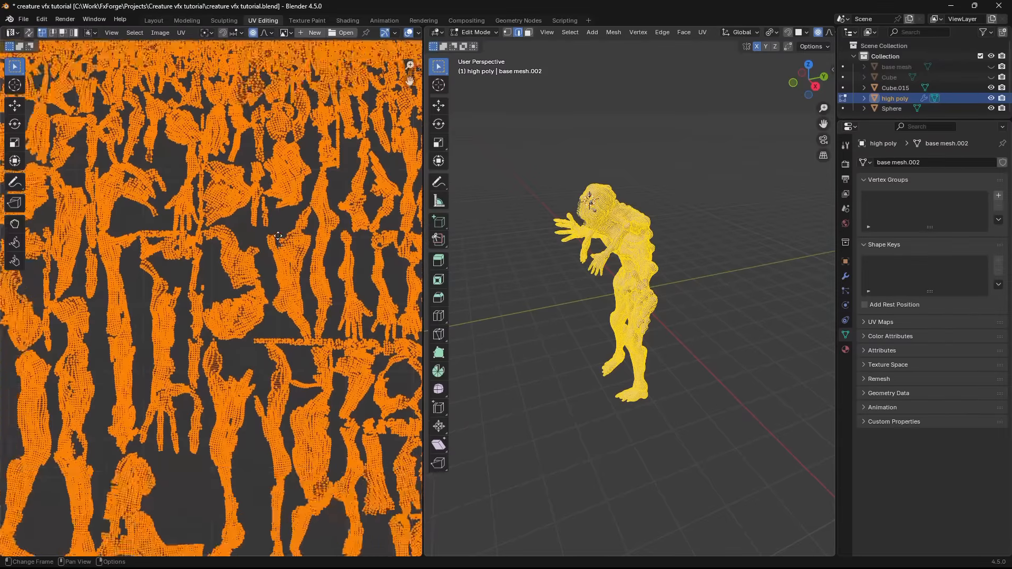
pyautogui.scroll(4, 277, 236)
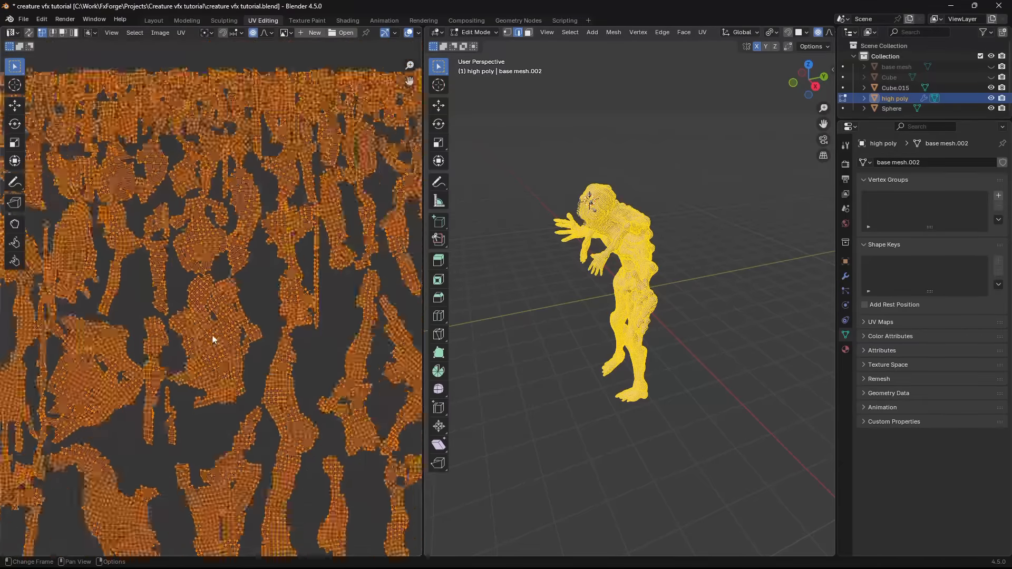
# - Return to the Layout workspace and mark a UV seam along the edge path across the side of the high poly creature's neck
pyautogui.scroll(5, 323, 306)
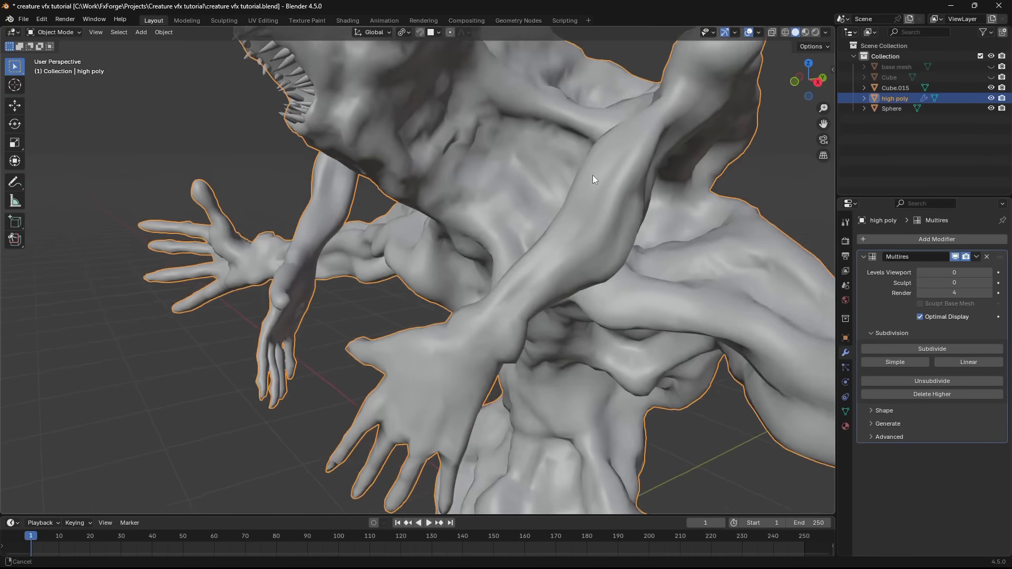
pyautogui.scroll(-3, 516, 236)
pyautogui.moveTo(592, 175); pyautogui.dragTo(491, 296, button='middle')
pyautogui.scroll(3, 492, 295)
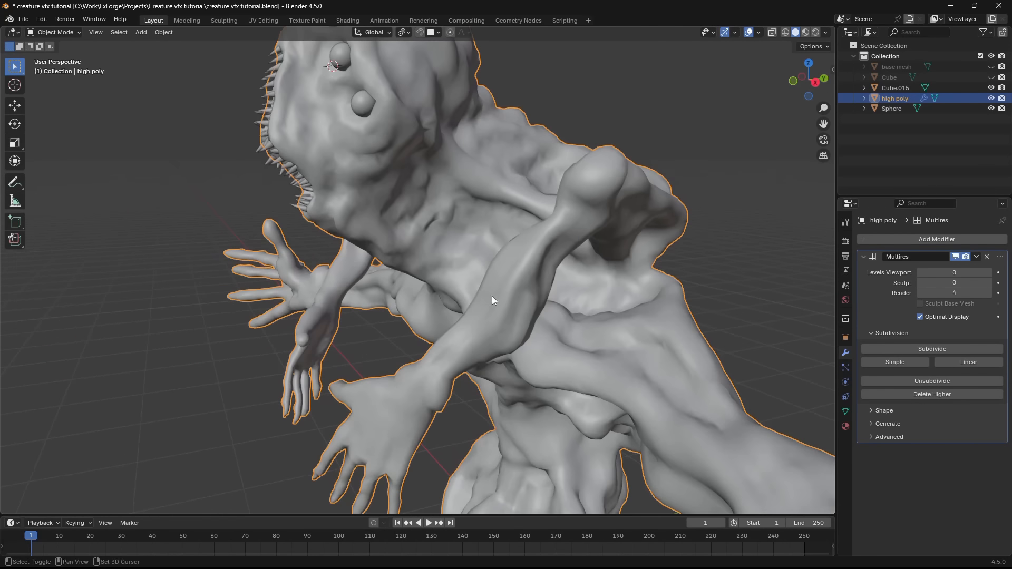
pyautogui.moveTo(506, 235); pyautogui.dragTo(547, 270, button='middle')
pyautogui.press('Tab')
pyautogui.scroll(3, 479, 210)
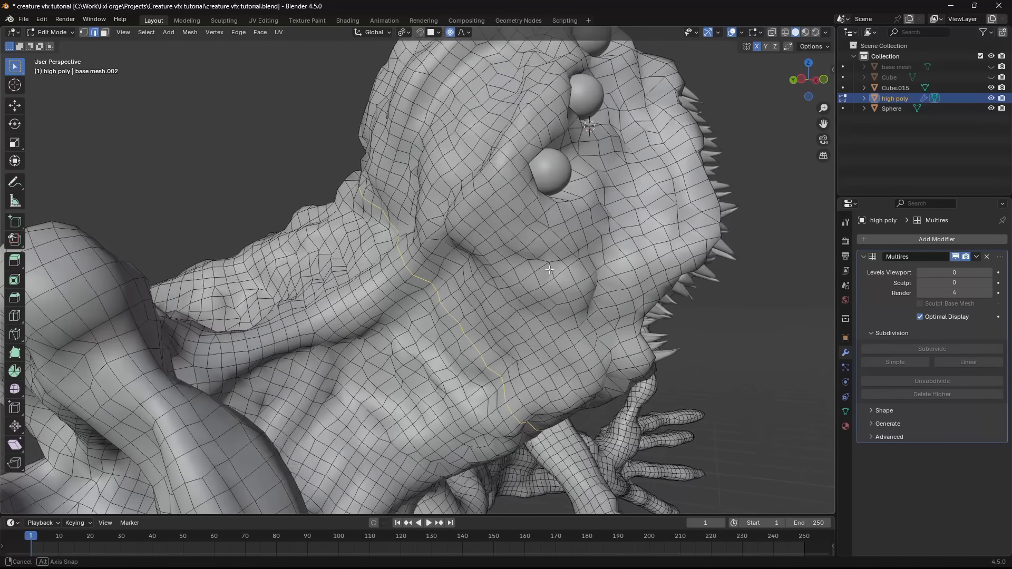
pyautogui.press('u')
pyautogui.press('u')
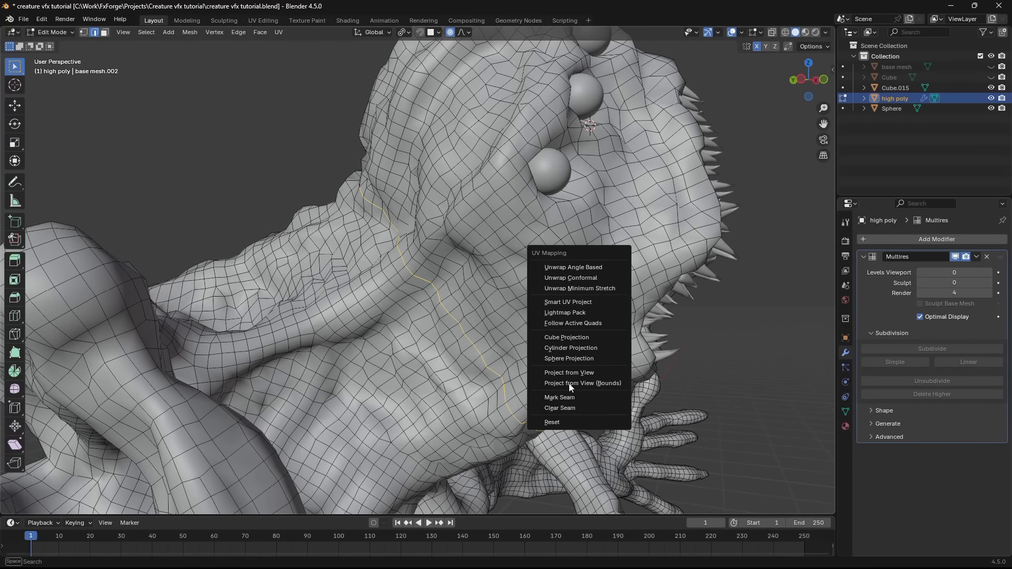
pyautogui.click(565, 399)
# - Pick the remaining edge path around the back of the neck and mark it as a seam to continue the neck cut
pyautogui.scroll(-1, 565, 399)
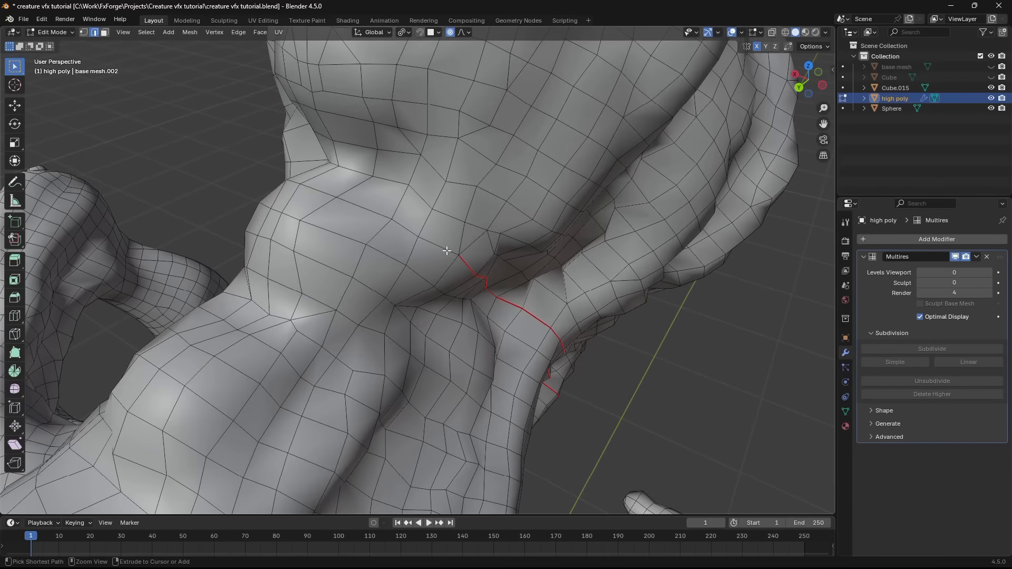
pyautogui.keyDown('ctrl'); pyautogui.click(447, 251); pyautogui.keyUp('ctrl')
pyautogui.moveTo(447, 251); pyautogui.dragTo(507, 207, button='middle')
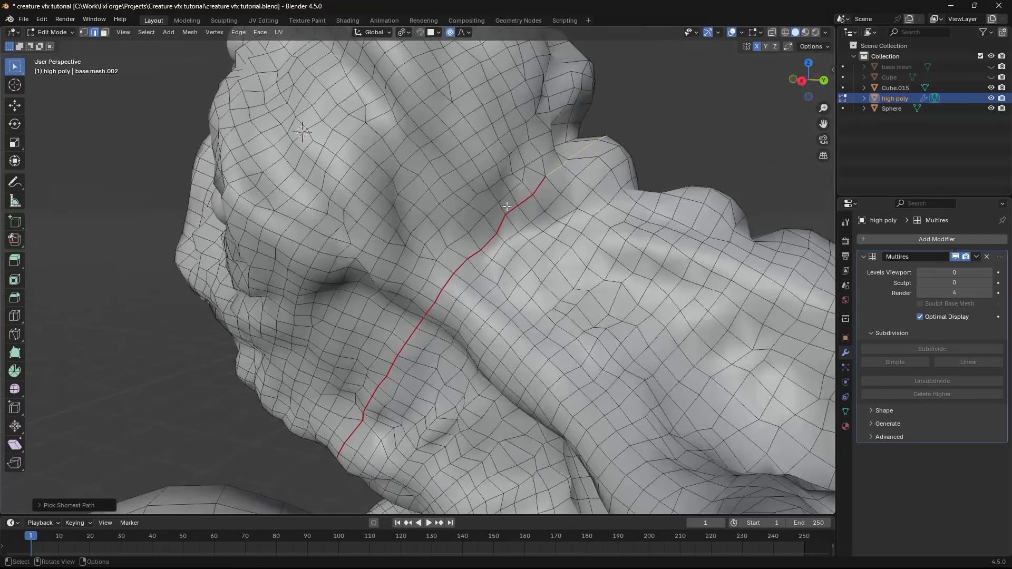
pyautogui.moveTo(472, 298); pyautogui.dragTo(550, 220, button='middle')
pyautogui.press('u')
pyautogui.click(550, 220)
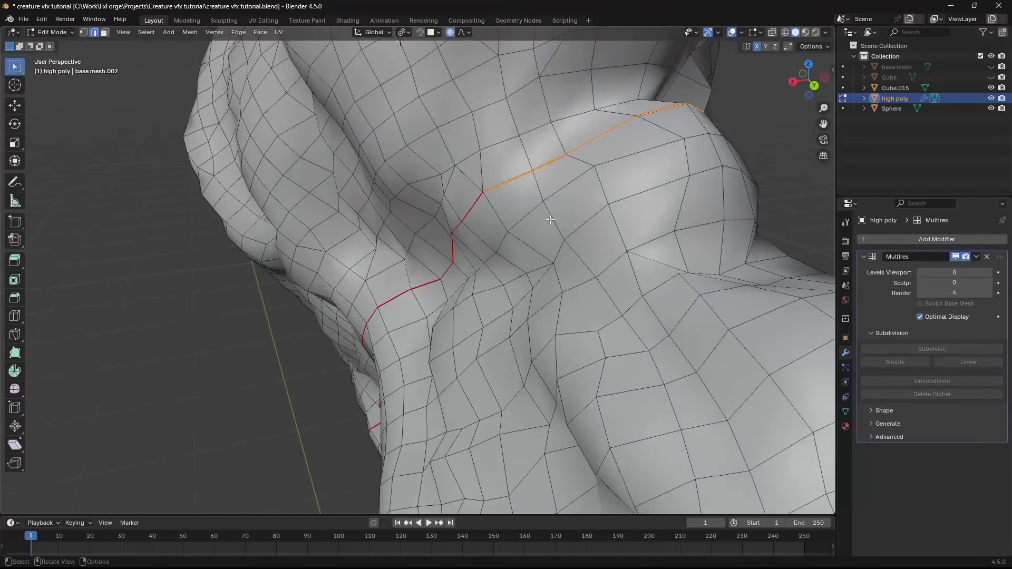
# - Select shortest vertex paths along the fingers, hands and forearms for the limb seams
pyautogui.press('Tab')
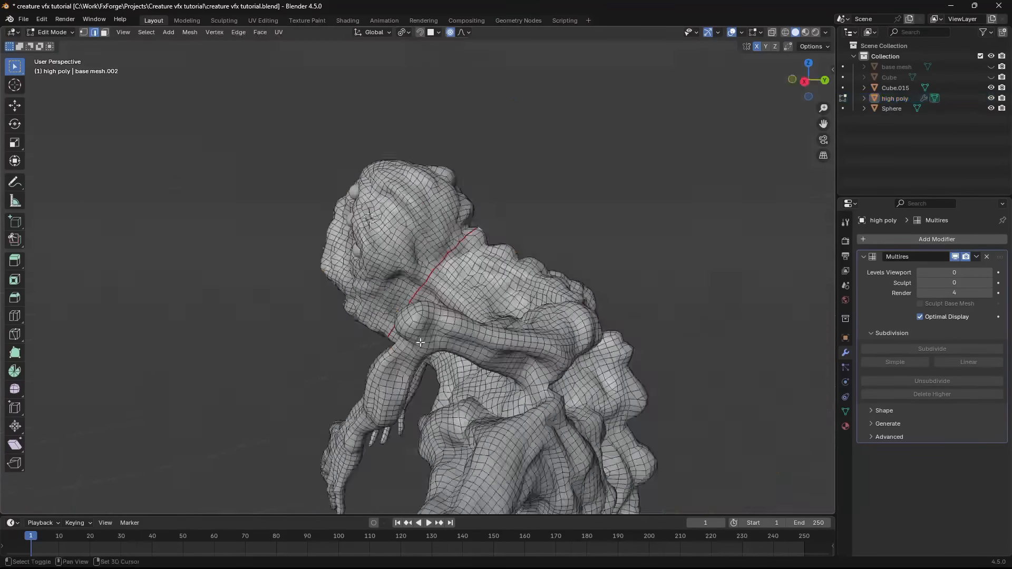
pyautogui.keyDown('shift'); pyautogui.moveTo(420, 343); pyautogui.dragTo(328, 222, button='middle'); pyautogui.keyUp('shift')
pyautogui.scroll(4, 357, 169)
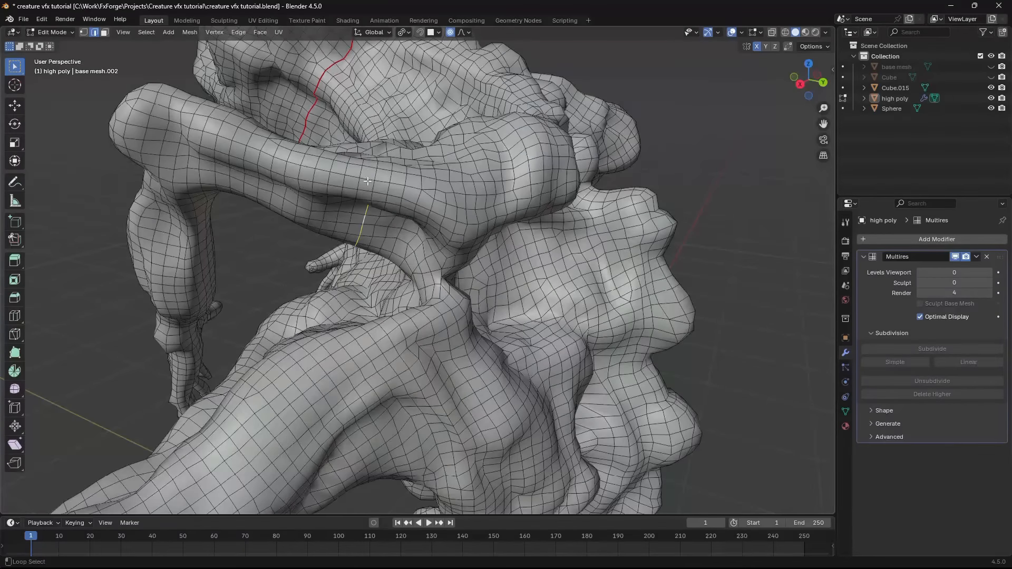
pyautogui.moveTo(377, 168); pyautogui.dragTo(421, 247, button='middle')
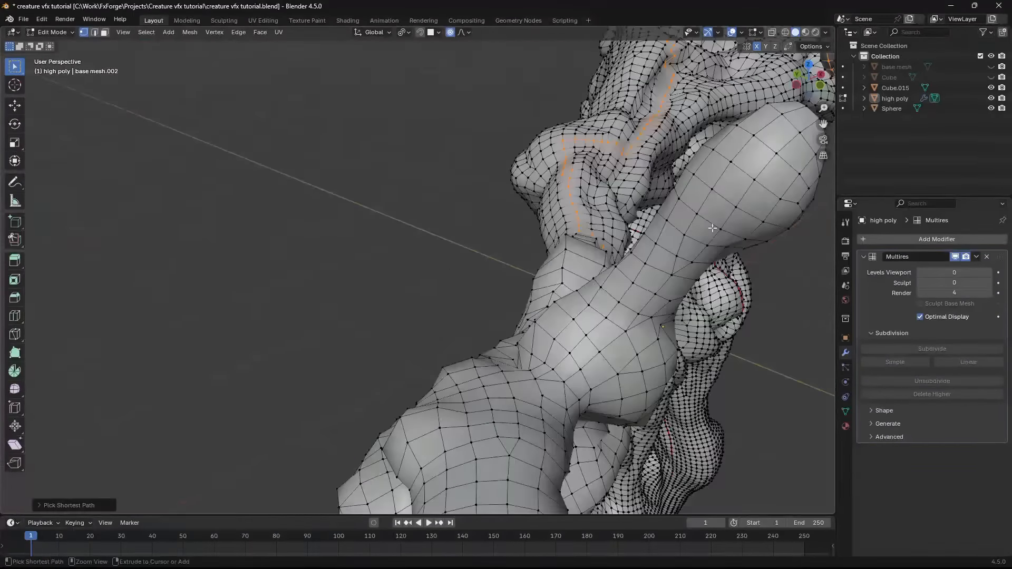
pyautogui.hotkey('ctrl', 's')
pyautogui.moveTo(443, 237); pyautogui.dragTo(476, 348, button='middle')
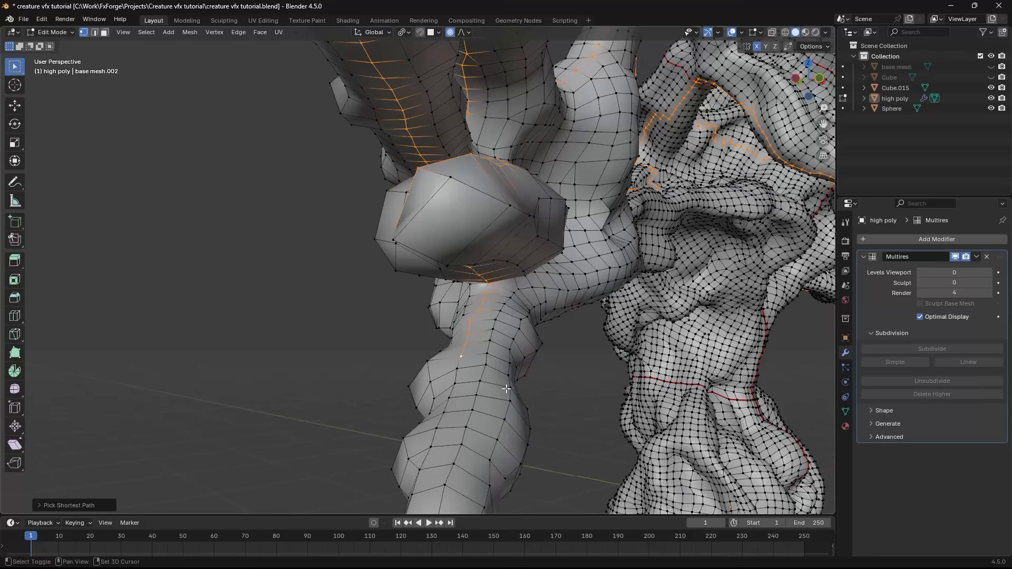
pyautogui.moveTo(507, 389); pyautogui.dragTo(489, 323, button='middle')
pyautogui.keyDown('shift'); pyautogui.moveTo(489, 205); pyautogui.dragTo(520, 329, button='middle'); pyautogui.keyUp('shift')
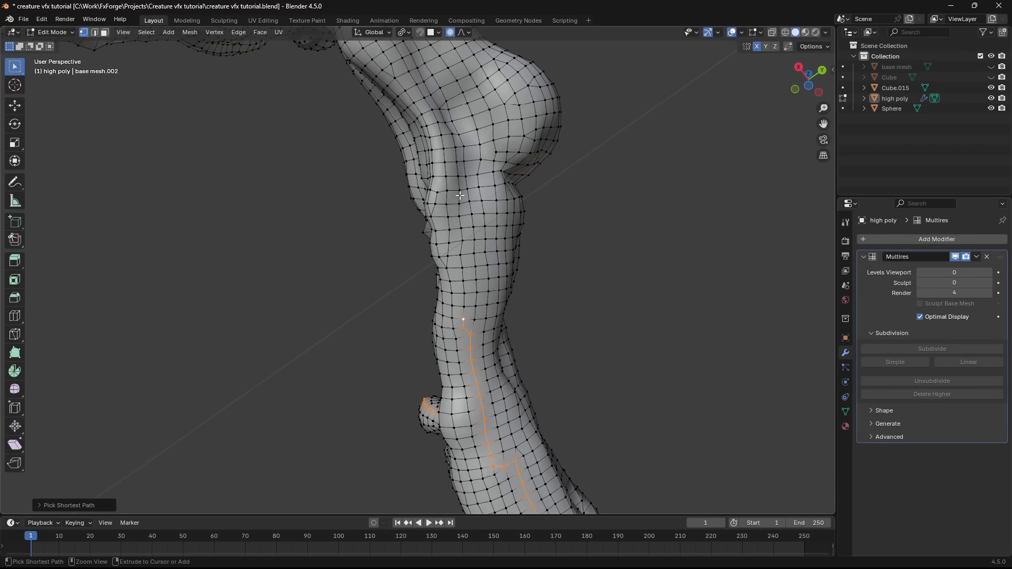
# - Extend the selected paths along the arms, shoulders and sides of the body, and mark them all as seams
pyautogui.keyDown('ctrl'); pyautogui.click(463, 233); pyautogui.keyUp('ctrl')
pyautogui.moveTo(463, 235); pyautogui.dragTo(504, 249, button='middle')
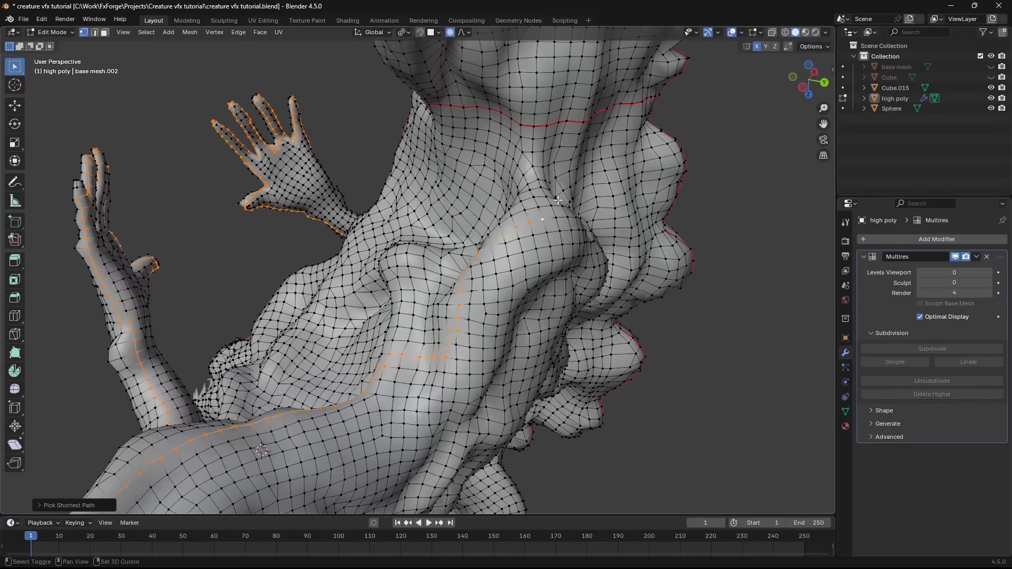
pyautogui.moveTo(558, 200); pyautogui.dragTo(270, 250, button='middle')
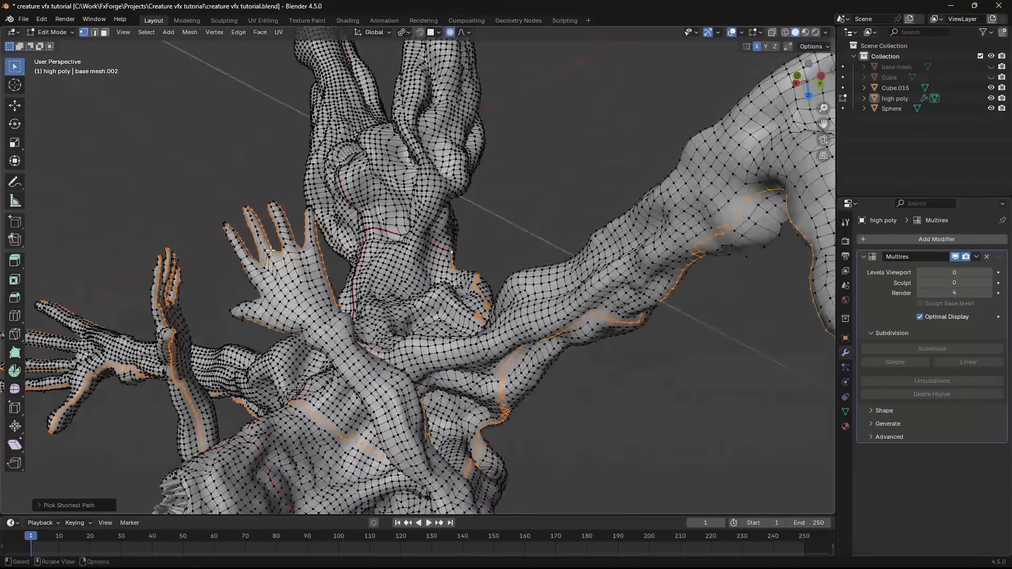
pyautogui.press('KP_1')
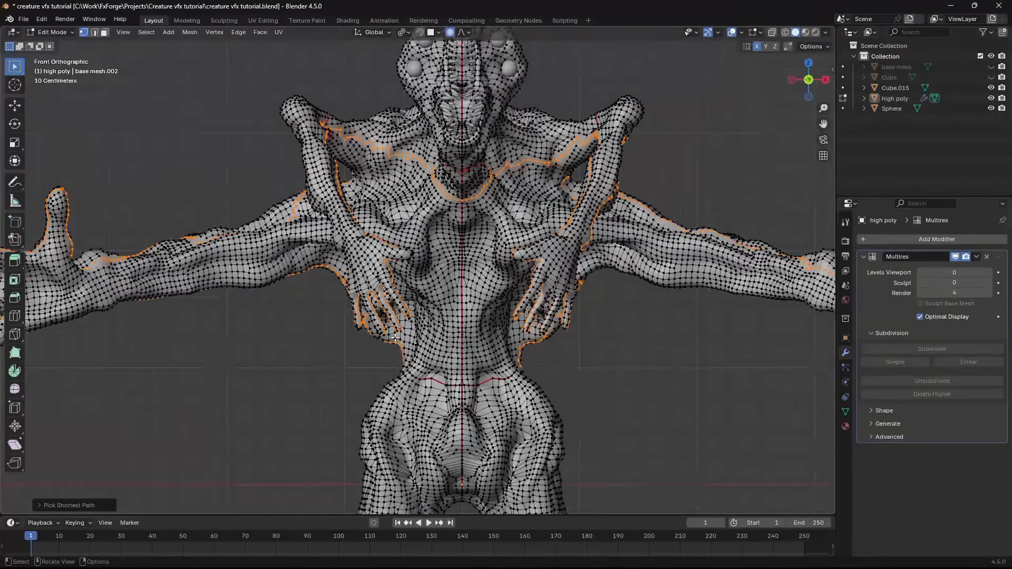
pyautogui.moveTo(348, 293); pyautogui.dragTo(523, 306, button='middle')
pyautogui.press('u')
pyautogui.click(597, 264)
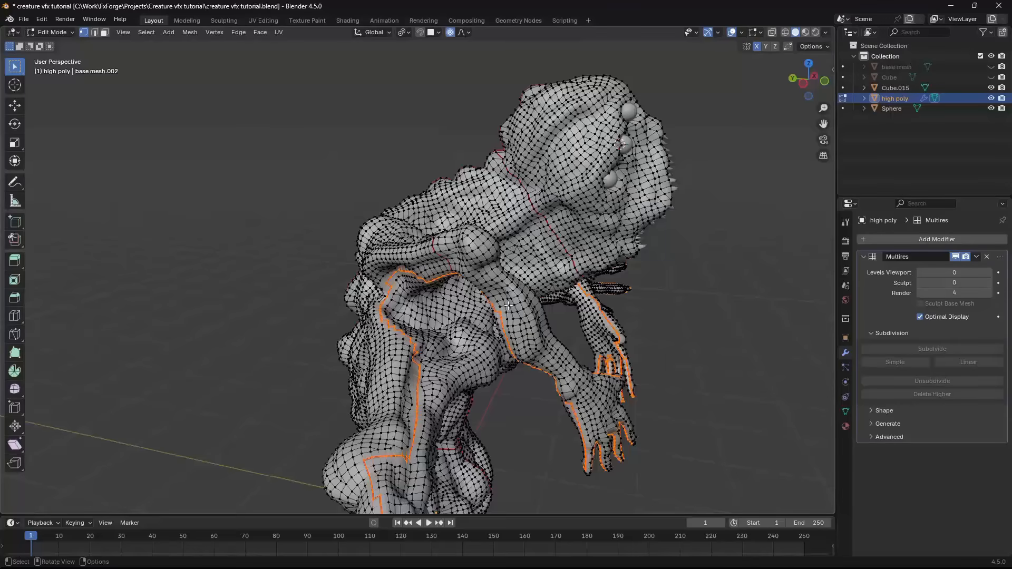
# - Save the file, pick a vertex path around the base of the arm, and mark it as a seam
pyautogui.scroll(3, 506, 253)
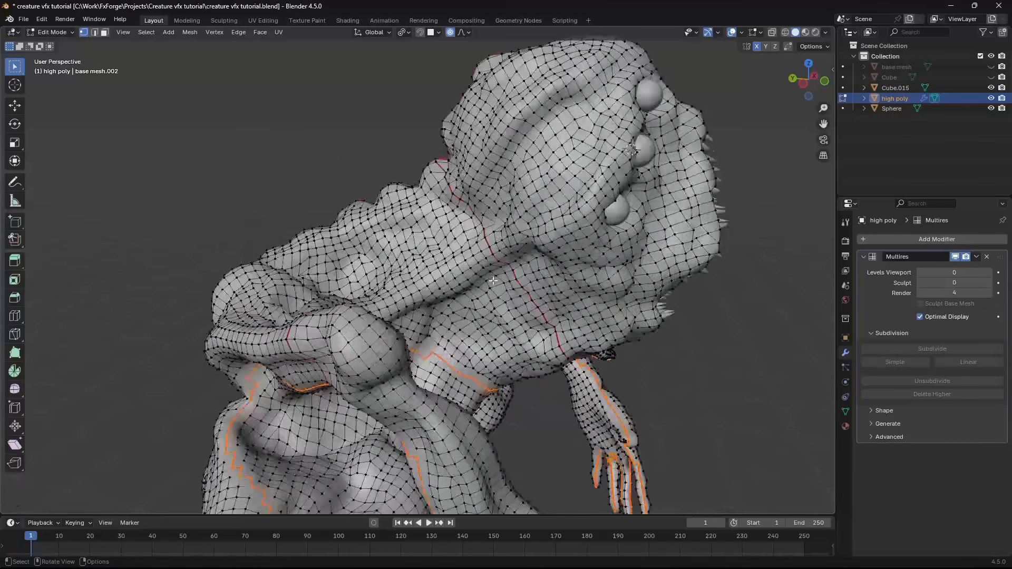
pyautogui.moveTo(532, 238); pyautogui.dragTo(439, 301, button='middle')
pyautogui.hotkey('ctrl', 's')
pyautogui.scroll(3, 403, 236)
pyautogui.press('2')
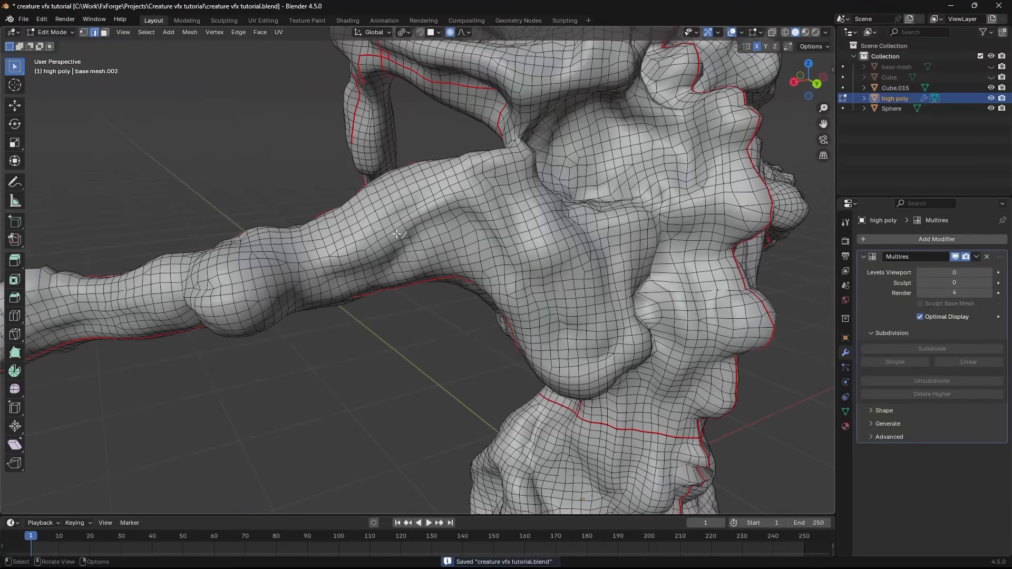
pyautogui.keyDown('shift'); pyautogui.moveTo(415, 247); pyautogui.dragTo(415, 281, button='middle'); pyautogui.keyUp('shift')
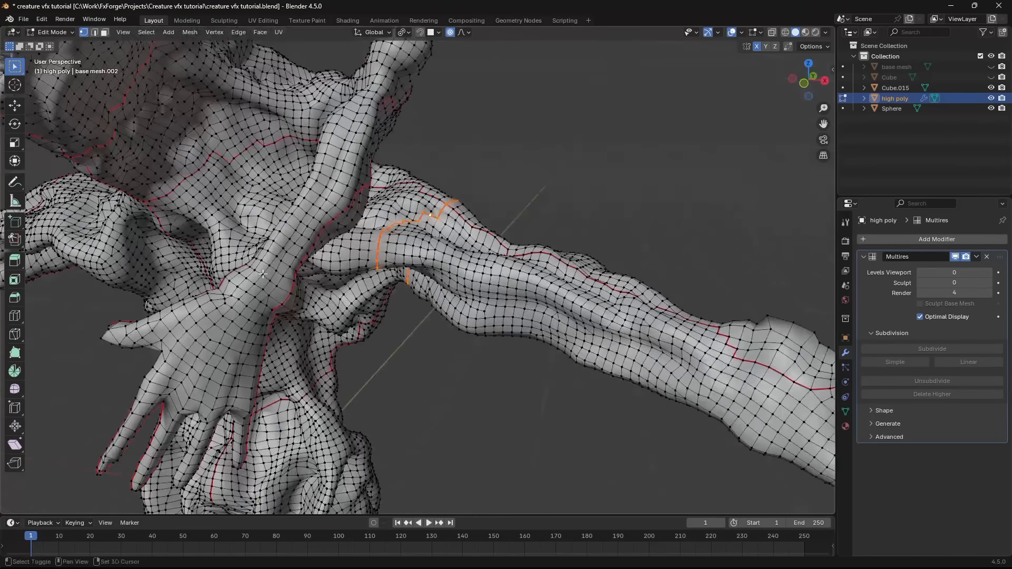
pyautogui.moveTo(337, 263); pyautogui.dragTo(390, 248, button='middle')
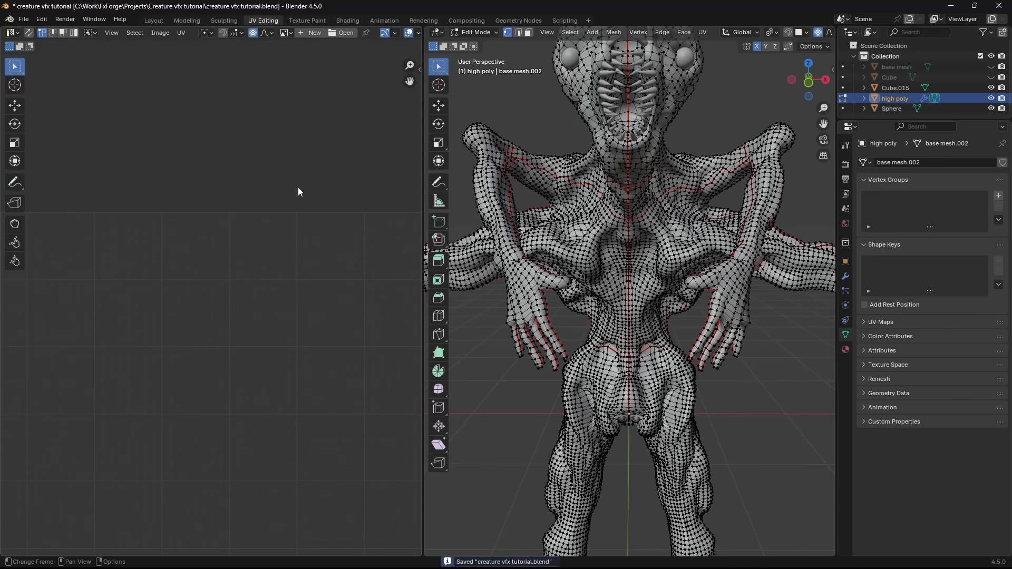
# - Unwrap the whole high poly mesh with Unwrap Angle Based in UV Editing and inspect the resulting islands
pyautogui.scroll(-7, 290, 264)
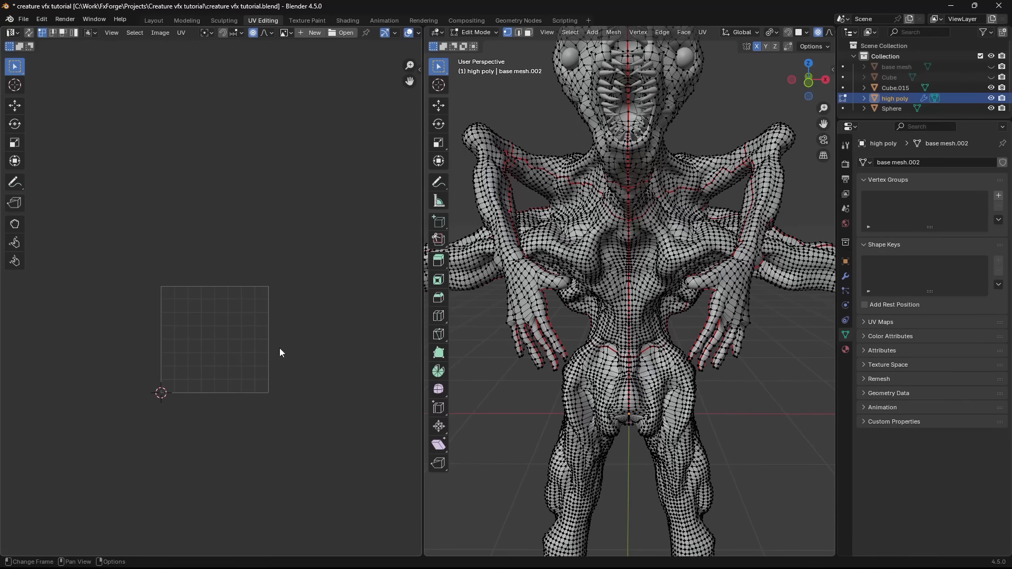
pyautogui.moveTo(280, 348); pyautogui.dragTo(281, 315, button='middle')
pyautogui.scroll(2, 281, 315)
pyautogui.press('a')
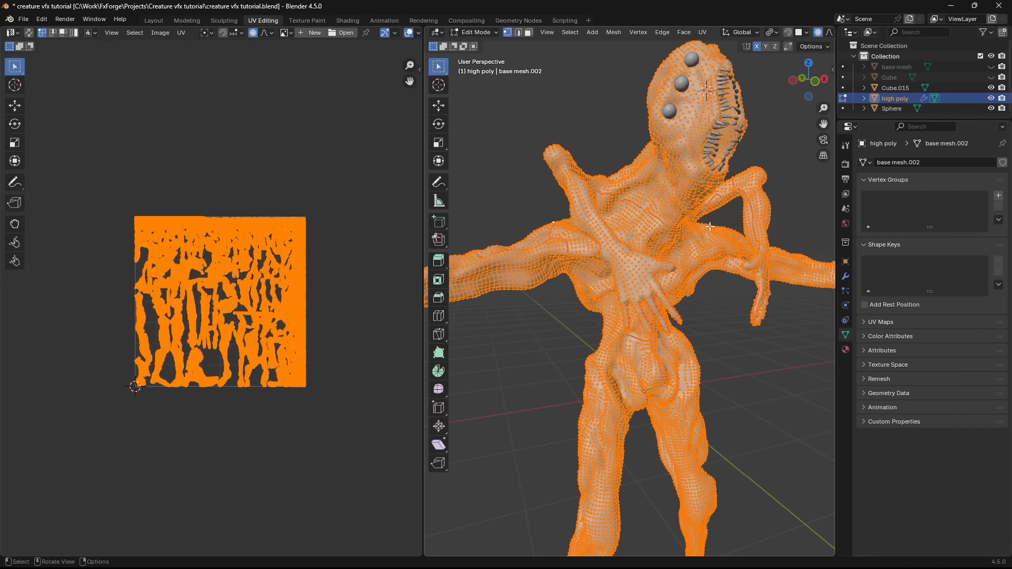
pyautogui.hotkey('alt', 'a')
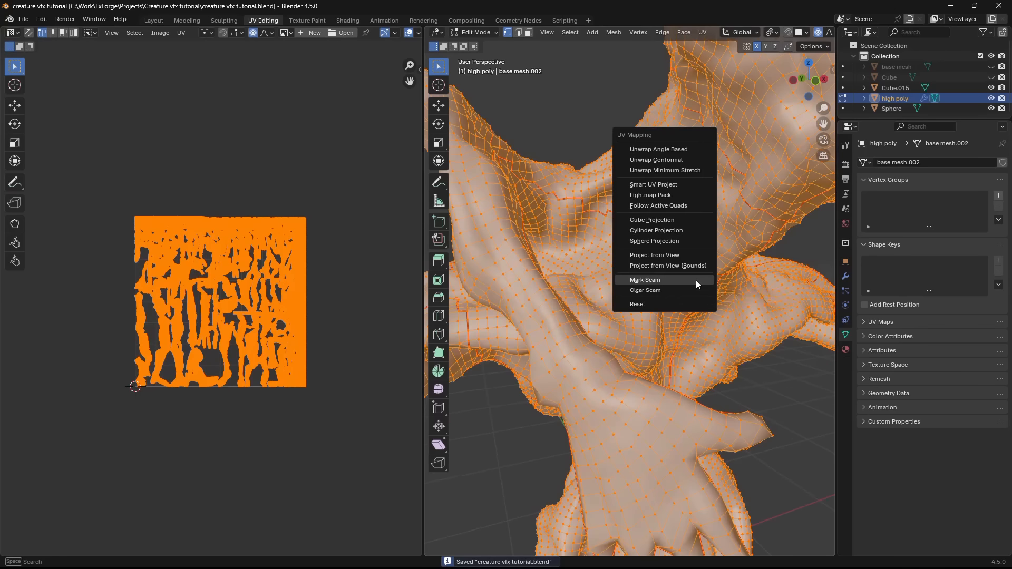
pyautogui.click(661, 153)
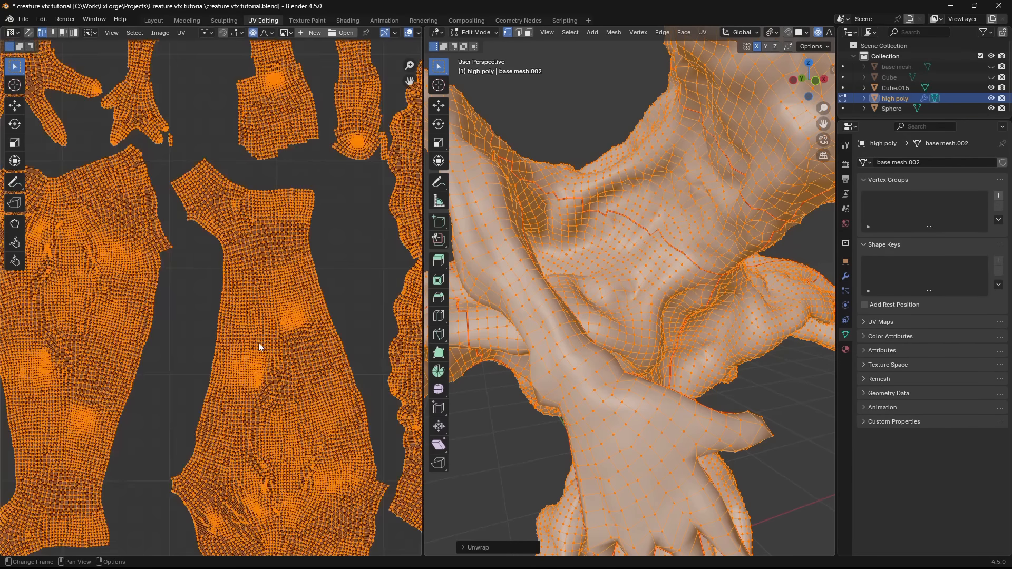
pyautogui.scroll(-4, 257, 343)
pyautogui.moveTo(214, 364); pyautogui.dragTo(297, 299, button='middle')
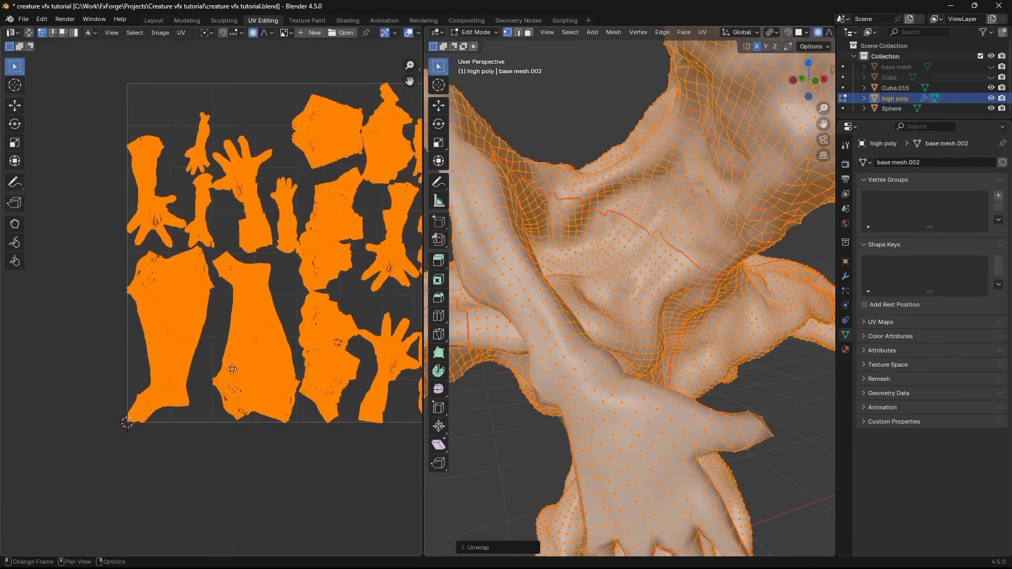
pyautogui.scroll(3, 221, 337)
pyautogui.scroll(4, 189, 396)
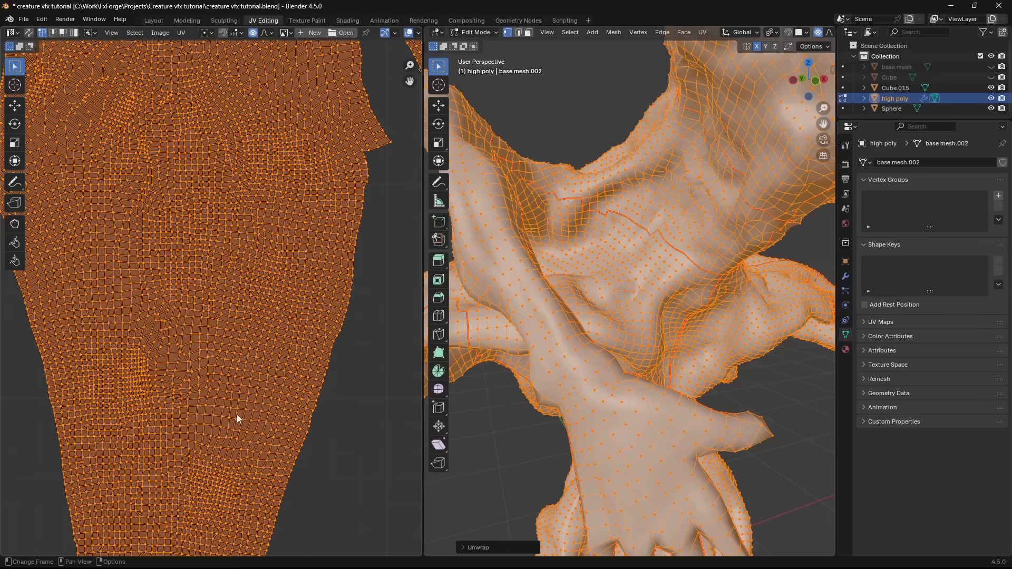
# - Try packing the UV islands with the Exact Shape (Concave) method and Scaled margin, and undo it
pyautogui.scroll(-5, 237, 419)
pyautogui.press('F3')
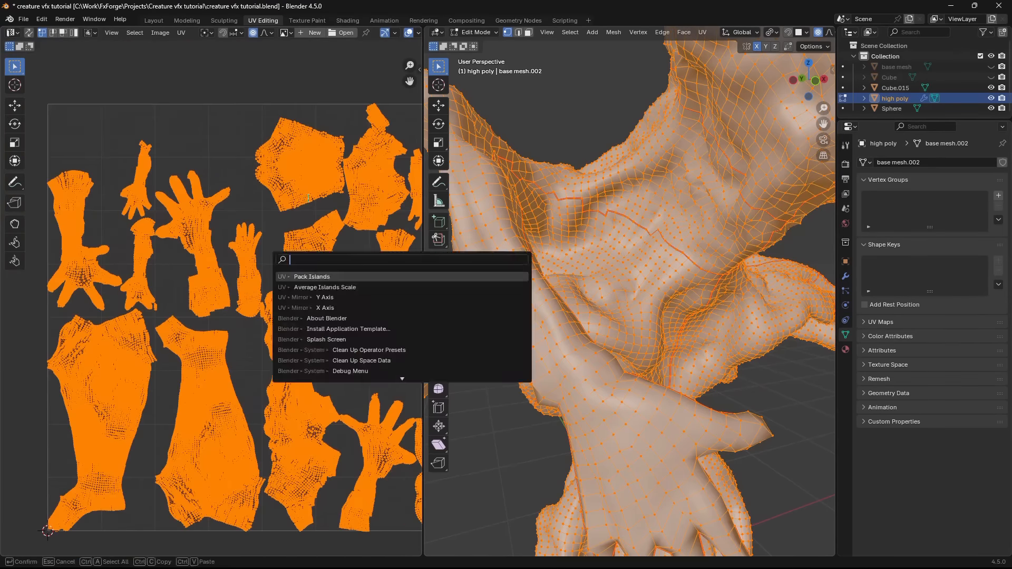
pyautogui.press('Escape')
pyautogui.moveTo(249, 245); pyautogui.dragTo(237, 300, button='middle')
pyautogui.press('F3')
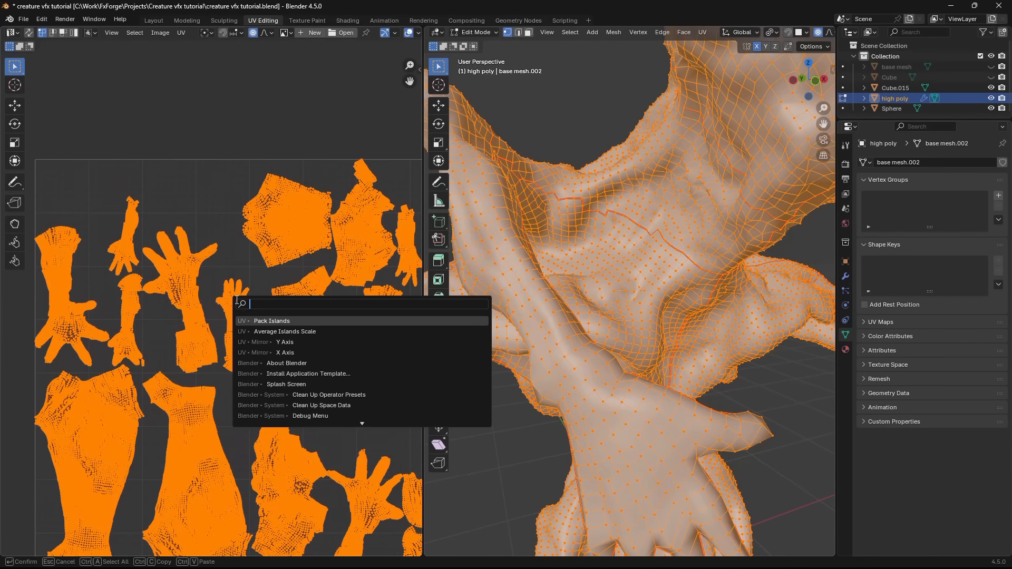
pyautogui.press('Return')
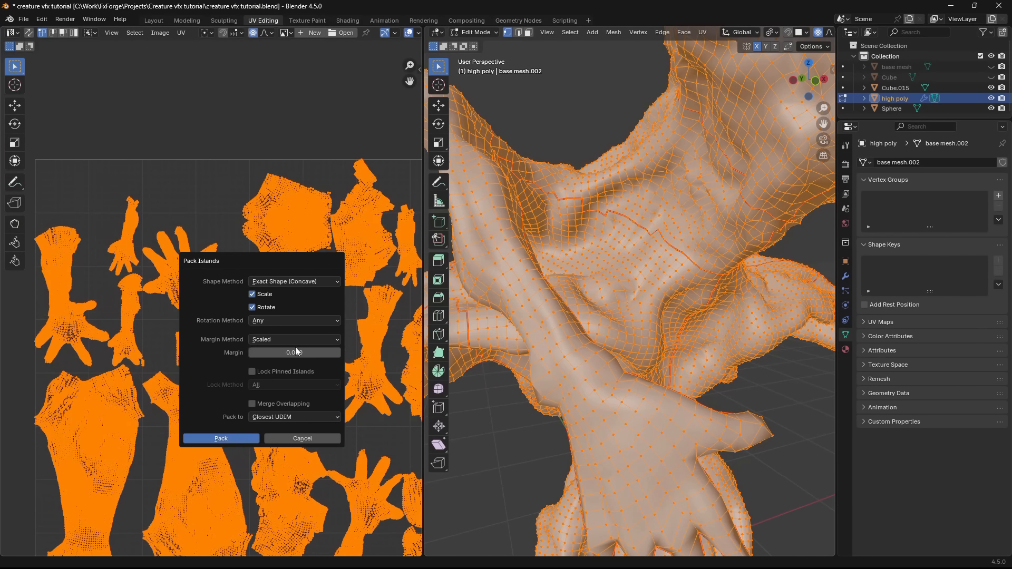
pyautogui.click(307, 353)
pyautogui.press('Return')
pyautogui.click(221, 438)
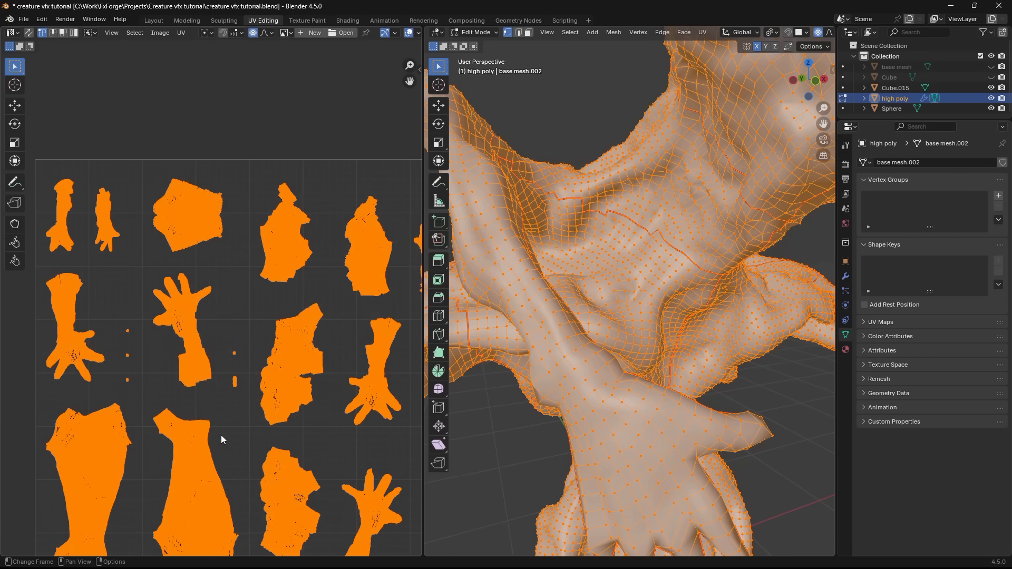
pyautogui.hotkey('ctrl', 'z')
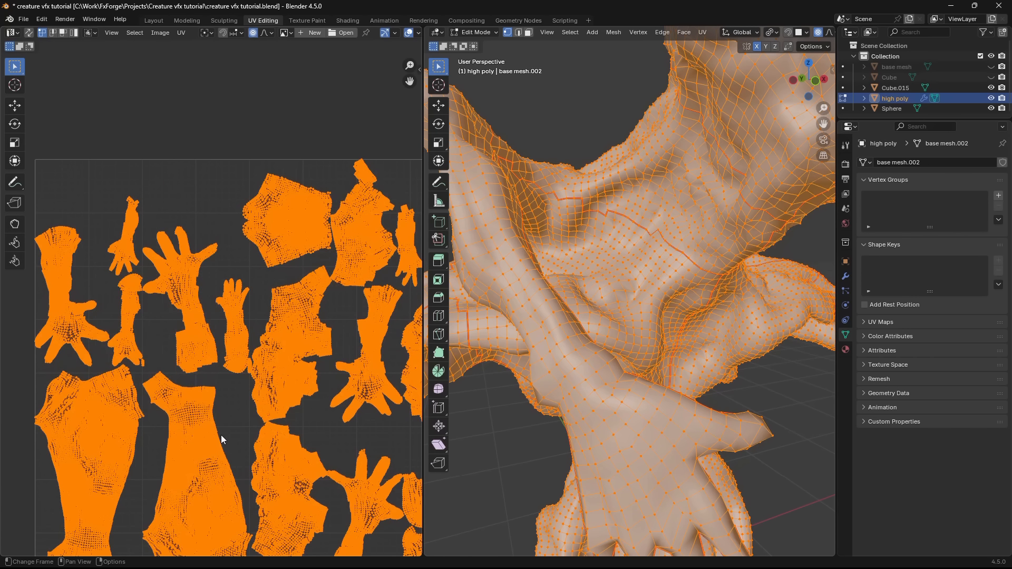
# - Pack the UV islands using Exact Shape (Concave), scale and rotation enabled, and a Scaled margin of 0.005
pyautogui.press('F3')
pyautogui.press('Return')
pyautogui.click(300, 468)
pyautogui.write('0.00')
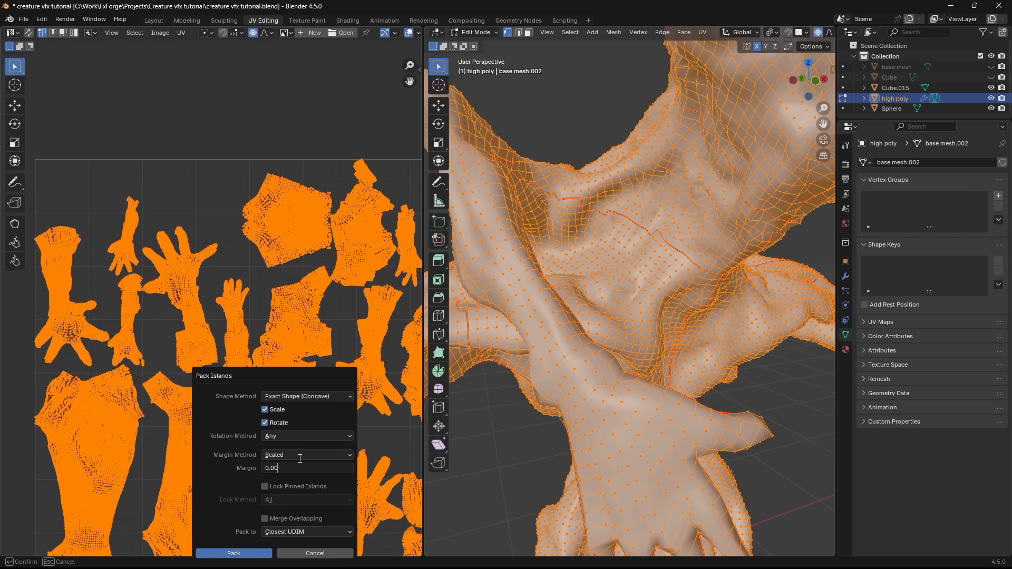
pyautogui.press('Return')
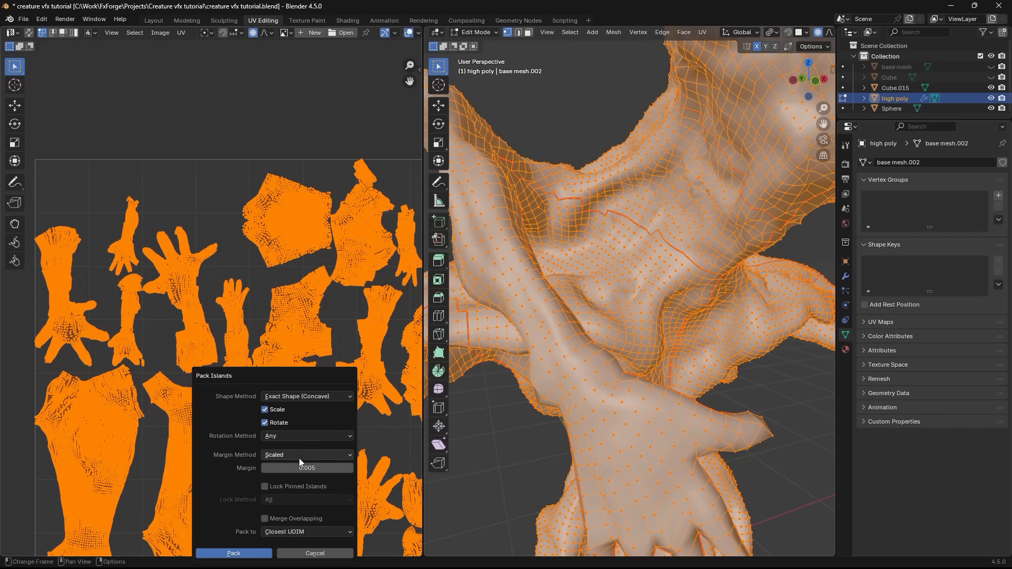
pyautogui.click(248, 553)
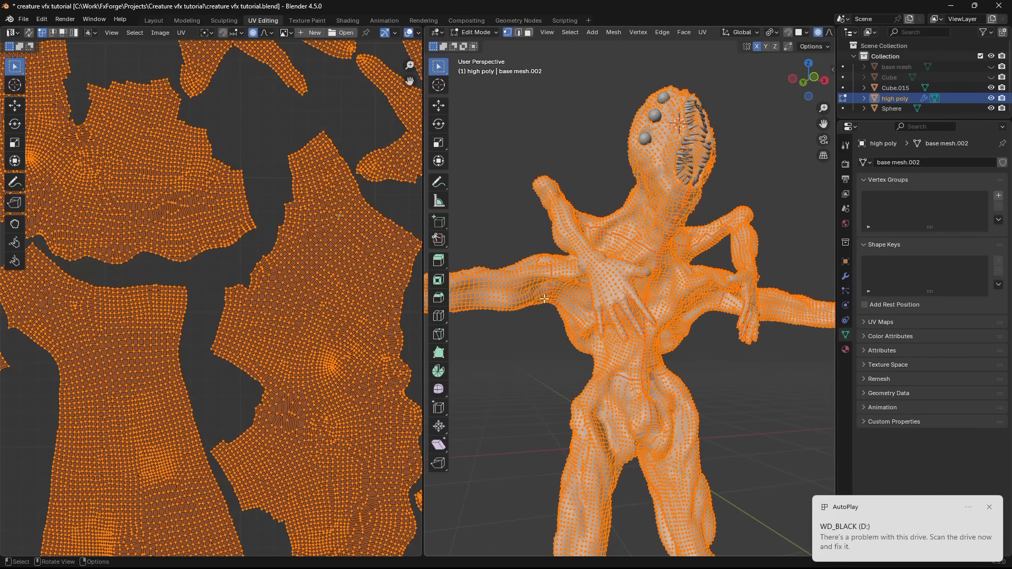
# - Return to Object Mode, save the file, and open the high poly creature's material in the Shading workspace
pyautogui.press('Tab')
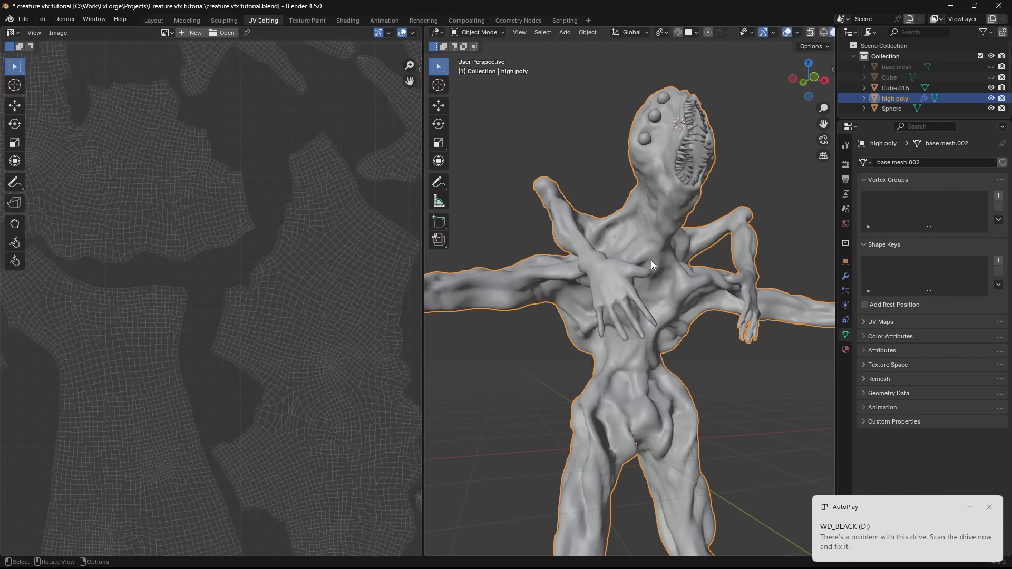
pyautogui.moveTo(650, 261); pyautogui.dragTo(558, 214, button='middle')
pyautogui.click(557, 214)
pyautogui.hotkey('ctrl', 's')
pyautogui.moveTo(548, 232); pyautogui.dragTo(586, 217, button='middle')
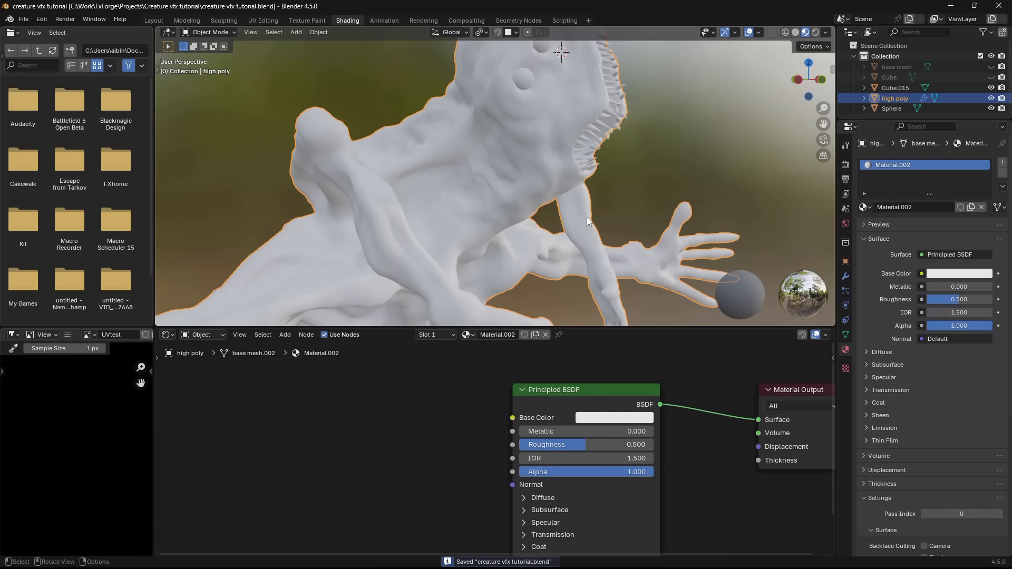
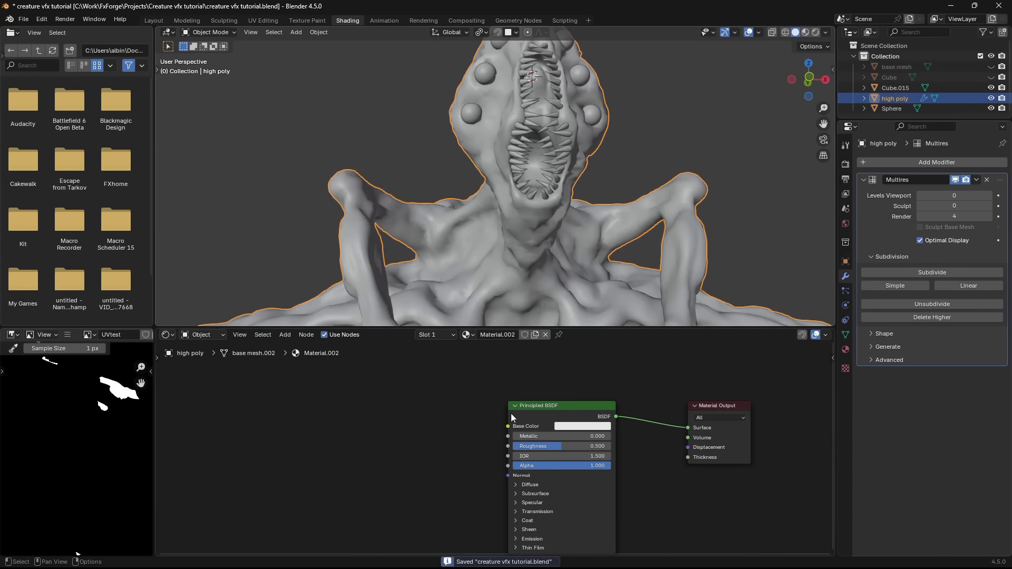
# - Add an Image Texture node to the creature's material with a new blank image named AO, 1024*4 px wide and high
pyautogui.moveTo(576, 235); pyautogui.dragTo(630, 231, button='middle')
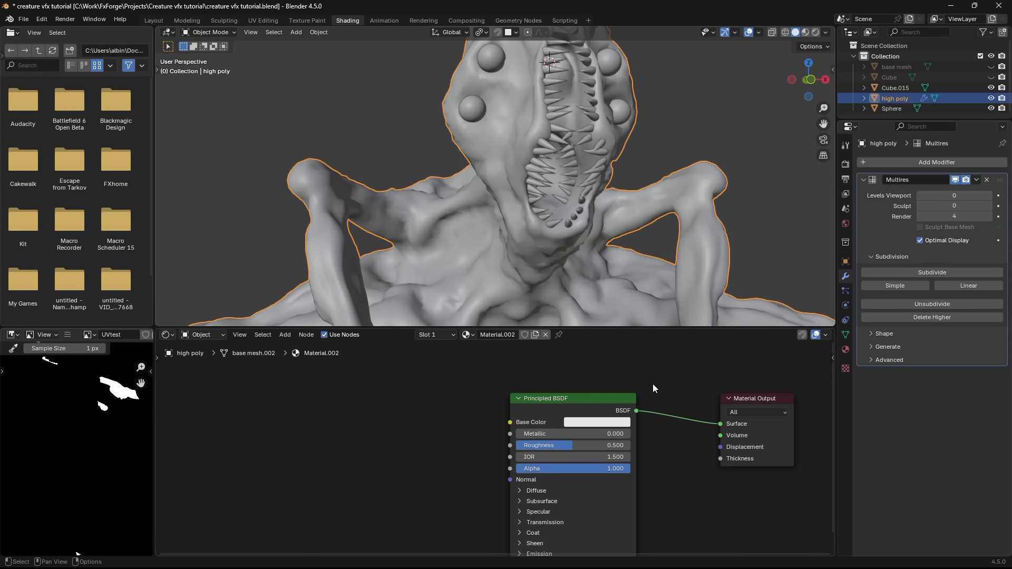
pyautogui.scroll(2, 654, 389)
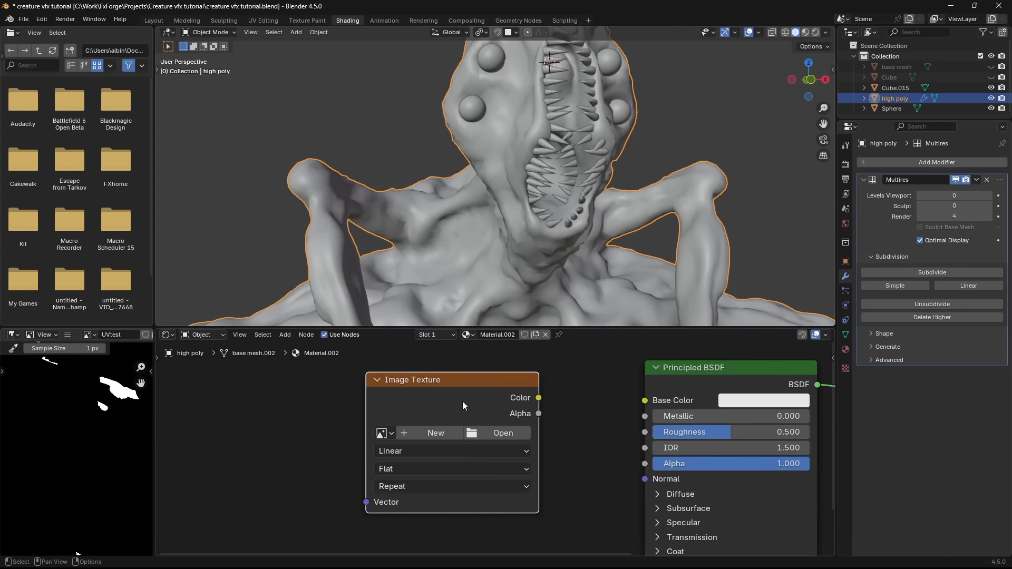
pyautogui.moveTo(445, 398); pyautogui.dragTo(437, 420)
pyautogui.click(438, 450)
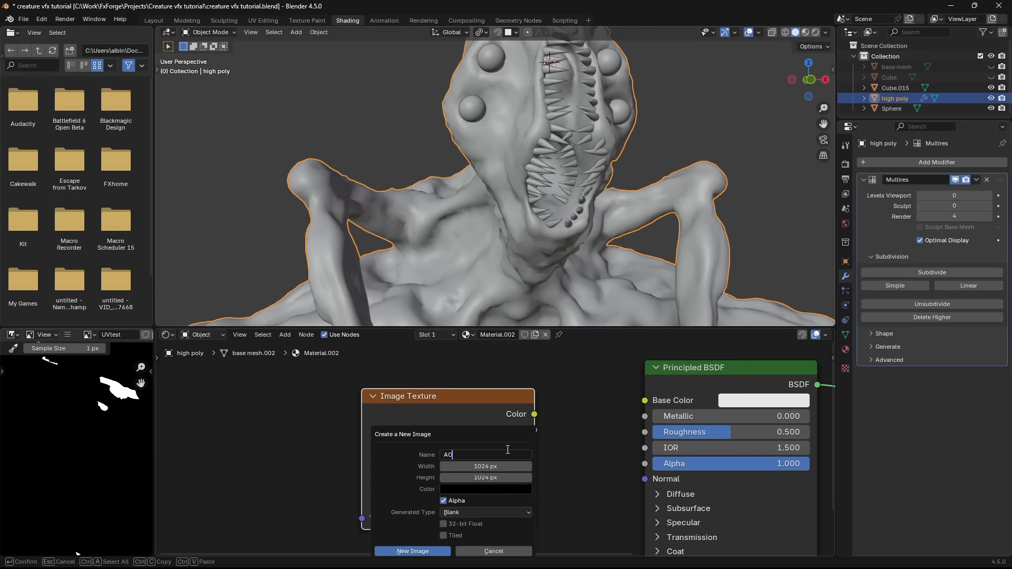
pyautogui.press('Return')
pyautogui.moveTo(504, 469); pyautogui.dragTo(503, 478)
pyautogui.write('*4')
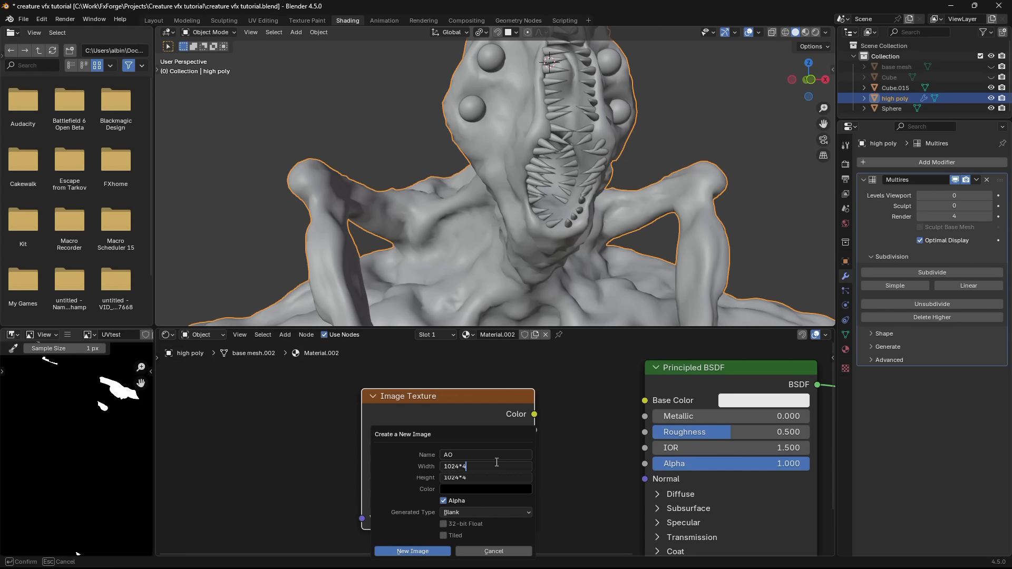
pyautogui.press('Return')
pyautogui.moveTo(467, 439); pyautogui.dragTo(428, 394)
pyautogui.click(407, 523)
pyautogui.moveTo(428, 394); pyautogui.dragTo(426, 392)
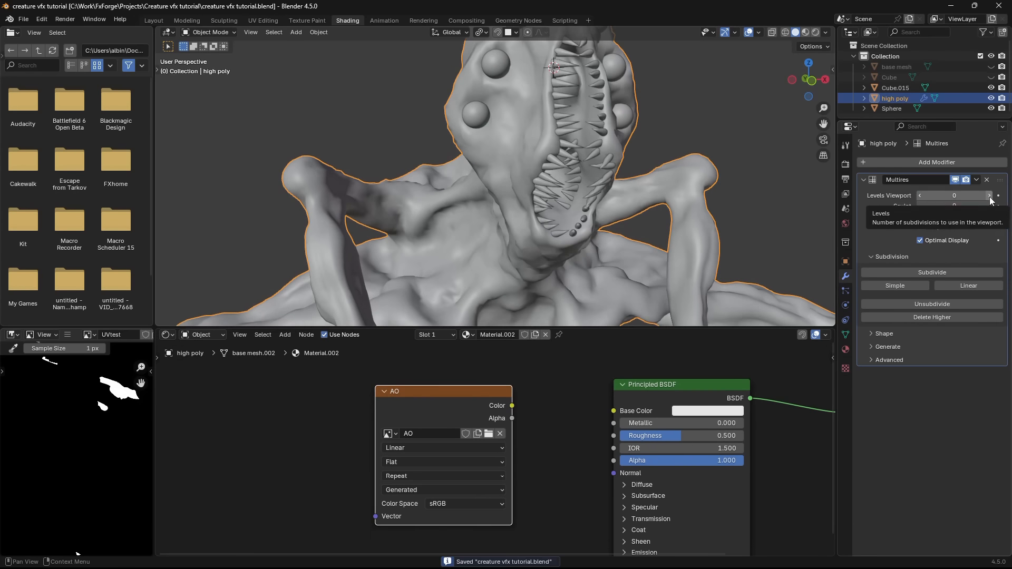
# - Raise the creature's Multires viewport level to 4
pyautogui.click(990, 197)
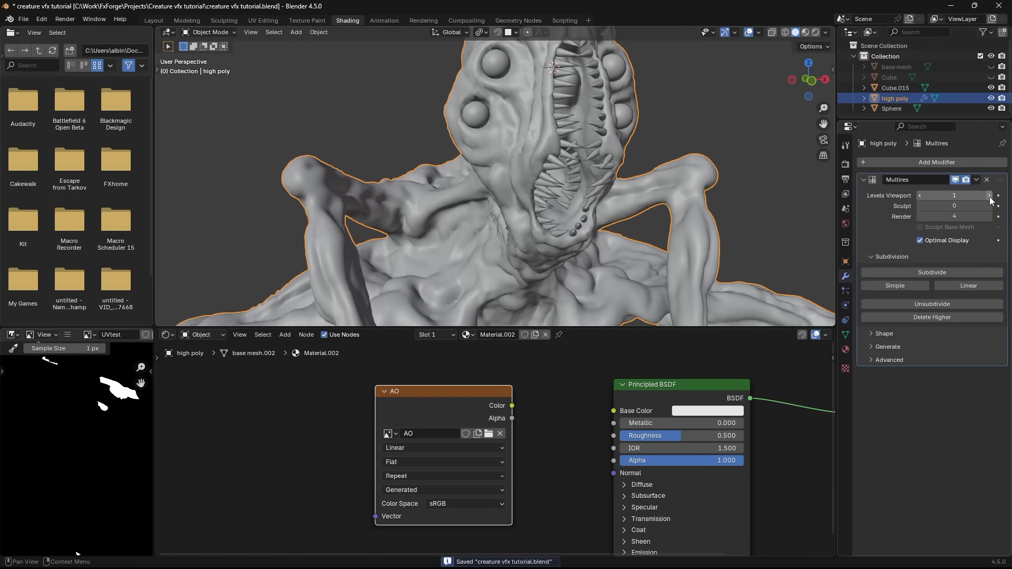
pyautogui.click(989, 197)
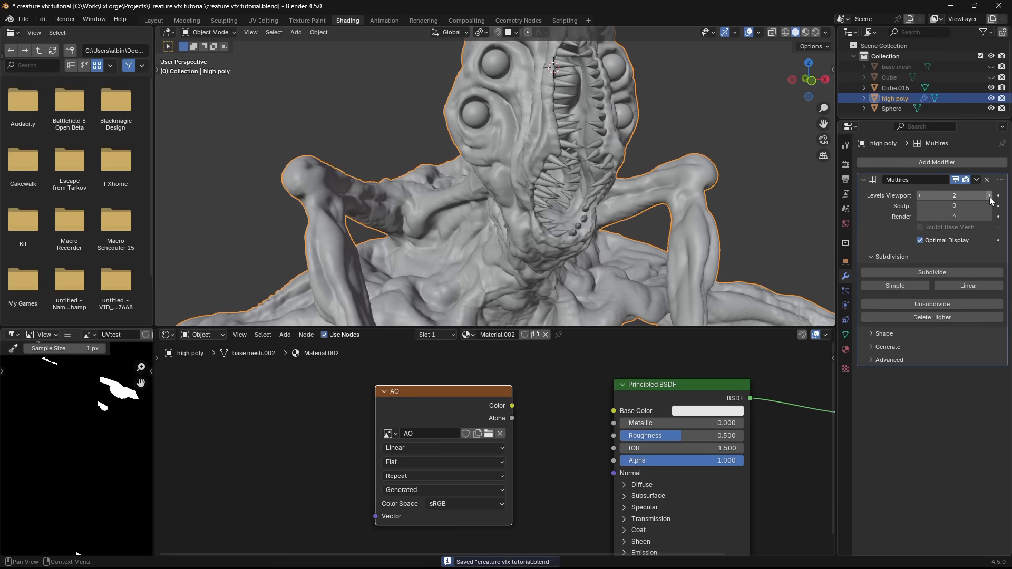
pyautogui.click(990, 197)
pyautogui.click(989, 198)
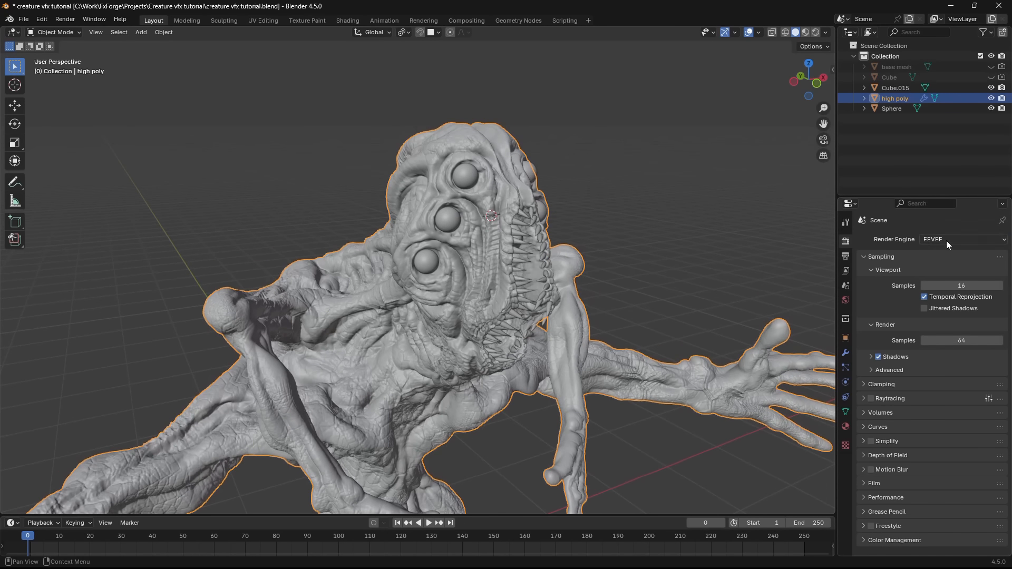
# - Set the render engine to Cycles with GPU Compute as the device and save the file
pyautogui.click(947, 241)
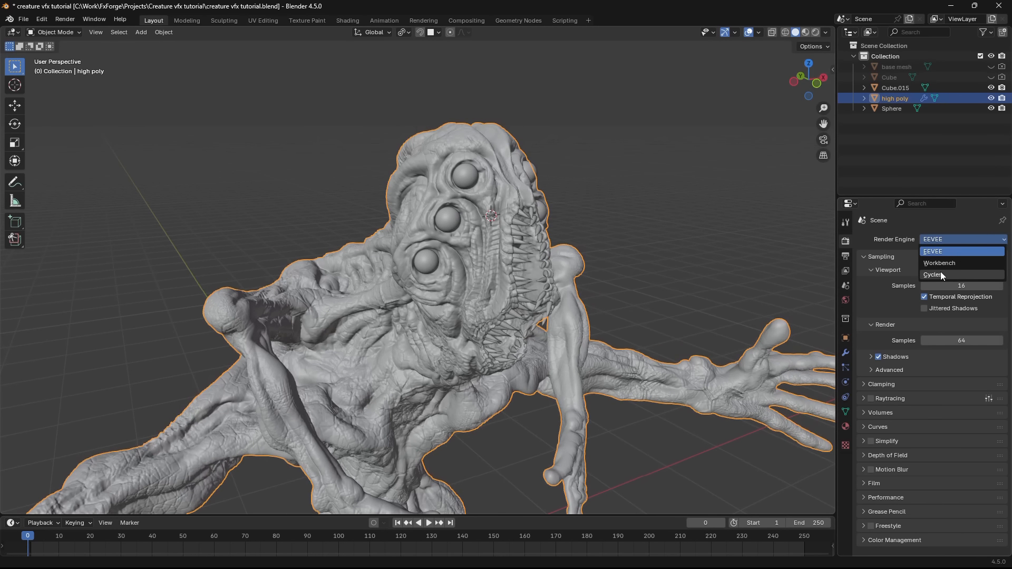
pyautogui.click(940, 271)
pyautogui.click(949, 266)
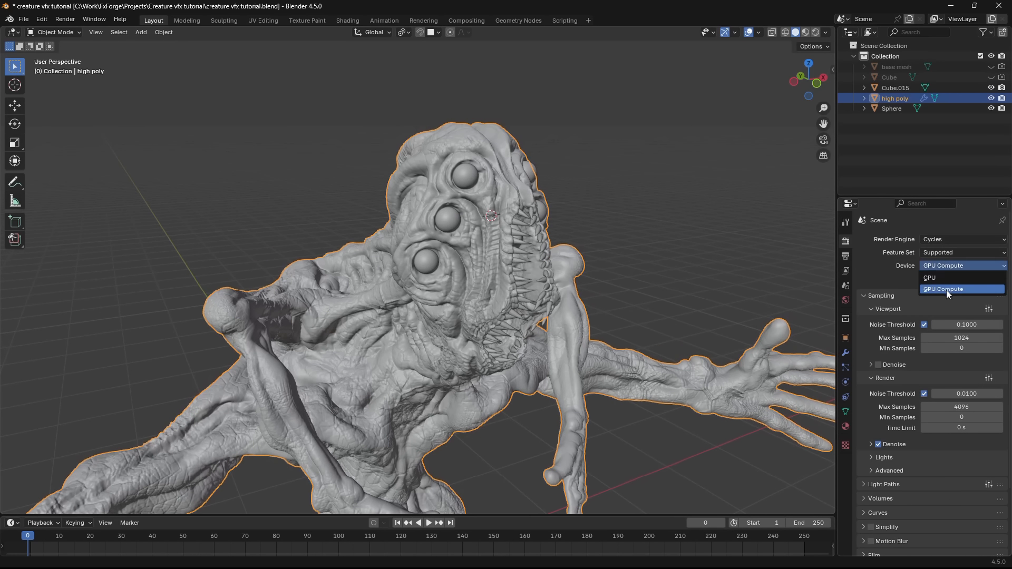
pyautogui.click(922, 289)
pyautogui.moveTo(701, 293); pyautogui.dragTo(663, 284, button='middle')
pyautogui.hotkey('ctrl', 's')
# - Set the render max samples to 32
pyautogui.scroll(2, 659, 311)
pyautogui.moveTo(651, 350); pyautogui.dragTo(667, 349, button='middle')
pyautogui.click(954, 407)
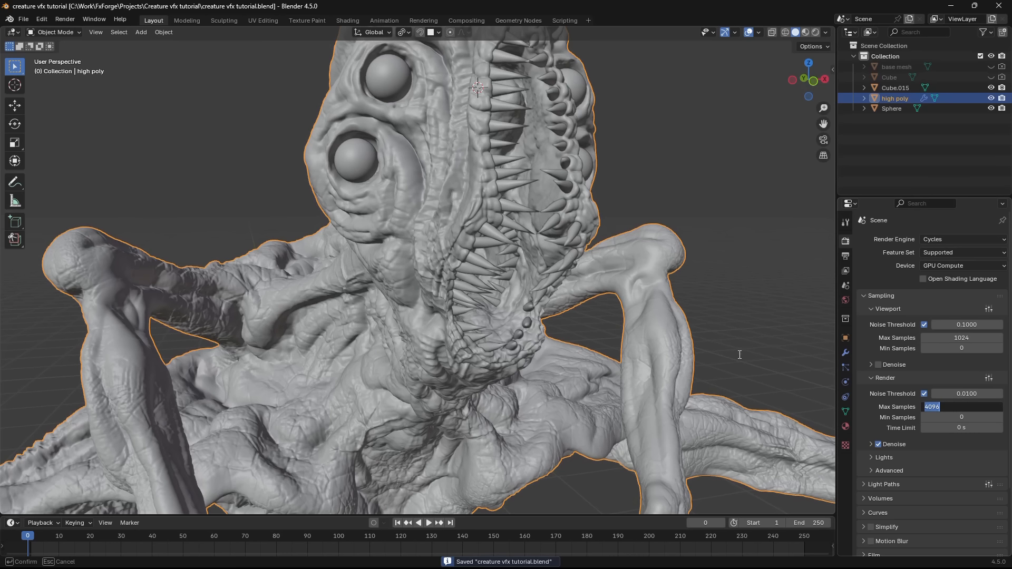
pyautogui.write('32')
pyautogui.press('Return')
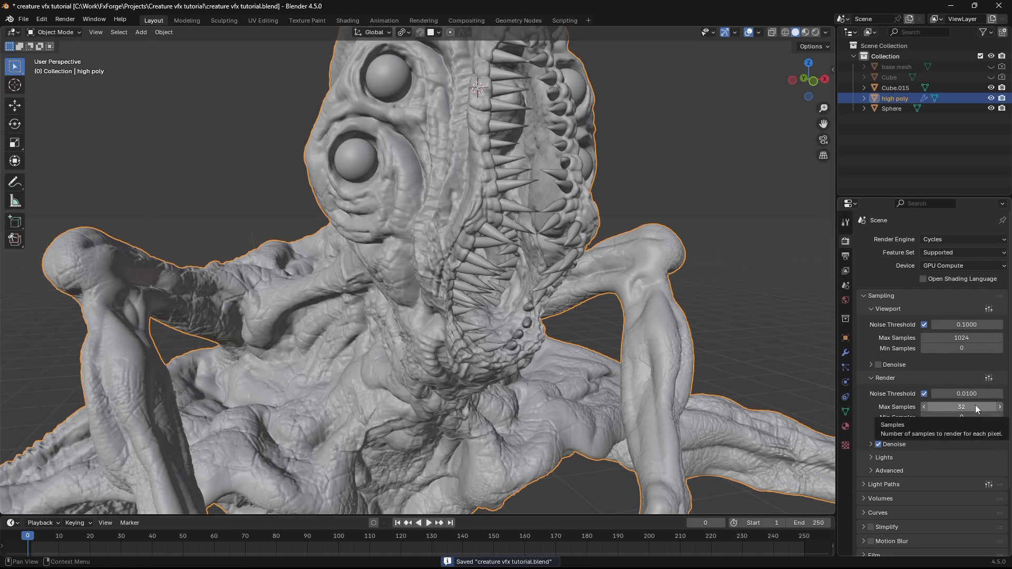
# - Bake the creature's Ambient Occlusion into the AO image texture and check the baked map
pyautogui.scroll(-3, 975, 405)
pyautogui.click(875, 506)
pyautogui.scroll(-5, 910, 431)
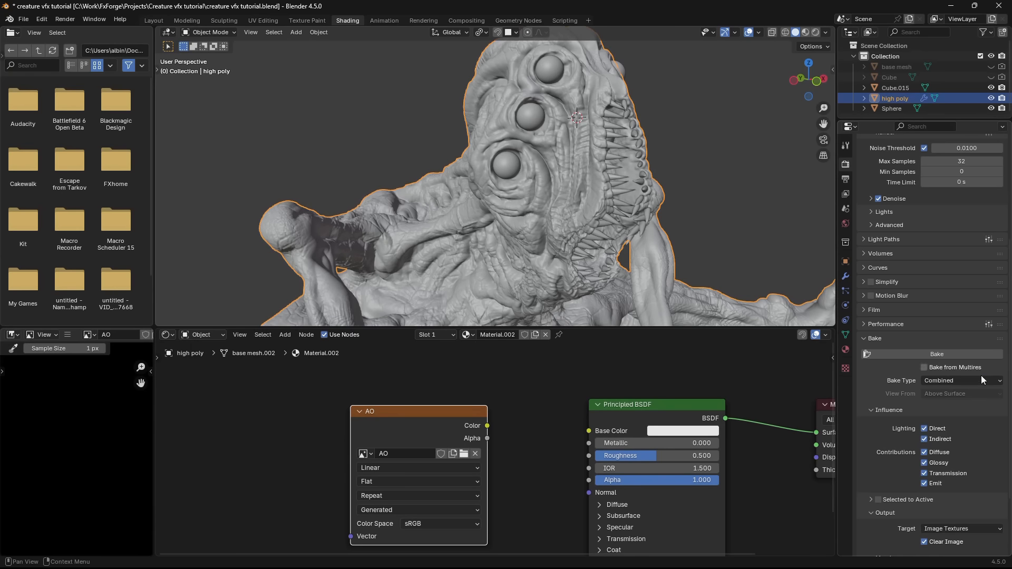
pyautogui.click(957, 381)
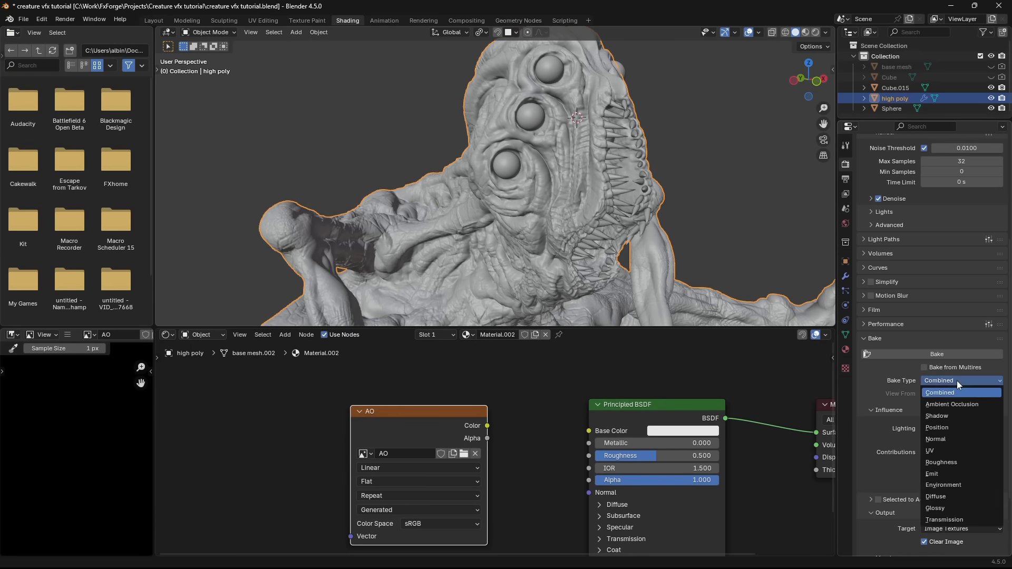
pyautogui.click(946, 406)
pyautogui.moveTo(415, 434); pyautogui.dragTo(408, 422)
pyautogui.click(927, 373)
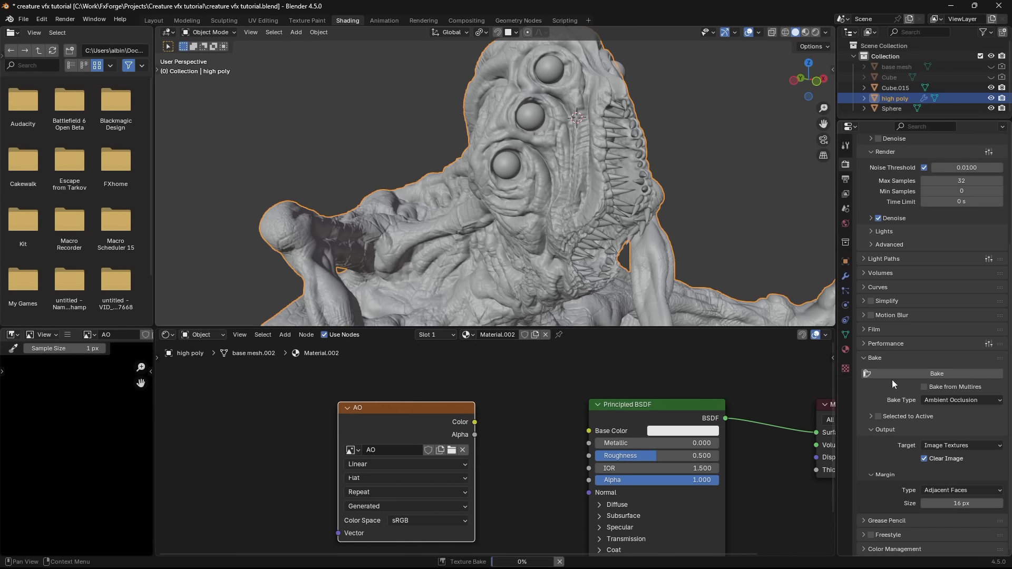
pyautogui.scroll(-2, 101, 477)
pyautogui.moveTo(101, 477); pyautogui.dragTo(127, 489, button='middle')
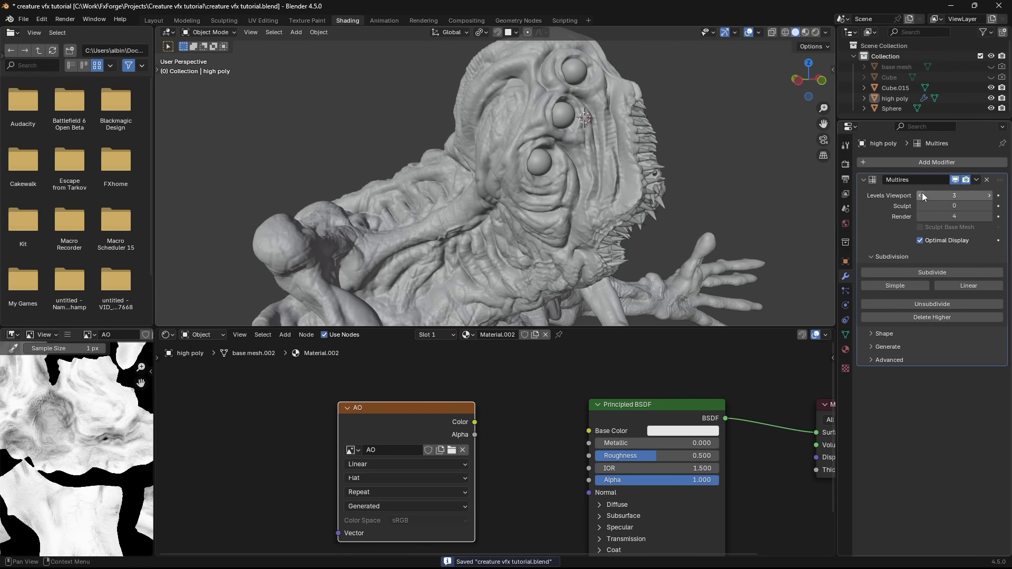
# - Lower the Multires viewport level to 0
pyautogui.click(923, 193)
pyautogui.click(923, 193)
pyautogui.click(922, 193)
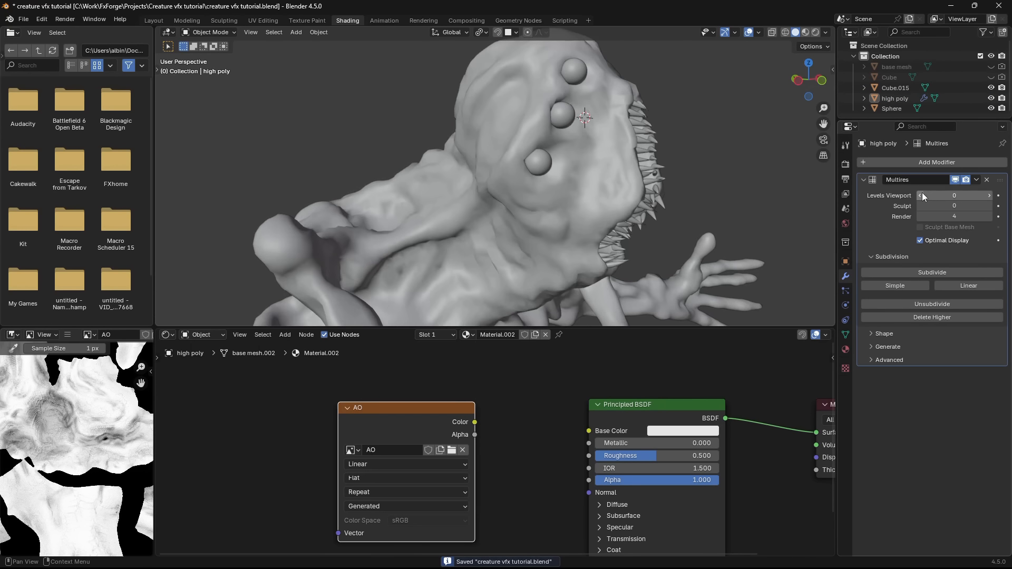
# - Show the creature in Material Preview and connect the AO texture's Color to the Principled BSDF's Base Color
pyautogui.moveTo(678, 212); pyautogui.dragTo(647, 210, button='middle')
pyautogui.scroll(3, 644, 210)
pyautogui.press('z')
pyautogui.moveTo(431, 424); pyautogui.dragTo(419, 425)
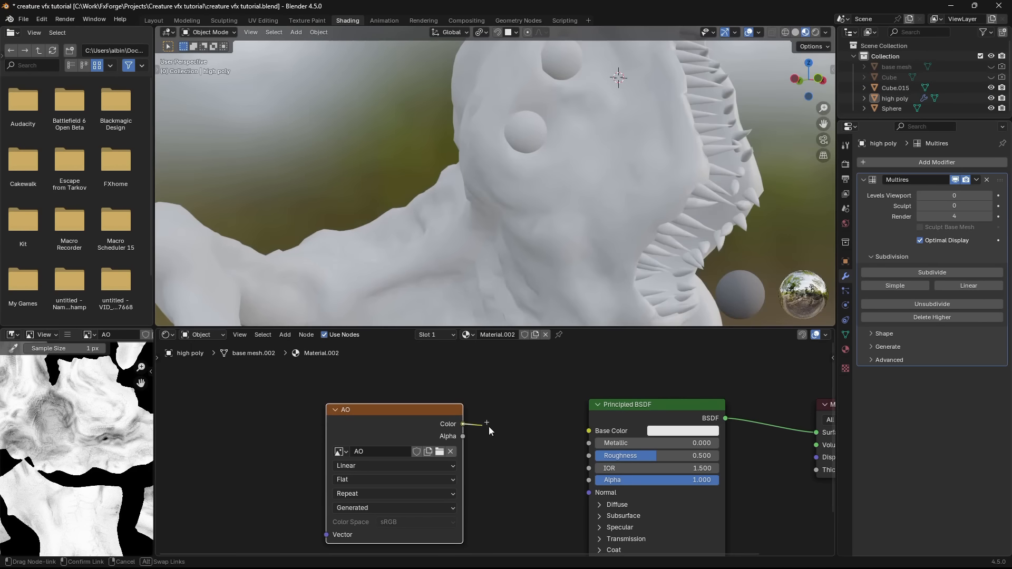
pyautogui.moveTo(488, 426); pyautogui.dragTo(589, 430)
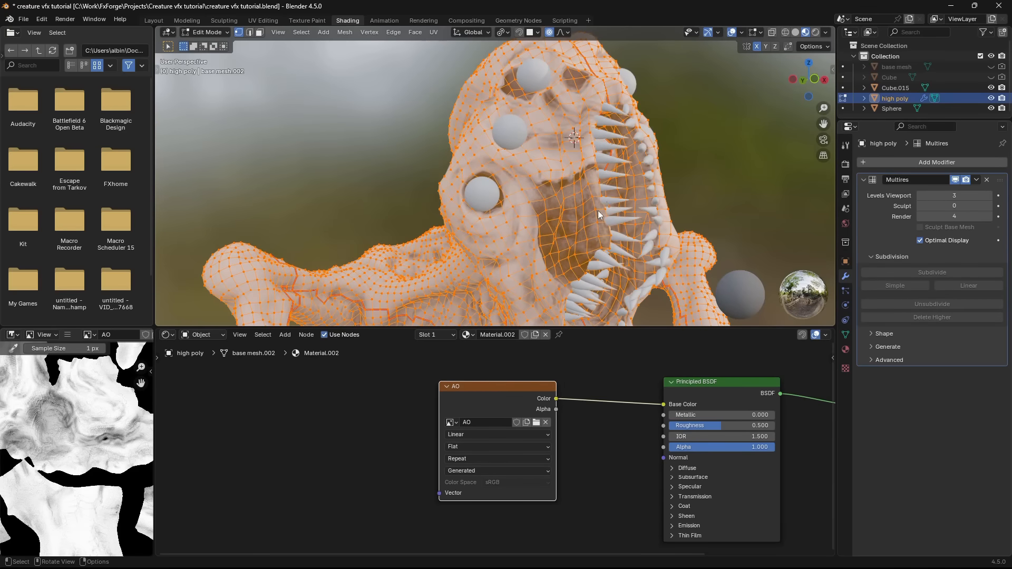
# - Examine the creature's UV layout over the baked AO map around the dark mouth area in UV Editing
pyautogui.press('Tab')
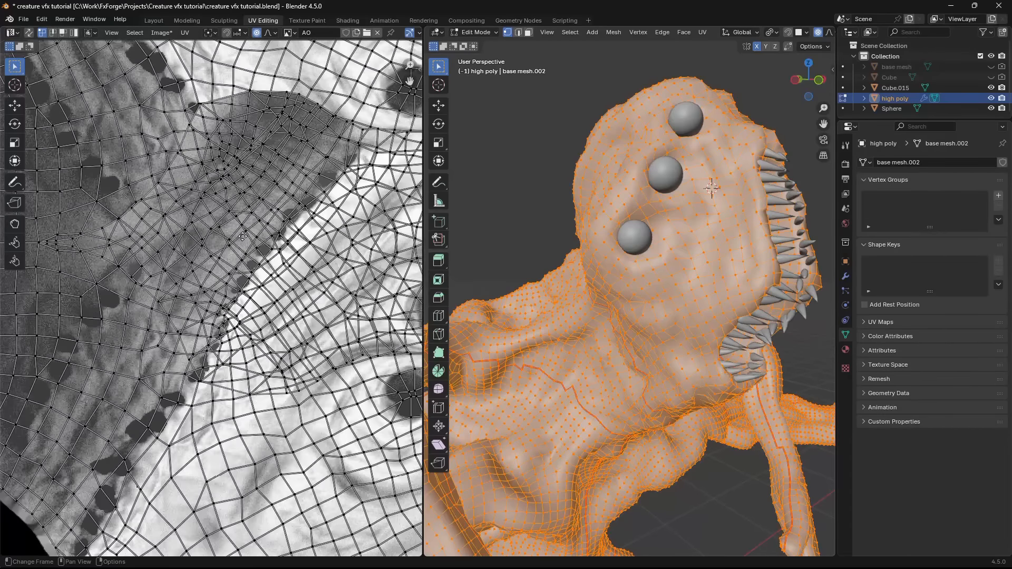
pyautogui.scroll(3, 260, 237)
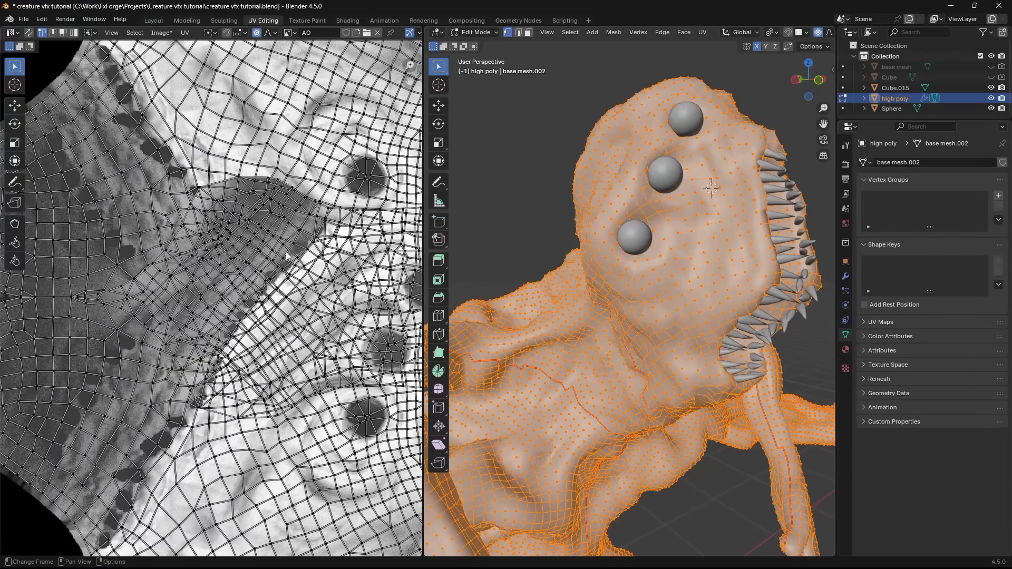
pyautogui.moveTo(286, 253); pyautogui.dragTo(297, 236, button='middle')
pyautogui.scroll(1, 298, 235)
pyautogui.scroll(-2, 653, 240)
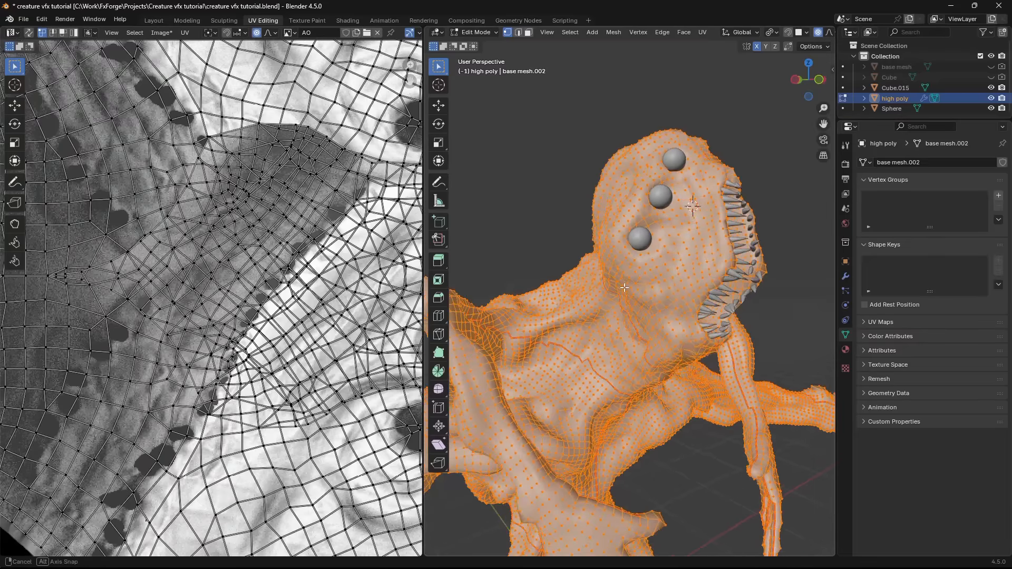
pyautogui.scroll(-2, 249, 276)
pyautogui.scroll(2, 625, 264)
pyautogui.moveTo(622, 284)
pyautogui.mouseDown(button='middle')
pyautogui.moveTo(562, 282)
pyautogui.moveTo(619, 289)
pyautogui.mouseUp(button='middle')
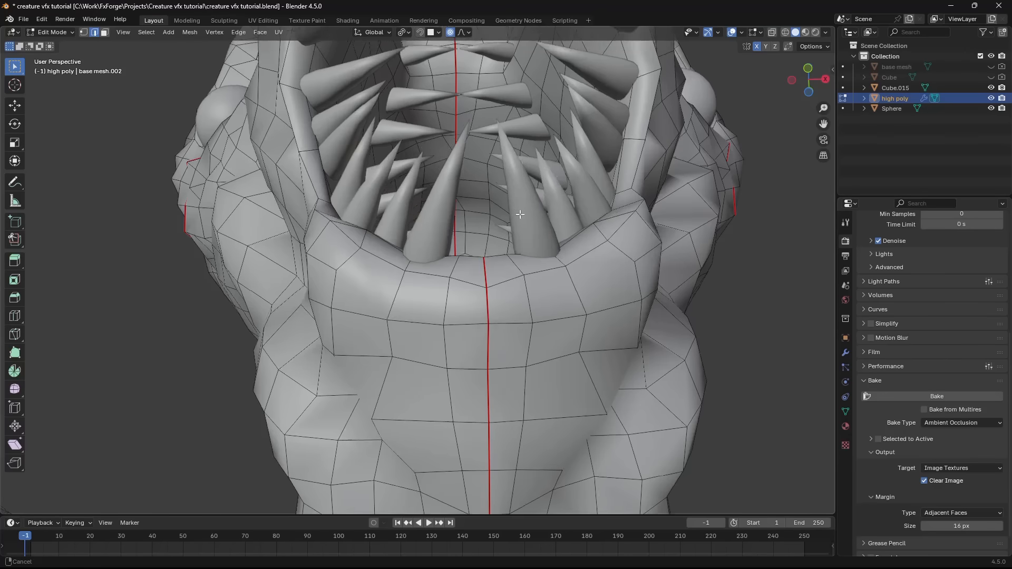
pyautogui.keyDown('ctrl'); pyautogui.moveTo(495, 287); pyautogui.dragTo(523, 284, button='middle'); pyautogui.keyUp('ctrl')
# - Mark an additional seam along the edges inside the creature's mouth
pyautogui.click(476, 263)
pyautogui.keyDown('shift'); pyautogui.click(478, 296); pyautogui.keyUp('shift')
pyautogui.scroll(-8, 495, 282)
pyautogui.press('u')
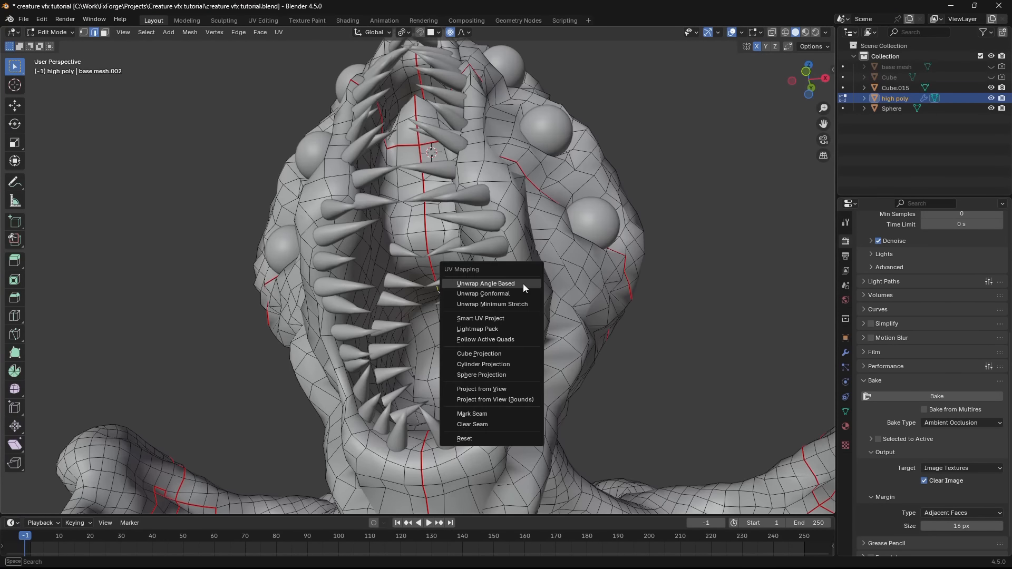
pyautogui.click(495, 413)
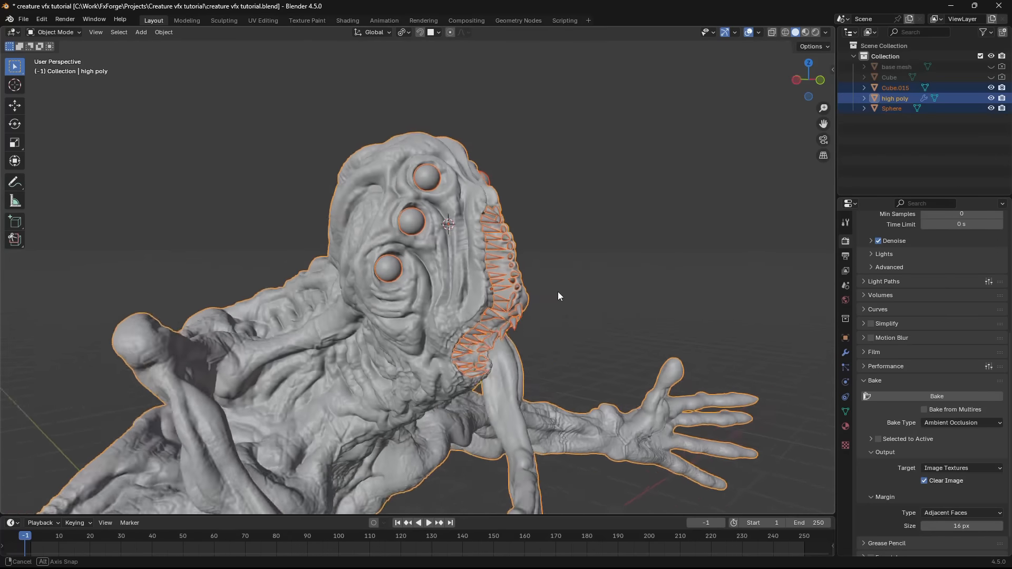
# - Select the creature's whole mesh in Edit Mode and unwrap it again with the added mouth seam
pyautogui.press('Tab')
pyautogui.moveTo(559, 292); pyautogui.dragTo(485, 259, button='middle')
pyautogui.press('a')
pyautogui.press('u')
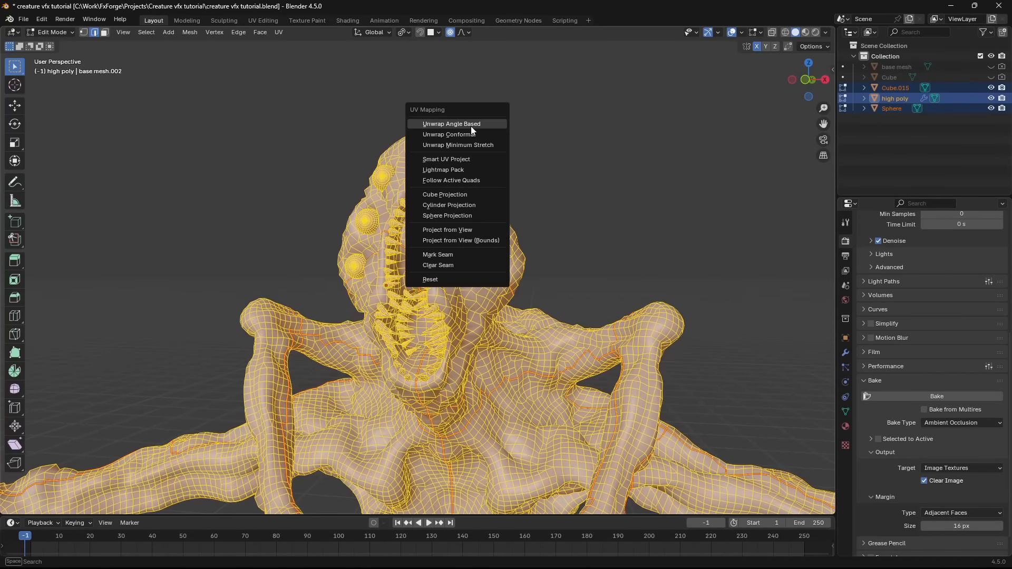
pyautogui.click(480, 215)
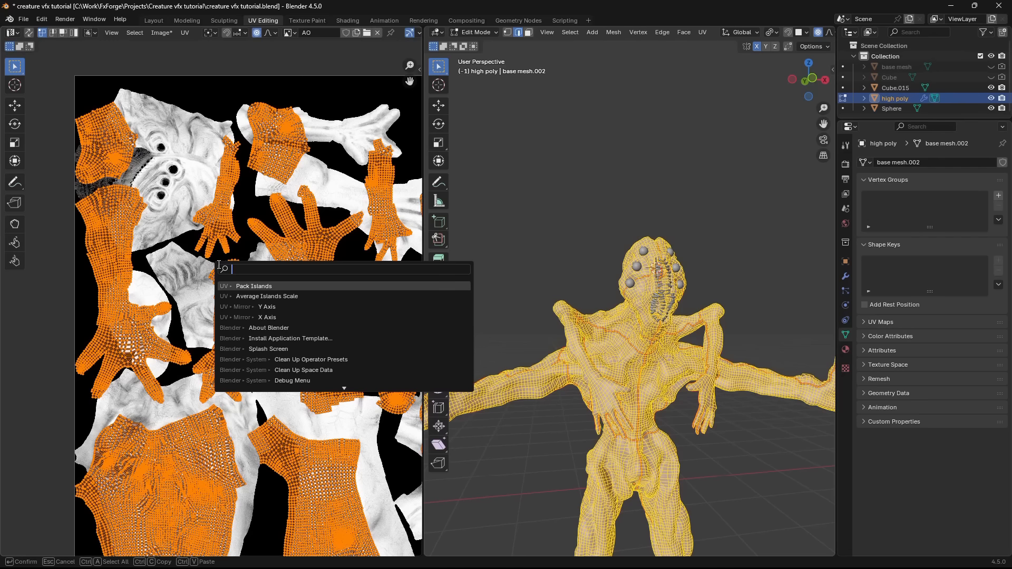
# - Pack the new UV islands and save the file
pyautogui.press('Return')
pyautogui.click(184, 419)
pyautogui.hotkey('ctrl', 's')
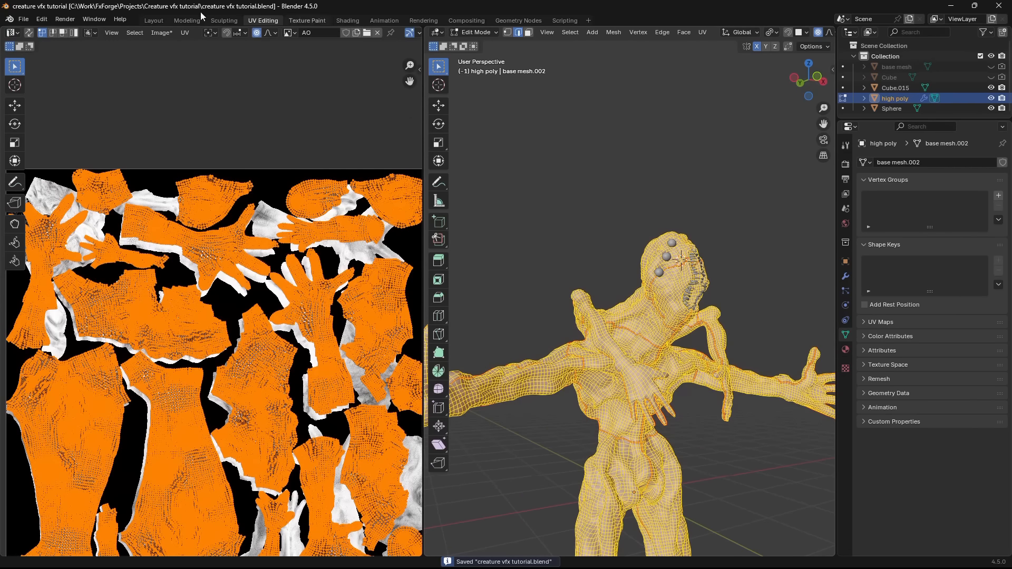
# - Bake the ambient occlusion again for the repacked UVs and inspect the map on the creature's head in Shading
pyautogui.click(153, 20)
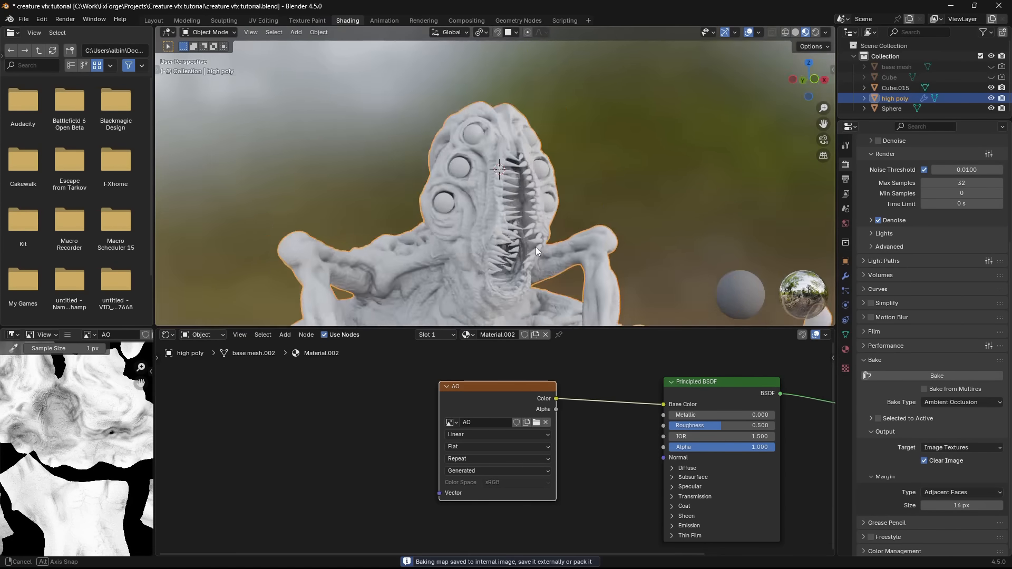
pyautogui.scroll(4, 536, 246)
pyautogui.moveTo(536, 246); pyautogui.dragTo(524, 296, button='middle')
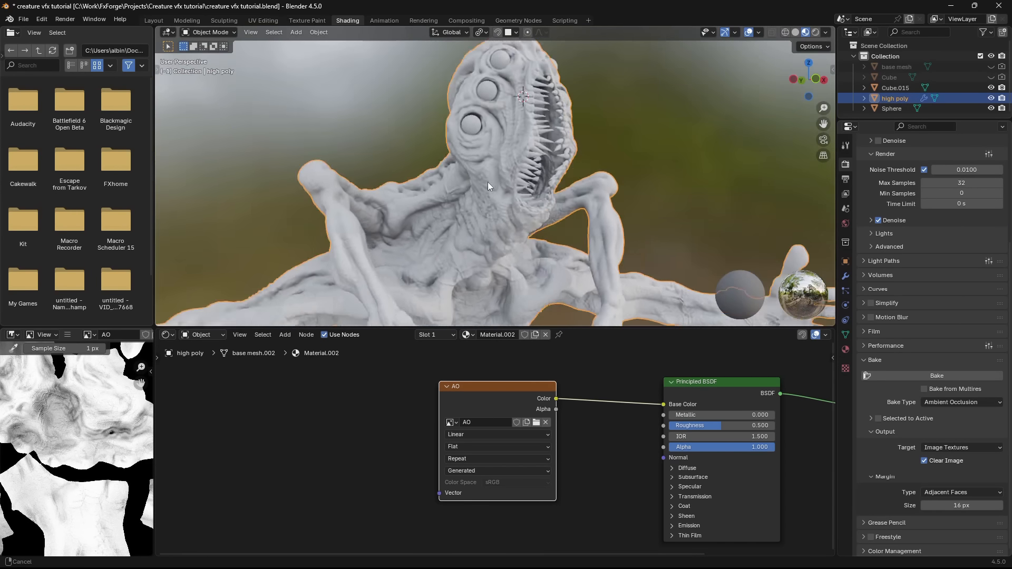
pyautogui.moveTo(488, 182); pyautogui.dragTo(533, 190, button='middle')
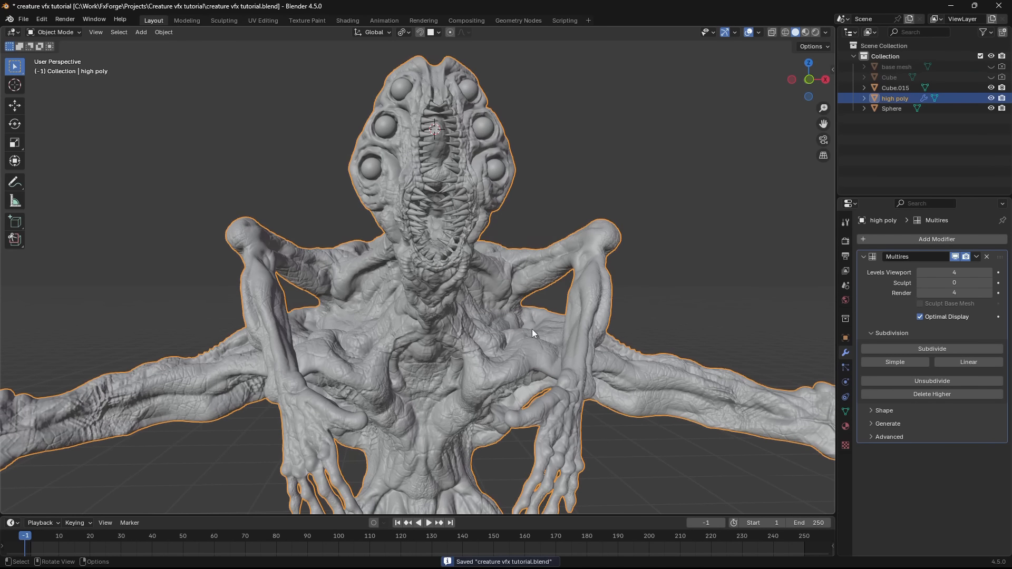
# - In the Layout workspace, set the Multires viewport level to 0, display the creature in wireframe, and save the file
pyautogui.keyDown('shift'); pyautogui.moveTo(558, 325); pyautogui.dragTo(572, 316, button='middle'); pyautogui.keyUp('shift')
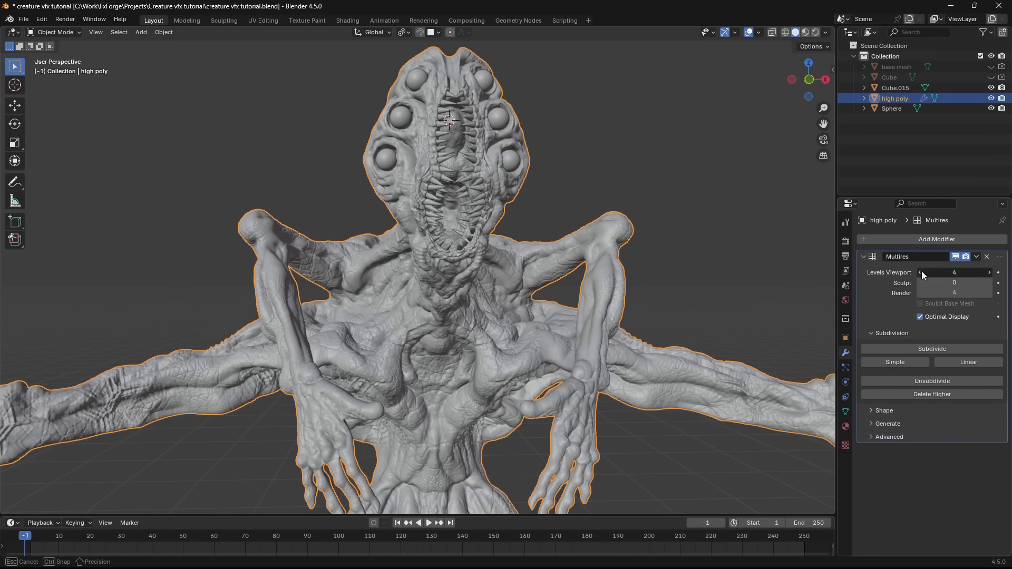
pyautogui.moveTo(922, 273); pyautogui.dragTo(865, 273)
pyautogui.moveTo(602, 283)
pyautogui.mouseDown(button='middle')
pyautogui.moveTo(656, 286)
pyautogui.moveTo(687, 366)
pyautogui.mouseUp(button='middle')
pyautogui.press('z')
pyautogui.click(567, 371)
pyautogui.scroll(-3, 566, 366)
pyautogui.hotkey('ctrl', 's')
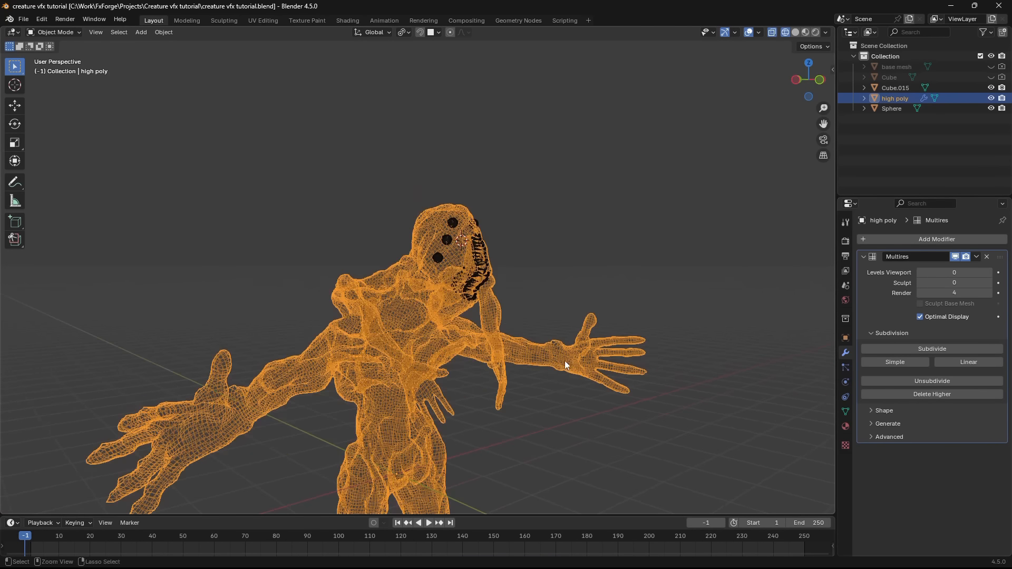
# - Examine the low-resolution creature in Material Preview and Solid shading from several angles
pyautogui.moveTo(565, 366); pyautogui.dragTo(476, 344, button='middle')
pyautogui.click(594, 333)
pyautogui.press('z')
pyautogui.scroll(-2, 612, 334)
pyautogui.press('z')
pyautogui.scroll(2, 521, 383)
pyautogui.moveTo(520, 383); pyautogui.dragTo(584, 368, button='middle')
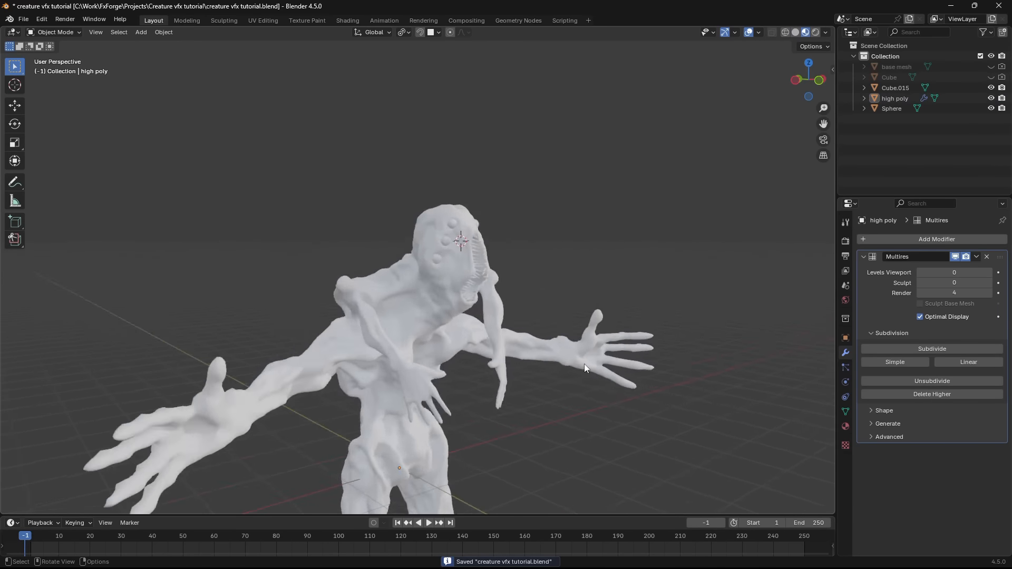
pyautogui.scroll(3, 584, 364)
pyautogui.click(472, 296)
pyautogui.press('z')
pyautogui.moveTo(688, 290)
pyautogui.mouseDown(button='middle')
pyautogui.moveTo(653, 289)
pyautogui.moveTo(653, 249)
pyautogui.mouseUp(button='middle')
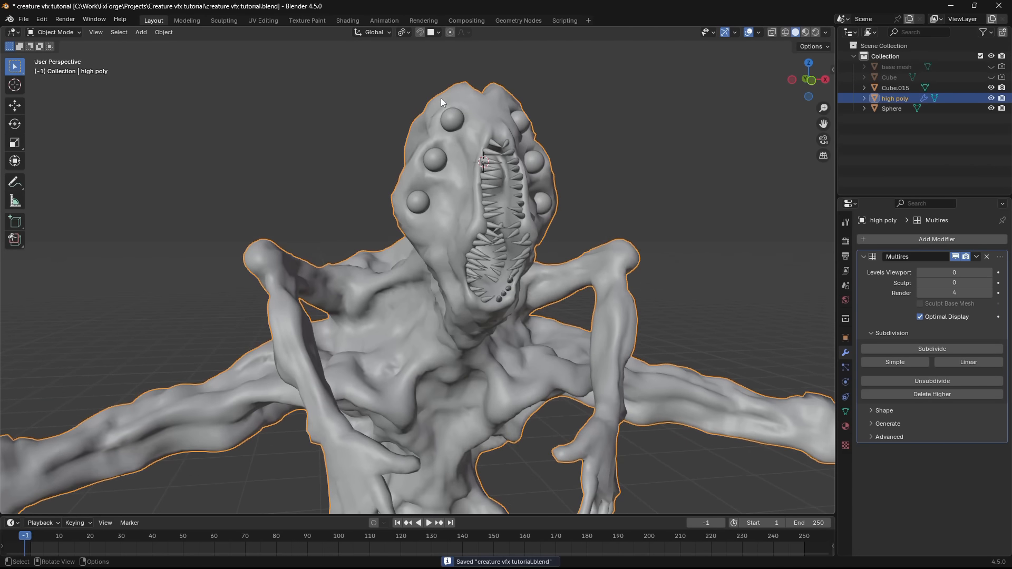
# - Add a second Image Texture node below AO with a new image named normal and its color space set to Non-Color
pyautogui.click(343, 20)
pyautogui.hotkey('shift', 'a')
pyautogui.write('image')
pyautogui.press('Return')
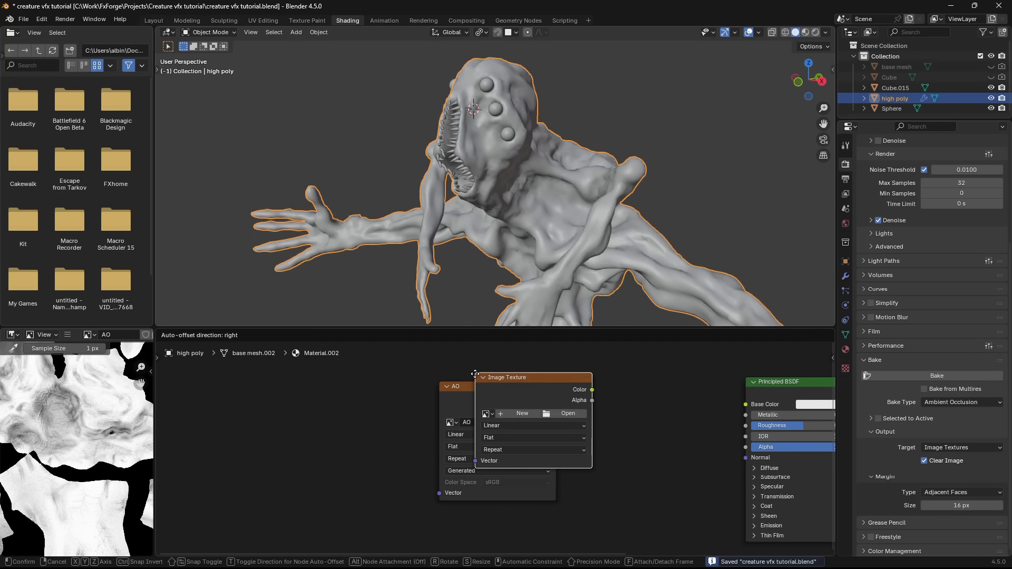
pyautogui.click(439, 519)
pyautogui.moveTo(450, 525); pyautogui.dragTo(422, 481, button='middle')
pyautogui.scroll(4, 432, 488)
pyautogui.click(466, 521)
pyautogui.press('Return')
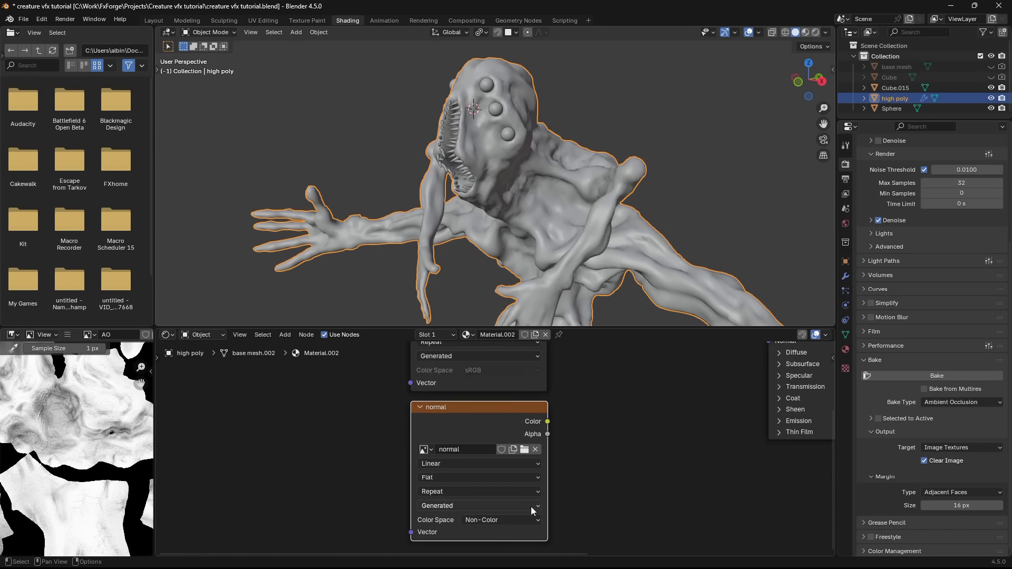
pyautogui.click(511, 473)
pyautogui.click(614, 402)
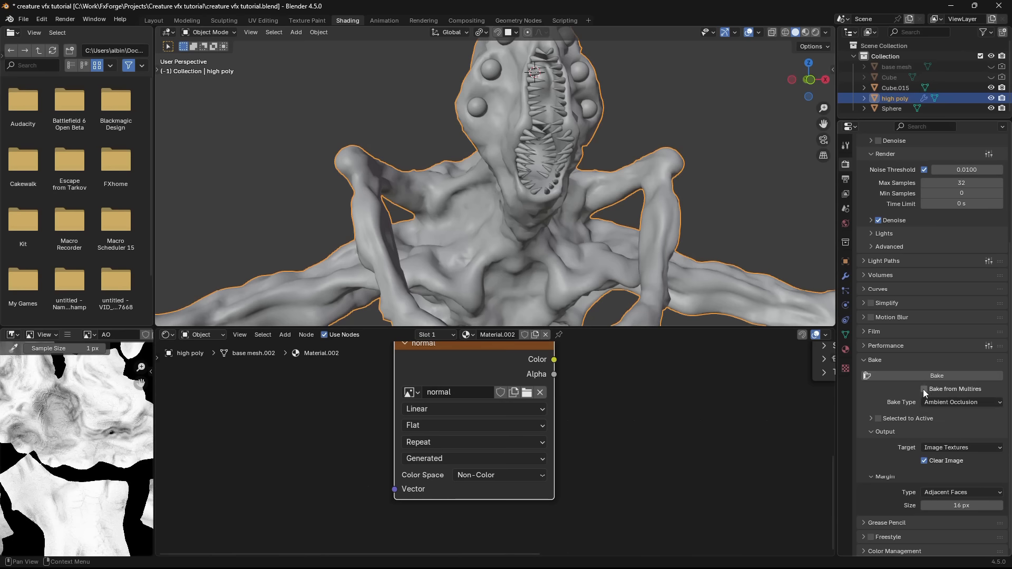
# - Enable Bake from Multires with the bake type Normals and start baking into the normal image
pyautogui.click(922, 389)
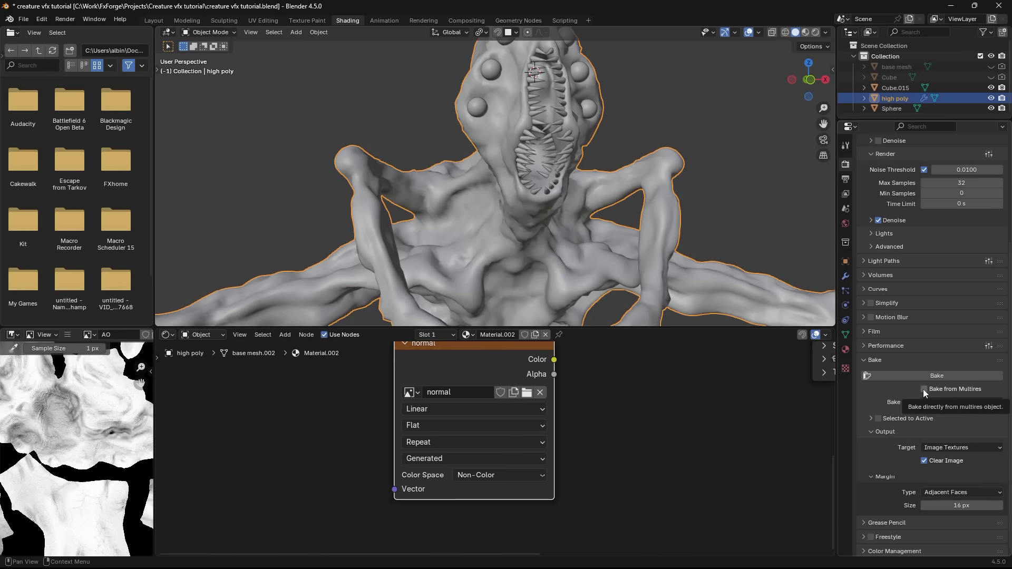
pyautogui.click(931, 403)
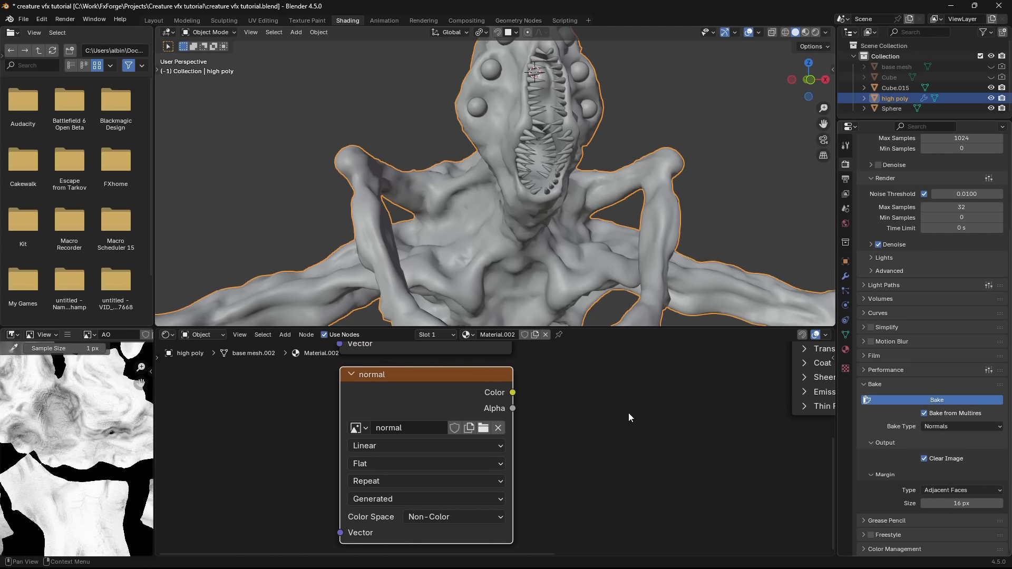
# - Save the baked ambient occlusion image as AO.png in the project folder, and save the normal image
pyautogui.click(68, 334)
pyautogui.moveTo(129, 357)
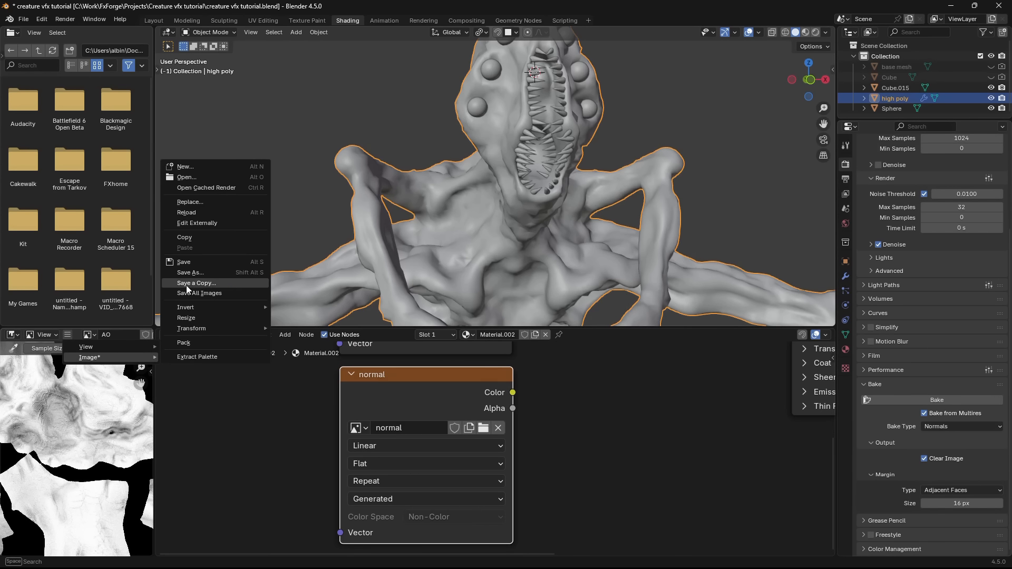
pyautogui.click(201, 275)
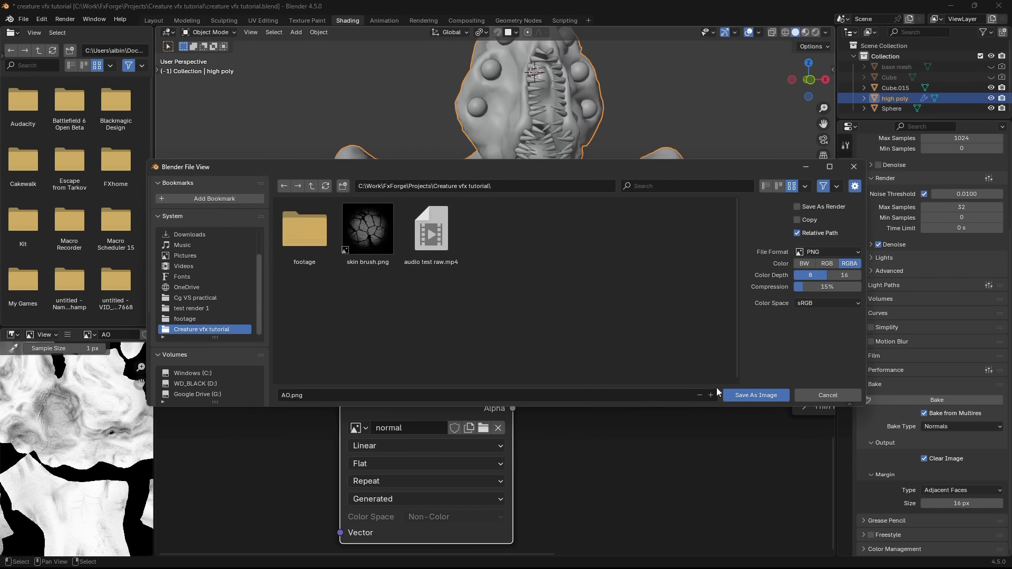
pyautogui.click(748, 394)
pyautogui.click(69, 334)
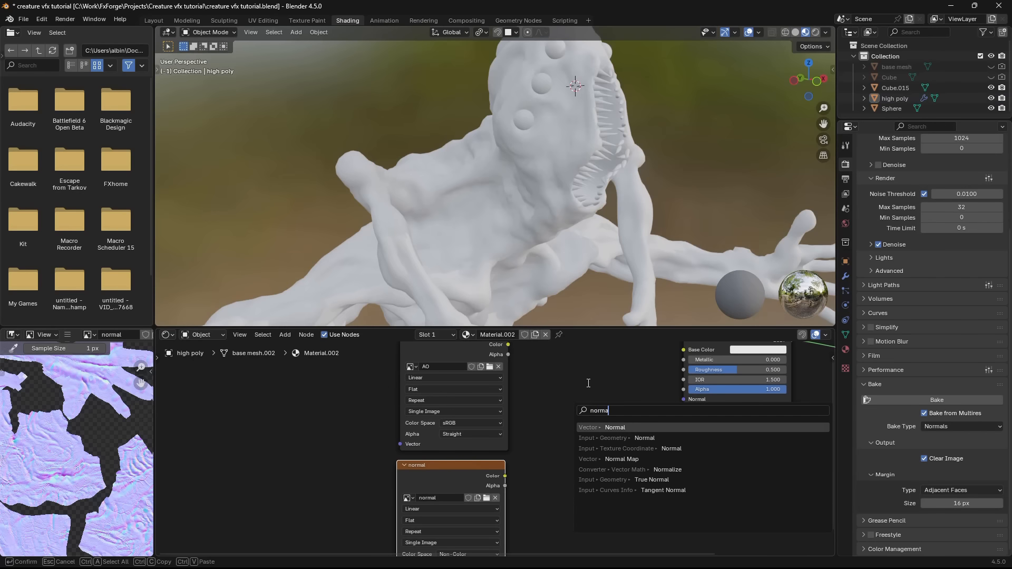
# - Add a Normal Map node between the normal texture's Color output and the Principled BSDF's Normal input
pyautogui.press('Return')
pyautogui.click(574, 407)
pyautogui.scroll(5, 510, 481)
pyautogui.moveTo(510, 481); pyautogui.dragTo(415, 458, button='middle')
pyautogui.scroll(2, 527, 434)
pyautogui.moveTo(541, 433); pyautogui.dragTo(513, 437, button='middle')
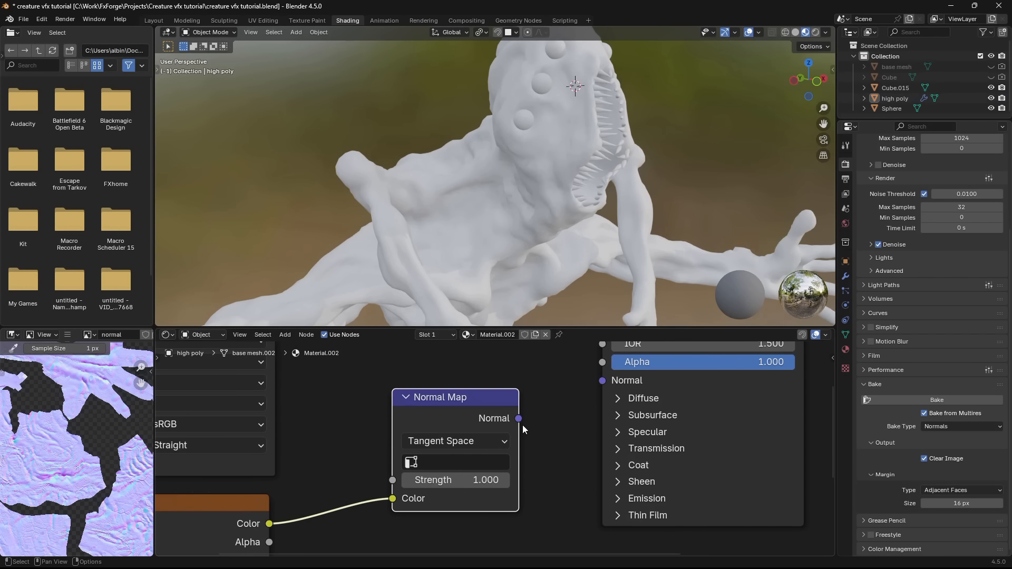
pyautogui.moveTo(519, 420); pyautogui.dragTo(599, 389)
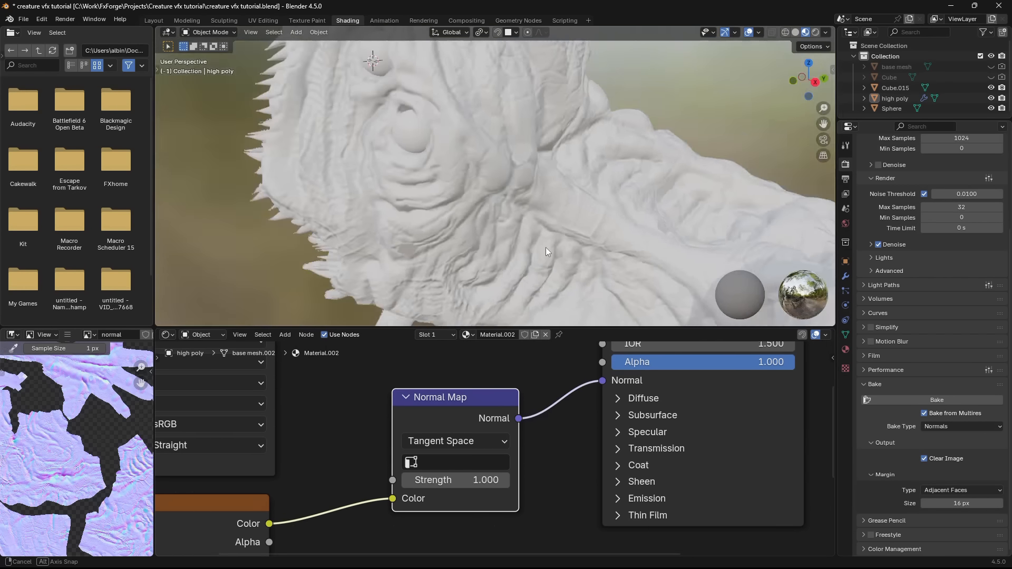
# - Try a Normal Map strength of 2.4 and check the creature in Wireframe, Solid and Material Preview shading
pyautogui.moveTo(546, 248); pyautogui.dragTo(572, 253, button='middle')
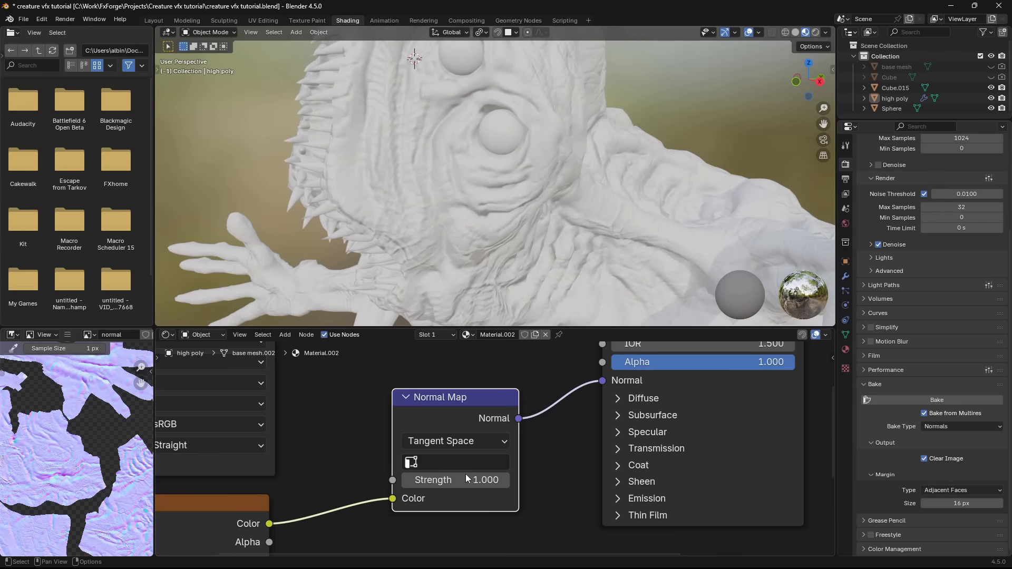
pyautogui.moveTo(468, 480)
pyautogui.mouseDown()
pyautogui.moveTo(548, 480)
pyautogui.moveTo(477, 480)
pyautogui.mouseUp()
pyautogui.press('z')
pyautogui.click(427, 264)
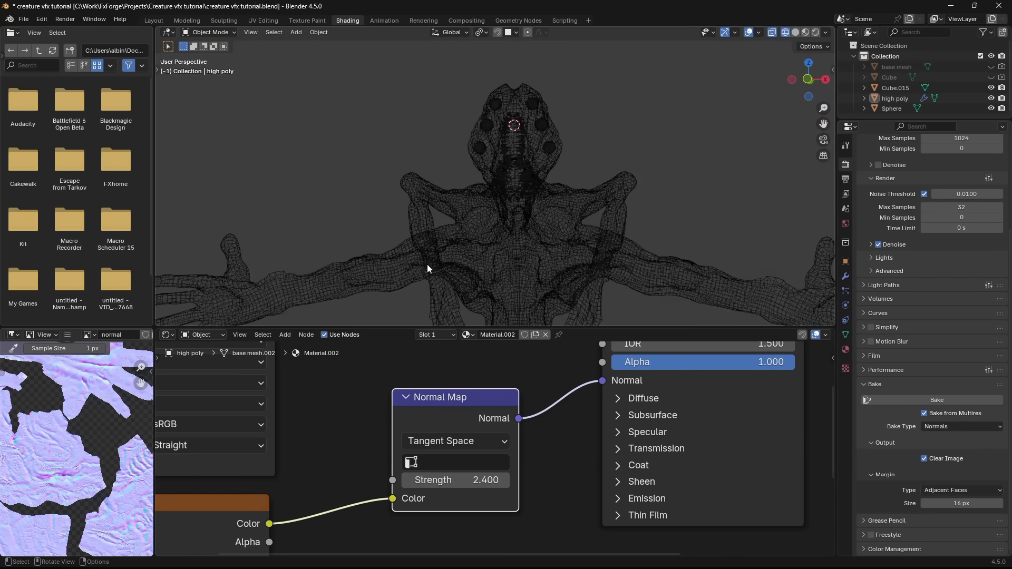
pyautogui.moveTo(427, 264); pyautogui.dragTo(542, 269, button='middle')
pyautogui.press('z')
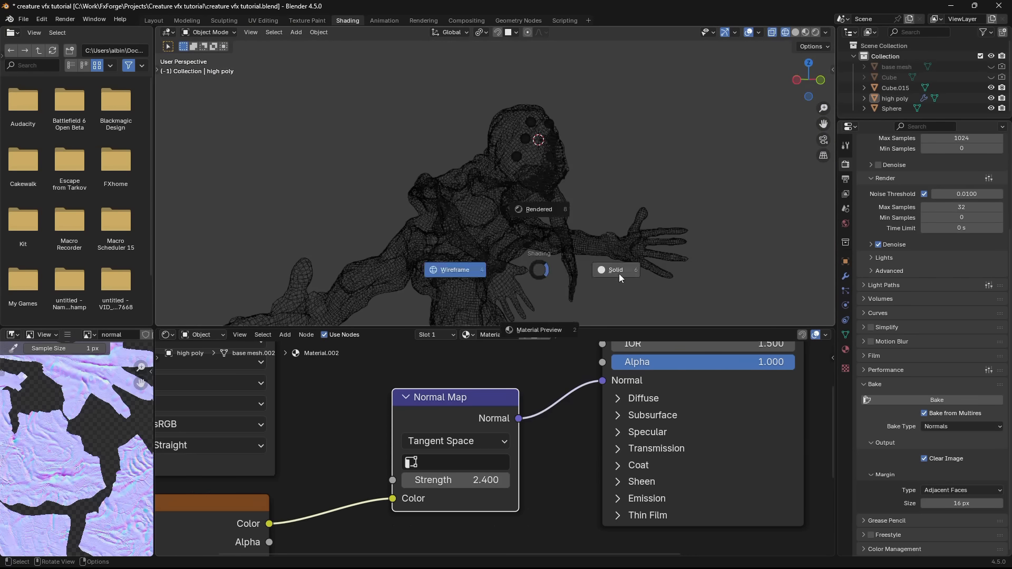
pyautogui.click(619, 273)
pyautogui.press('z')
pyautogui.click(603, 328)
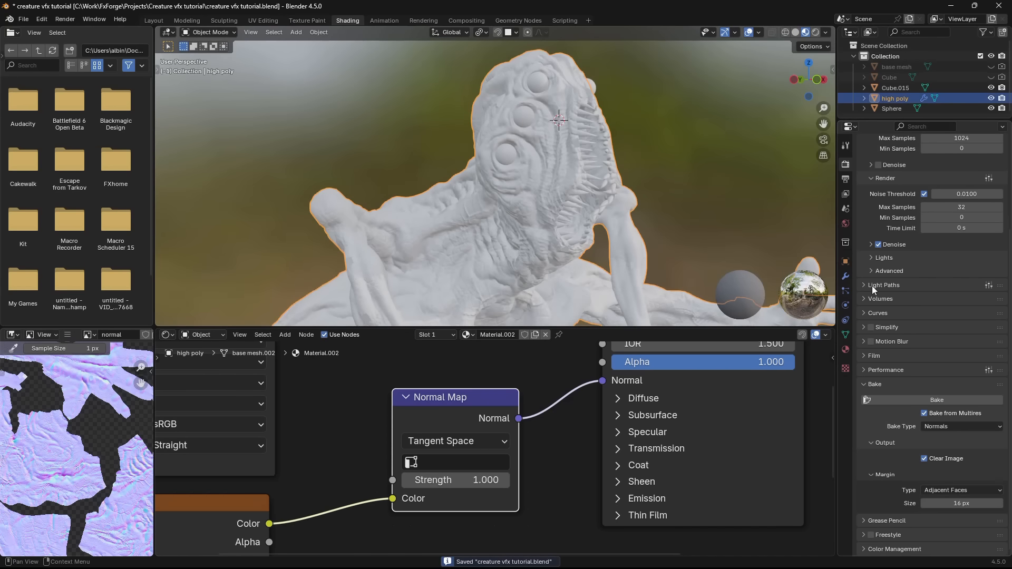
# - Set the Multires viewport level to 3 and the Normal Map strength to 0 to judge the sculpted detail alone
pyautogui.click(846, 276)
pyautogui.moveTo(685, 242); pyautogui.dragTo(587, 191, button='middle')
pyautogui.scroll(5, 498, 269)
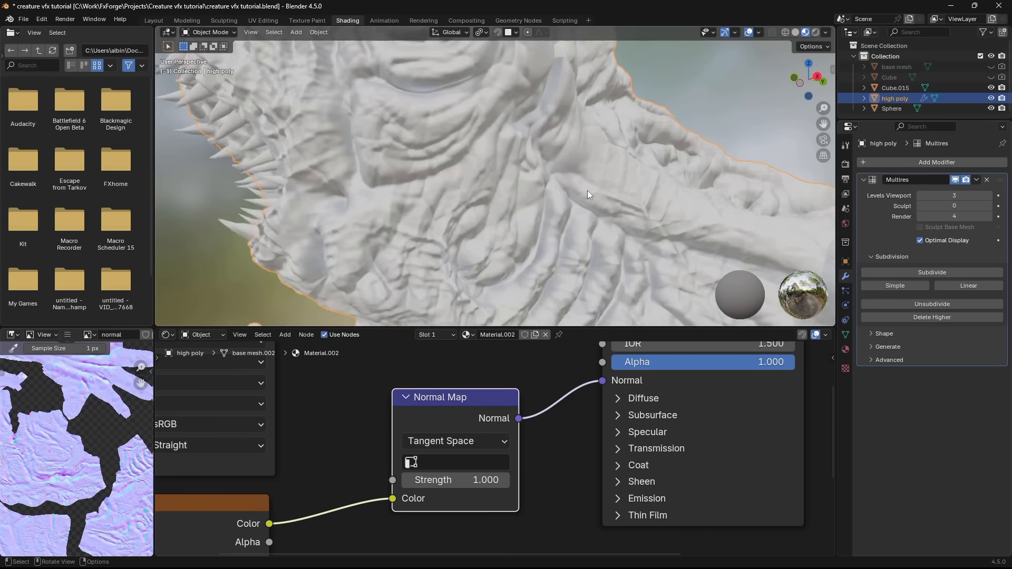
pyautogui.scroll(2, 587, 191)
pyautogui.moveTo(464, 480); pyautogui.dragTo(422, 481)
pyautogui.scroll(-6, 474, 243)
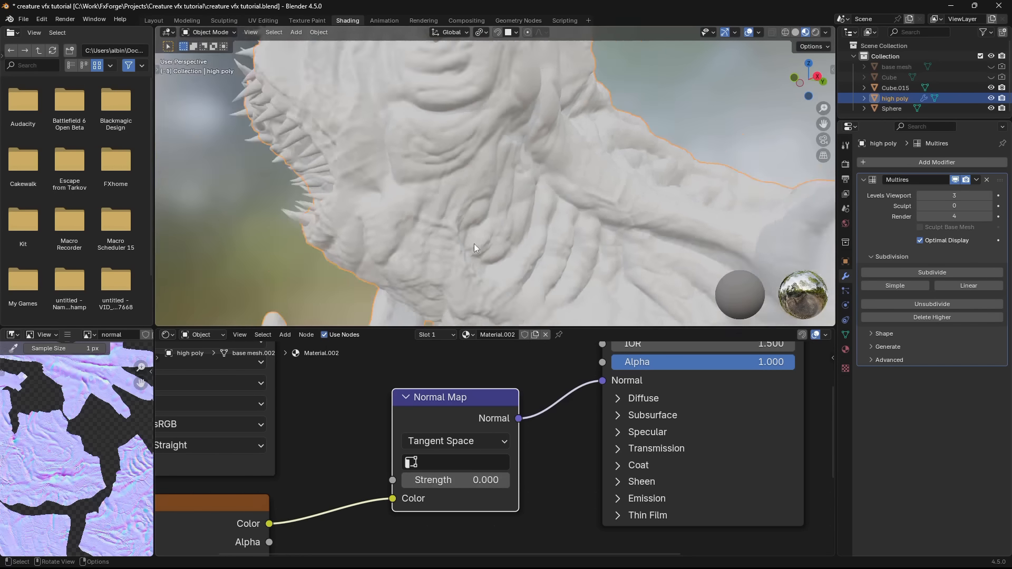
# - Compare the creature's surface detail in Wireframe, Solid and Material Preview shading from several angles
pyautogui.moveTo(473, 243)
pyautogui.mouseDown(button='middle')
pyautogui.moveTo(539, 259)
pyautogui.moveTo(561, 252)
pyautogui.mouseUp(button='middle')
pyautogui.moveTo(501, 211); pyautogui.dragTo(586, 217, button='middle')
pyautogui.press('z')
pyautogui.click(476, 232)
pyautogui.scroll(-3, 476, 232)
pyautogui.press('z')
pyautogui.click(645, 227)
pyautogui.moveTo(646, 227); pyautogui.dragTo(595, 243, button='middle')
pyautogui.hotkey('alt', 'a')
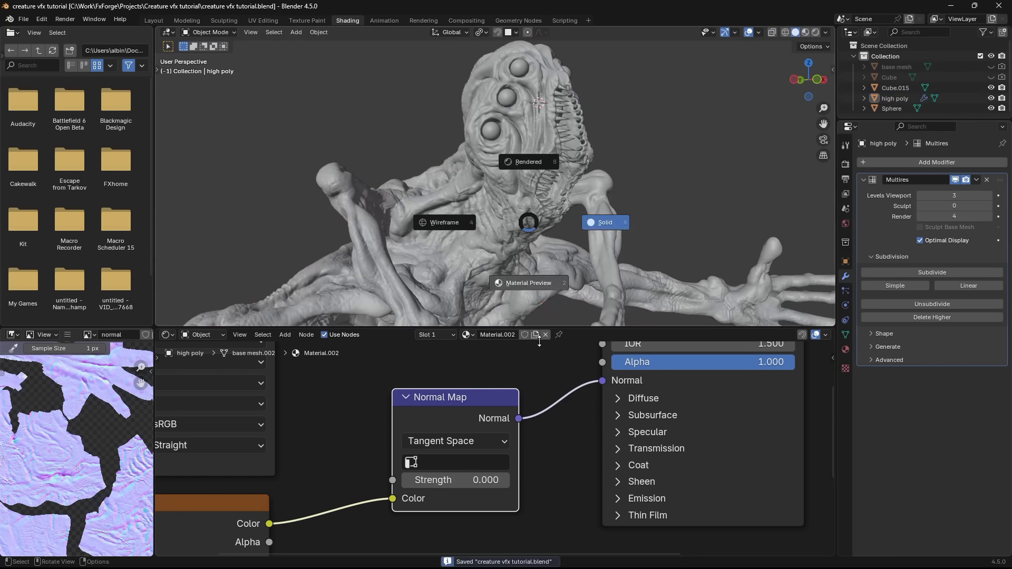
pyautogui.click(527, 283)
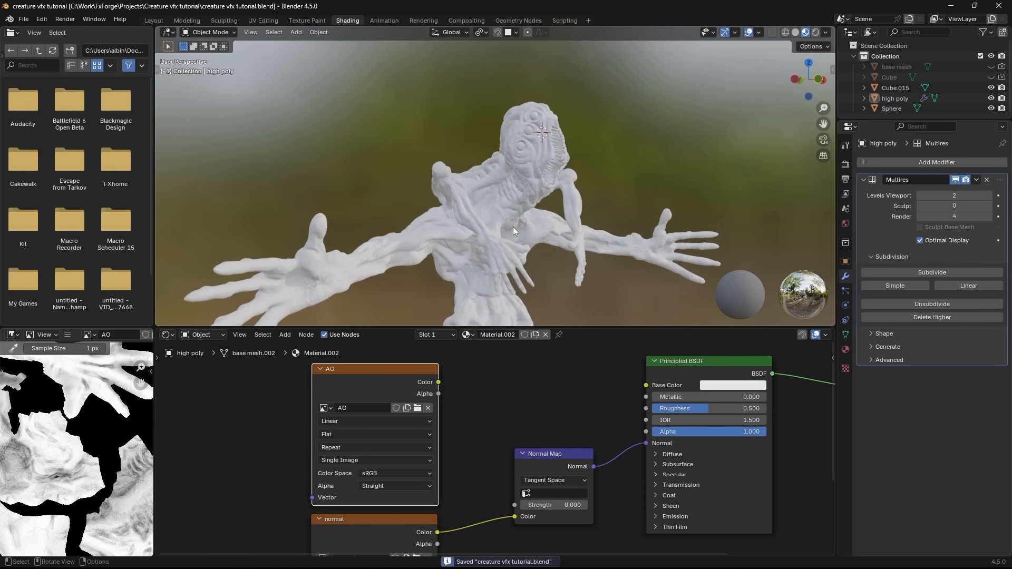
pyautogui.moveTo(514, 226)
pyautogui.mouseDown(button='middle')
pyautogui.moveTo(533, 204)
pyautogui.moveTo(492, 107)
pyautogui.mouseUp(button='middle')
pyautogui.moveTo(549, 209); pyautogui.dragTo(609, 286, button='middle')
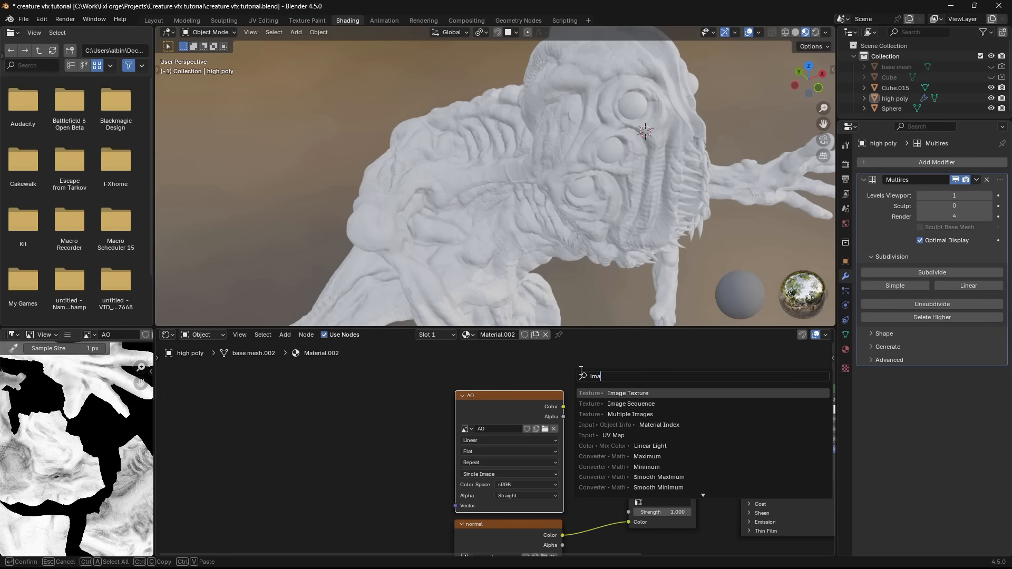
# - Add an Image Texture node with a new 4096 x 4096 px image named diffuse and link its color to Base Color
pyautogui.click(595, 390)
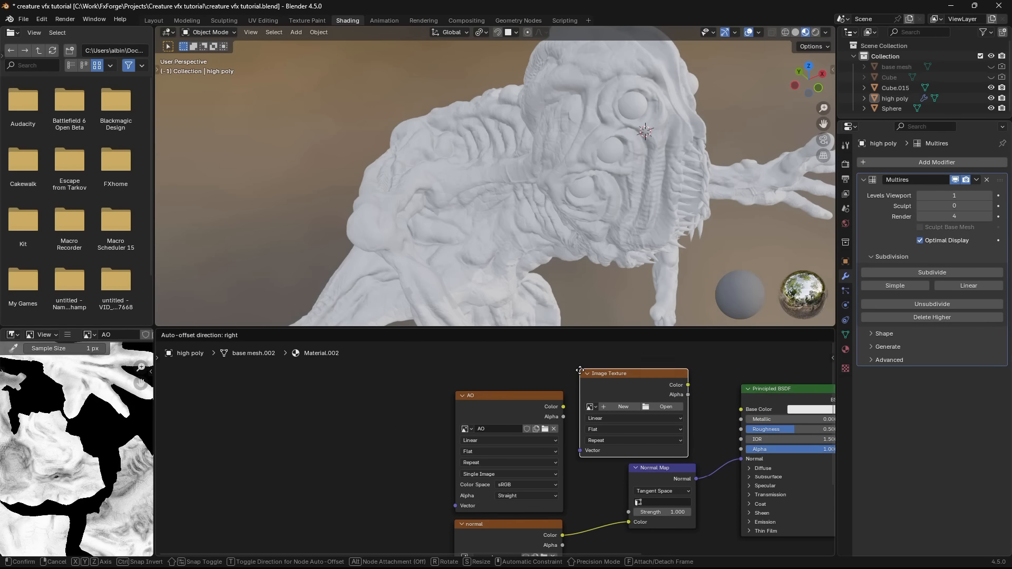
pyautogui.click(578, 360)
pyautogui.scroll(1, 579, 360)
pyautogui.click(514, 410)
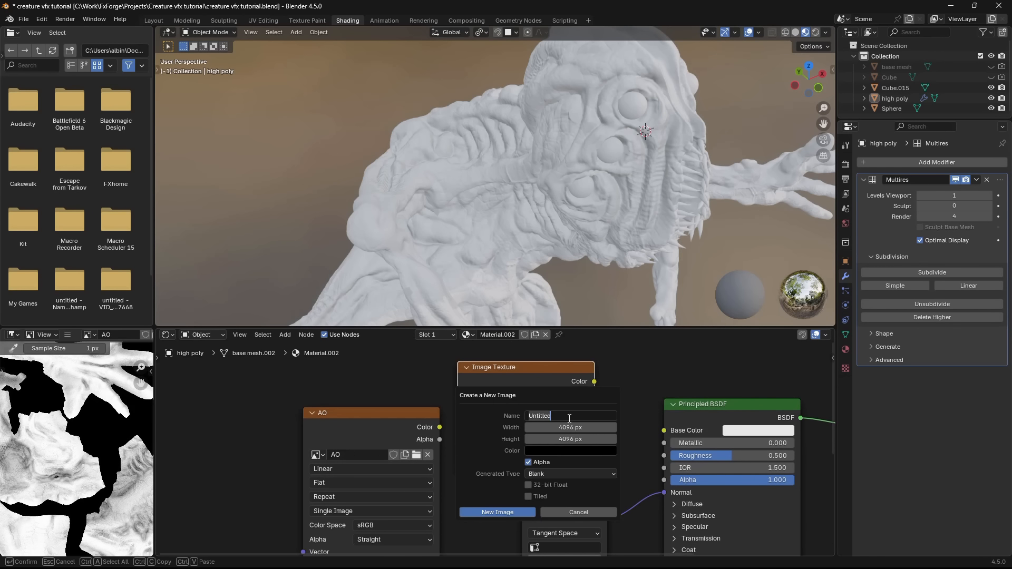
pyautogui.write('diffuse')
pyautogui.press('Return')
pyautogui.scroll(1, 466, 398)
pyautogui.moveTo(589, 438); pyautogui.dragTo(607, 446)
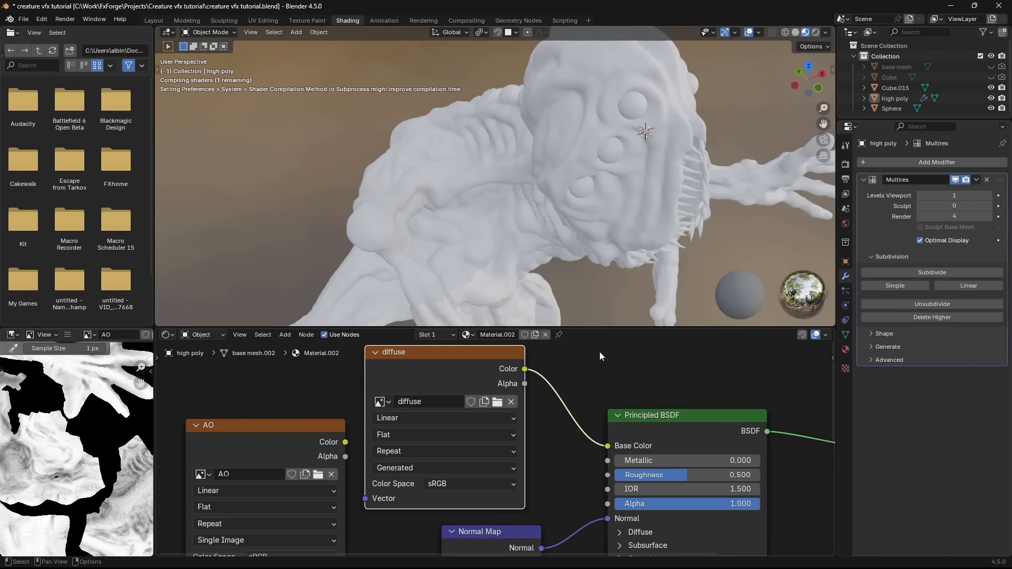
# - Switch to the Texture Paint workspace and narrow the image editor to enlarge the 3D viewport
pyautogui.click(154, 20)
pyautogui.click(319, 21)
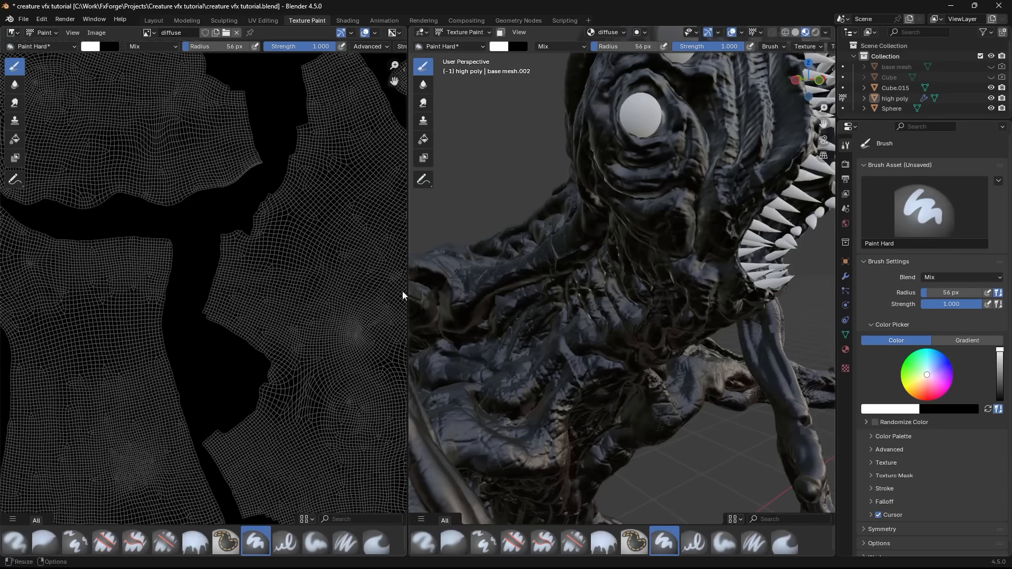
pyautogui.moveTo(411, 282); pyautogui.dragTo(75, 263)
pyautogui.moveTo(75, 263); pyautogui.dragTo(95, 263)
# - Try painting white strokes on the creature's neck with the Paint Hard brush and undo them
pyautogui.moveTo(514, 222); pyautogui.dragTo(488, 289)
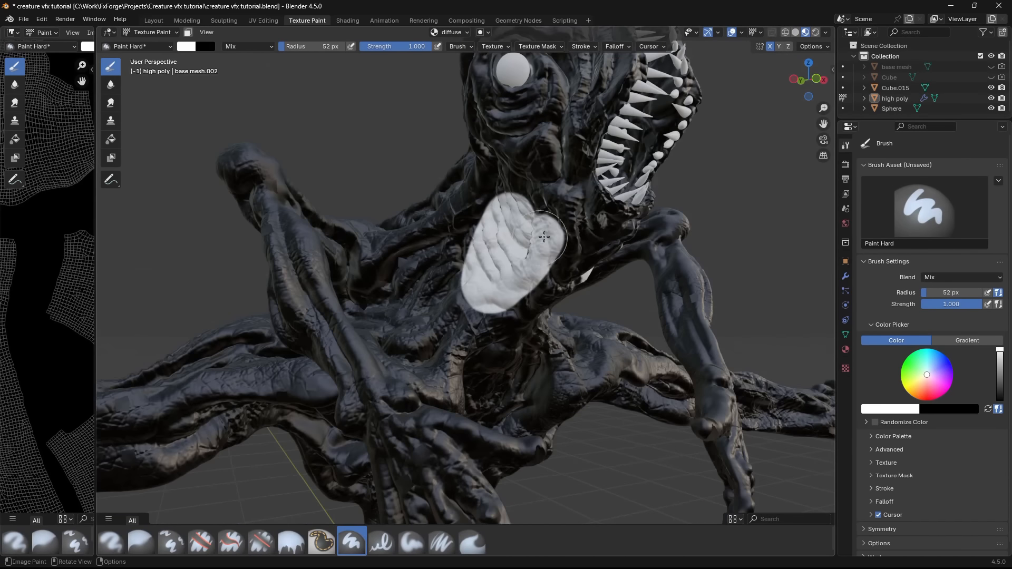
pyautogui.moveTo(544, 237); pyautogui.dragTo(585, 211, button='middle')
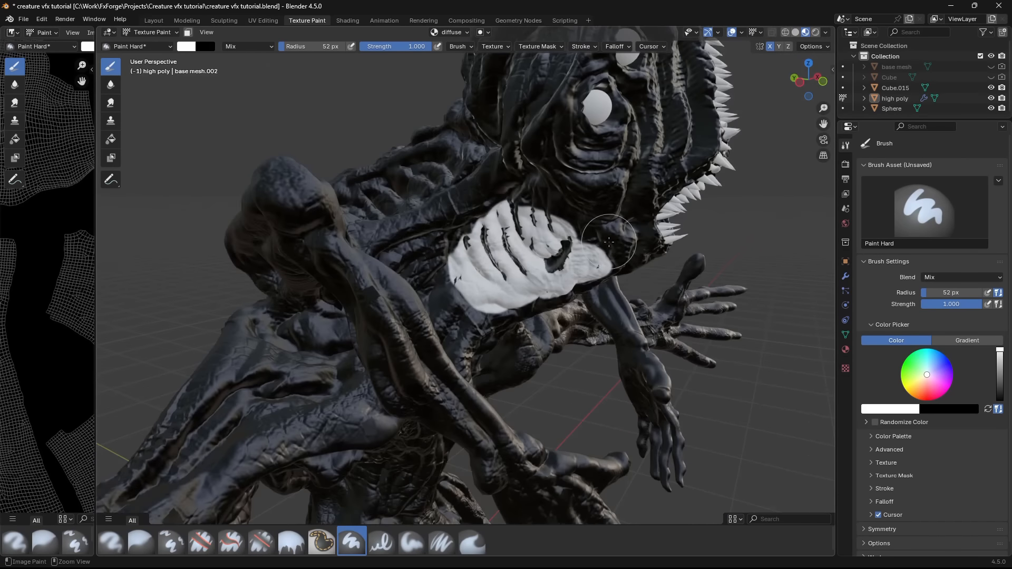
pyautogui.hotkey('ctrl', 'z')
pyautogui.moveTo(574, 152)
pyautogui.mouseDown()
pyautogui.moveTo(558, 196)
pyautogui.moveTo(518, 226)
pyautogui.mouseUp()
pyautogui.moveTo(518, 226); pyautogui.dragTo(463, 158, button='middle')
pyautogui.hotkey('ctrl', 'z')
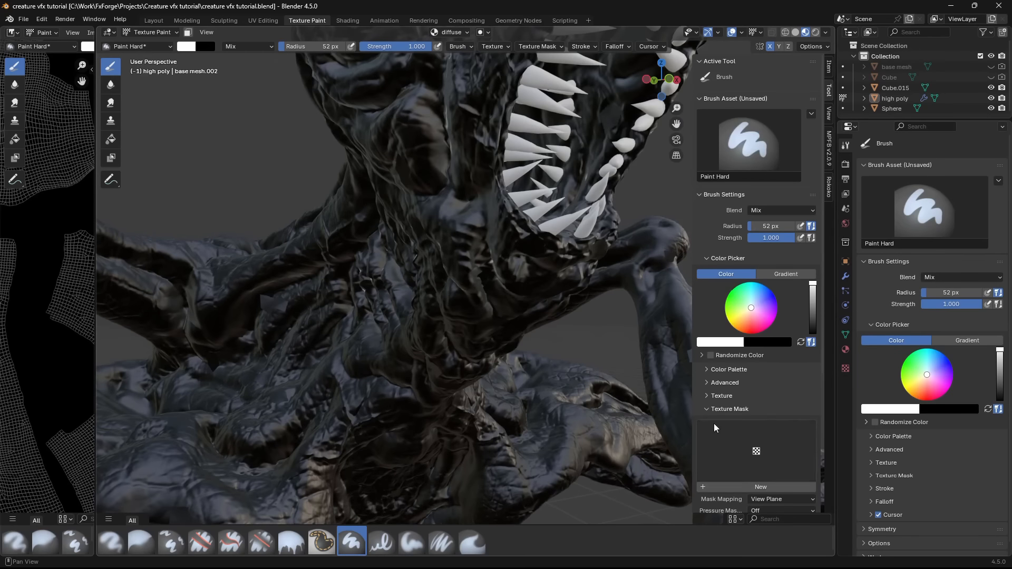
# - Assign the existing cracked skin texture as the paint brush's texture mask
pyautogui.click(748, 408)
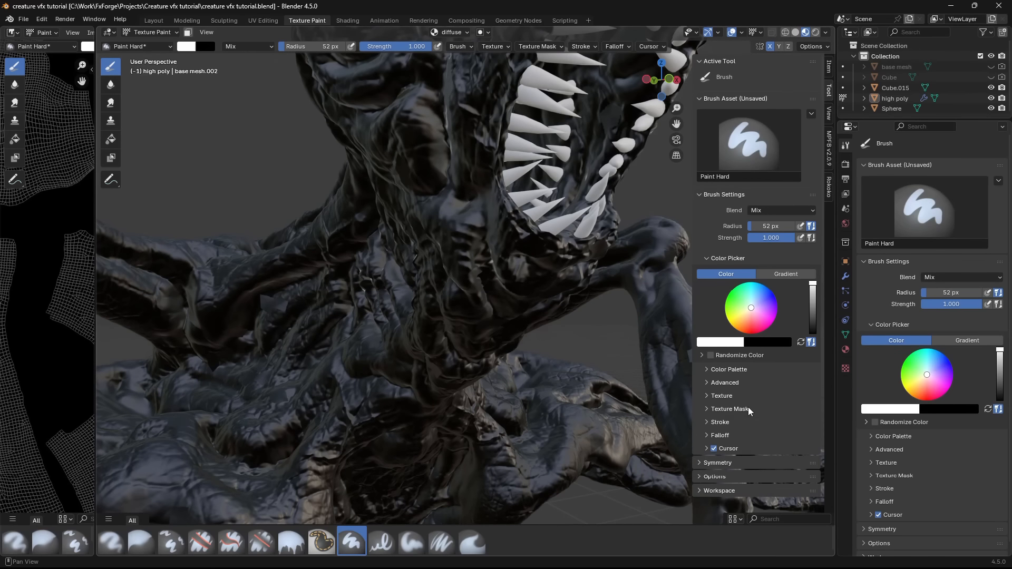
pyautogui.click(748, 408)
pyautogui.click(757, 461)
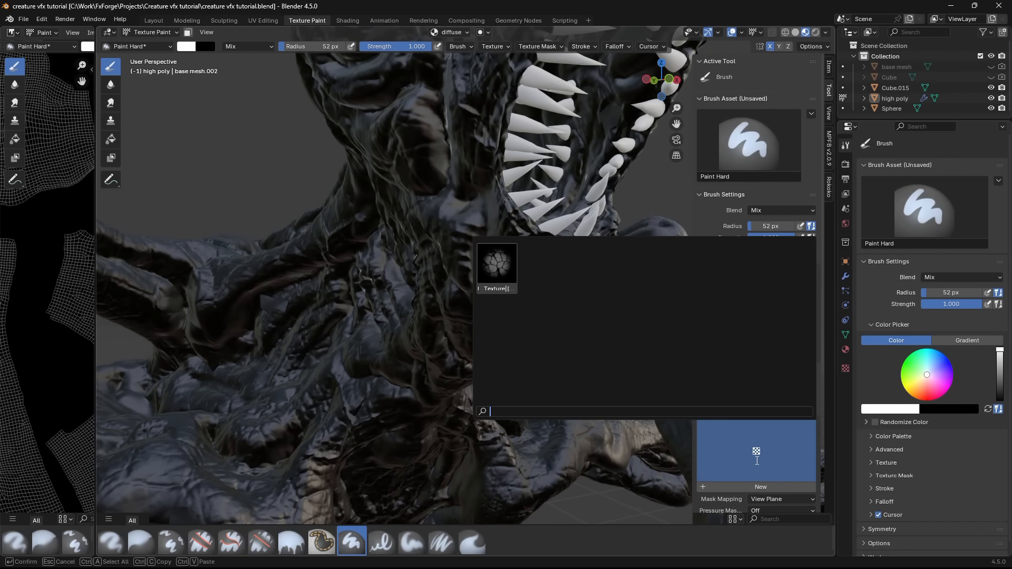
pyautogui.click(509, 278)
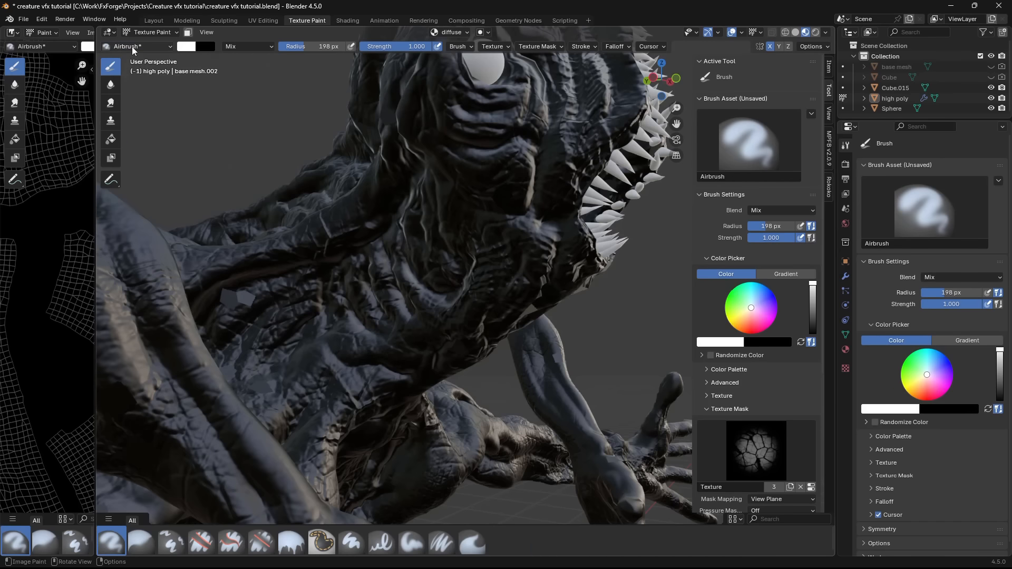
# - Choose the Airbrush for painting and set its radius to 170 px
pyautogui.click(133, 48)
pyautogui.click(139, 100)
pyautogui.press('f')
pyautogui.click(361, 280)
# - Try airbrushing the white crack pattern onto the creature's neck and undo the strokes
pyautogui.moveTo(540, 219); pyautogui.dragTo(544, 238)
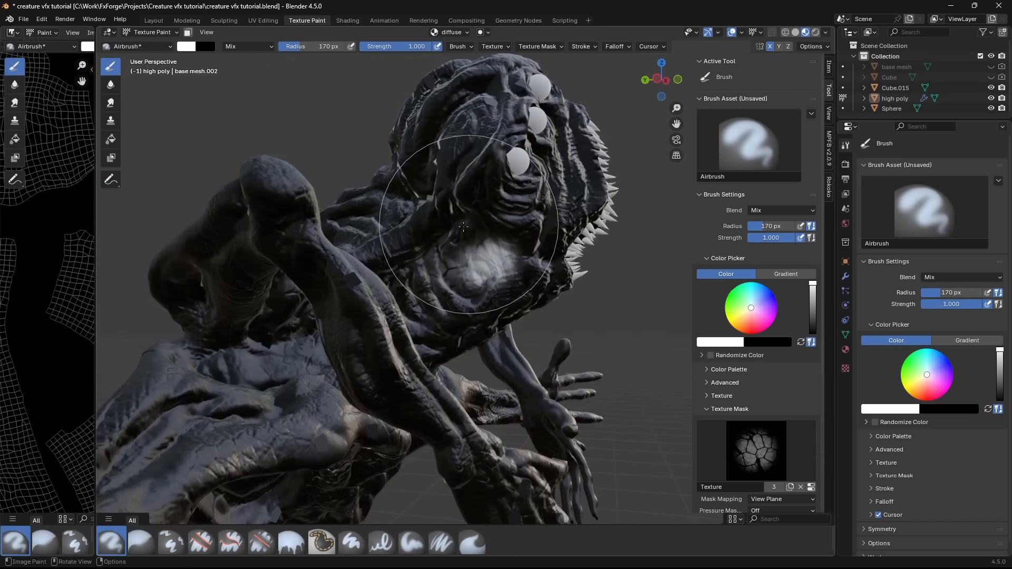
pyautogui.moveTo(463, 227); pyautogui.dragTo(457, 225, button='middle')
pyautogui.scroll(3, 456, 211)
pyautogui.scroll(-3, 520, 288)
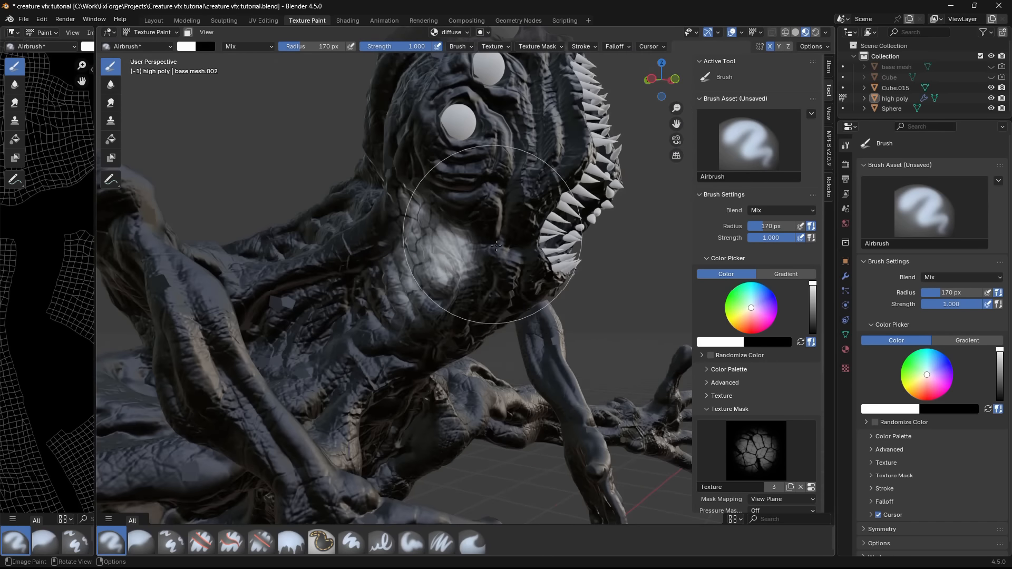
pyautogui.hotkey('ctrl', 'z')
# - Save the file and airbrush the creature's body dark blue with a 97 px radius and 0.453 strength
pyautogui.moveTo(519, 237); pyautogui.dragTo(581, 220, button='middle')
pyautogui.hotkey('ctrl', 's')
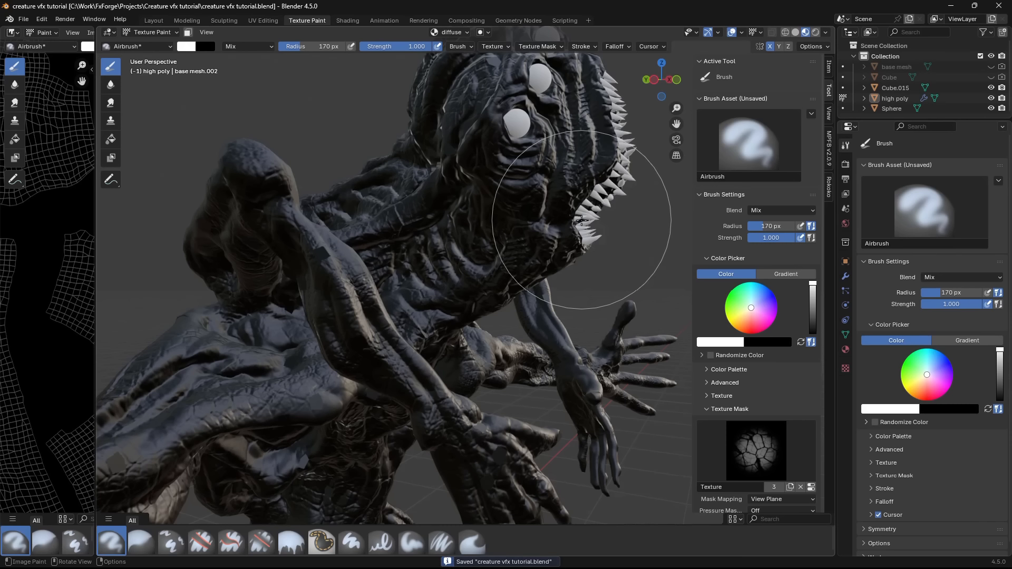
pyautogui.moveTo(562, 227); pyautogui.dragTo(464, 137, button='middle')
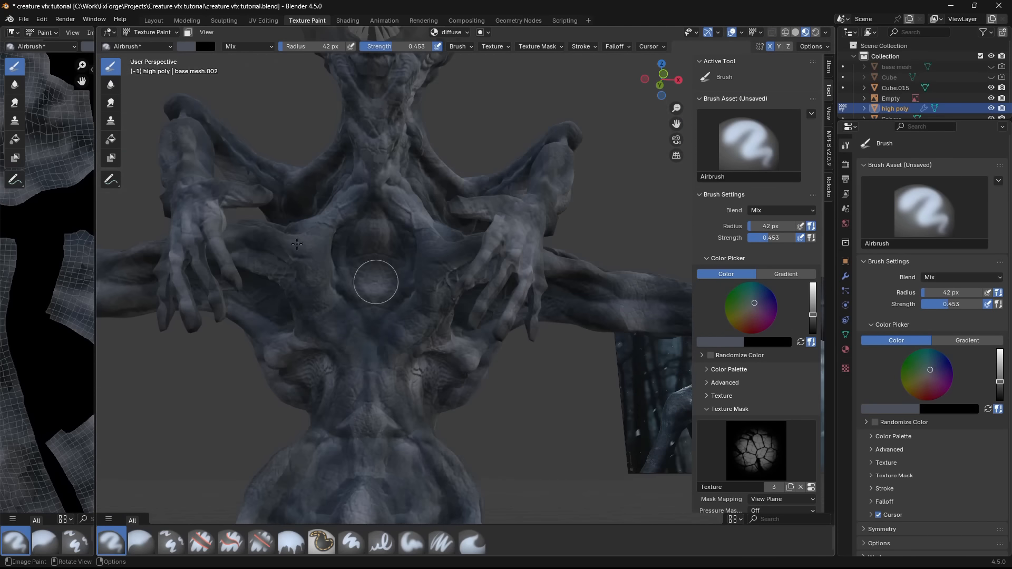
pyautogui.moveTo(296, 244)
pyautogui.mouseDown(button='middle')
pyautogui.moveTo(385, 183)
pyautogui.moveTo(295, 216)
pyautogui.moveTo(379, 452)
pyautogui.moveTo(279, 59)
pyautogui.moveTo(416, 211)
pyautogui.mouseUp(button='middle')
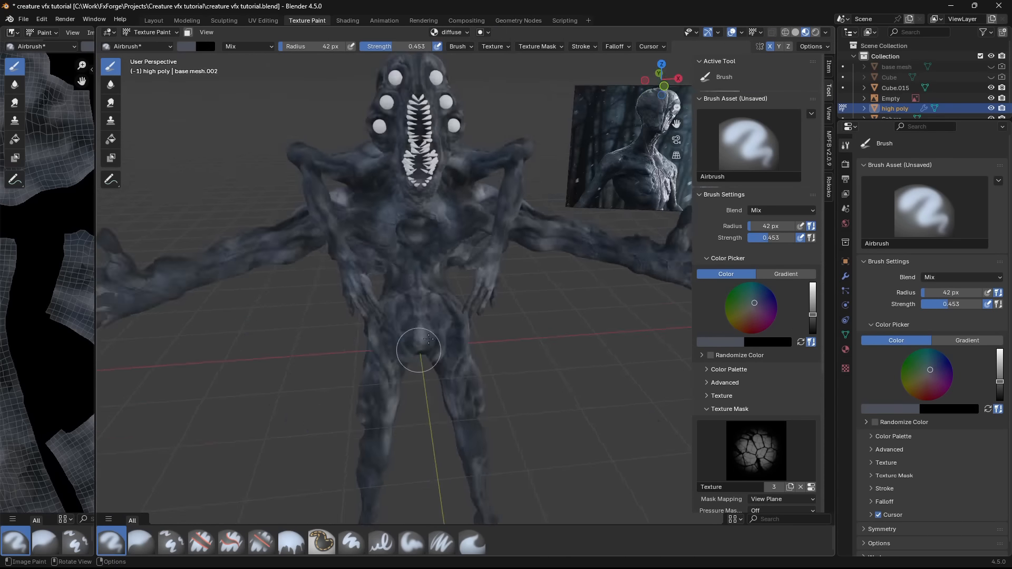
# - Pick a light grey brush color and airbrush highlights along the creature's spine and back with a 42 px radius
pyautogui.click(720, 342)
pyautogui.moveTo(709, 308); pyautogui.dragTo(723, 307)
pyautogui.moveTo(370, 227); pyautogui.dragTo(474, 221, button='middle')
pyautogui.moveTo(443, 197); pyautogui.dragTo(441, 223)
pyautogui.moveTo(441, 223); pyautogui.dragTo(459, 208, button='middle')
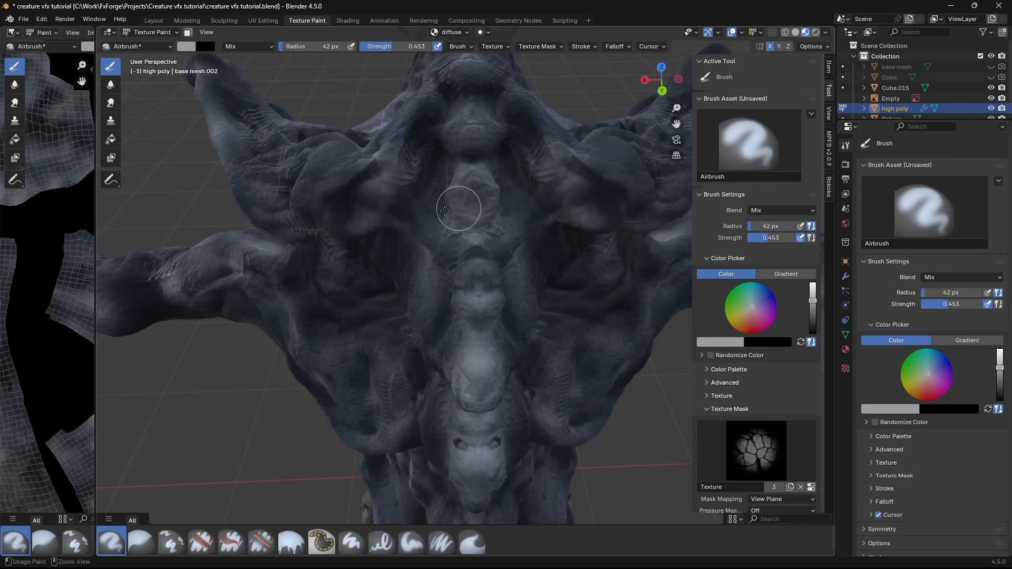
pyautogui.moveTo(459, 208); pyautogui.dragTo(504, 140)
pyautogui.moveTo(504, 140)
pyautogui.mouseDown(button='middle')
pyautogui.moveTo(526, 121)
pyautogui.moveTo(525, 200)
pyautogui.mouseUp(button='middle')
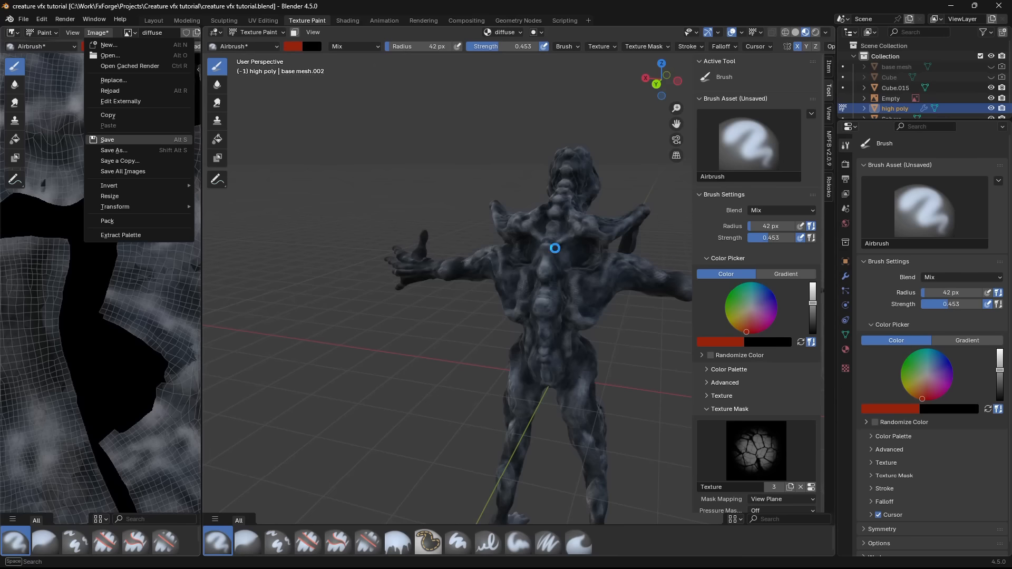
# - Save the painted diffuse image to disk as diffuse.png
pyautogui.click(112, 136)
pyautogui.moveTo(560, 293)
pyautogui.mouseDown(button='middle')
pyautogui.moveTo(592, 305)
pyautogui.moveTo(419, 310)
pyautogui.moveTo(443, 296)
pyautogui.mouseUp(button='middle')
pyautogui.scroll(-3, 443, 296)
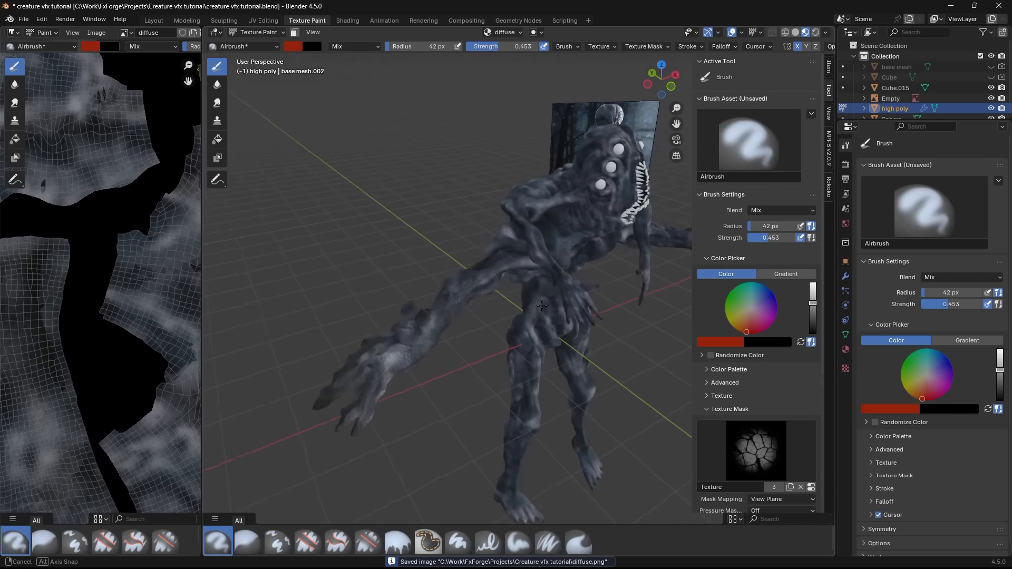
pyautogui.scroll(3, 443, 295)
pyautogui.click(96, 34)
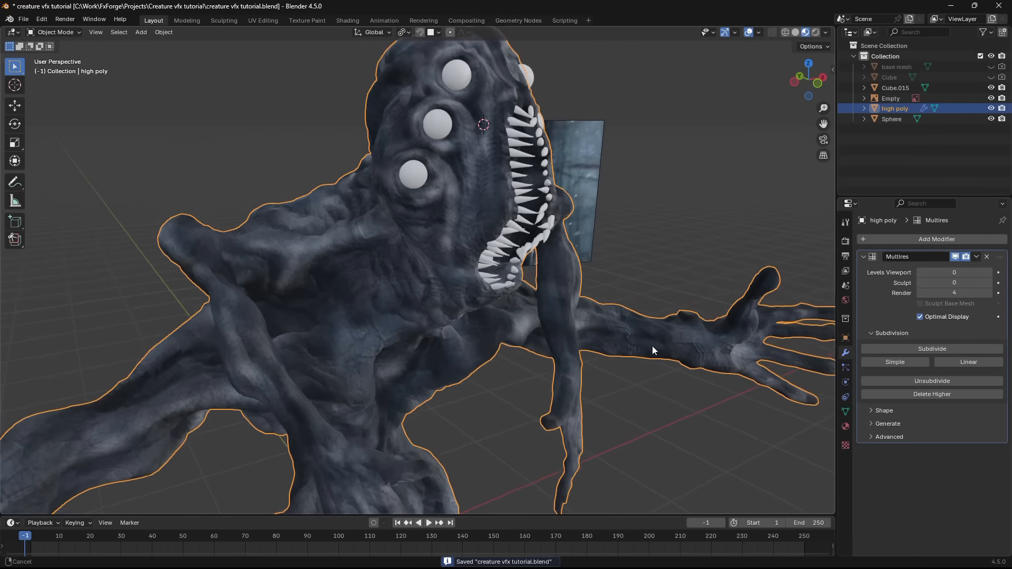
# - Examine the painted creature from several angles in the Texture Paint and Layout workspaces
pyautogui.moveTo(653, 346)
pyautogui.mouseDown(button='middle')
pyautogui.moveTo(578, 338)
pyautogui.moveTo(457, 251)
pyautogui.moveTo(552, 302)
pyautogui.moveTo(501, 275)
pyautogui.moveTo(588, 273)
pyautogui.moveTo(524, 268)
pyautogui.mouseUp(button='middle')
pyautogui.scroll(1, 552, 303)
pyautogui.scroll(1, 525, 269)
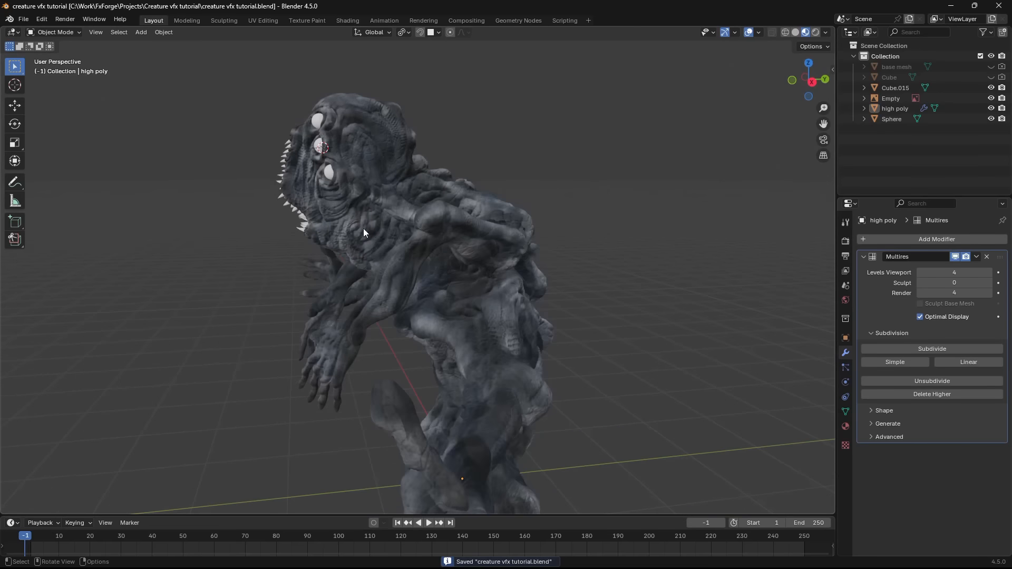
pyautogui.moveTo(363, 229); pyautogui.dragTo(501, 316, button='middle')
pyautogui.click(510, 263)
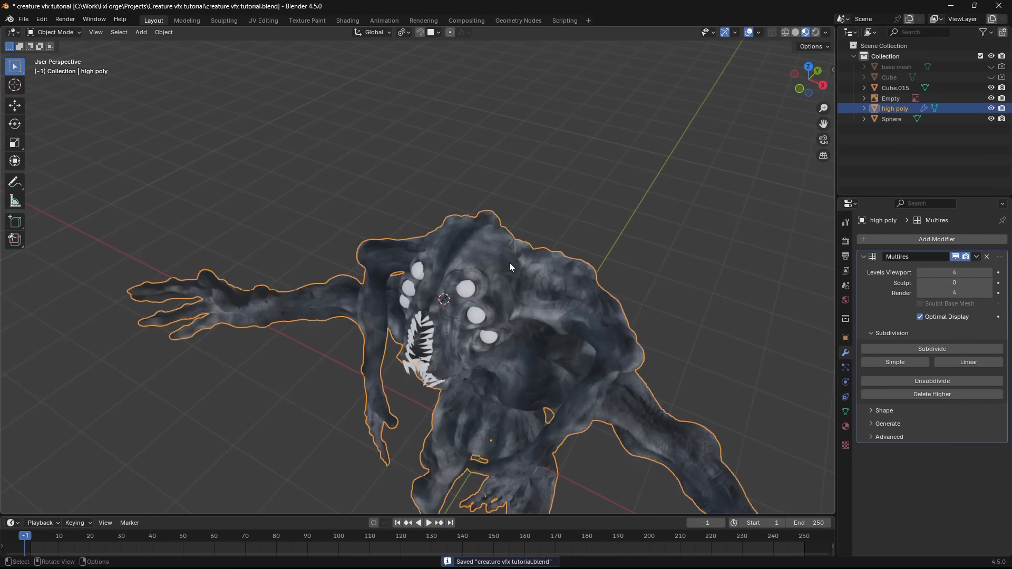
pyautogui.moveTo(509, 262); pyautogui.dragTo(637, 226, button='middle')
pyautogui.moveTo(406, 177); pyautogui.dragTo(337, 142, button='middle')
# - Return to the Shading workspace, display the creature in Rendered shading, and open the World shader nodes
pyautogui.click(348, 20)
pyautogui.press('z')
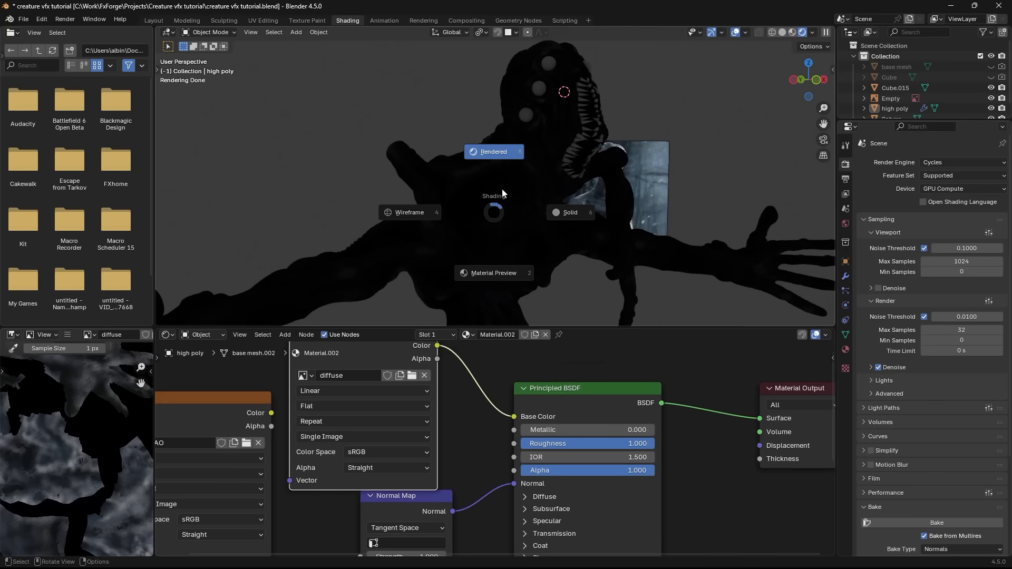
pyautogui.scroll(-3, 361, 378)
pyautogui.moveTo(195, 358); pyautogui.dragTo(337, 374, button='middle')
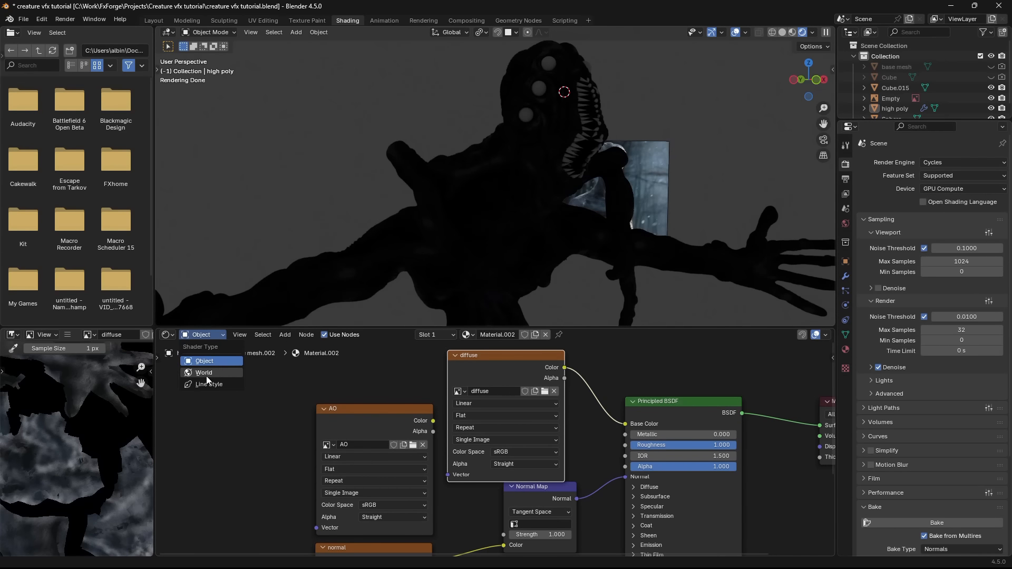
pyautogui.click(204, 373)
# - Add an Environment Texture node with studio_small_03_2k.exr and link it to the Background color
pyautogui.hotkey('shift', 'a')
pyautogui.write('env')
pyautogui.press('Return')
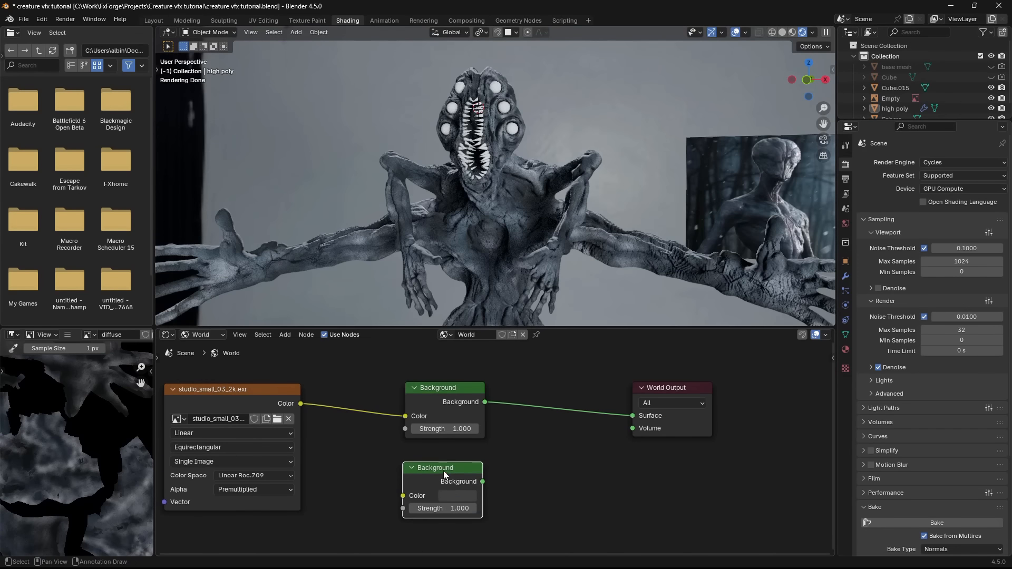
# - Add a second Background and combine both in a Mix Shader, with Light Path's Is Camera Ray driving the factor
pyautogui.hotkey('shift', 'a')
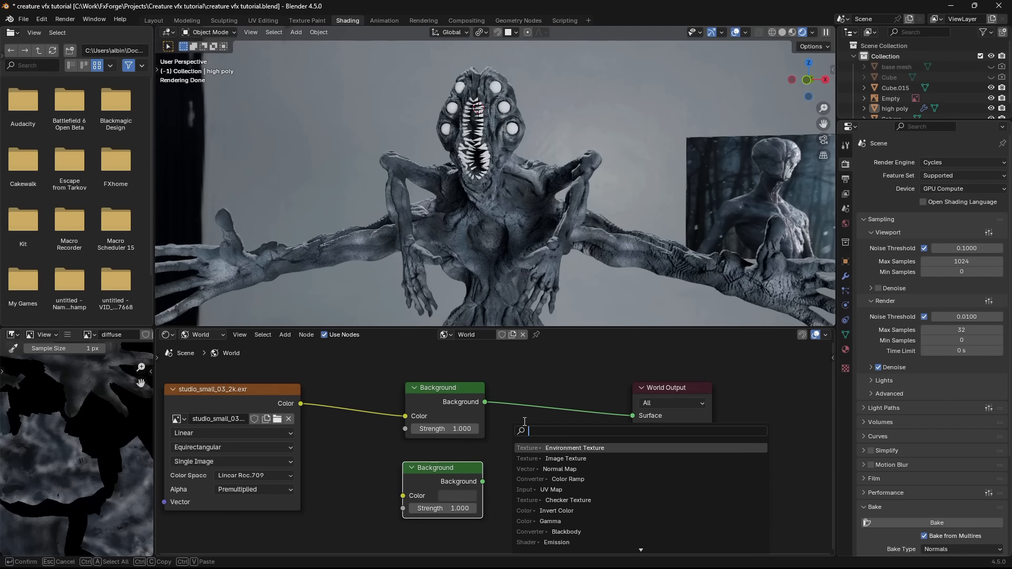
pyautogui.press('Return')
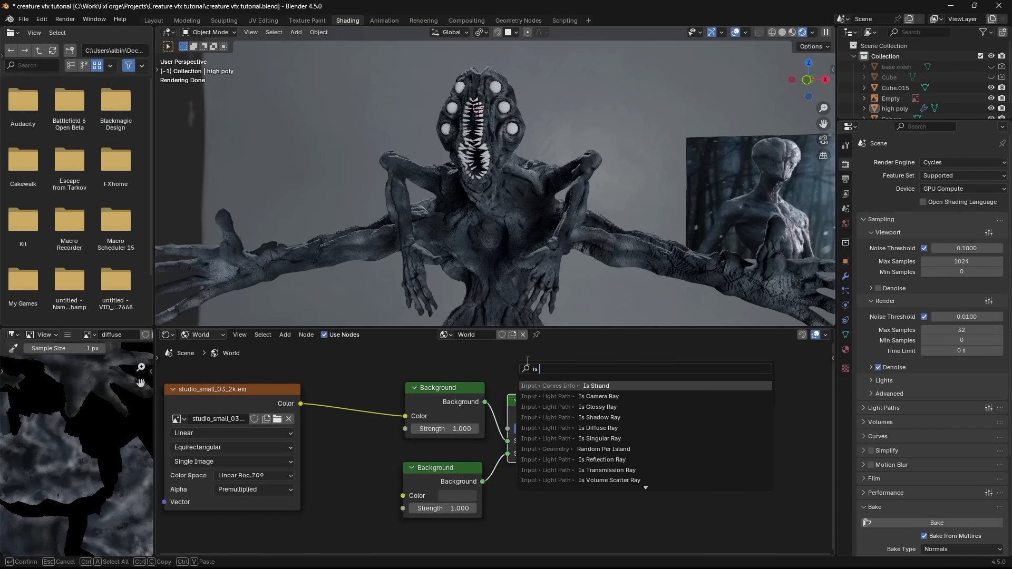
pyautogui.press('Return')
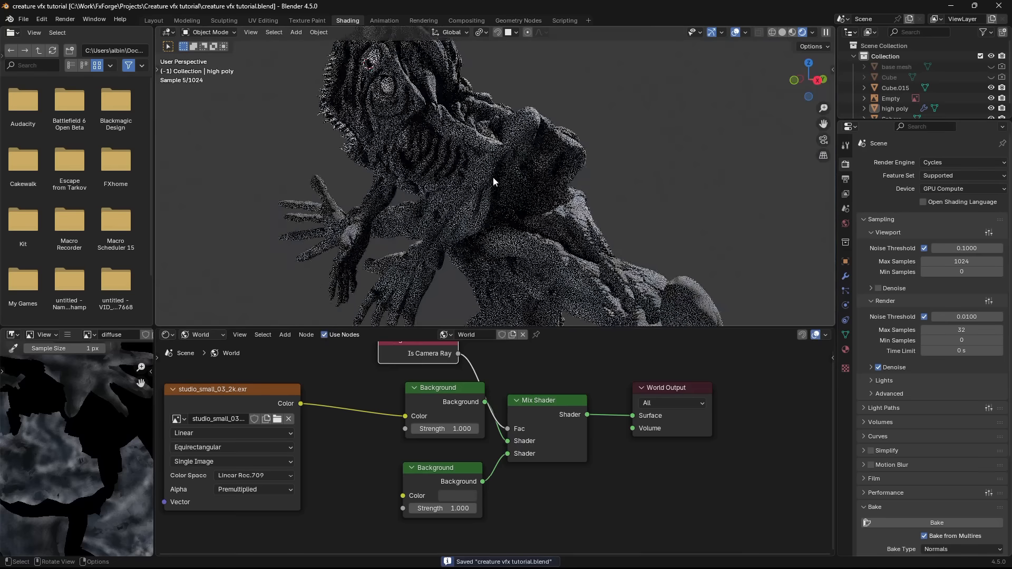
pyautogui.moveTo(492, 177); pyautogui.dragTo(522, 205, button='middle')
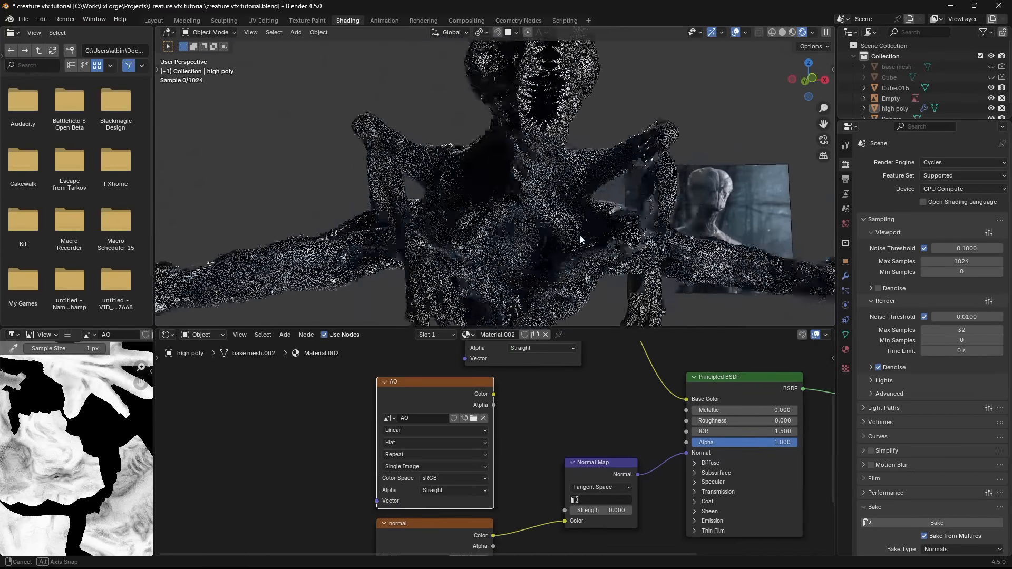
# - Link the AO texture's color to the creature material's Roughness through a Color Ramp
pyautogui.moveTo(580, 235); pyautogui.dragTo(572, 238, button='middle')
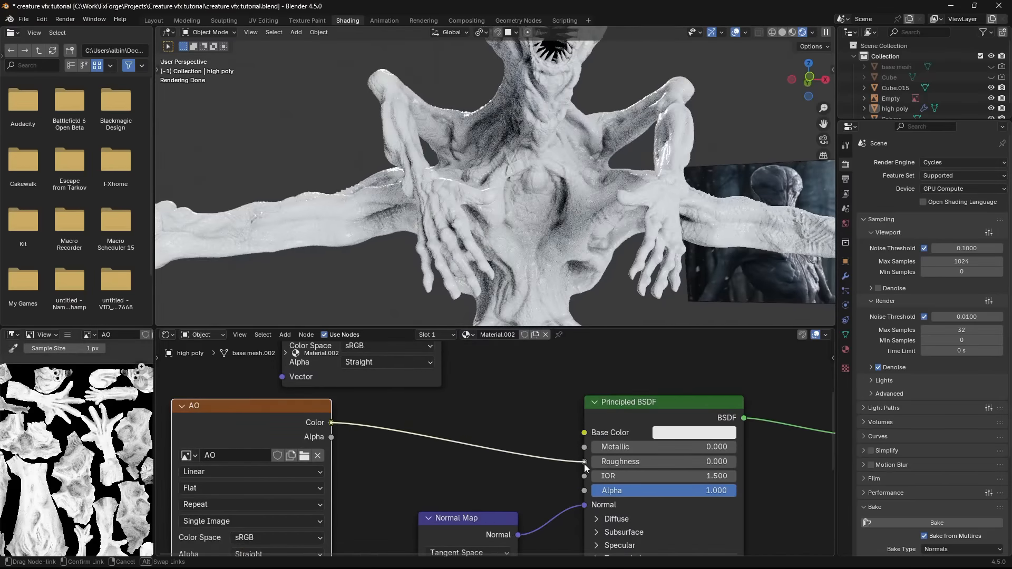
pyautogui.moveTo(584, 464); pyautogui.dragTo(584, 462)
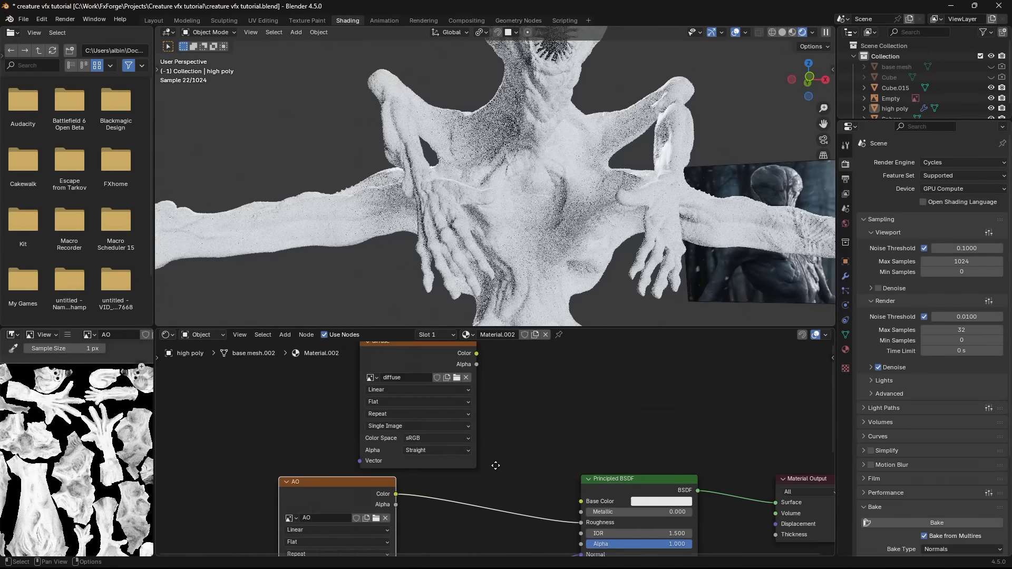
pyautogui.hotkey('shift', 'a')
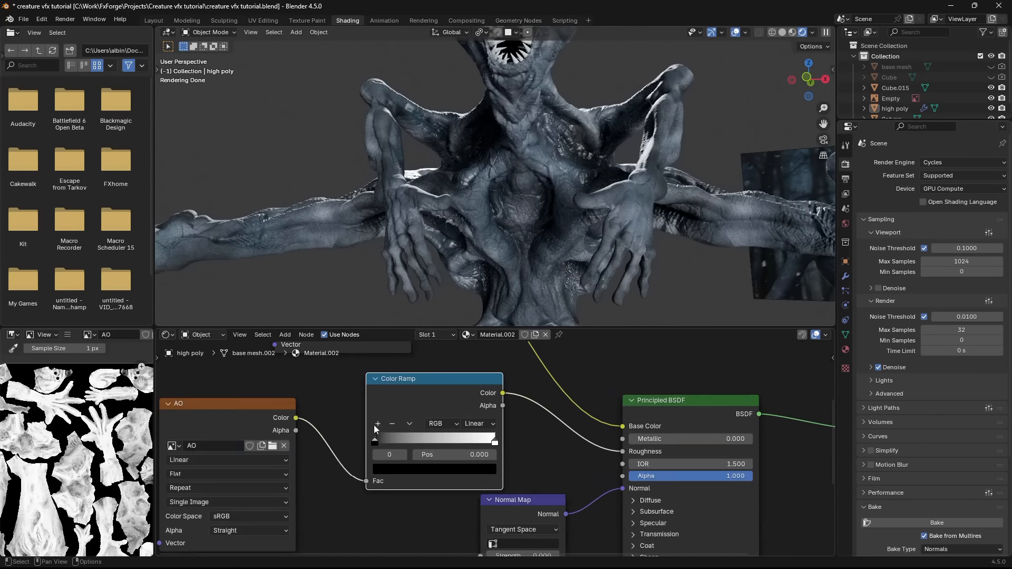
# - Tighten the roughness Color Ramp by moving its black stop to 0.741 and its white stop to 0.968
pyautogui.moveTo(416, 450); pyautogui.dragTo(451, 447)
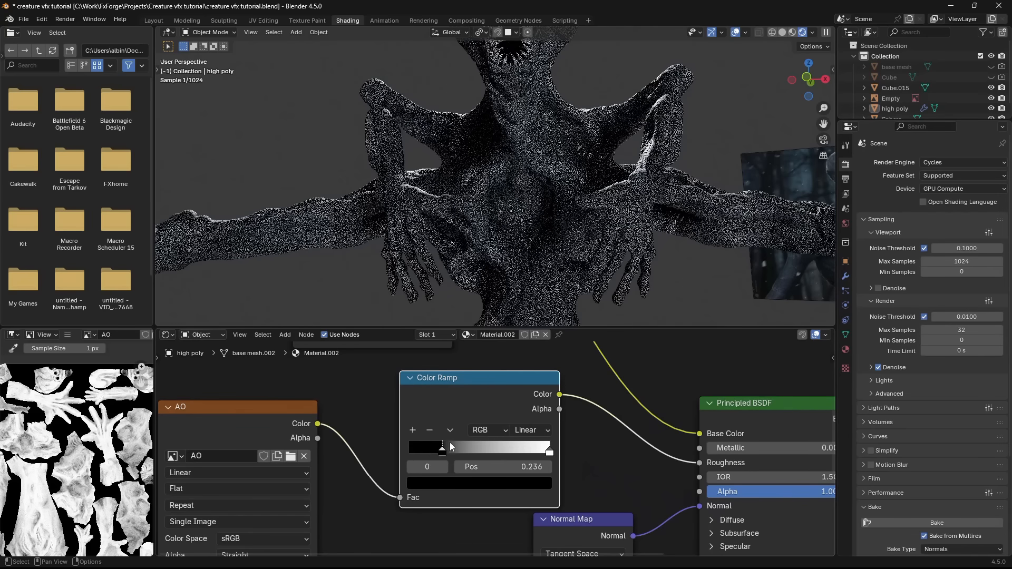
pyautogui.moveTo(465, 447); pyautogui.dragTo(489, 447)
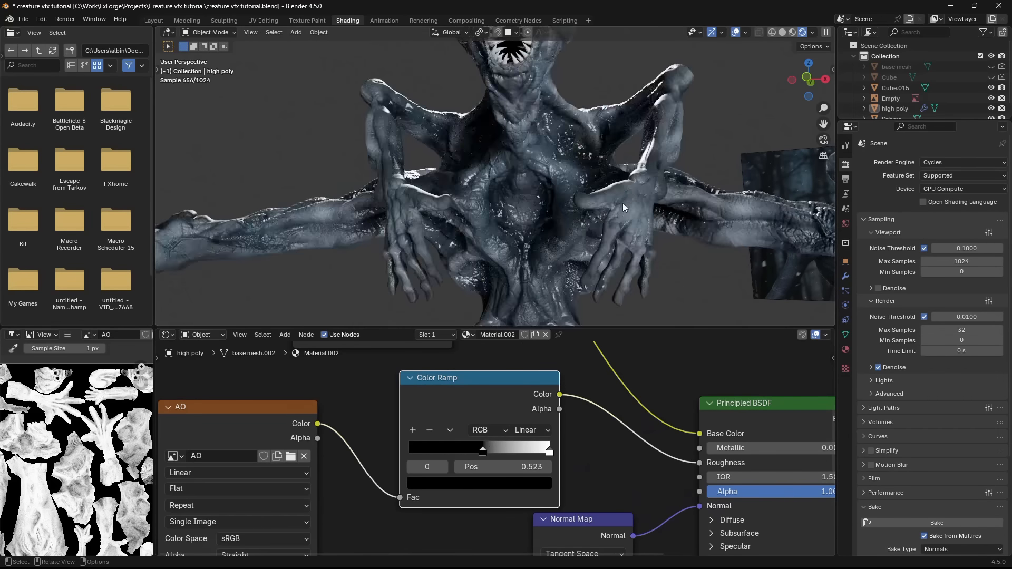
pyautogui.moveTo(622, 204); pyautogui.dragTo(505, 295, button='middle')
pyautogui.scroll(4, 515, 213)
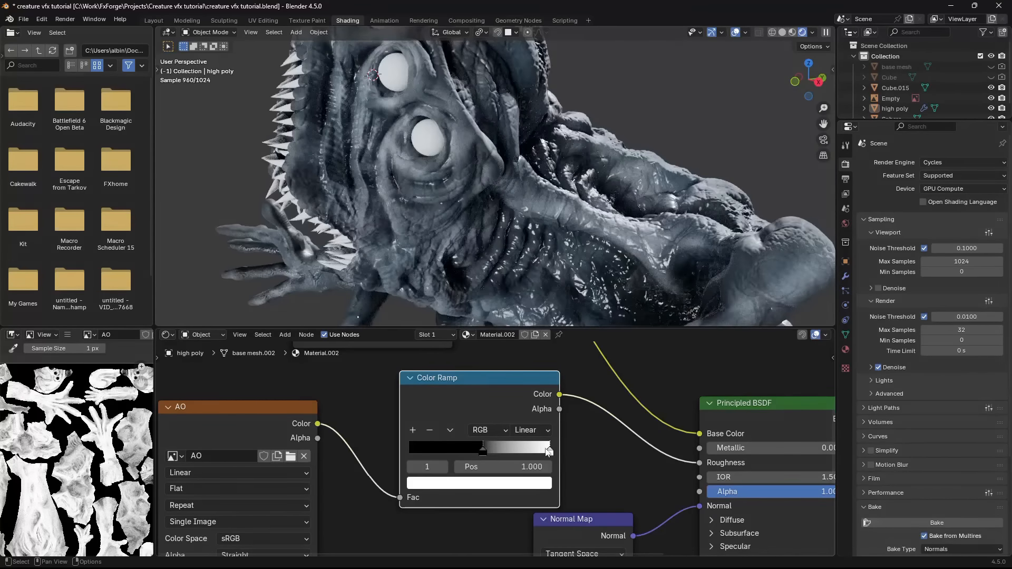
pyautogui.moveTo(548, 451); pyautogui.dragTo(537, 451)
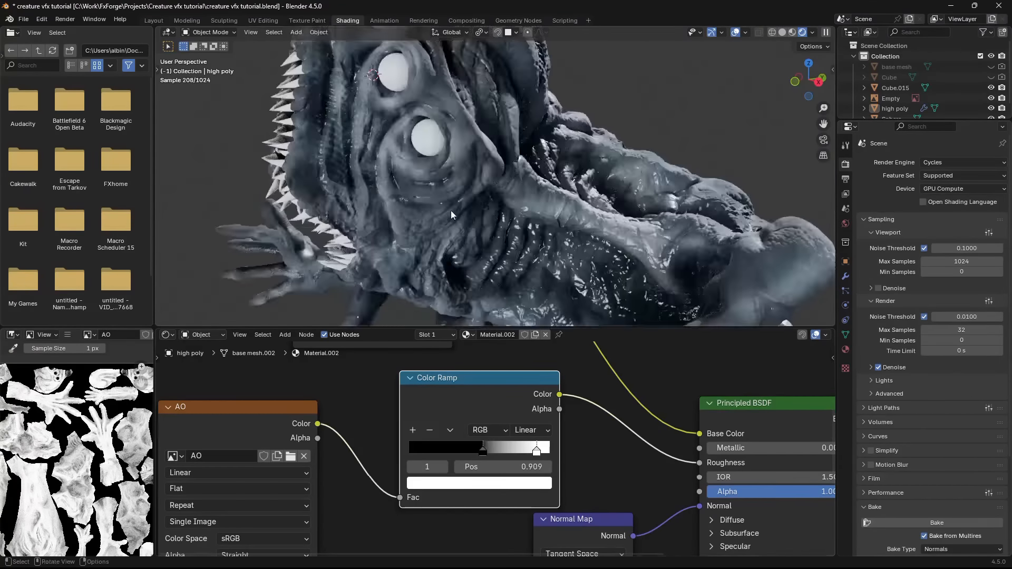
pyautogui.moveTo(536, 222); pyautogui.dragTo(537, 190, button='middle')
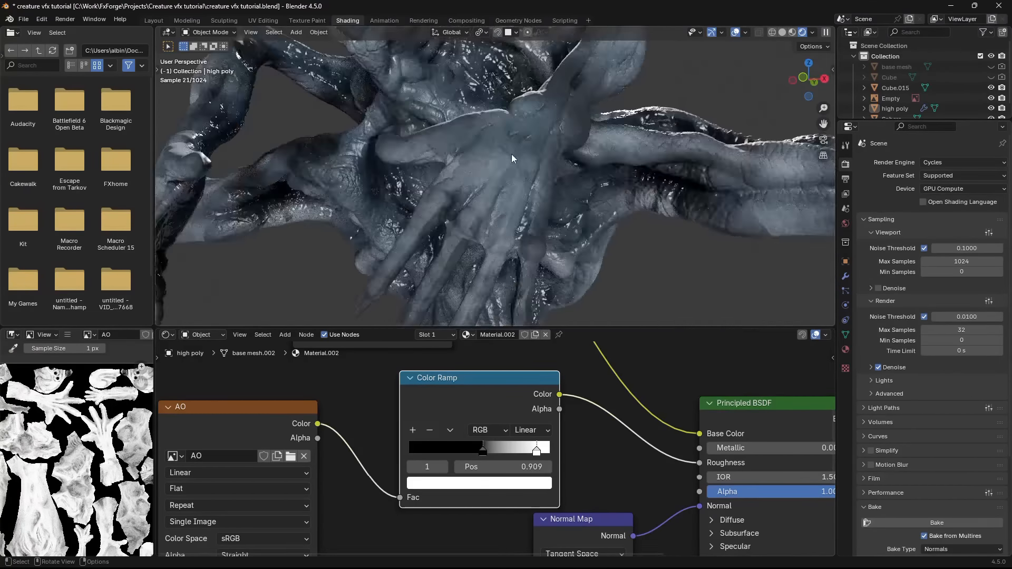
pyautogui.moveTo(483, 450); pyautogui.dragTo(512, 460)
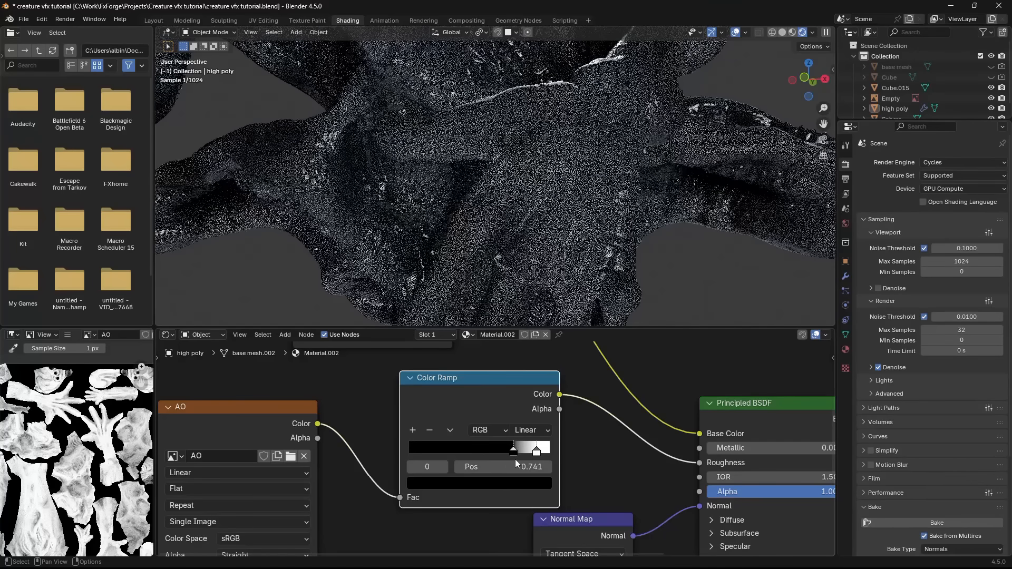
pyautogui.moveTo(537, 451); pyautogui.dragTo(545, 451)
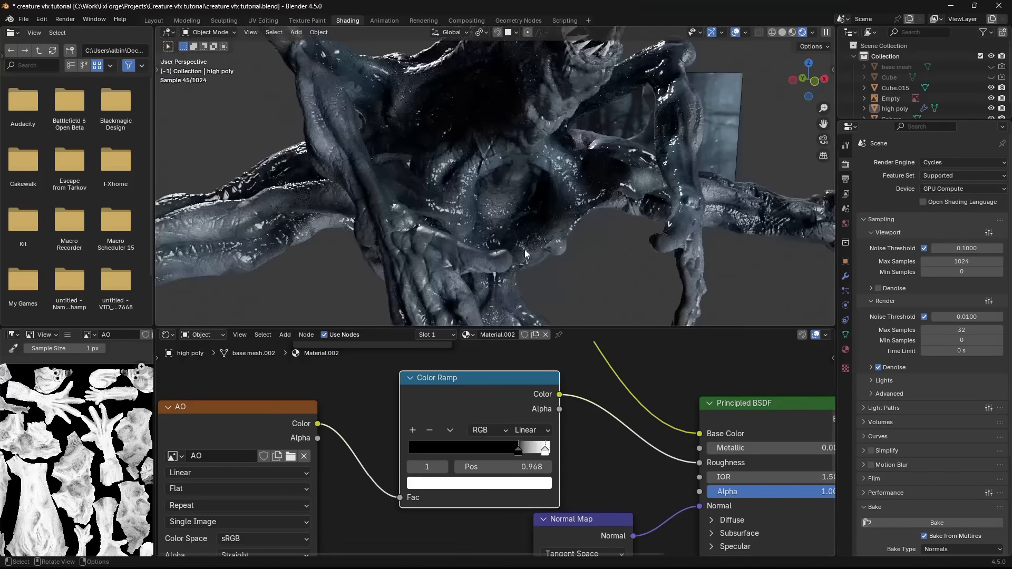
pyautogui.moveTo(548, 158); pyautogui.dragTo(580, 93, button='middle')
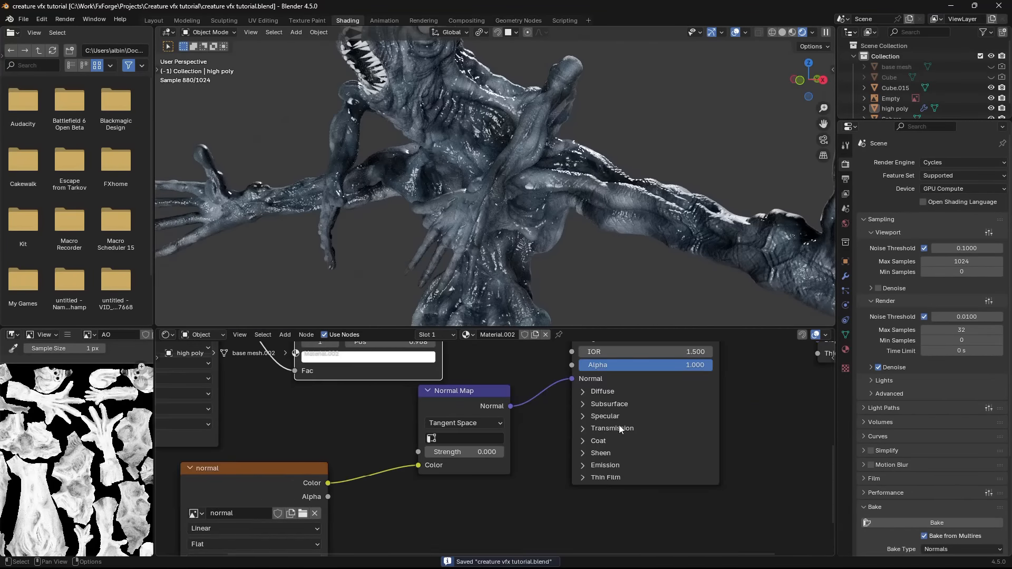
# - Set the creature material's subsurface method to Random Walk (Skin) with a weight of 1.000 and save the file
pyautogui.scroll(2, 622, 396)
pyautogui.moveTo(657, 394); pyautogui.dragTo(590, 441, button='middle')
pyautogui.click(589, 440)
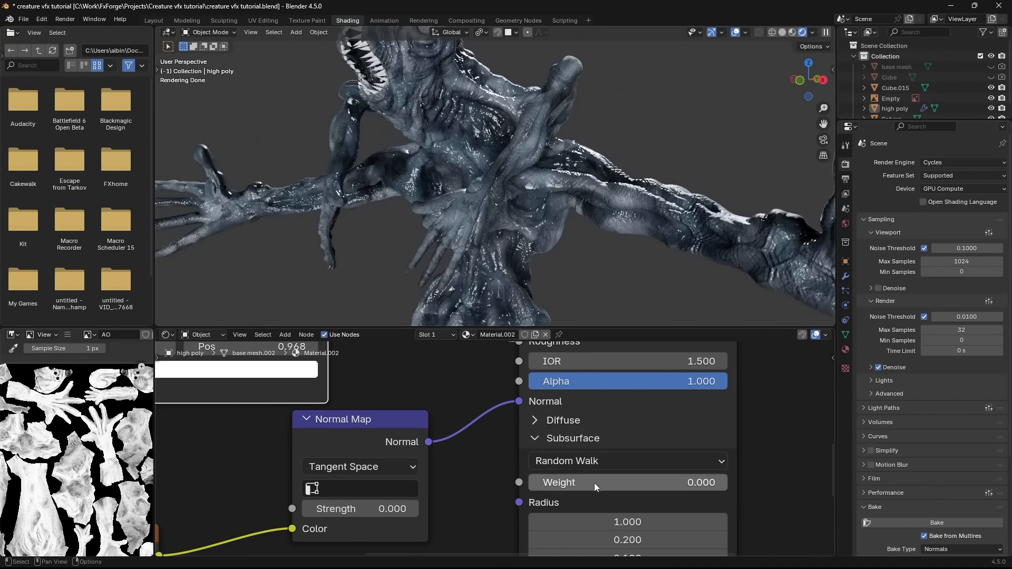
pyautogui.click(611, 467)
pyautogui.click(600, 546)
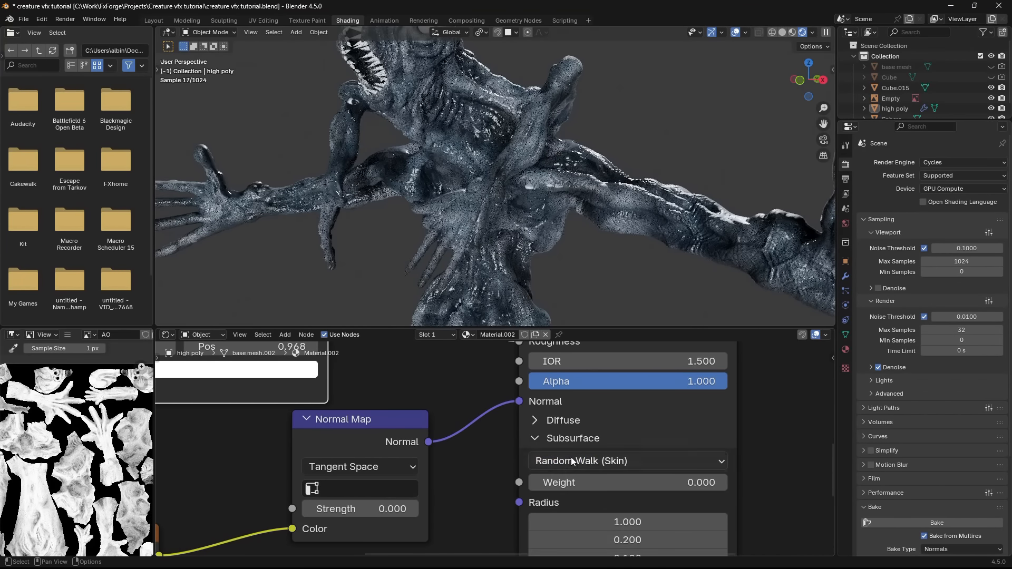
pyautogui.moveTo(601, 483); pyautogui.dragTo(629, 482)
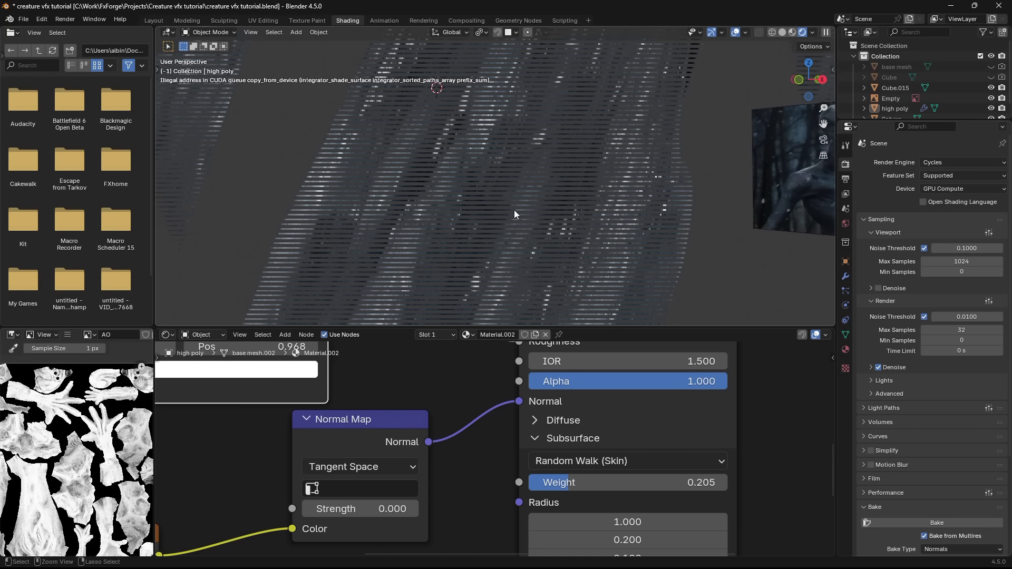
pyautogui.moveTo(569, 483); pyautogui.dragTo(732, 479)
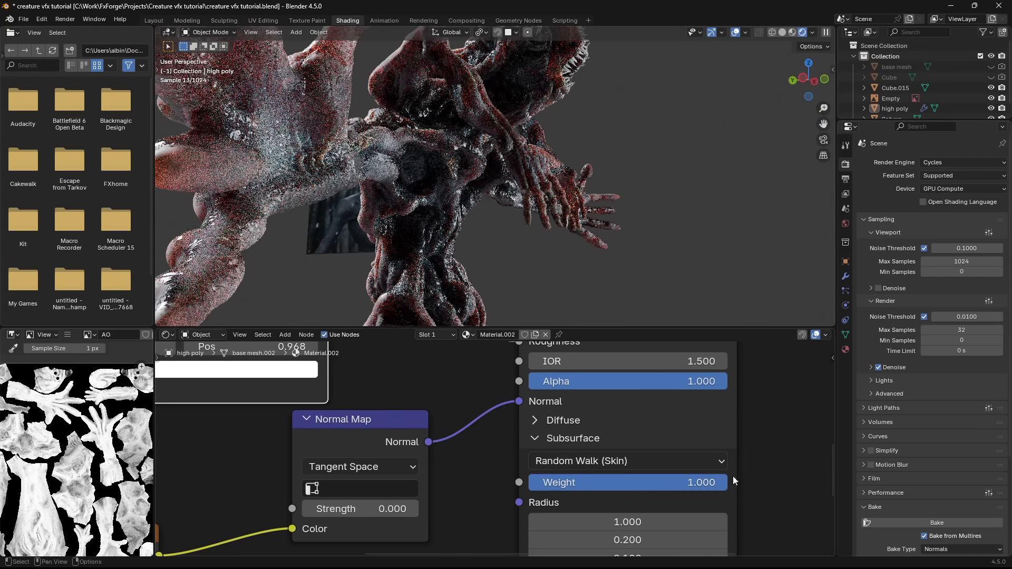
pyautogui.scroll(-4, 538, 198)
pyautogui.moveTo(537, 197); pyautogui.dragTo(516, 213, button='middle')
pyautogui.hotkey('ctrl', 's')
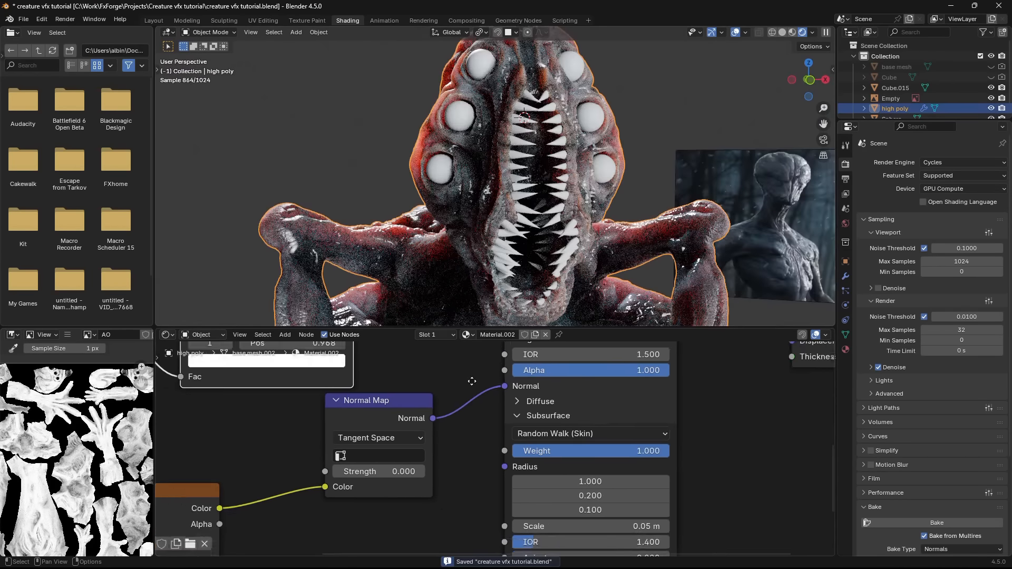
# - Rename the high poly creature's material as skin
pyautogui.moveTo(472, 380); pyautogui.dragTo(485, 432, button='middle')
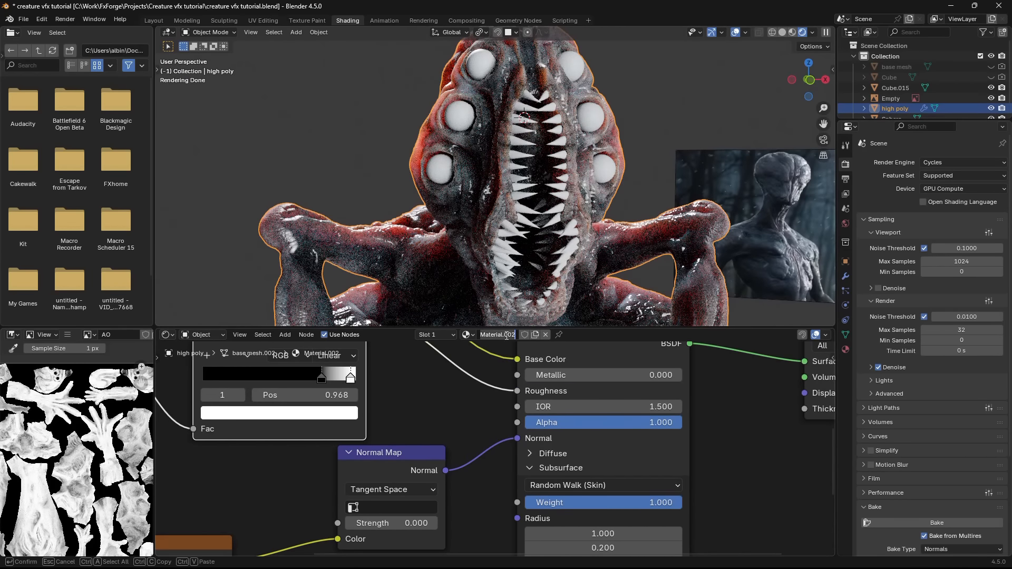
pyautogui.write('skin')
pyautogui.press('Return')
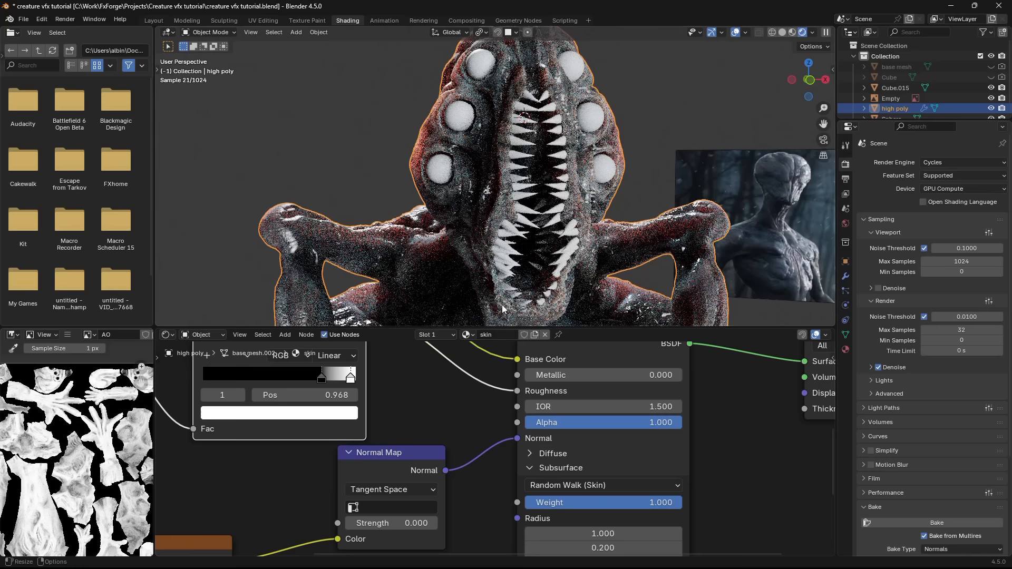
# - Select the eye spheres and rename their material as eyes
pyautogui.click(585, 174)
pyautogui.click(496, 335)
pyautogui.scroll(4, 535, 258)
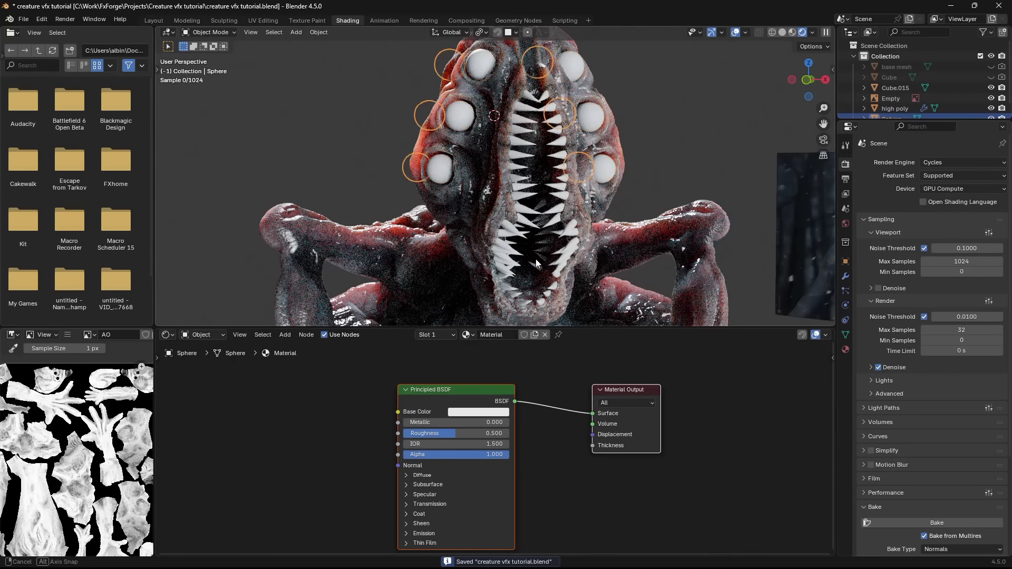
pyautogui.click(495, 335)
pyautogui.write('eyes')
pyautogui.press('Return')
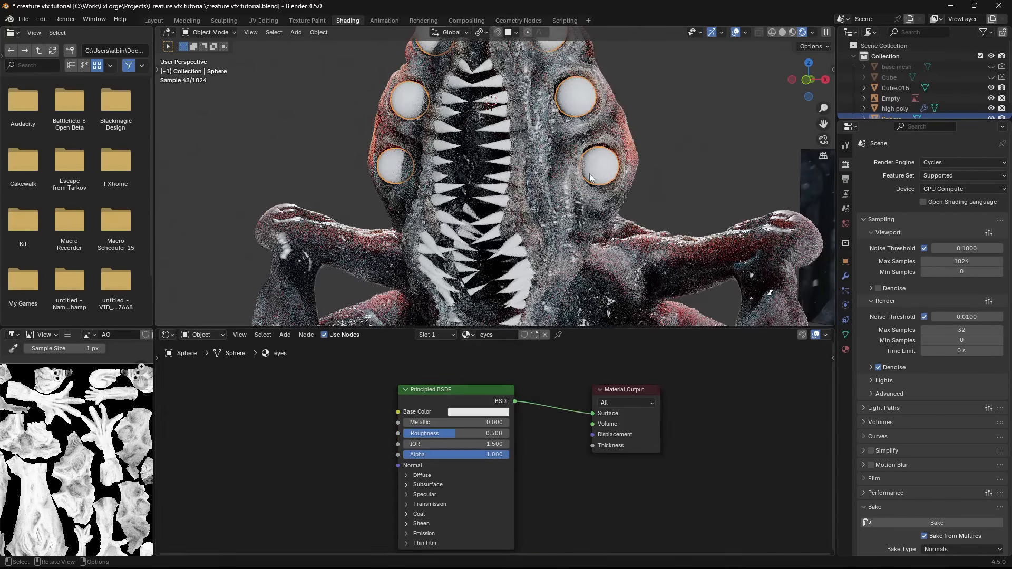
# - Make the eyes material glassy with Roughness 0.000, Transmission weight 1.000 and IOR 1.200, saving the file
pyautogui.moveTo(516, 192); pyautogui.dragTo(575, 236, button='middle')
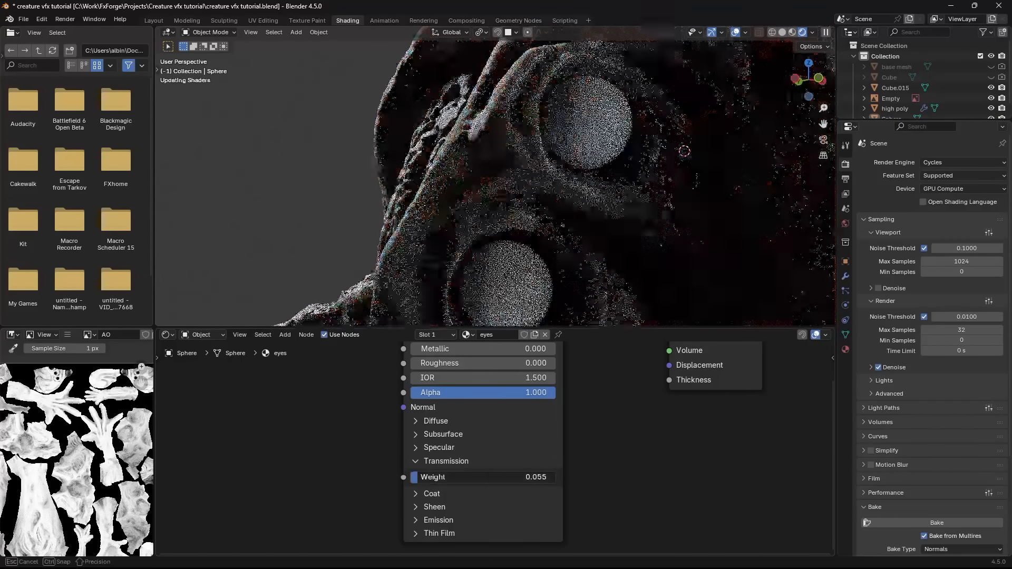
pyautogui.moveTo(479, 477); pyautogui.dragTo(625, 478)
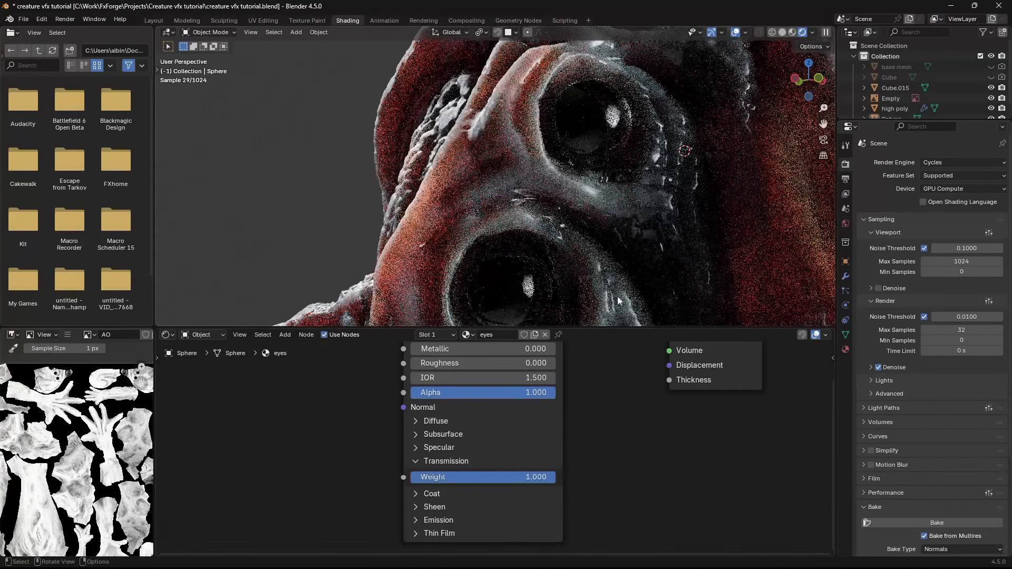
pyautogui.scroll(-5, 624, 264)
pyautogui.hotkey('ctrl', 's')
pyautogui.moveTo(625, 265); pyautogui.dragTo(591, 285, button='middle')
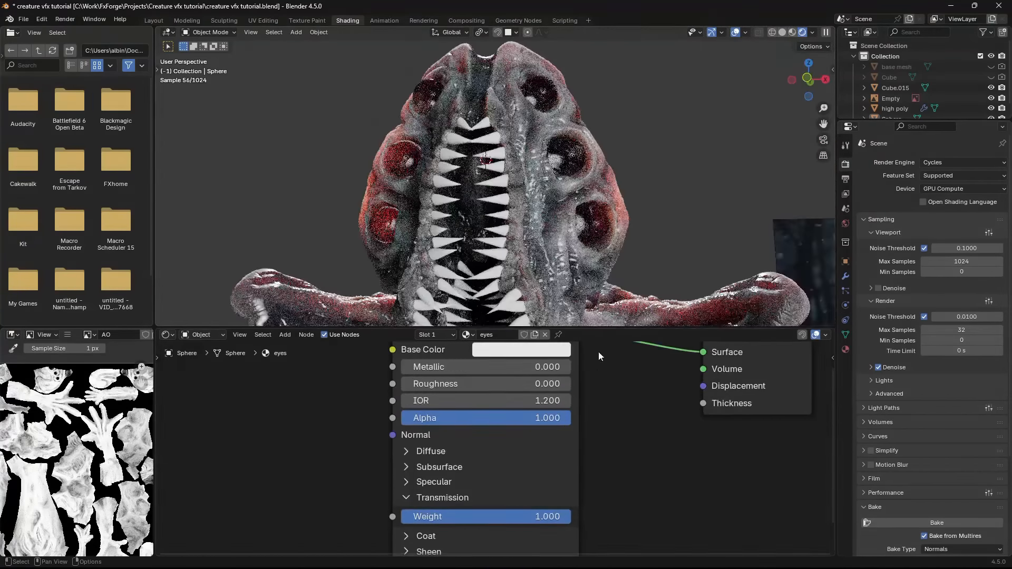
pyautogui.moveTo(604, 311); pyautogui.dragTo(543, 219, button='middle')
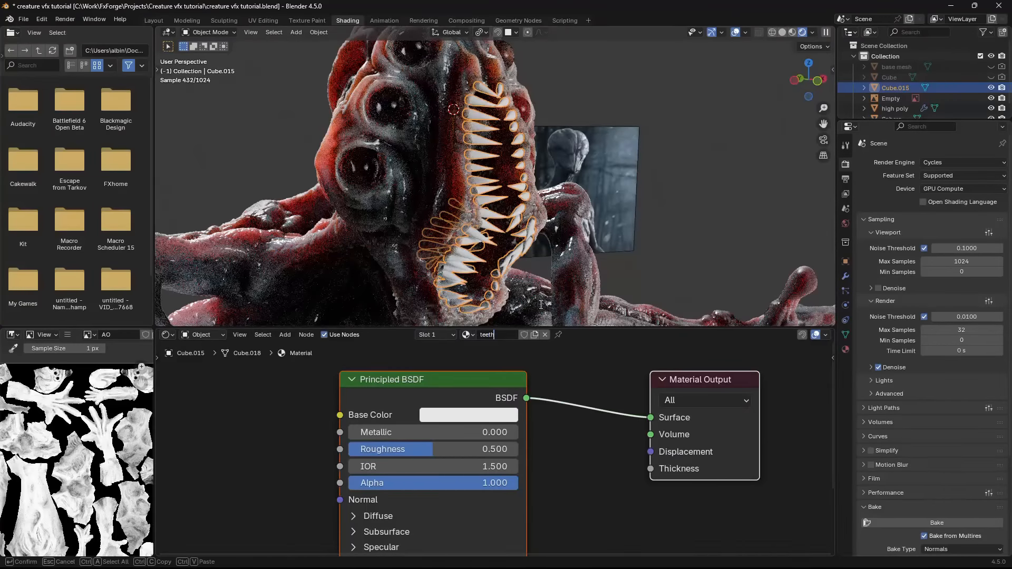
# - Name the teeth's material teeth and give it Roughness 0.000 and Random Walk (Skin) subsurface with weight 1.000
pyautogui.press('Return')
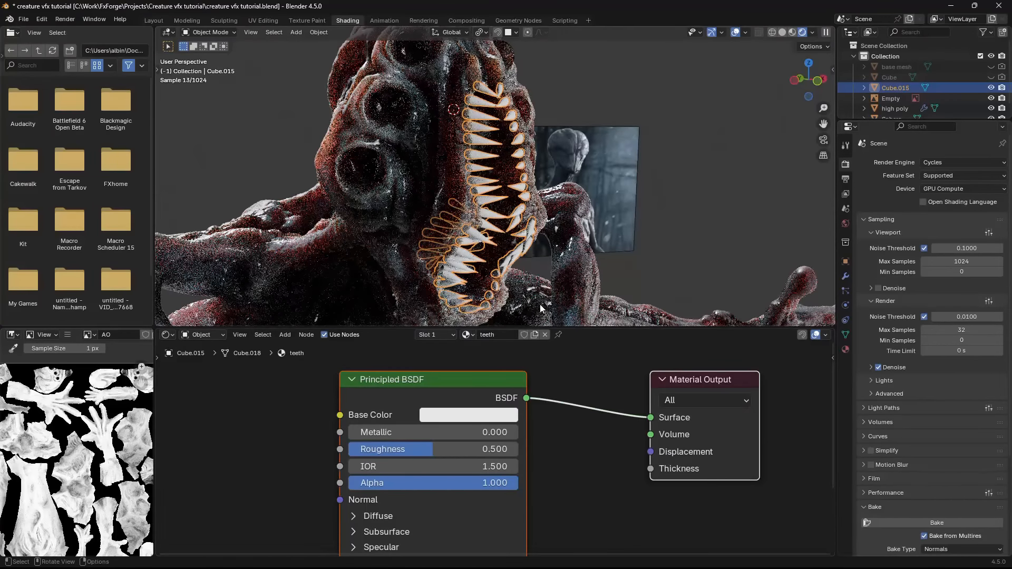
pyautogui.moveTo(607, 138); pyautogui.dragTo(517, 295, button='middle')
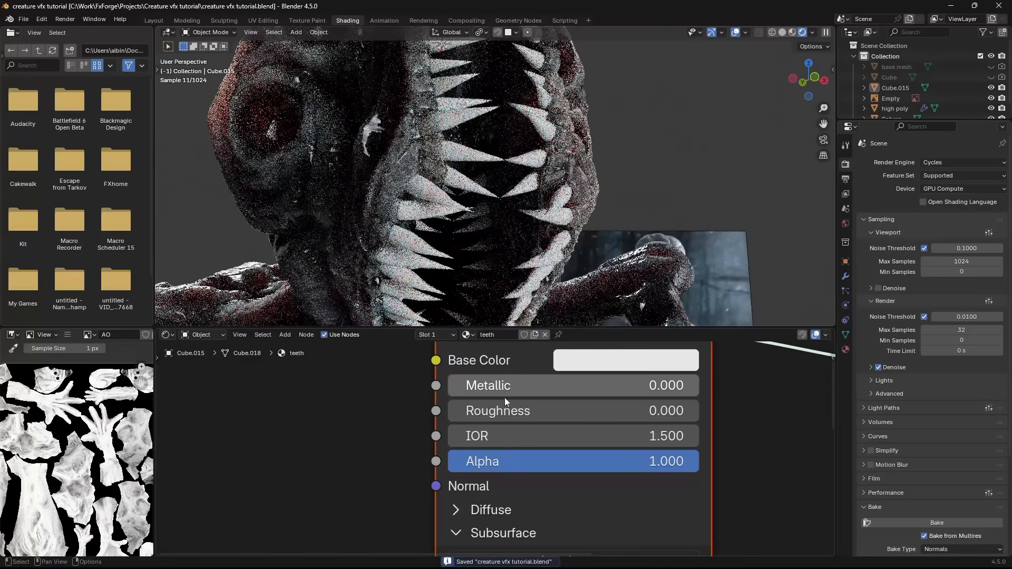
pyautogui.moveTo(529, 390); pyautogui.dragTo(639, 390)
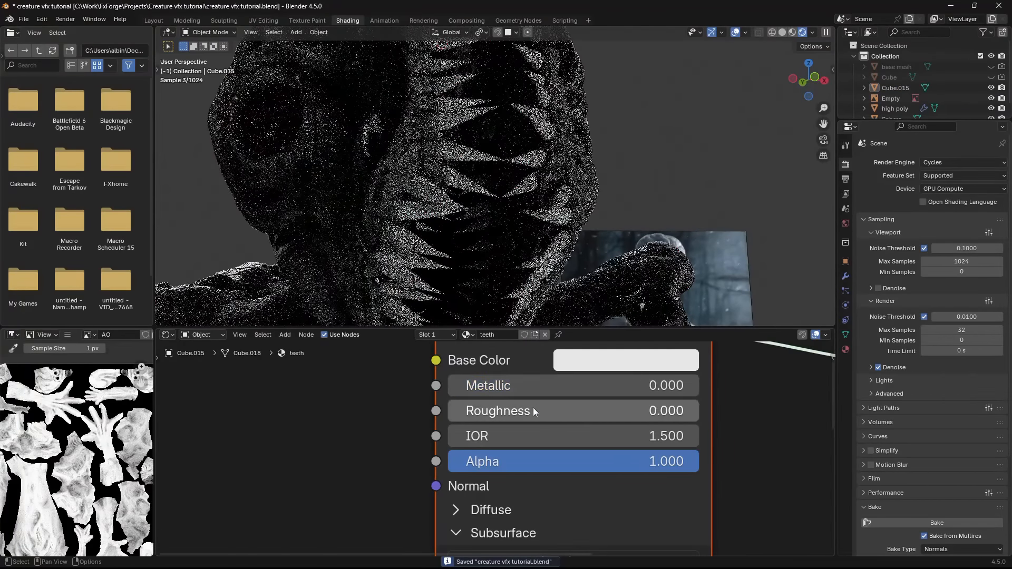
pyautogui.moveTo(533, 407)
pyautogui.mouseDown()
pyautogui.moveTo(618, 407)
pyautogui.moveTo(533, 407)
pyautogui.mouseUp()
# - Unwrap the whole teeth mesh in Edit Mode with Smart UV Project
pyautogui.press('Tab')
pyautogui.moveTo(520, 235)
pyautogui.mouseDown(button='middle')
pyautogui.moveTo(542, 233)
pyautogui.moveTo(518, 242)
pyautogui.mouseUp(button='middle')
pyautogui.press('u')
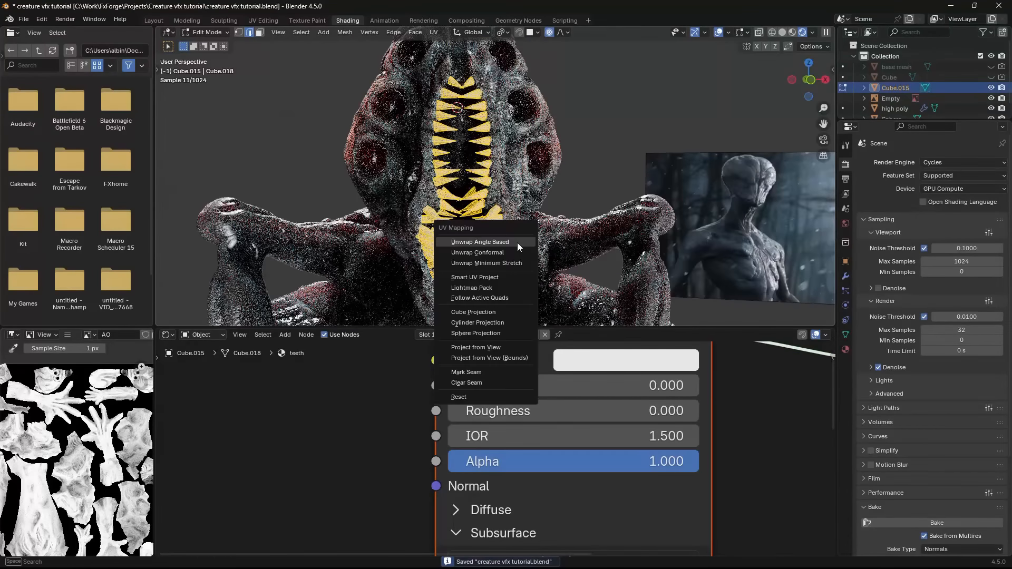
pyautogui.click(486, 277)
pyautogui.click(468, 379)
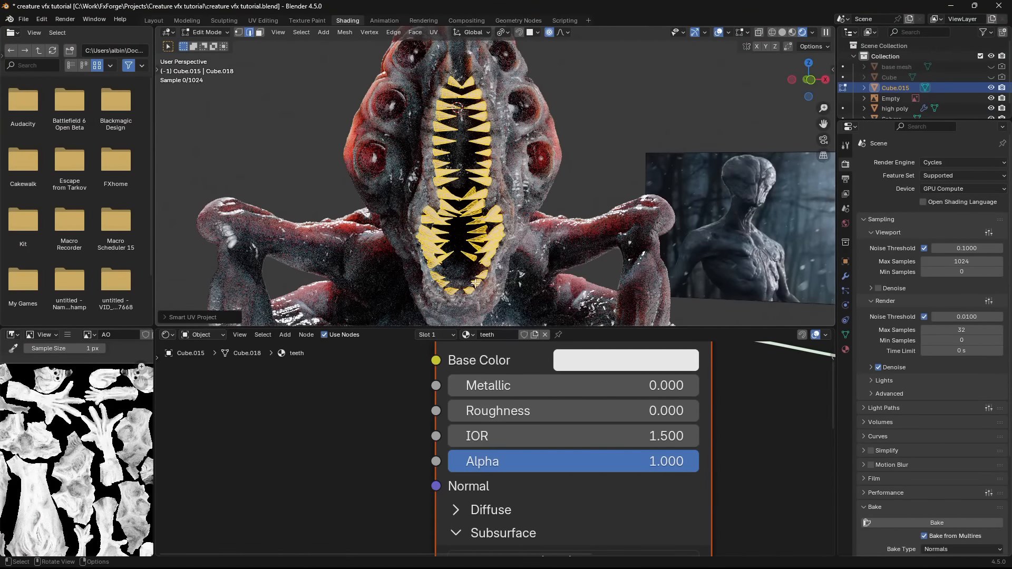
# - Add an Image Texture node linked to the teeth material's Base Color and create a new image named teeth diffuse
pyautogui.scroll(-3, 342, 396)
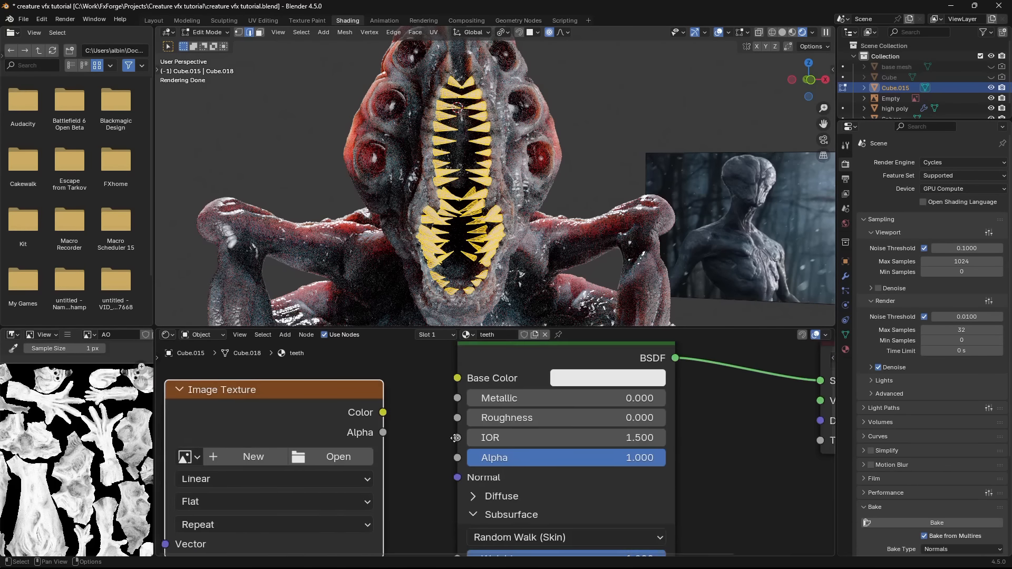
pyautogui.moveTo(342, 397); pyautogui.dragTo(509, 392, button='middle')
pyautogui.moveTo(509, 391); pyautogui.dragTo(441, 383)
pyautogui.moveTo(493, 398); pyautogui.dragTo(496, 406)
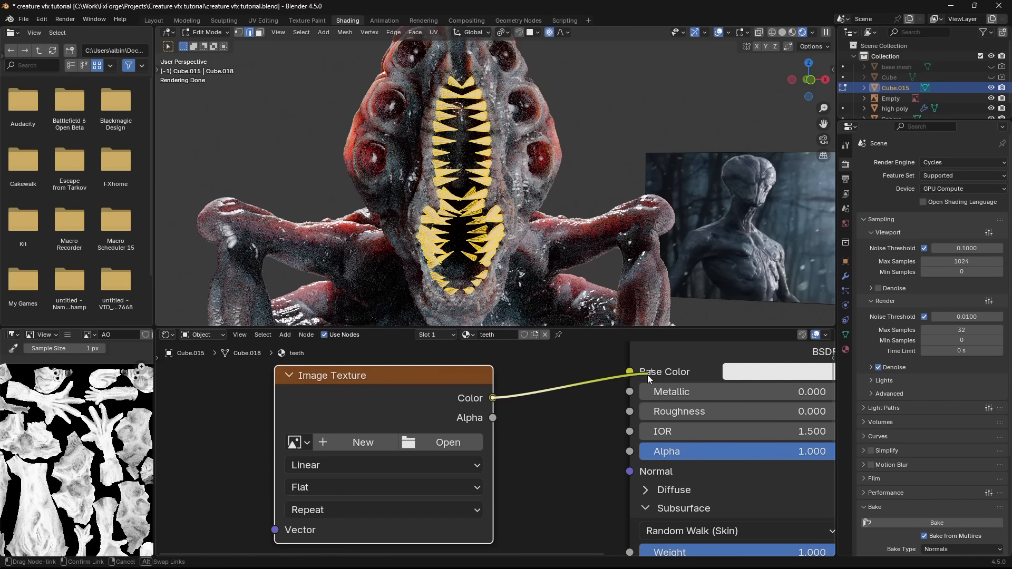
pyautogui.click(352, 442)
pyautogui.write('teeth diffuse')
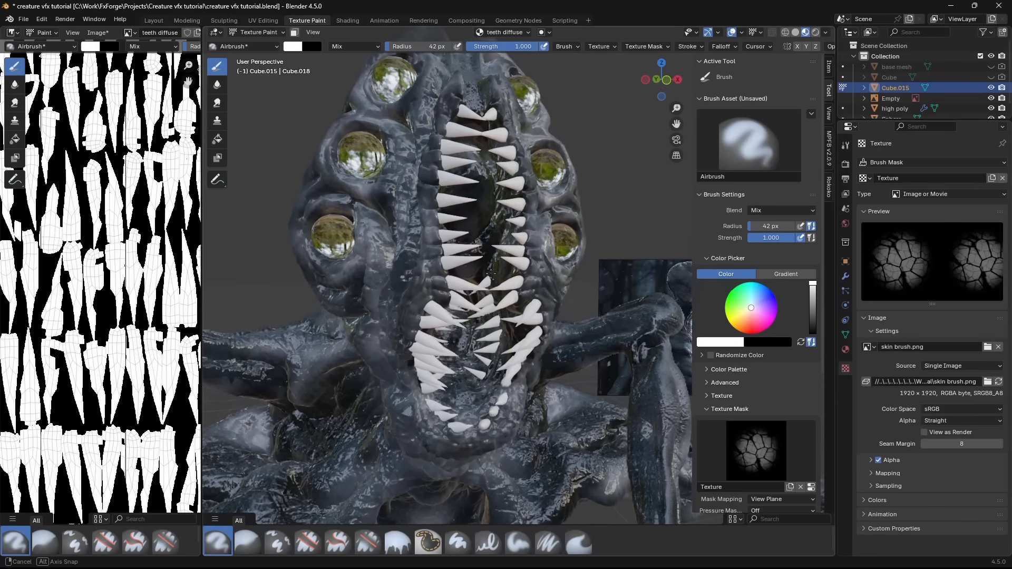
# - Paint beige and dark shading onto the teeth with the Airbrush and save both the teeth diffuse image and the file
pyautogui.moveTo(462, 245)
pyautogui.mouseDown(button='middle')
pyautogui.moveTo(419, 248)
pyautogui.moveTo(640, 280)
pyautogui.mouseUp(button='middle')
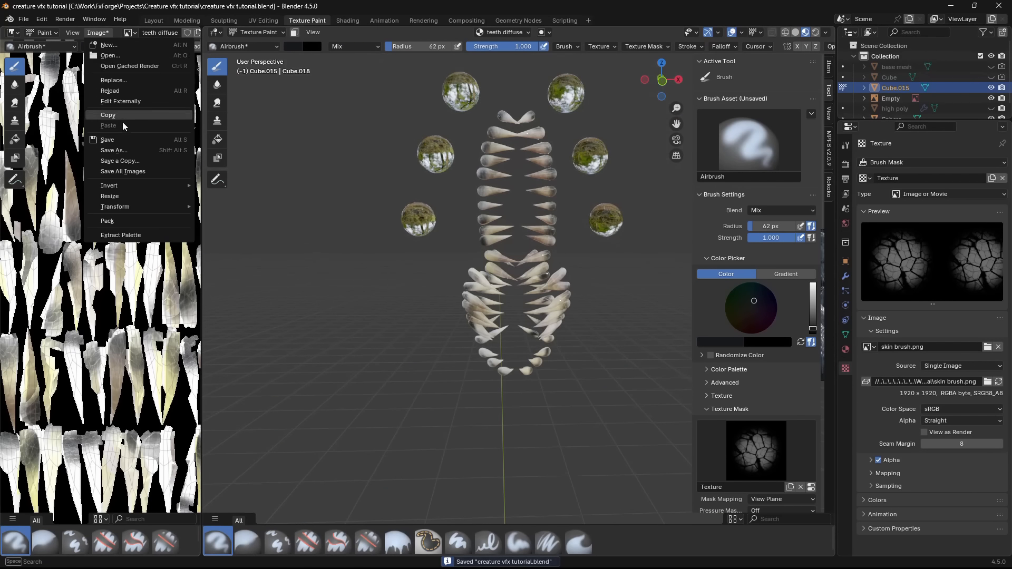
pyautogui.click(128, 140)
pyautogui.click(756, 400)
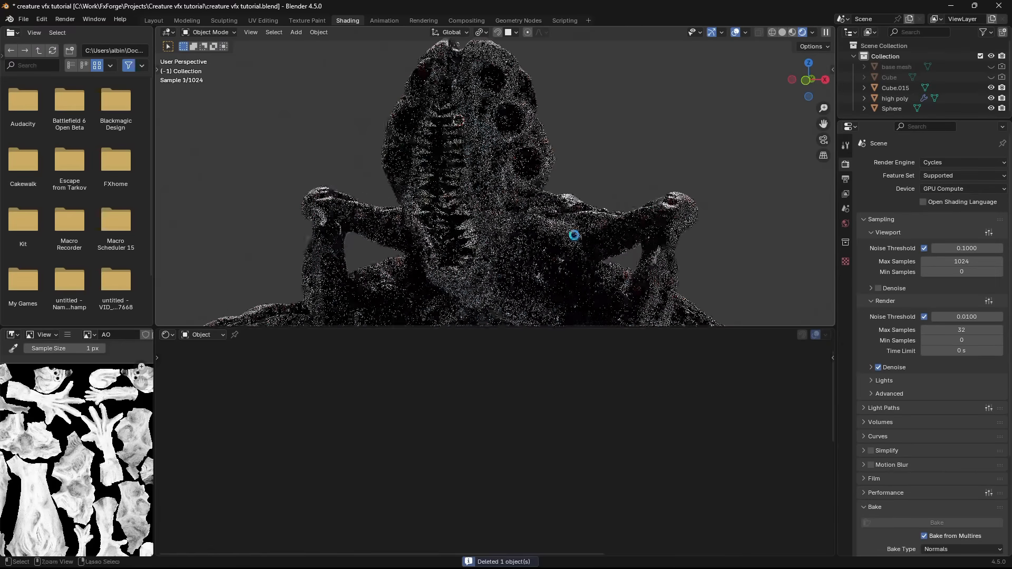
pyautogui.hotkey('ctrl', 's')
pyautogui.scroll(-4, 559, 239)
pyautogui.keyDown('shift'); pyautogui.moveTo(552, 240); pyautogui.dragTo(528, 246, button='middle'); pyautogui.keyUp('shift')
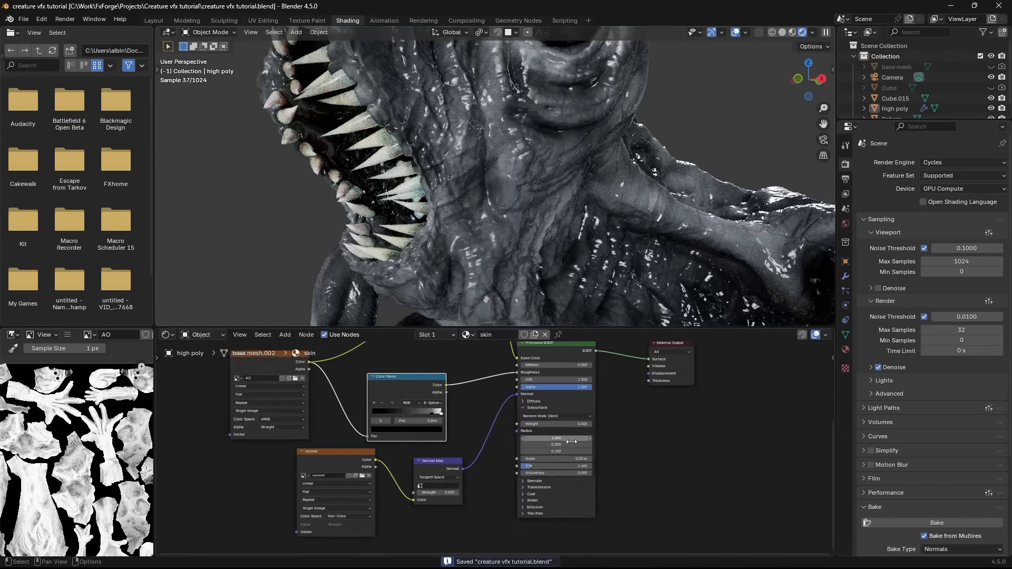
# - Move the skin material's Principled BSDF aside and insert a Mix Color node between the Normal Map and its Normal input
pyautogui.moveTo(684, 414); pyautogui.dragTo(627, 460, button='middle')
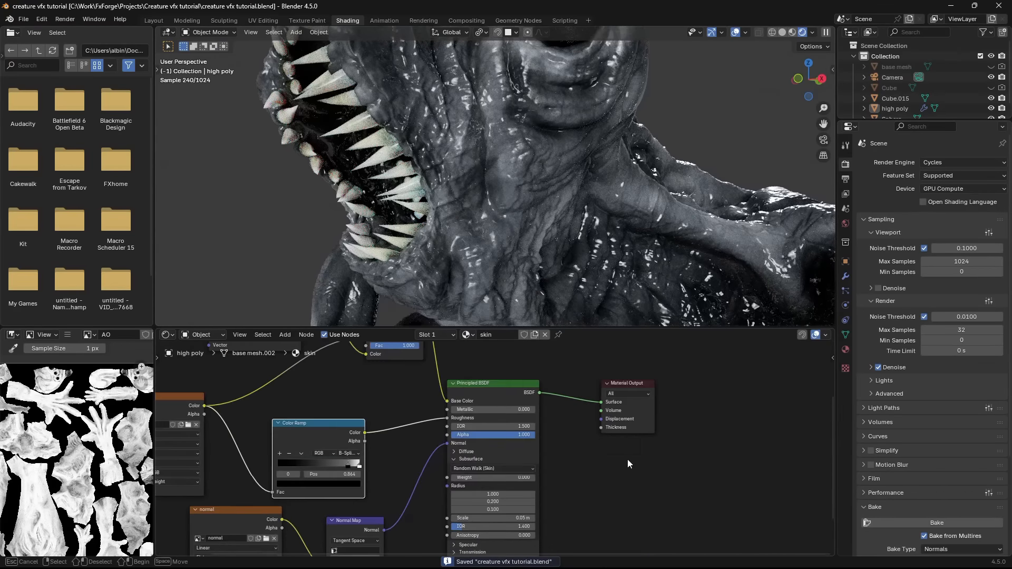
pyautogui.moveTo(502, 393); pyautogui.dragTo(567, 394, button='middle')
pyautogui.click(503, 398)
pyautogui.scroll(6, 493, 235)
pyautogui.scroll(-1, 483, 479)
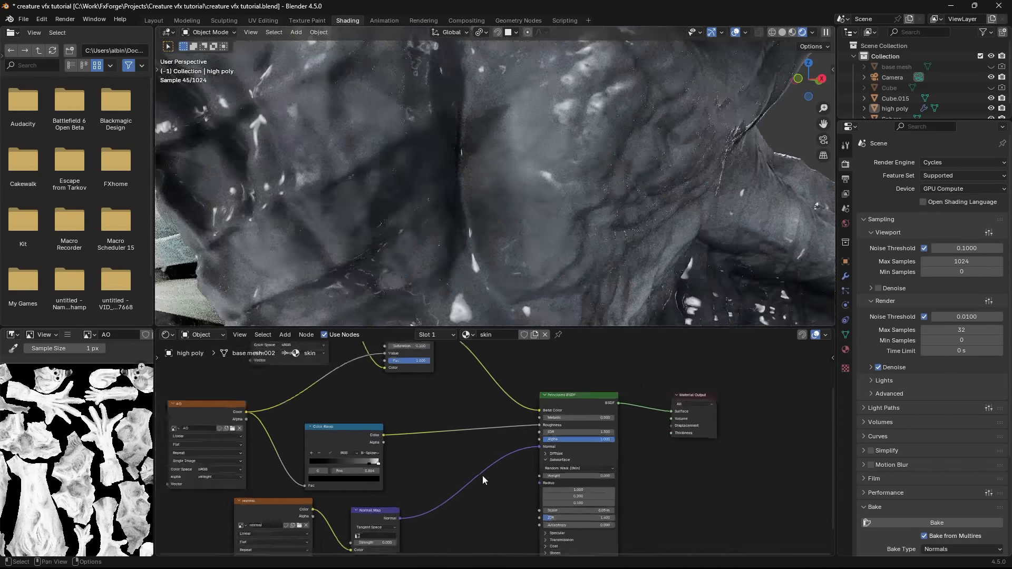
pyautogui.moveTo(483, 479); pyautogui.dragTo(547, 410, button='middle')
pyautogui.hotkey('shift', 'a')
pyautogui.click(538, 375)
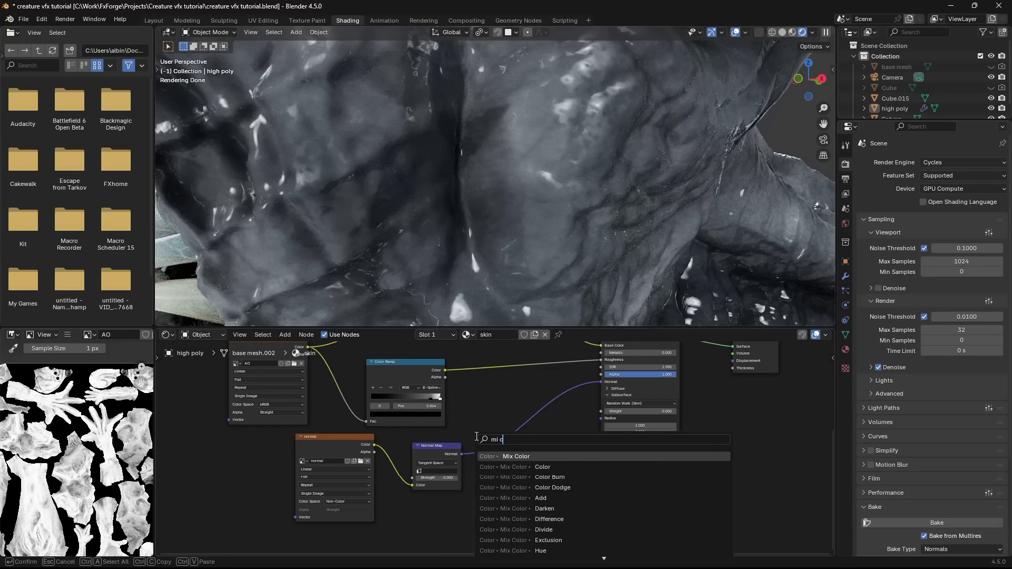
pyautogui.press('Return')
pyautogui.click(479, 447)
pyautogui.moveTo(473, 453); pyautogui.dragTo(480, 422, button='middle')
# - Add a Bump node with strength 10.000 into the Mix node's B input and a mapped Noise Texture driving its Height
pyautogui.hotkey('shift', 'a')
pyautogui.click(479, 410)
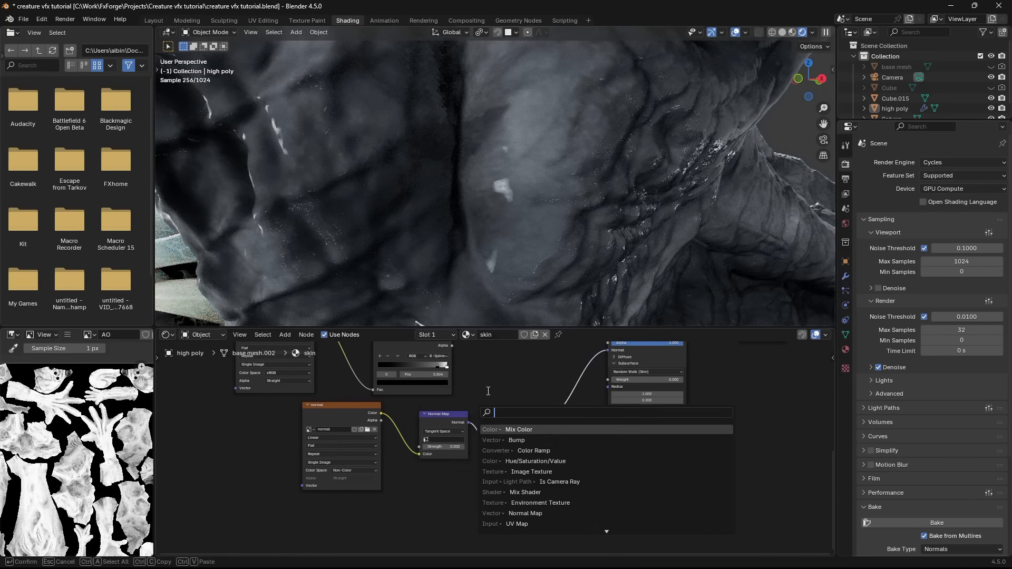
pyautogui.press('Return')
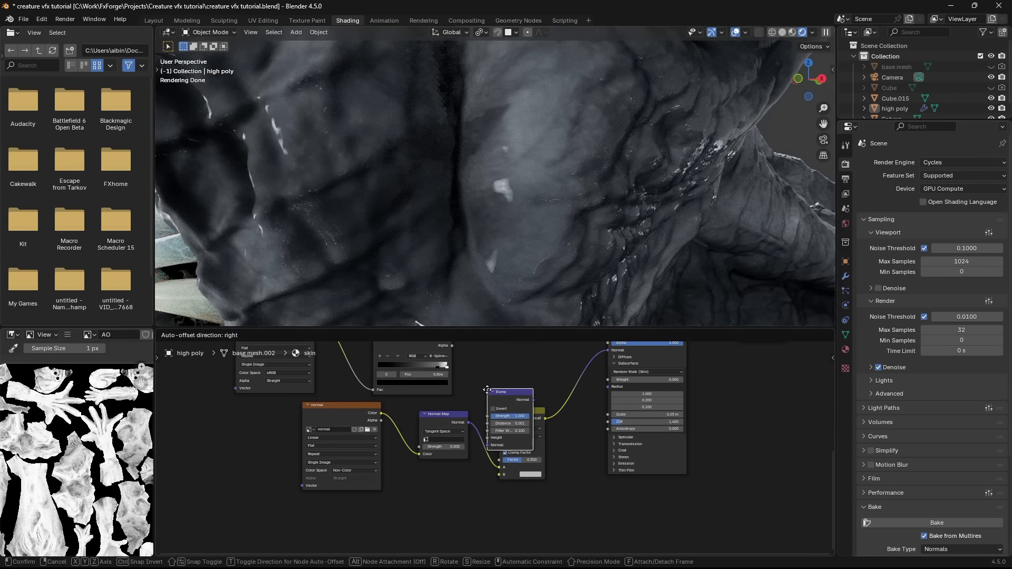
pyautogui.write('noi')
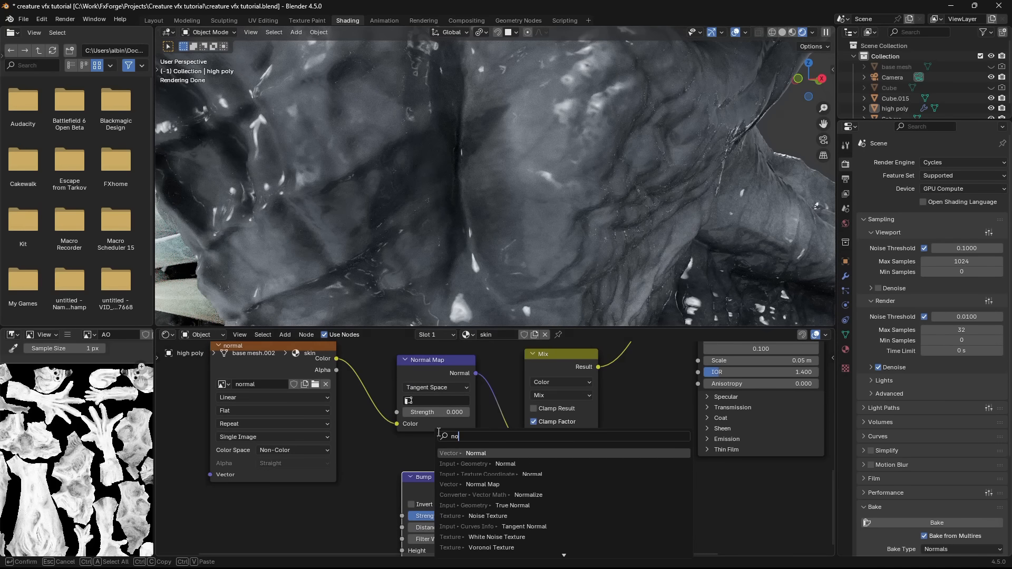
pyautogui.press('Return')
pyautogui.click(309, 483)
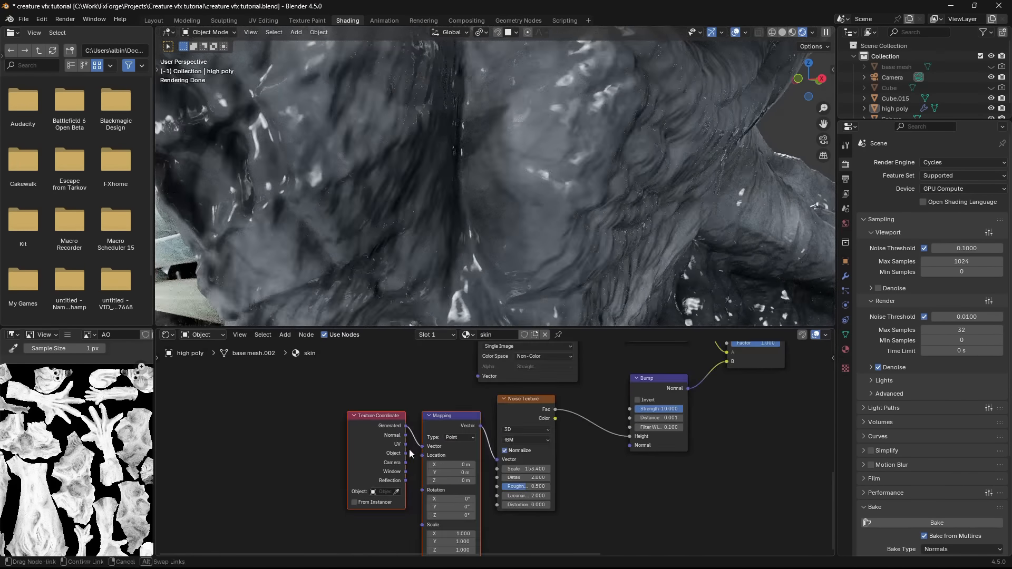
# - Link the Texture Coordinate node's UV output to the Mapping vector and set the Noise Texture scale to 1000
pyautogui.moveTo(412, 453); pyautogui.dragTo(421, 450)
pyautogui.doubleClick(526, 469)
pyautogui.write('10')
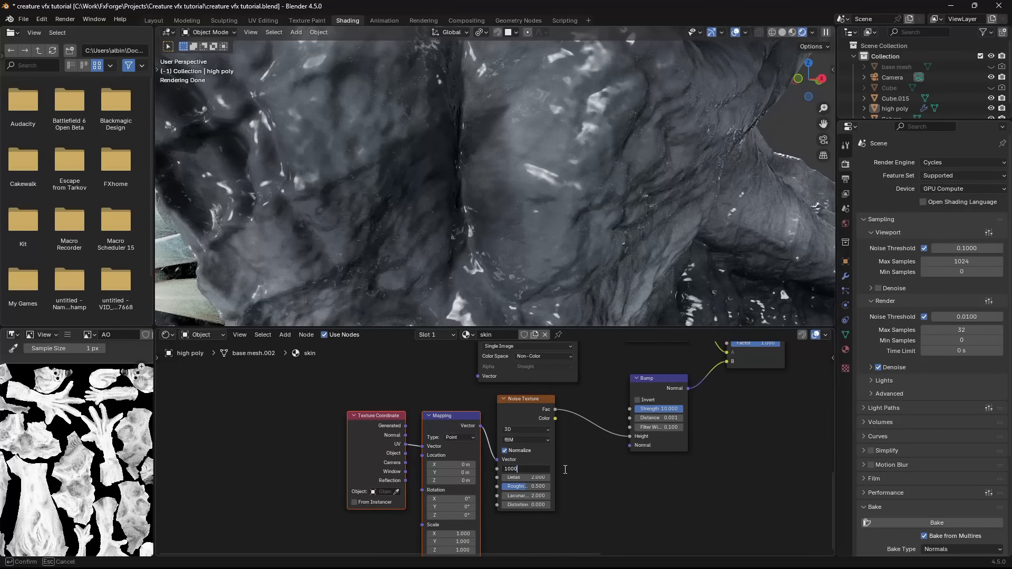
pyautogui.press('Return')
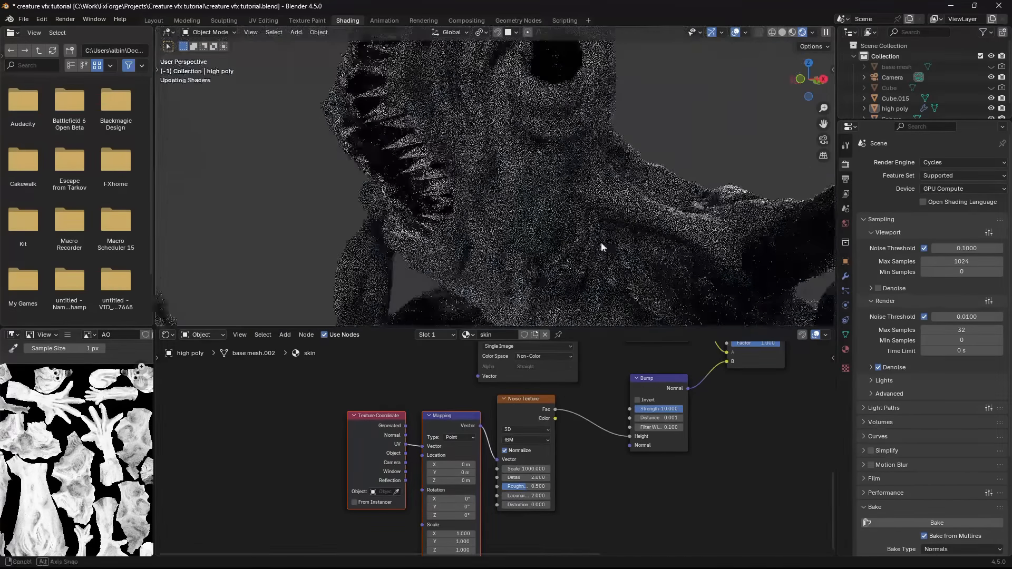
pyautogui.moveTo(605, 244); pyautogui.dragTo(585, 255, button='middle')
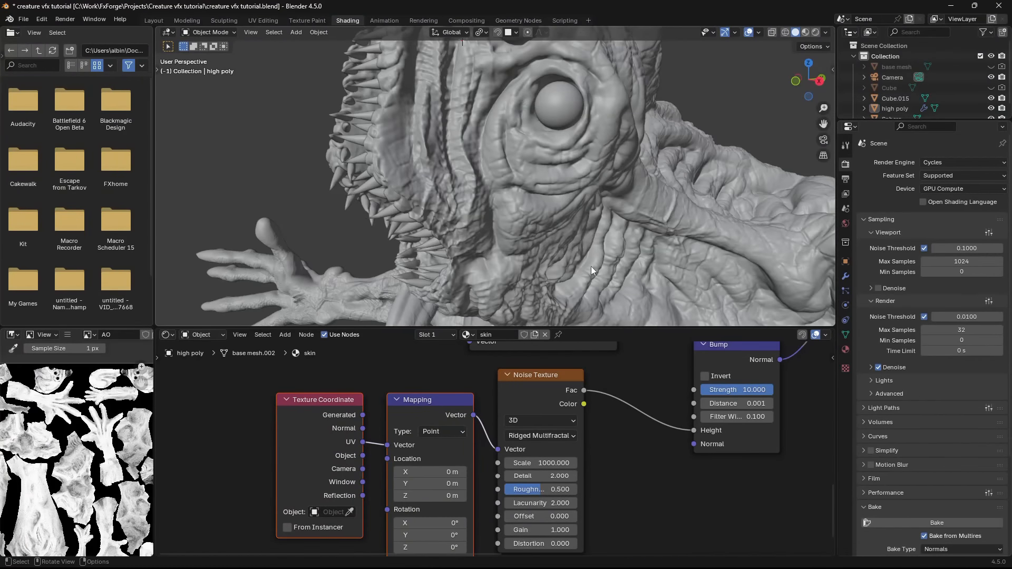
# - Set the skin's Noise Texture to Ridged Multifractal with a scale of 500 and save the file
pyautogui.click(548, 220)
pyautogui.scroll(2, 497, 448)
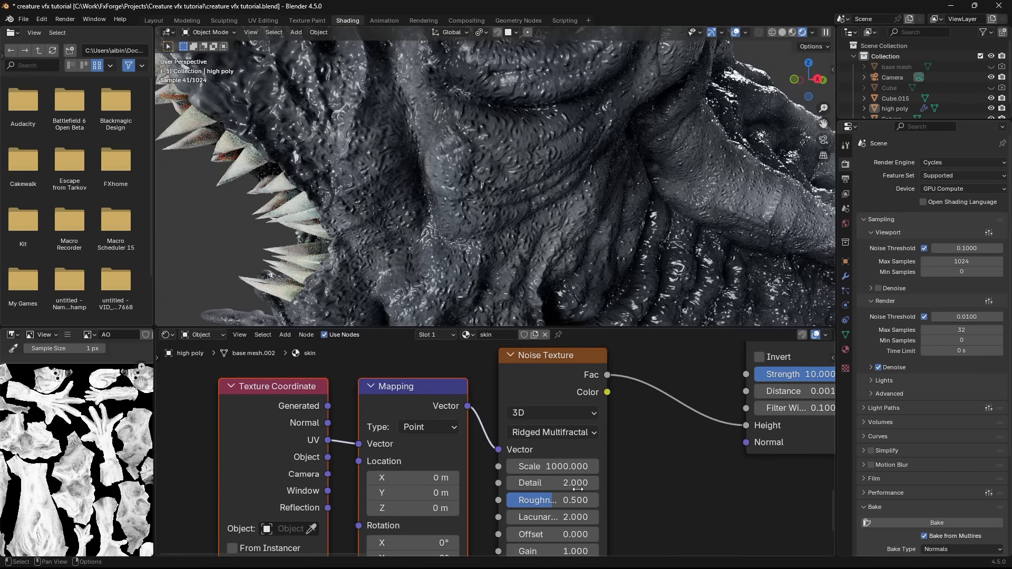
pyautogui.click(583, 436)
pyautogui.click(578, 428)
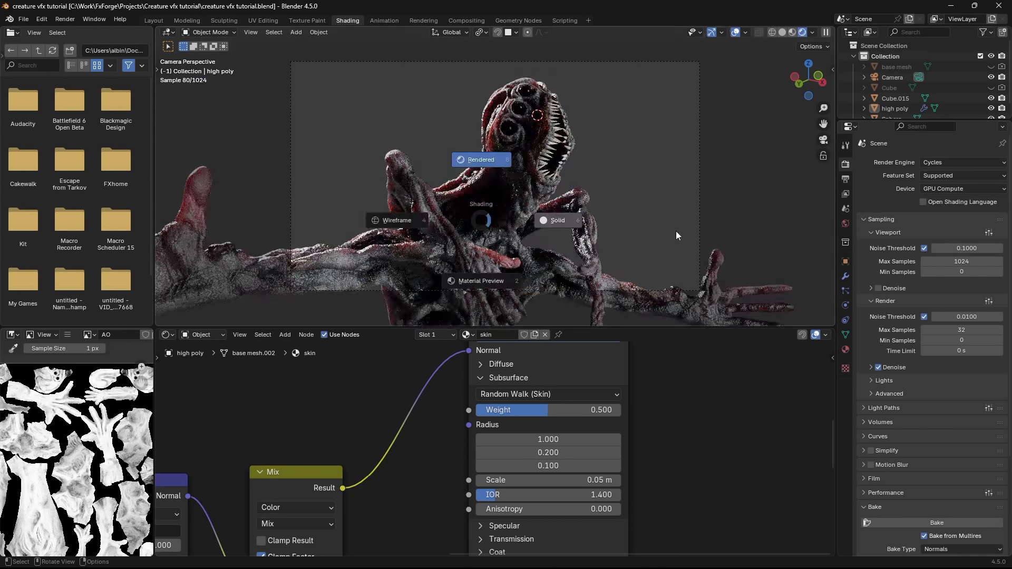
pyautogui.click(677, 236)
pyautogui.hotkey('ctrl', 's')
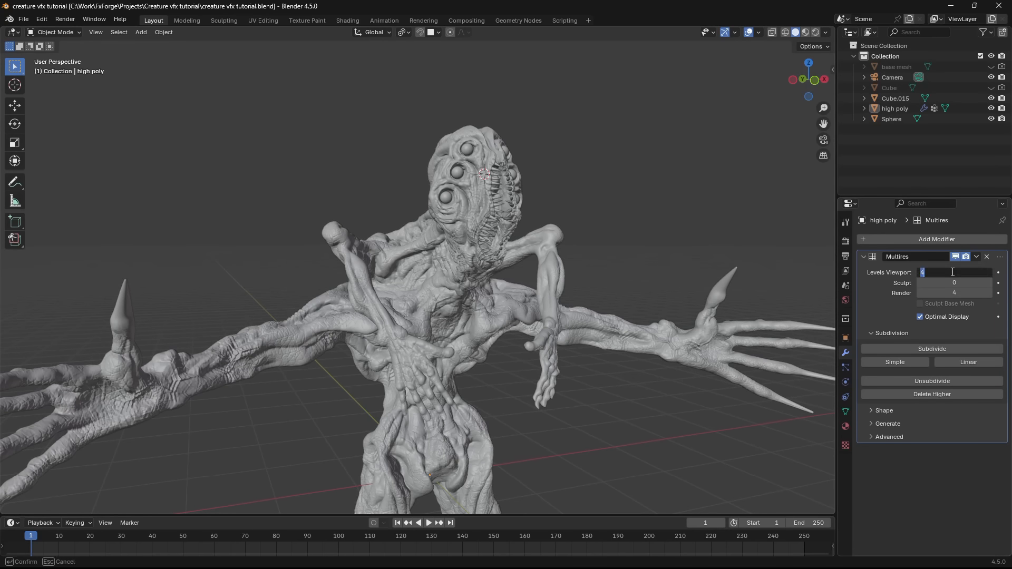
# - Set the high poly mesh's Multires viewport level to 0 and save the file
pyautogui.press('Return')
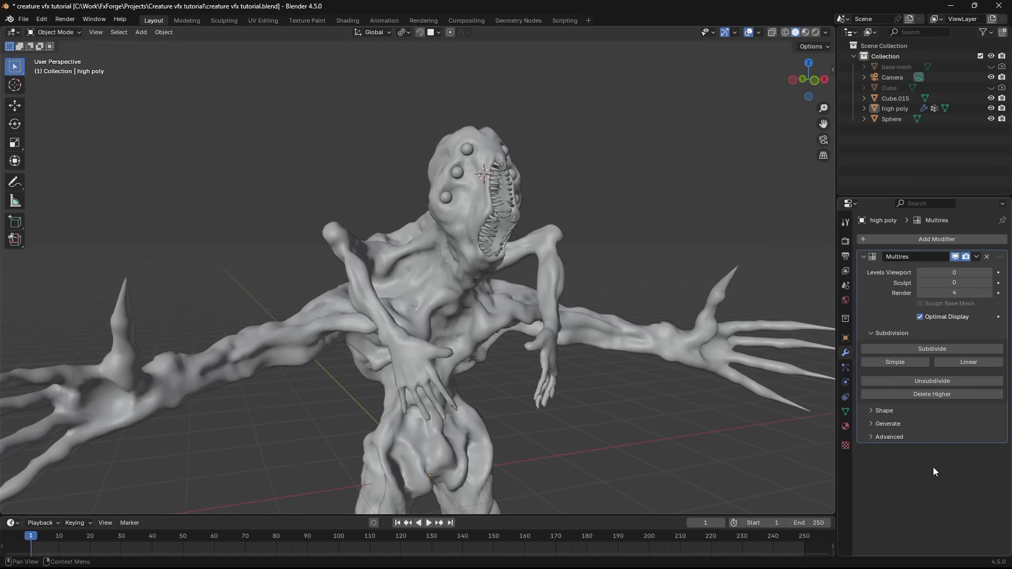
pyautogui.press('z')
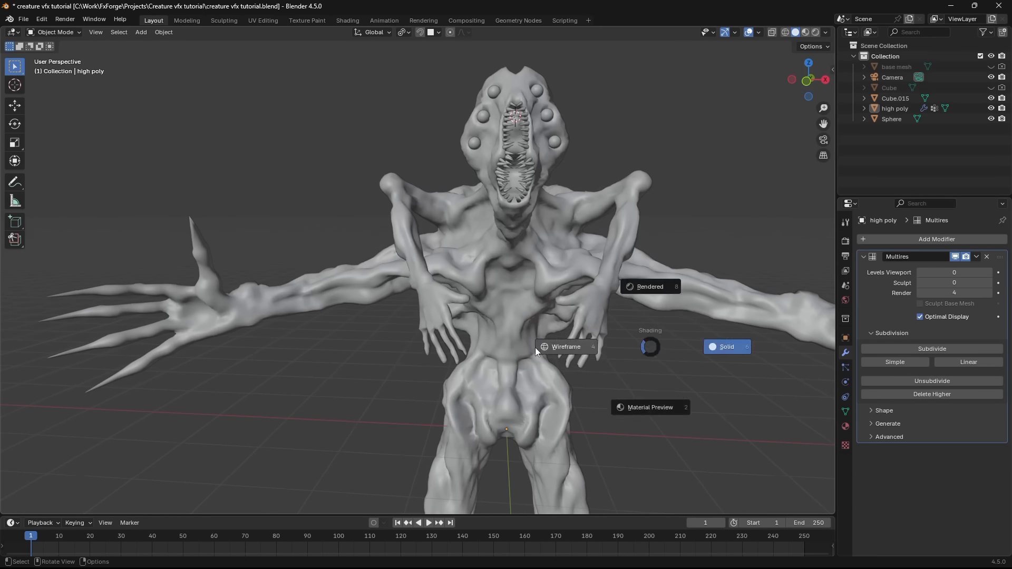
pyautogui.click(532, 349)
pyautogui.hotkey('ctrl', 's')
pyautogui.click(479, 332)
pyautogui.scroll(-3, 480, 337)
pyautogui.press('z')
pyautogui.click(548, 350)
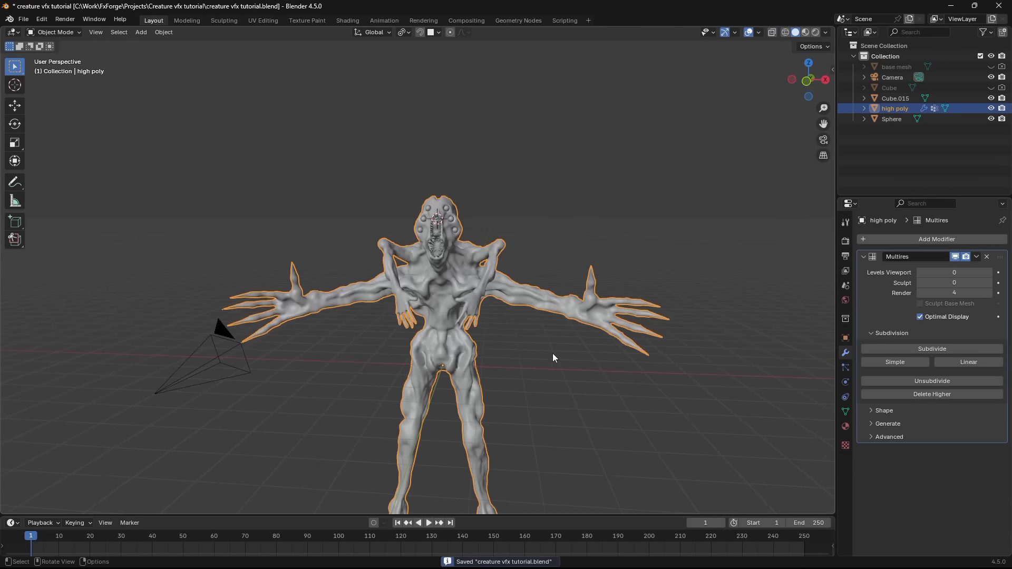
# - Select the body together with Cube.015 and Sphere and raise them about 4.5 m along global Z in front view
pyautogui.click(553, 353)
pyautogui.moveTo(552, 353); pyautogui.dragTo(622, 346, button='middle')
pyautogui.hotkey('ctrl', 's')
pyautogui.press('KP_1')
pyautogui.press('g')
pyautogui.press('z')
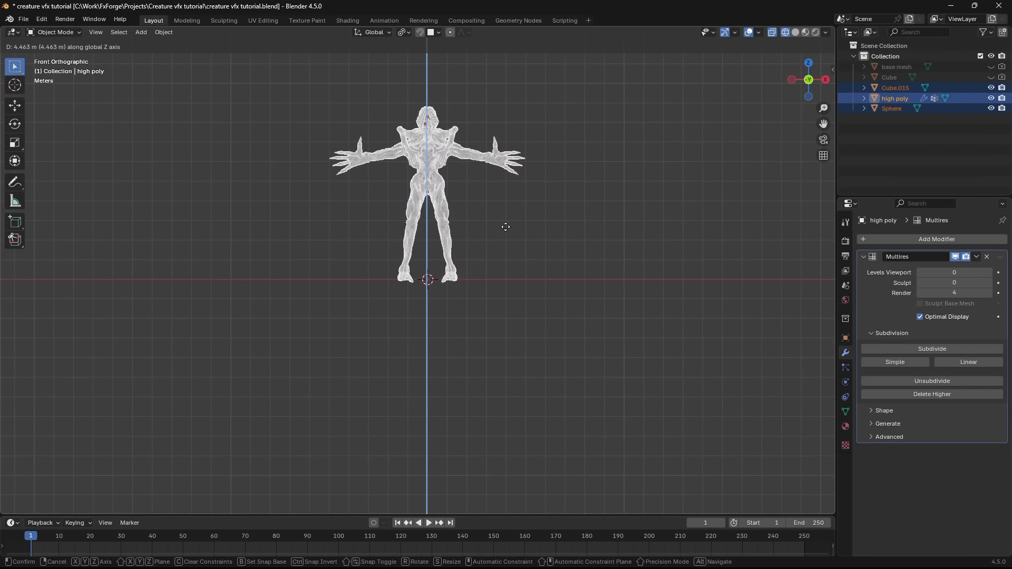
pyautogui.click(532, 234)
# - Nudge the selected creature parts along Z so the feet rest on the ground line, and save the file
pyautogui.scroll(6, 504, 253)
pyautogui.press('g')
pyautogui.press('z')
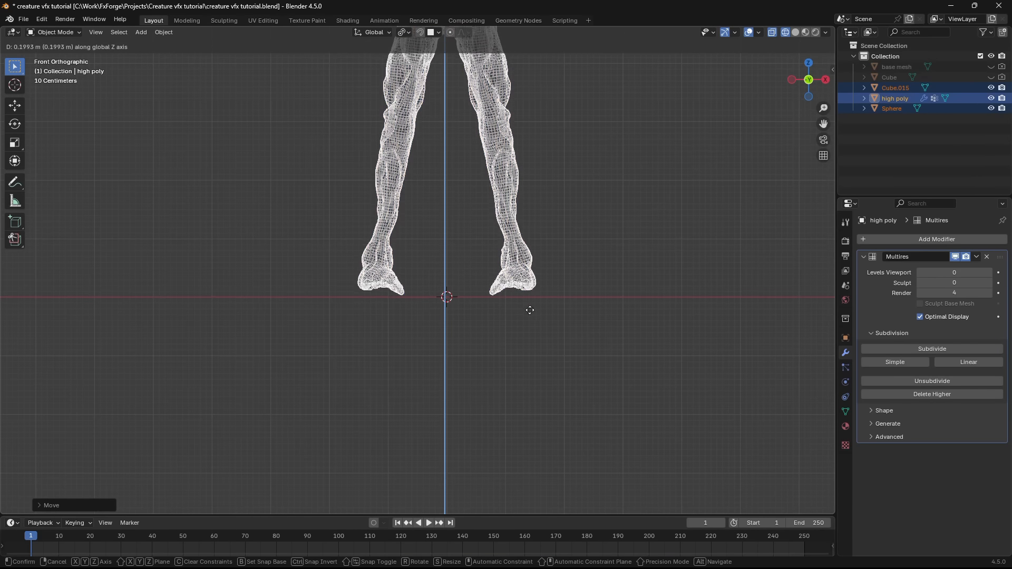
pyautogui.click(540, 445)
pyautogui.click(545, 391)
pyautogui.scroll(-2, 455, 248)
pyautogui.moveTo(486, 277); pyautogui.dragTo(464, 374, button='middle')
pyautogui.hotkey('ctrl', 's')
# - Raise the Multires viewport level to 1 and check the creature's placement from the side and in perspective
pyautogui.press('KP_3')
pyautogui.scroll(-6, 298, 279)
pyautogui.moveTo(486, 381); pyautogui.dragTo(390, 242)
pyautogui.scroll(5, 390, 242)
pyautogui.hotkey('shift', 'z')
pyautogui.moveTo(467, 285); pyautogui.dragTo(625, 303, button='middle')
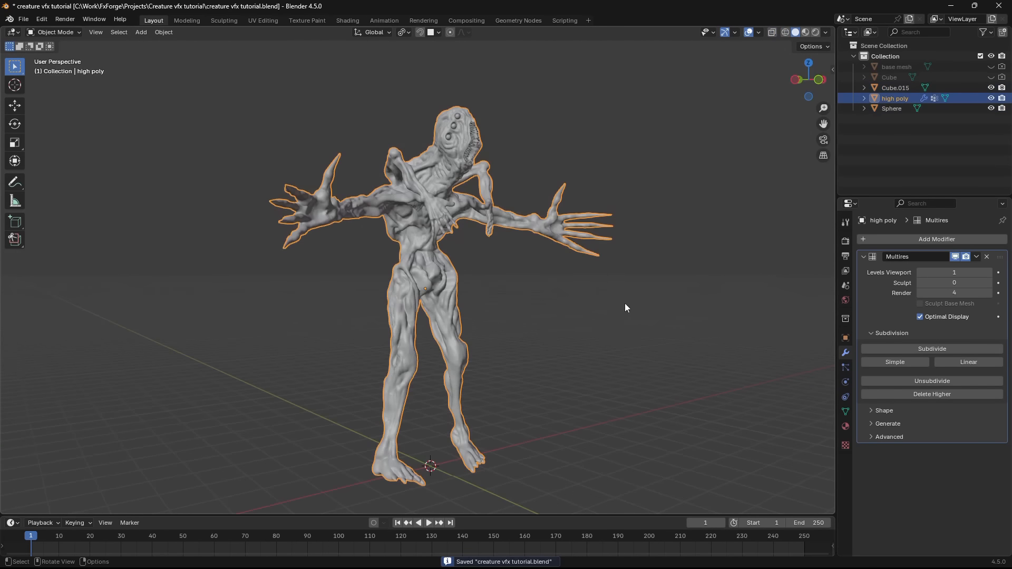
pyautogui.scroll(4, 624, 292)
pyautogui.scroll(-6, 624, 292)
pyautogui.hotkey('shift', 'z')
# - Save the file, add a Single Bone armature at the world origin, and show the creature in wireframe from the front
pyautogui.hotkey('shift', 'z')
pyautogui.press('KP_1')
pyautogui.scroll(4, 467, 321)
pyautogui.click(583, 327)
pyautogui.hotkey('ctrl', 's')
pyautogui.hotkey('shift', 'a')
pyautogui.moveTo(583, 327)
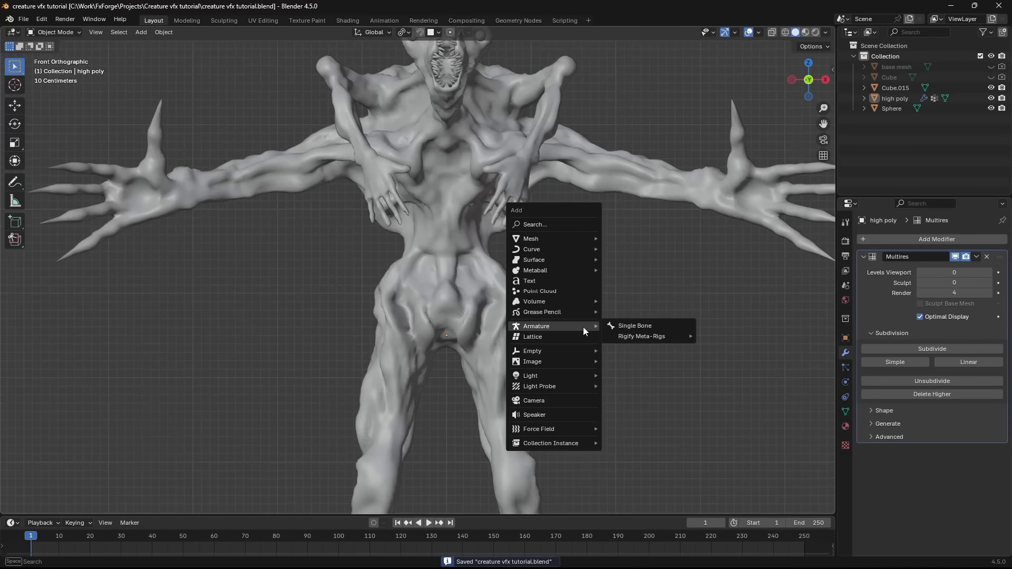
pyautogui.click(629, 327)
pyautogui.hotkey('shift', 'z')
pyautogui.scroll(-5, 494, 349)
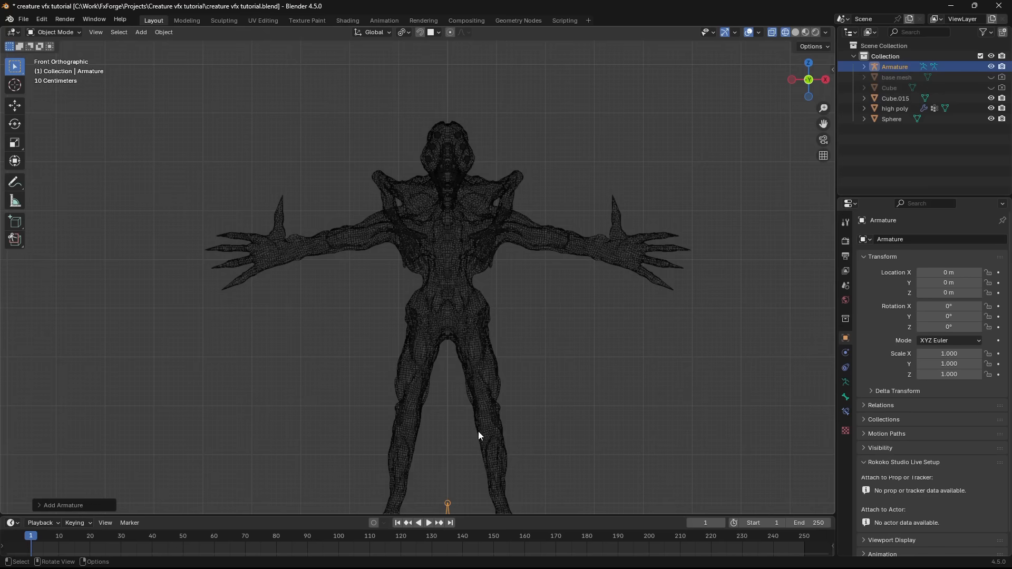
# - Edit the armature and move its bone about 4 m up along global Z into the creature's pelvis
pyautogui.press('Tab')
pyautogui.scroll(5, 486, 402)
pyautogui.press('g')
pyautogui.press('z')
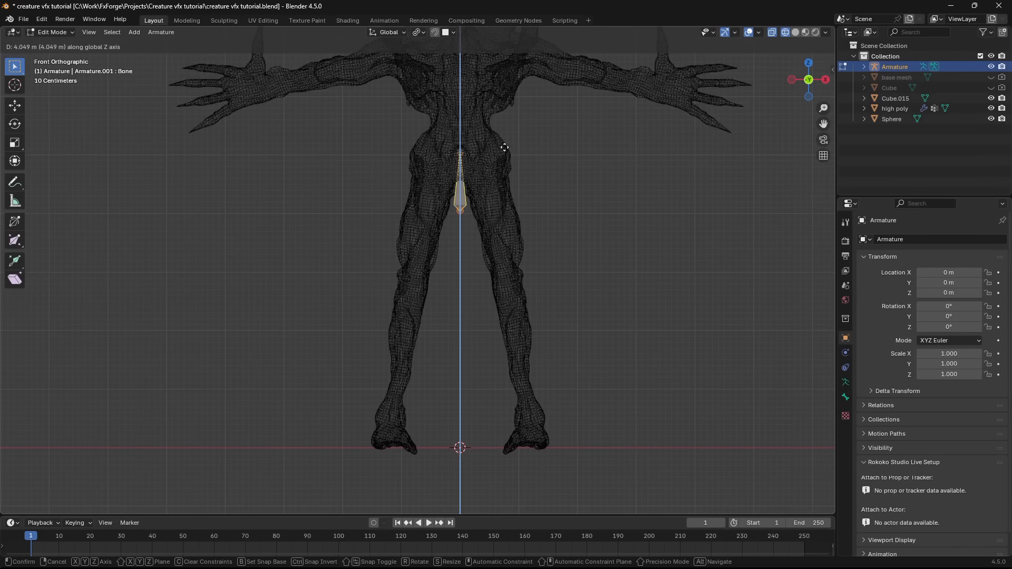
pyautogui.click(521, 121)
pyautogui.scroll(3, 514, 158)
# - Reposition the pelvis bone in side view, shortening it and tilting its tip back toward the spine
pyautogui.press('KP_3')
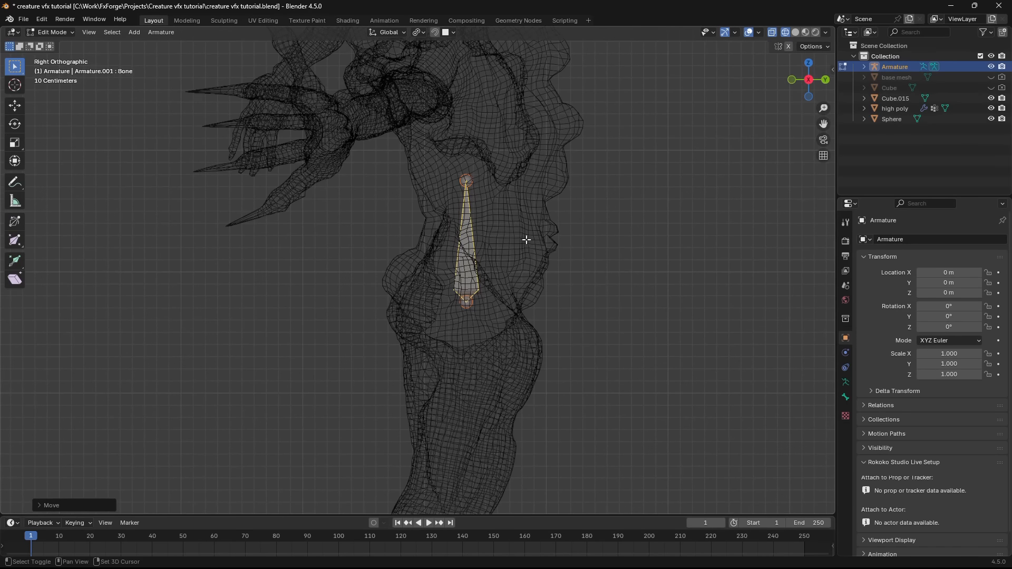
pyautogui.press('g')
pyautogui.click(476, 179)
pyautogui.press('g')
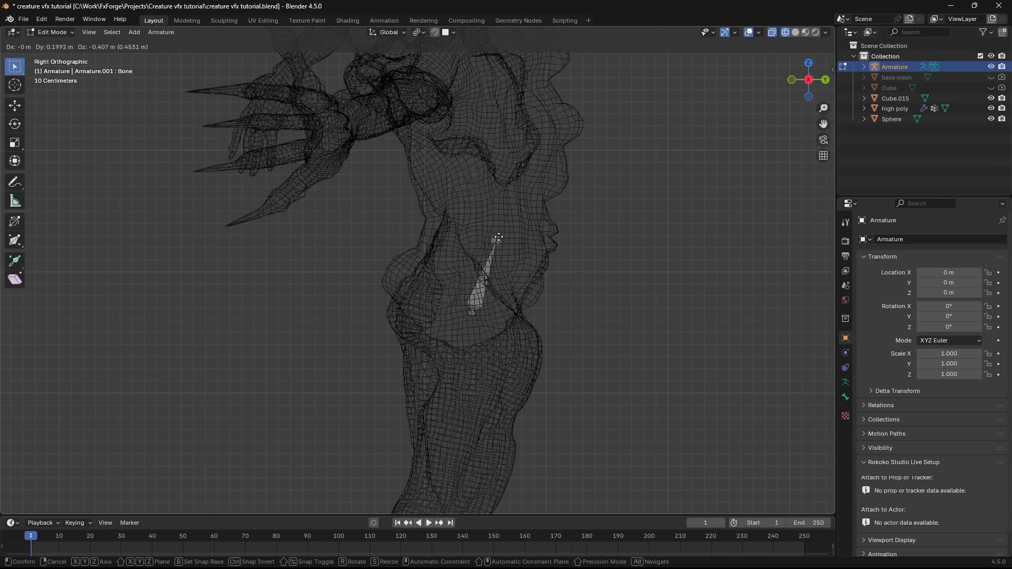
pyautogui.click(500, 232)
pyautogui.press('KP_1')
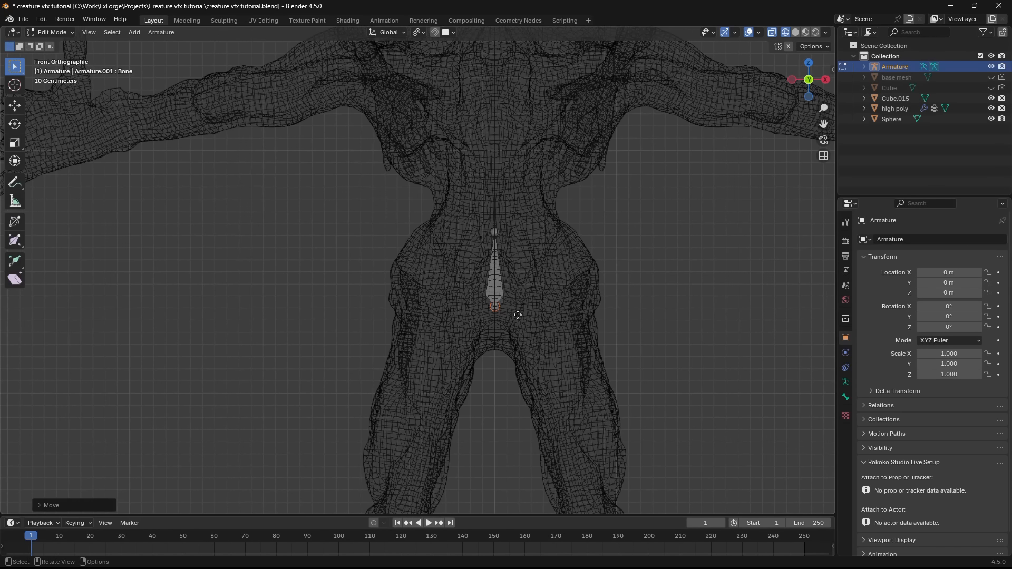
pyautogui.press('g')
pyautogui.press('KP_3')
# - Extrude two spine bones upward from the pelvis bone's tip through the creature's back
pyautogui.click(542, 246)
pyautogui.keyDown('shift'); pyautogui.moveTo(545, 253); pyautogui.dragTo(587, 353, button='middle'); pyautogui.keyUp('shift')
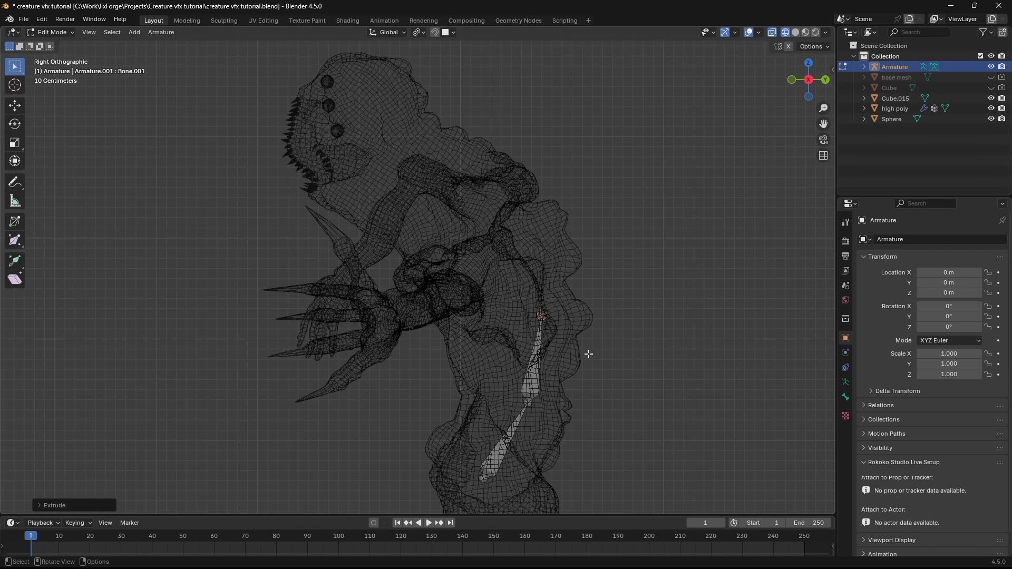
pyautogui.press('e')
pyautogui.click(556, 264)
pyautogui.keyDown('shift'); pyautogui.moveTo(565, 295); pyautogui.dragTo(595, 338, button='middle'); pyautogui.keyUp('shift')
# - Move the mid-spine joint and the upper spine tip to follow the curve of the back
pyautogui.click(574, 367)
pyautogui.press('g')
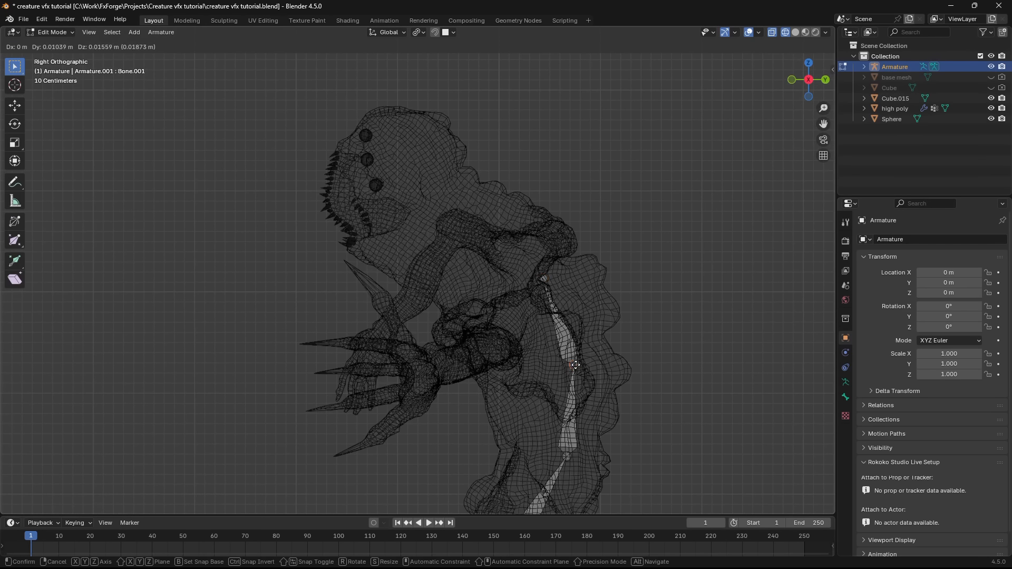
pyautogui.click(547, 281)
pyautogui.press('g')
pyautogui.click(539, 271)
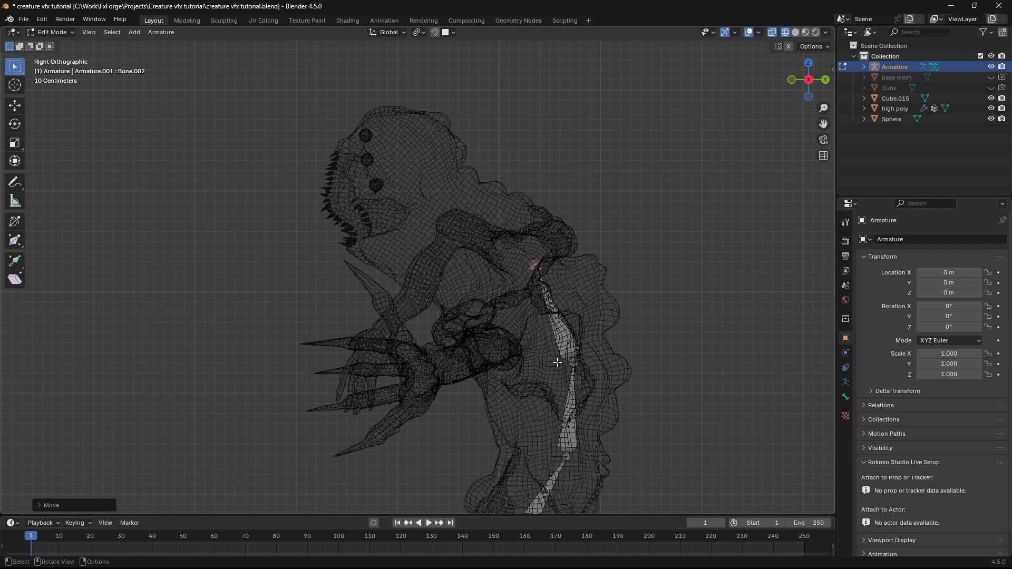
# - Adjust the lower spine joint where the pelvis bone meets the first spine bone
pyautogui.click(571, 372)
pyautogui.click(565, 460)
pyautogui.scroll(1, 565, 460)
pyautogui.keyDown('shift'); pyautogui.moveTo(565, 460); pyautogui.dragTo(526, 380, button='middle'); pyautogui.keyUp('shift')
pyautogui.press('g')
pyautogui.click(525, 388)
pyautogui.keyDown('shift'); pyautogui.moveTo(484, 198); pyautogui.dragTo(516, 266, button='middle'); pyautogui.keyUp('shift')
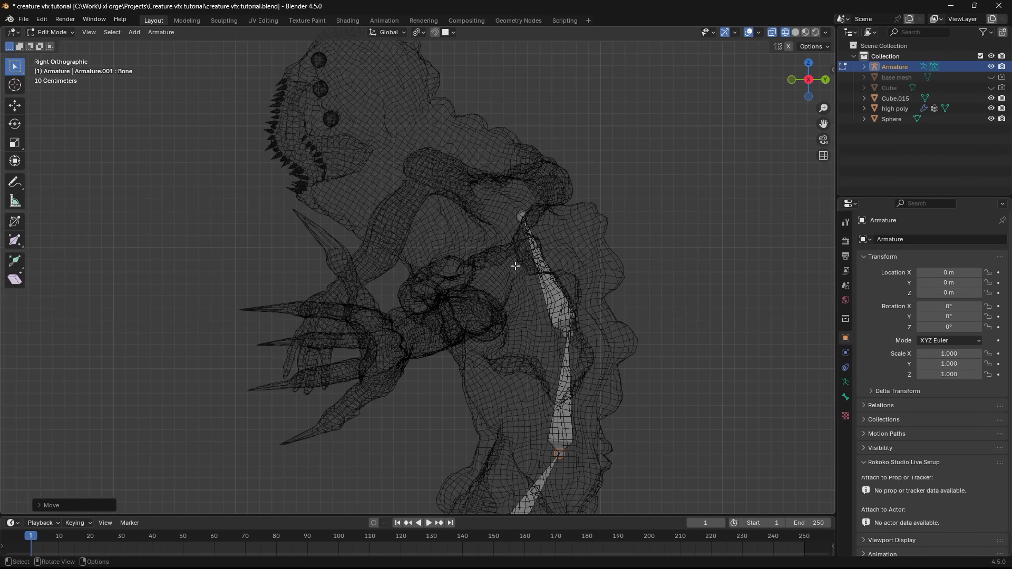
# - Extrude a hip bone from the base of the pelvis bone to the creature's right hip and align its end along X
pyautogui.press('KP_1')
pyautogui.press('e')
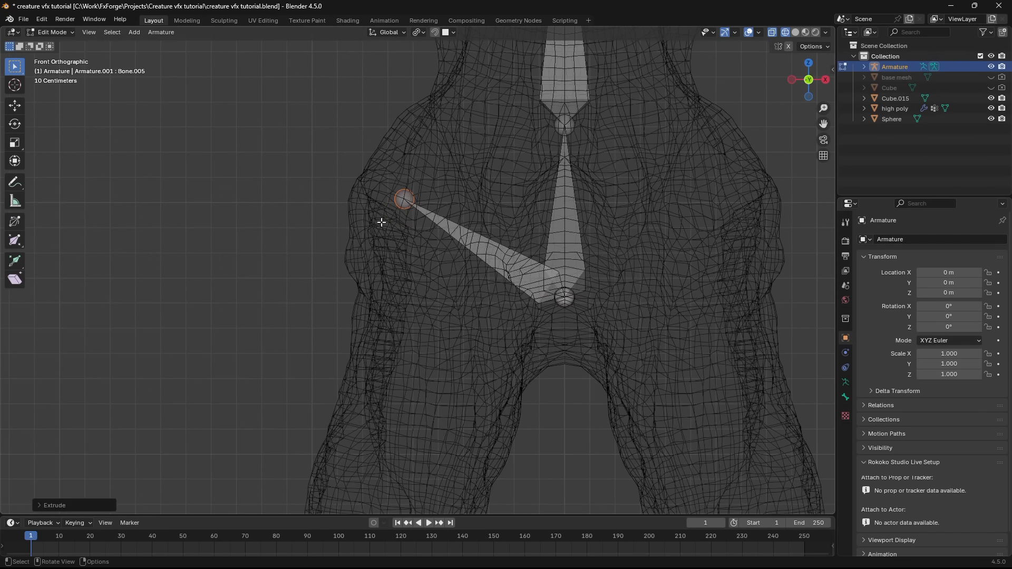
pyautogui.click(379, 219)
pyautogui.moveTo(379, 219); pyautogui.dragTo(551, 265, button='middle')
pyautogui.hotkey('shift', 'z')
pyautogui.keyDown('shift'); pyautogui.moveTo(340, 280); pyautogui.dragTo(569, 314, button='middle'); pyautogui.keyUp('shift')
pyautogui.hotkey('shift', 'z')
pyautogui.moveTo(443, 275)
pyautogui.mouseDown(button='middle')
pyautogui.moveTo(465, 265)
pyautogui.moveTo(640, 262)
pyautogui.moveTo(404, 317)
pyautogui.mouseUp(button='middle')
pyautogui.press('g')
pyautogui.press('x')
pyautogui.click(474, 262)
# - Extrude thigh and shin bones down the right leg and place their ends at the knee and ankle
pyautogui.press('KP_3')
pyautogui.press('e')
pyautogui.click(435, 272)
pyautogui.press('g')
pyautogui.click(608, 273)
pyautogui.press('e')
pyautogui.click(395, 443)
pyautogui.moveTo(443, 421); pyautogui.dragTo(379, 407, button='middle')
pyautogui.press('g')
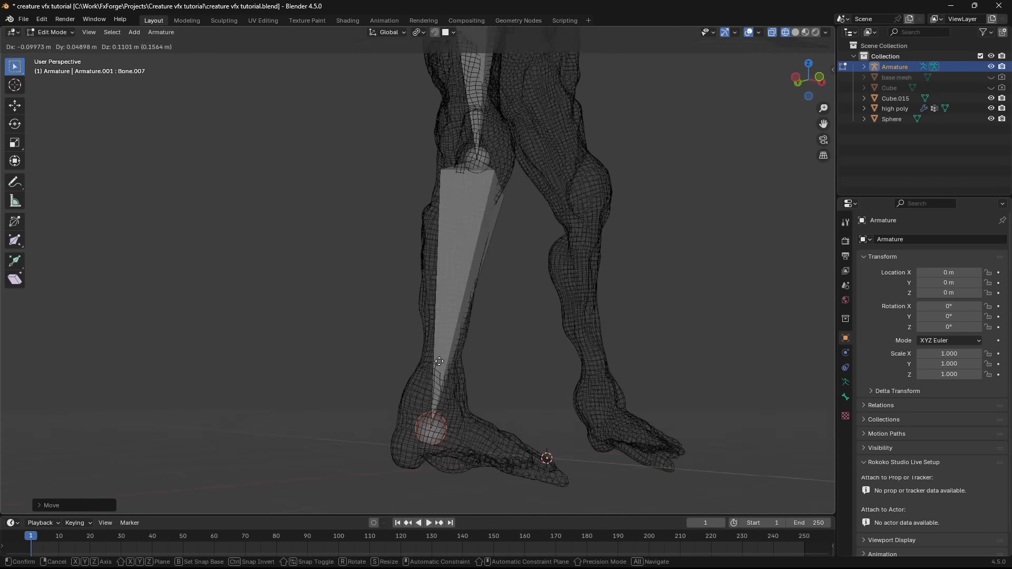
pyautogui.click(422, 417)
# - Extrude a foot bone from the right ankle toward the toes
pyautogui.press('e')
pyautogui.press('KP_7')
pyautogui.scroll(-6, 499, 317)
# - Extrude a shoulder bone from the upper spine joint to the base of the large right arm
pyautogui.moveTo(421, 146); pyautogui.dragTo(628, 322, button='middle')
pyautogui.scroll(5, 379, 325)
pyautogui.click(379, 325)
pyautogui.press('e')
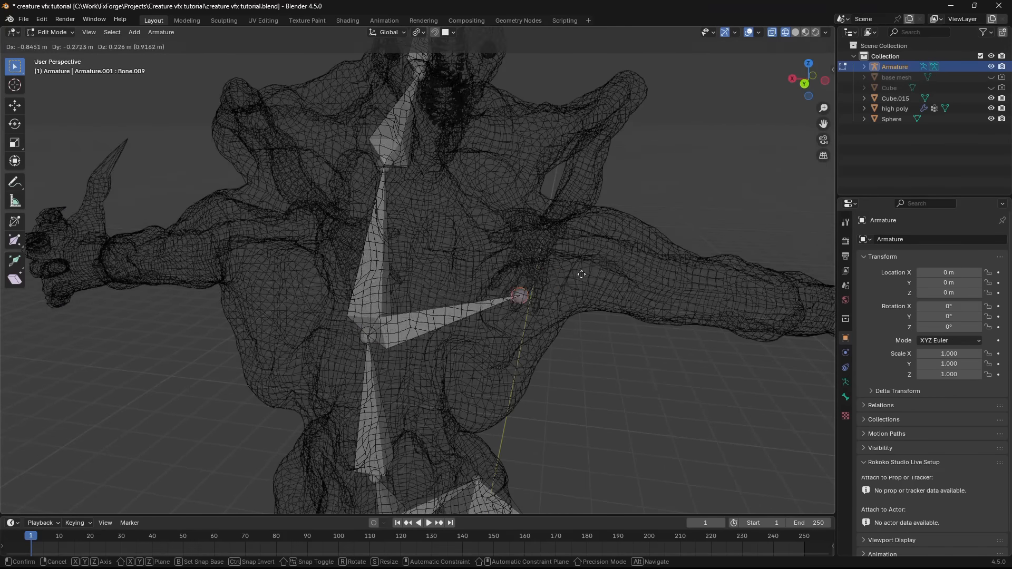
pyautogui.click(521, 294)
pyautogui.moveTo(520, 294)
pyautogui.mouseDown(button='middle')
pyautogui.moveTo(629, 328)
pyautogui.moveTo(522, 316)
pyautogui.moveTo(631, 305)
pyautogui.mouseUp(button='middle')
pyautogui.press('z')
pyautogui.click(727, 313)
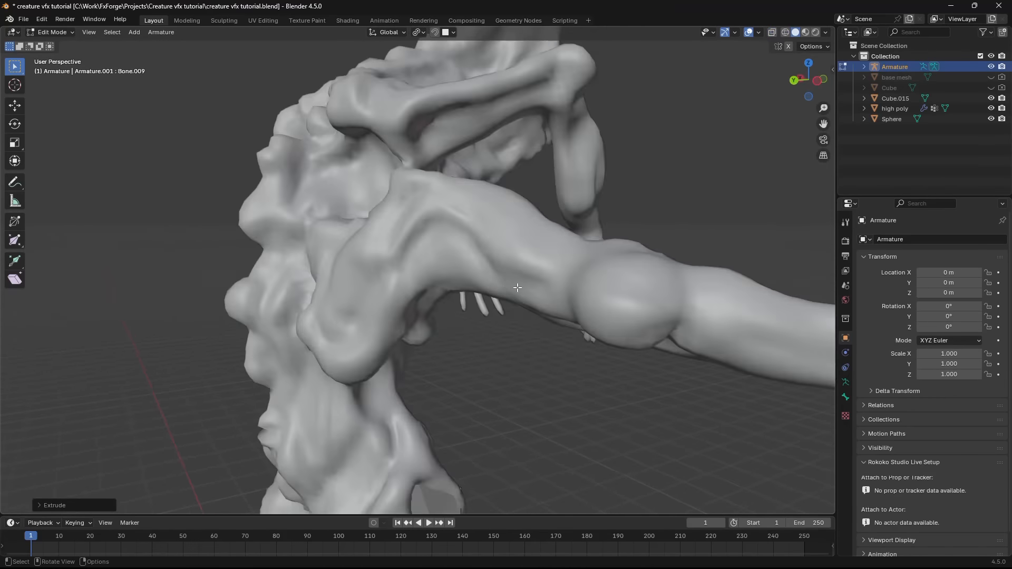
# - Extrude upper arm, forearm and hand bones along the large right arm and place their joints
pyautogui.press('z')
pyautogui.press('e')
pyautogui.press('g')
pyautogui.moveTo(448, 284)
pyautogui.mouseDown(button='middle')
pyautogui.moveTo(547, 283)
pyautogui.moveTo(494, 295)
pyautogui.moveTo(491, 315)
pyautogui.moveTo(538, 305)
pyautogui.moveTo(537, 296)
pyautogui.moveTo(423, 310)
pyautogui.moveTo(486, 221)
pyautogui.mouseUp(button='middle')
pyautogui.scroll(-3, 463, 305)
pyautogui.scroll(-4, 606, 237)
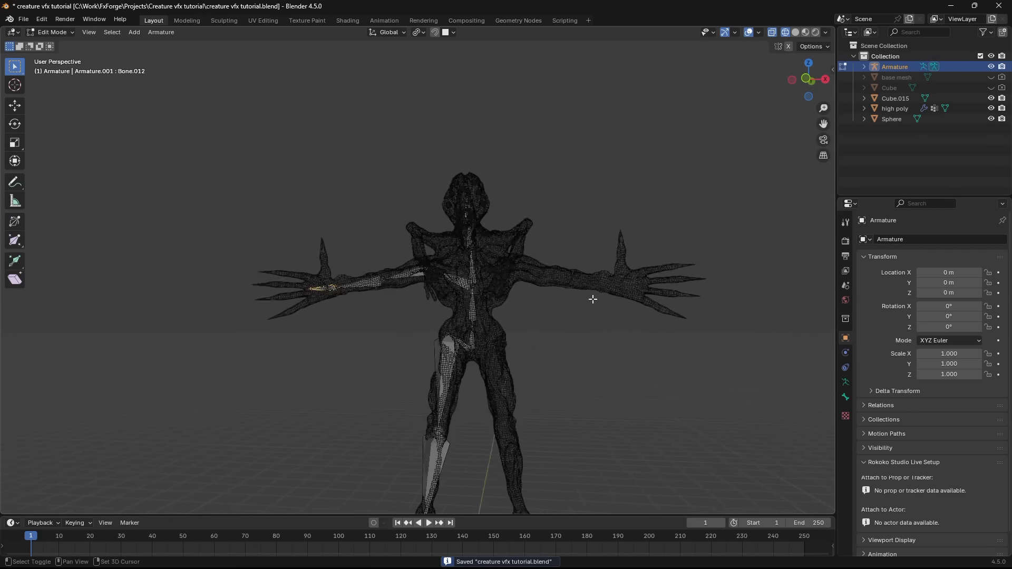
# - Parent the separate finger bone to the hand bone, keeping its offset
pyautogui.moveTo(592, 299); pyautogui.dragTo(516, 337, button='middle')
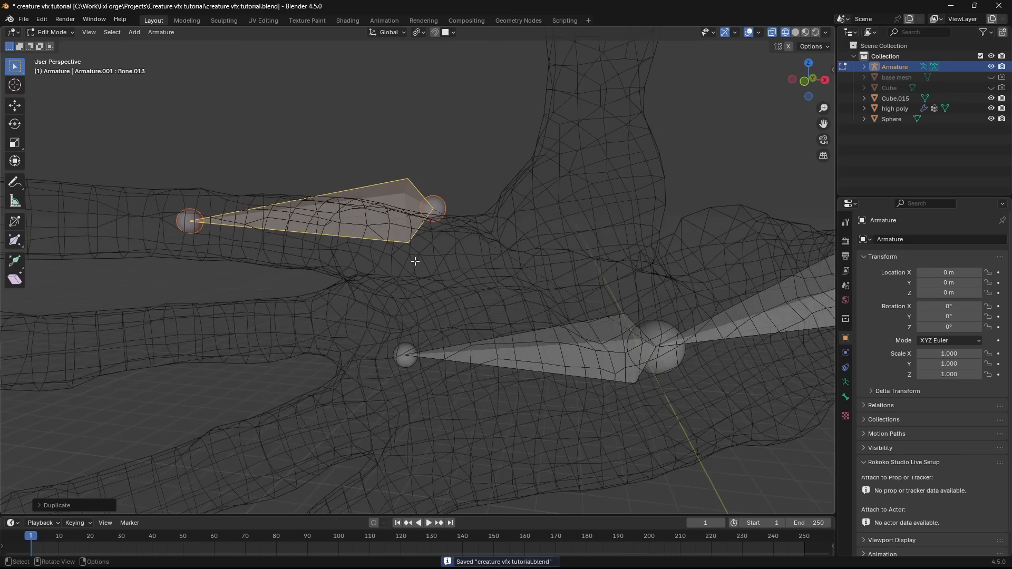
pyautogui.scroll(1, 414, 260)
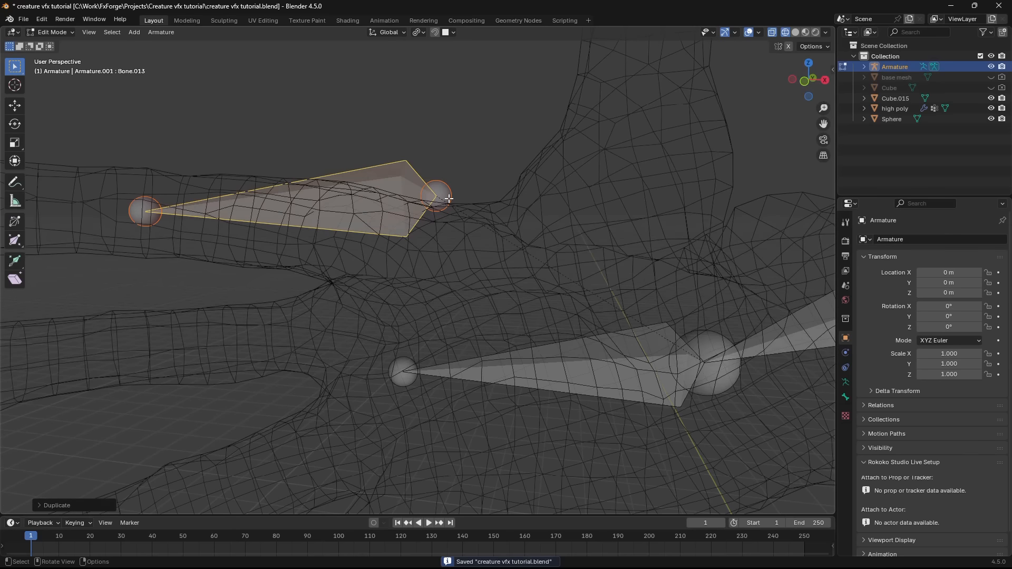
pyautogui.keyDown('shift'); pyautogui.click(574, 335); pyautogui.keyUp('shift')
pyautogui.hotkey('ctrl', 'p')
pyautogui.click(495, 346)
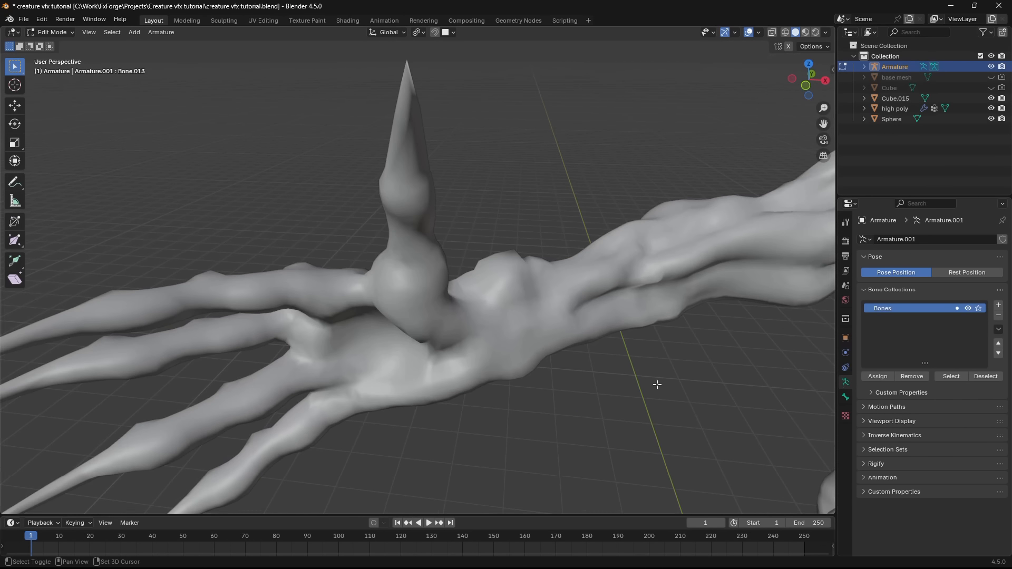
# - Turn on In Front in the armature's viewport display so its bones draw over the mesh
pyautogui.keyDown('shift'); pyautogui.moveTo(657, 385); pyautogui.dragTo(641, 351, button='middle'); pyautogui.keyUp('shift')
pyautogui.click(902, 422)
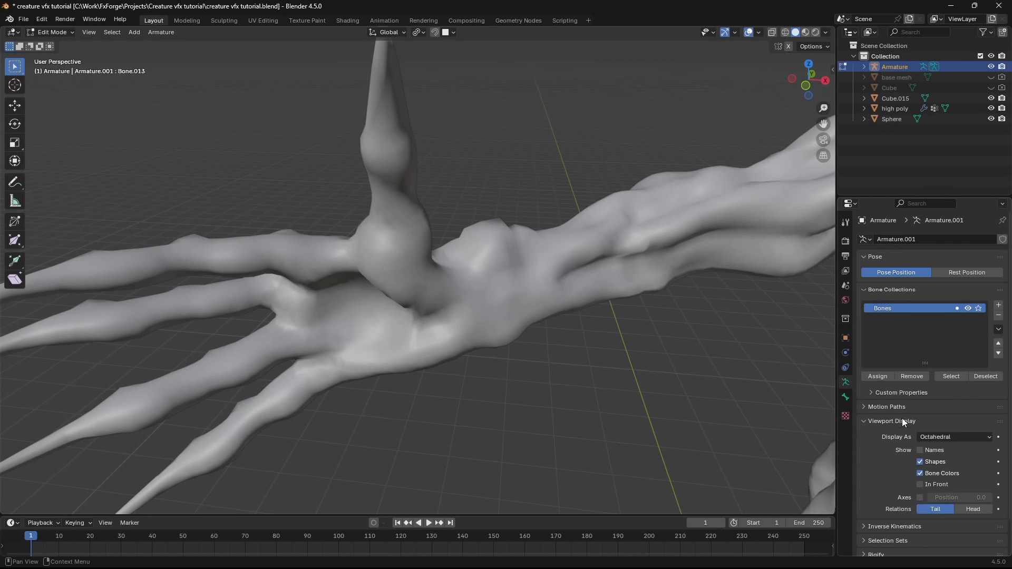
pyautogui.click(924, 486)
pyautogui.moveTo(573, 396); pyautogui.dragTo(531, 341, button='middle')
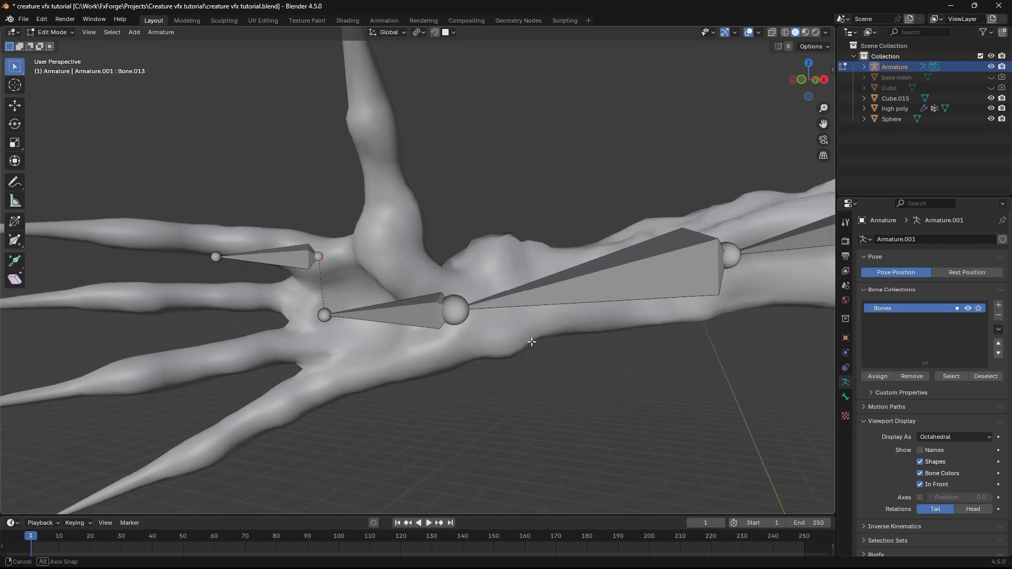
# - Move the tip and base of the finger bone to line up with the first segment of the upper finger
pyautogui.keyDown('shift'); pyautogui.moveTo(364, 300); pyautogui.dragTo(540, 310, button='middle'); pyautogui.keyUp('shift')
pyautogui.scroll(2, 540, 310)
pyautogui.moveTo(388, 266); pyautogui.dragTo(436, 246)
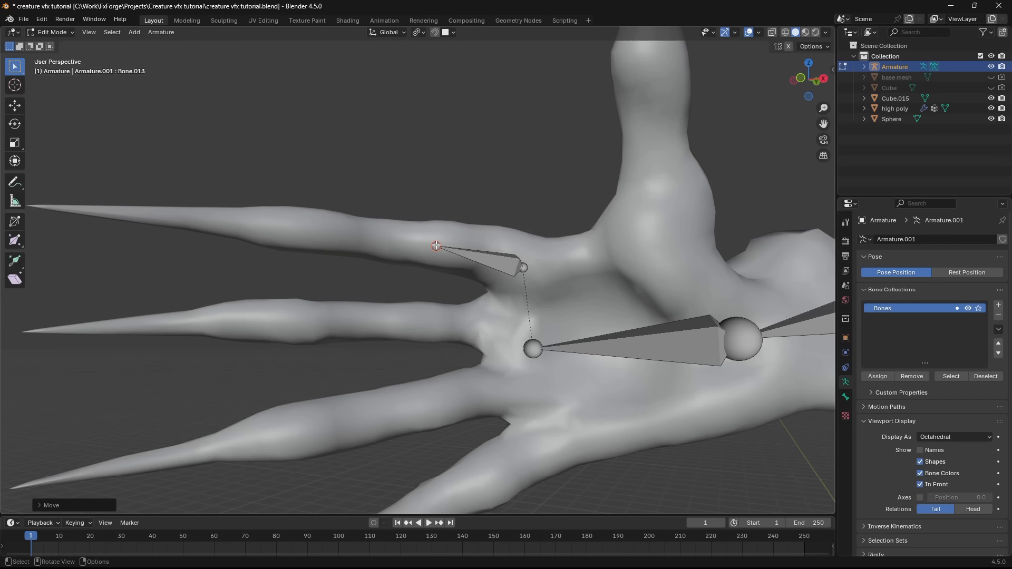
pyautogui.click(526, 267)
pyautogui.moveTo(535, 261); pyautogui.dragTo(495, 293, button='middle')
pyautogui.press('g')
pyautogui.click(495, 294)
# - Extrude another bone along the upper finger toward its fingertip
pyautogui.press('e')
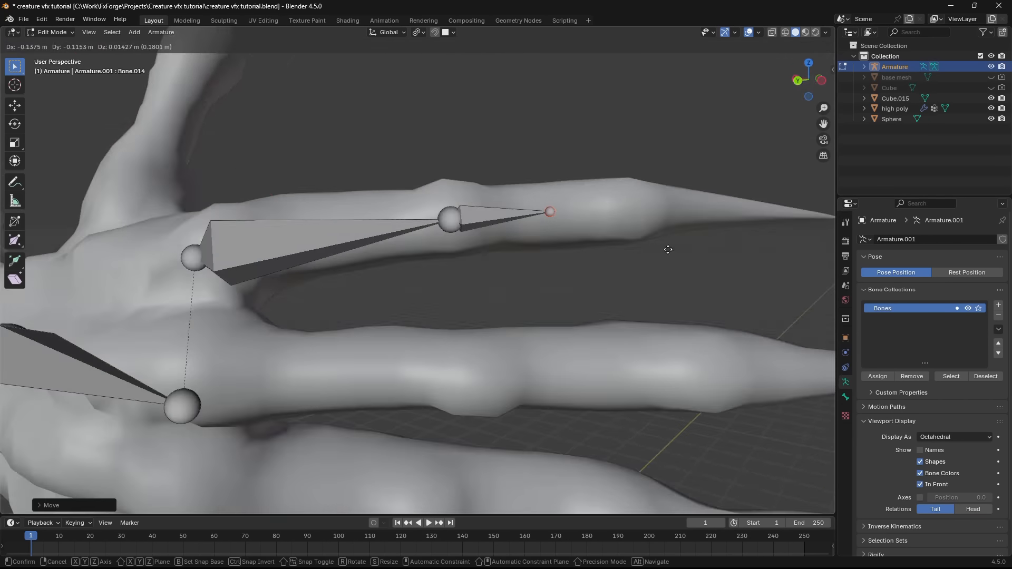
pyautogui.click(666, 248)
pyautogui.moveTo(667, 248); pyautogui.dragTo(654, 226, button='middle')
# - Duplicate the finger bone chain for the neighbouring fingers and rotate each copy into alignment
pyautogui.hotkey('shift', 'd')
pyautogui.press('r')
pyautogui.click(653, 226)
pyautogui.hotkey('shift', 'd')
pyautogui.press('r')
pyautogui.click(571, 242)
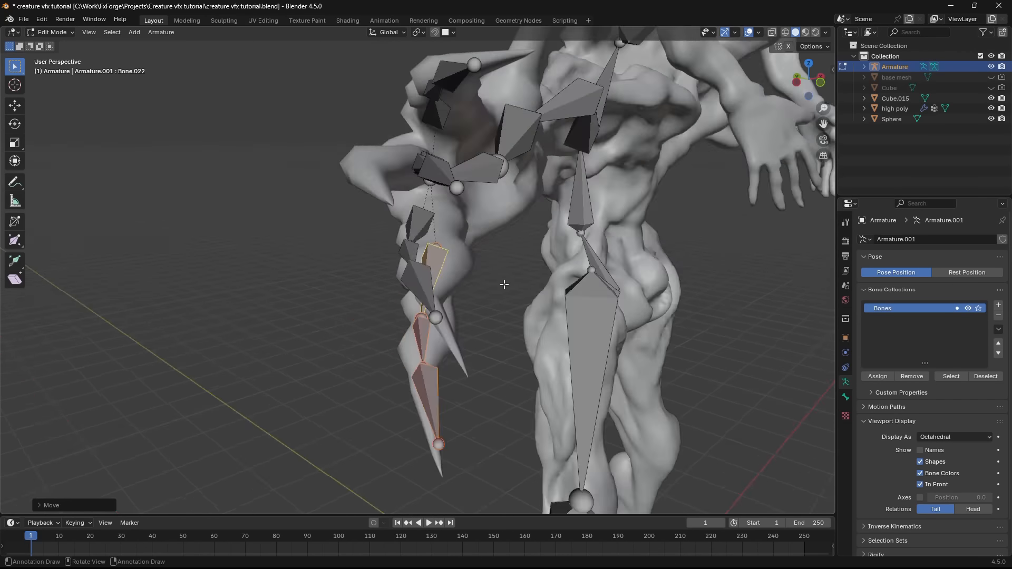
# - Switch the viewport to wireframe shading to see the bones through the mesh
pyautogui.moveTo(504, 285); pyautogui.dragTo(662, 317, button='middle')
pyautogui.press('z')
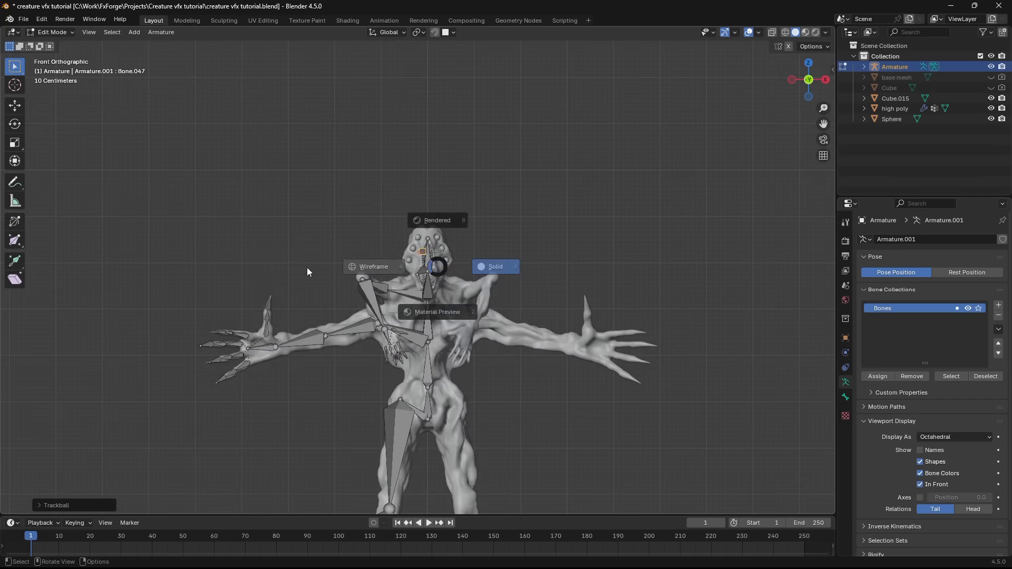
pyautogui.click(309, 271)
pyautogui.keyDown('shift'); pyautogui.moveTo(322, 296); pyautogui.dragTo(347, 190, button='middle'); pyautogui.keyUp('shift')
pyautogui.click(346, 189)
pyautogui.scroll(-3, 385, 397)
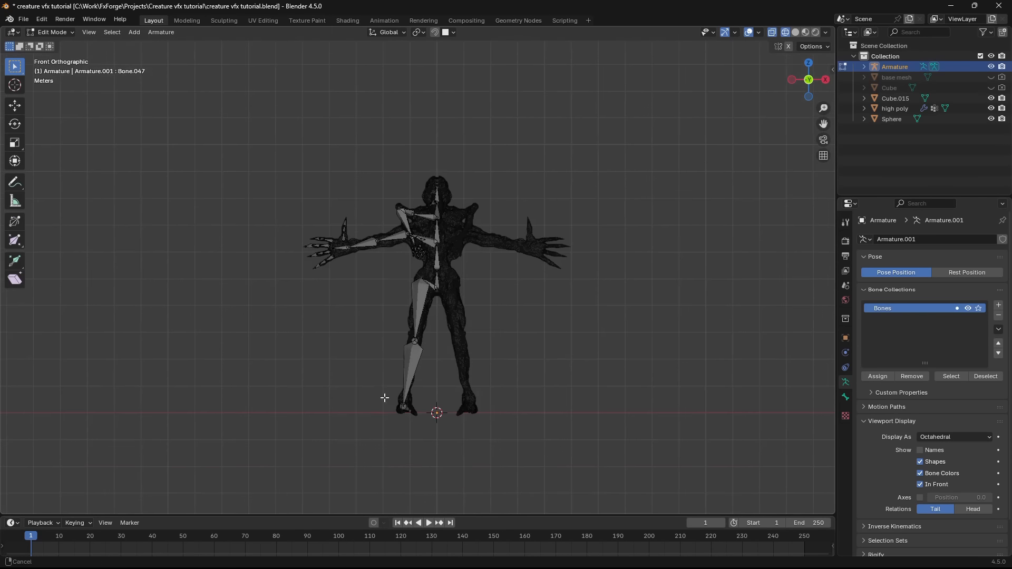
# - Duplicate the one-sided limb and jaw bones and mirror them by scaling -1 along X with the 3D cursor as pivot
pyautogui.keyDown('shift'); pyautogui.moveTo(394, 475); pyautogui.dragTo(384, 411, button='middle'); pyautogui.keyUp('shift')
pyautogui.scroll(1, 384, 411)
pyautogui.moveTo(428, 396); pyautogui.dragTo(248, 58)
pyautogui.keyDown('shift'); pyautogui.moveTo(447, 128); pyautogui.dragTo(447, 132, button='middle'); pyautogui.keyUp('shift')
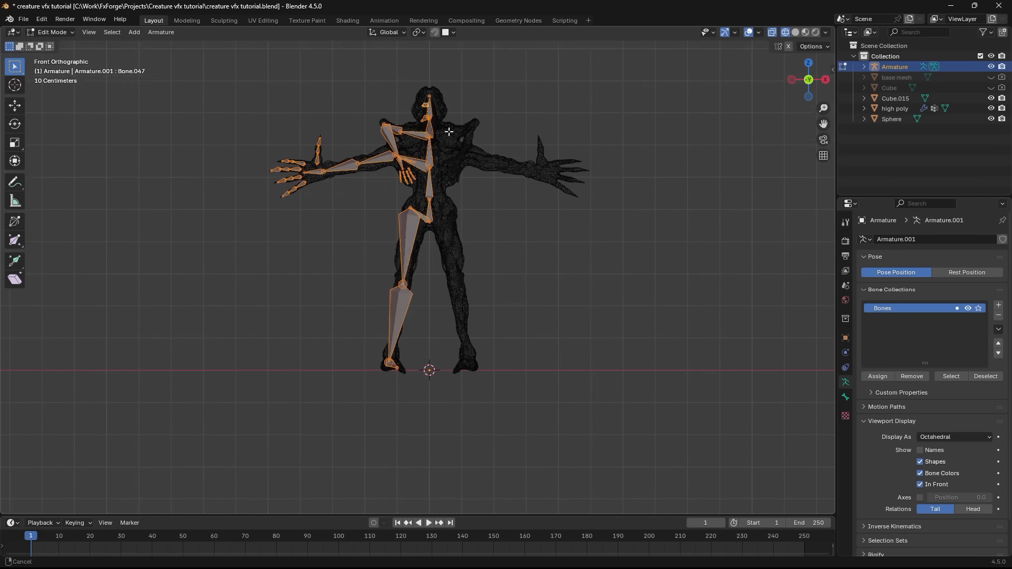
pyautogui.click(419, 33)
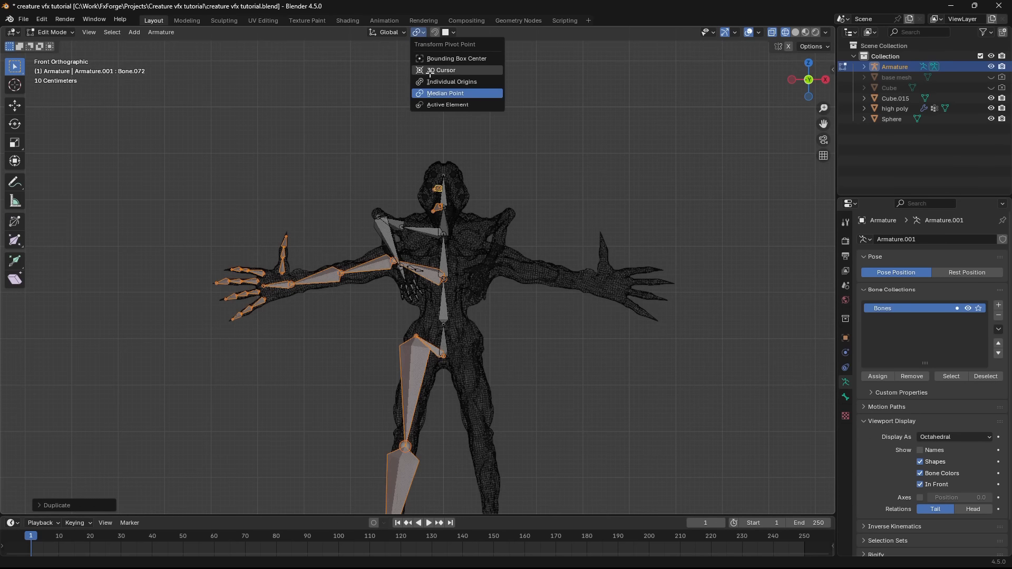
pyautogui.click(441, 70)
pyautogui.scroll(2, 617, 221)
pyautogui.write('sx')
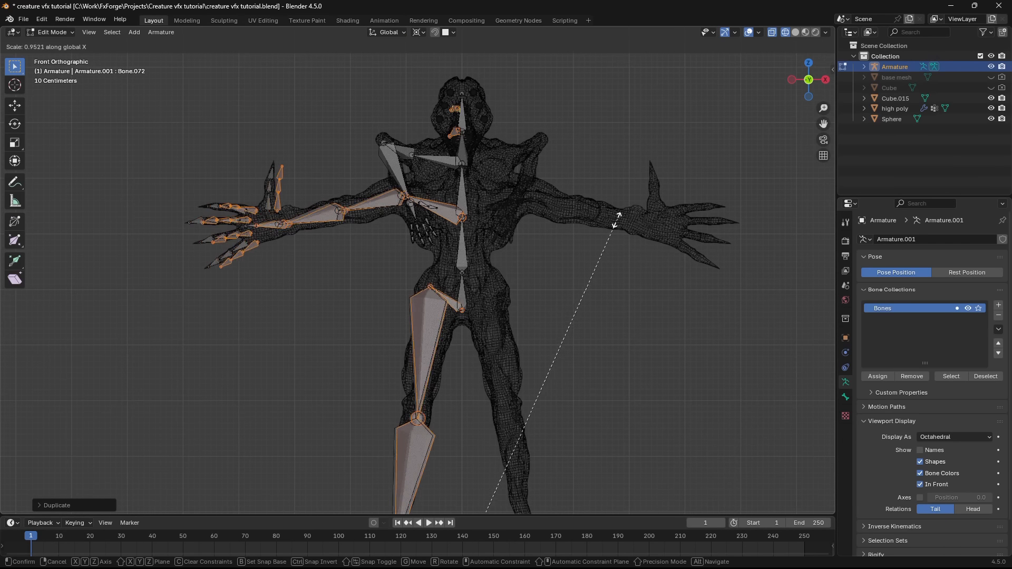
pyautogui.write('-1')
pyautogui.press('Return')
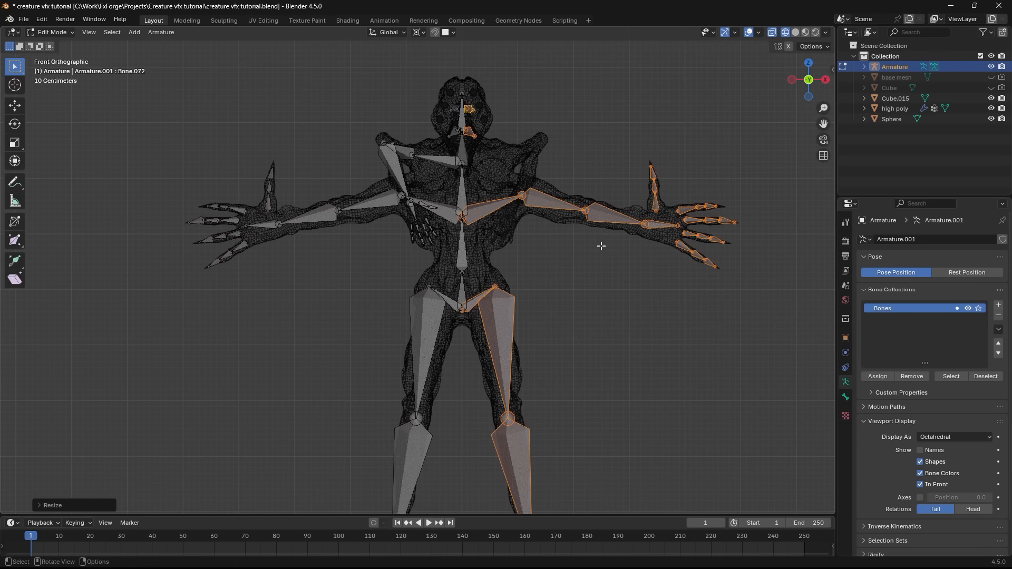
# - Save the file and return the viewport to solid shading
pyautogui.scroll(-3, 552, 176)
pyautogui.scroll(1, 728, 144)
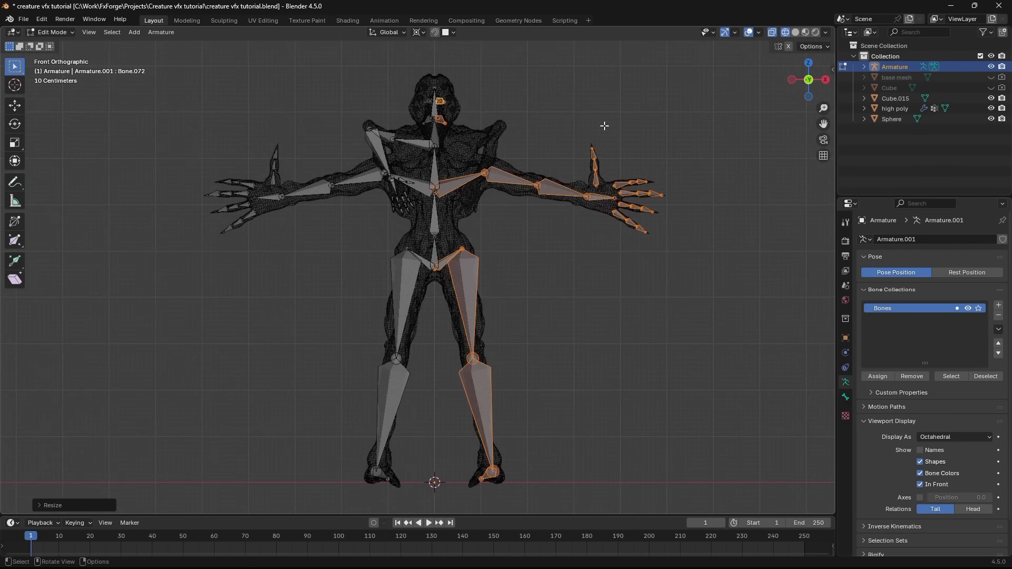
pyautogui.scroll(6, 604, 126)
pyautogui.hotkey('ctrl', 's')
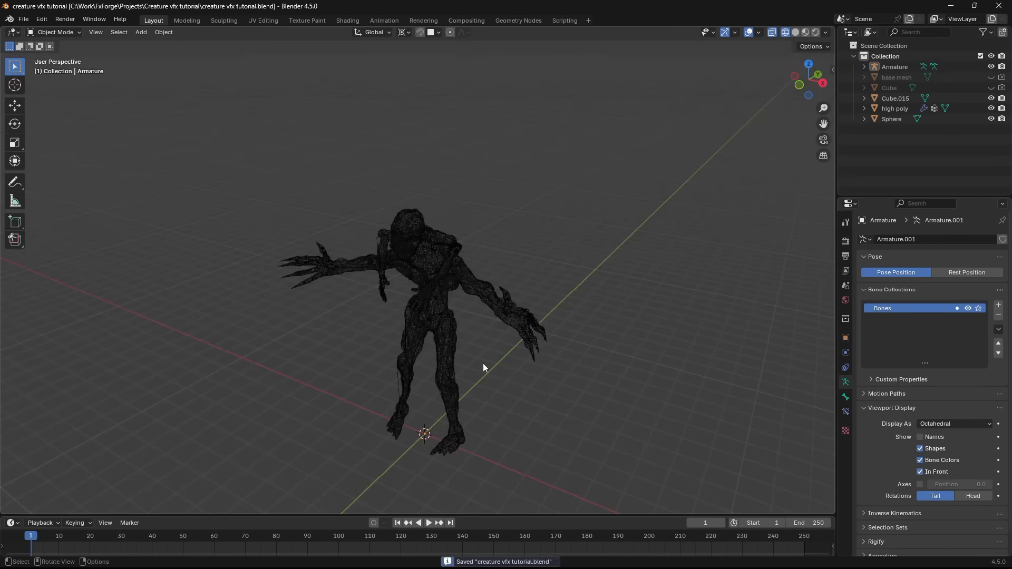
pyautogui.hotkey('shift', 'z')
pyautogui.scroll(5, 504, 334)
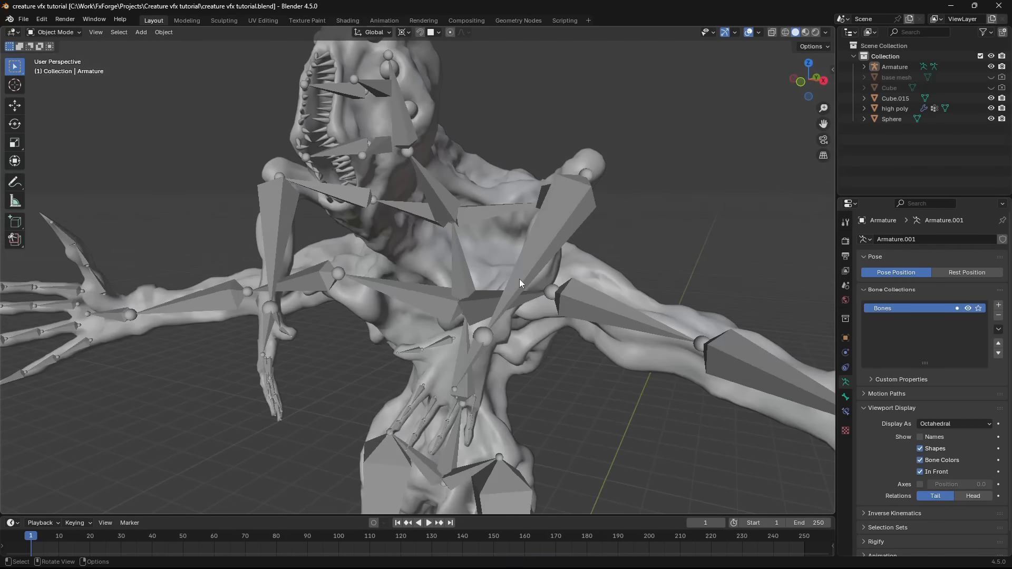
# - Parent the high poly mesh to the armature with automatic weights
pyautogui.click(520, 283)
pyautogui.scroll(-5, 519, 305)
pyautogui.moveTo(517, 327); pyautogui.dragTo(338, 172, button='middle')
pyautogui.scroll(-3, 379, 197)
pyautogui.press('g')
pyautogui.click(498, 240)
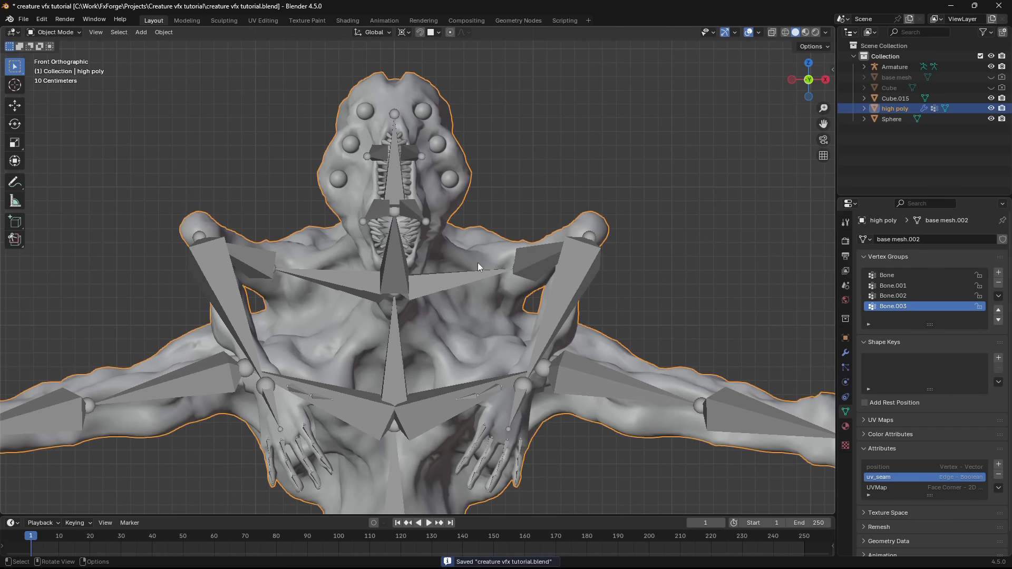
pyautogui.keyDown('shift'); pyautogui.click(416, 277); pyautogui.keyUp('shift')
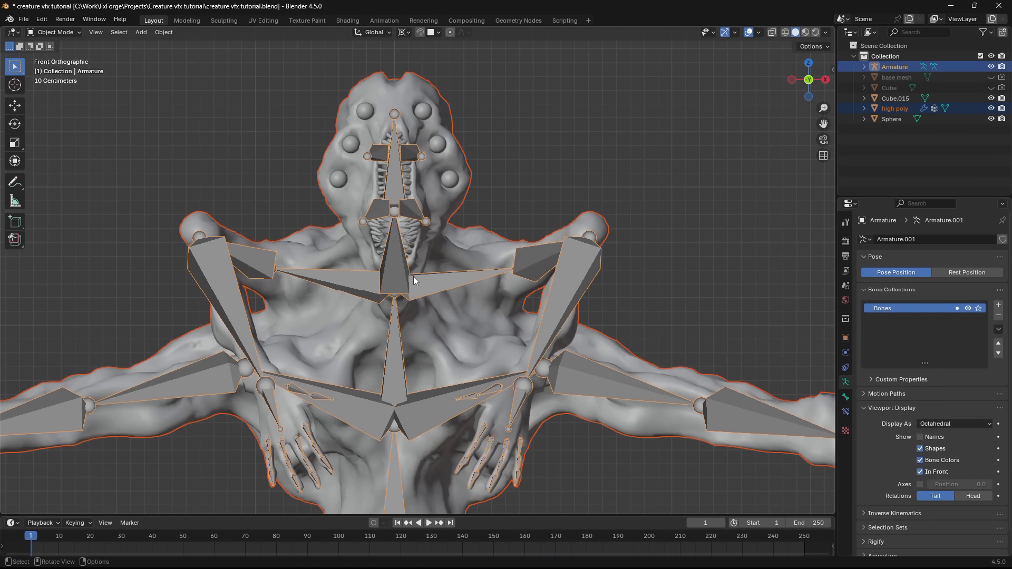
pyautogui.hotkey('ctrl', 'p')
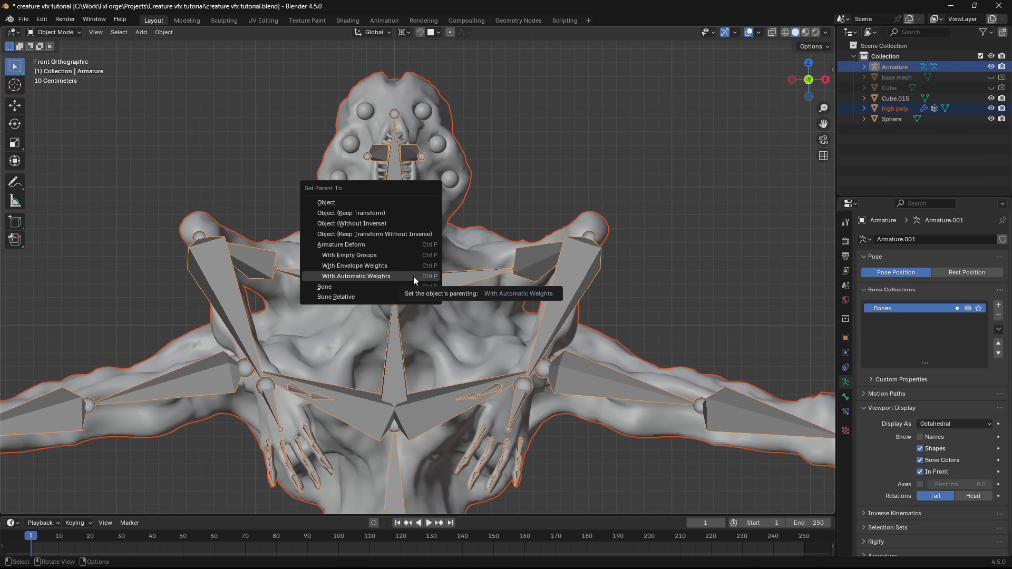
pyautogui.click(371, 276)
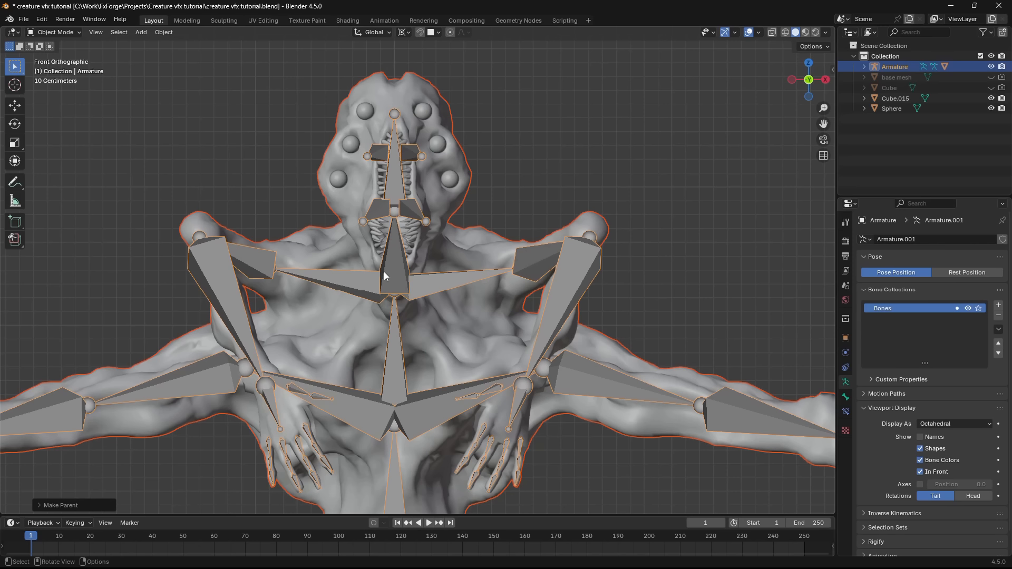
# - Enter Pose Mode and try a trackball rotation of the mirrored upper arm's shoulder bone to test the mesh deformation
pyautogui.hotkey('ctrl', 'Tab')
pyautogui.click(564, 292)
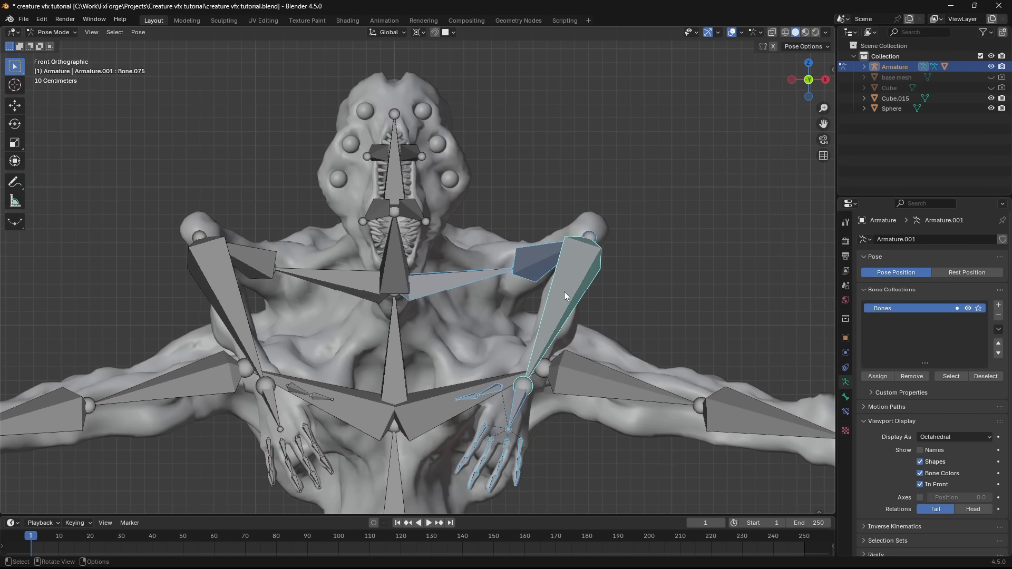
pyautogui.press('r')
pyautogui.press('r')
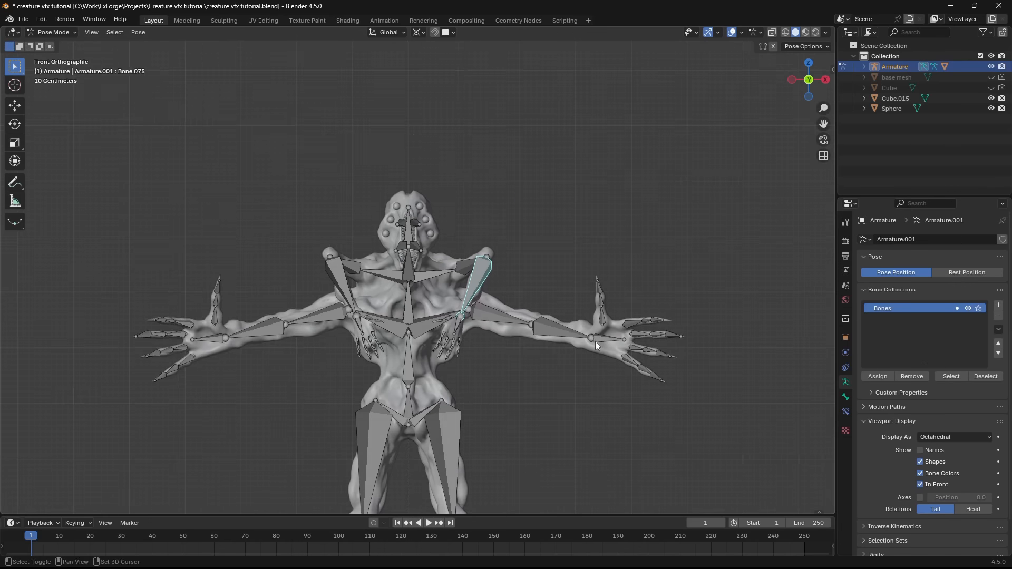
# - Try rotating the neck bone to test how the head follows
pyautogui.moveTo(527, 253); pyautogui.dragTo(648, 228, button='middle')
pyautogui.press('r')
pyautogui.press('r')
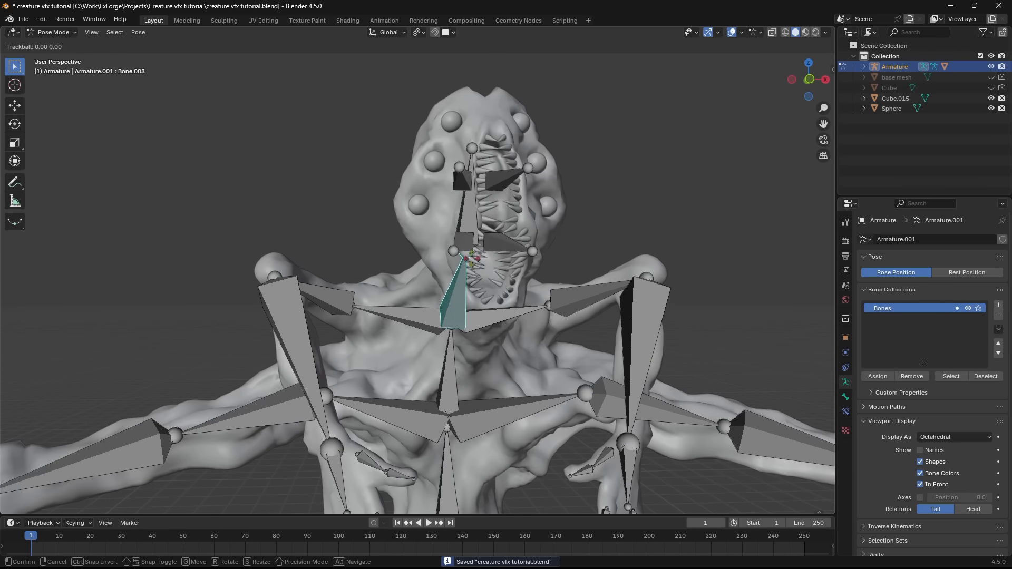
pyautogui.click(485, 266)
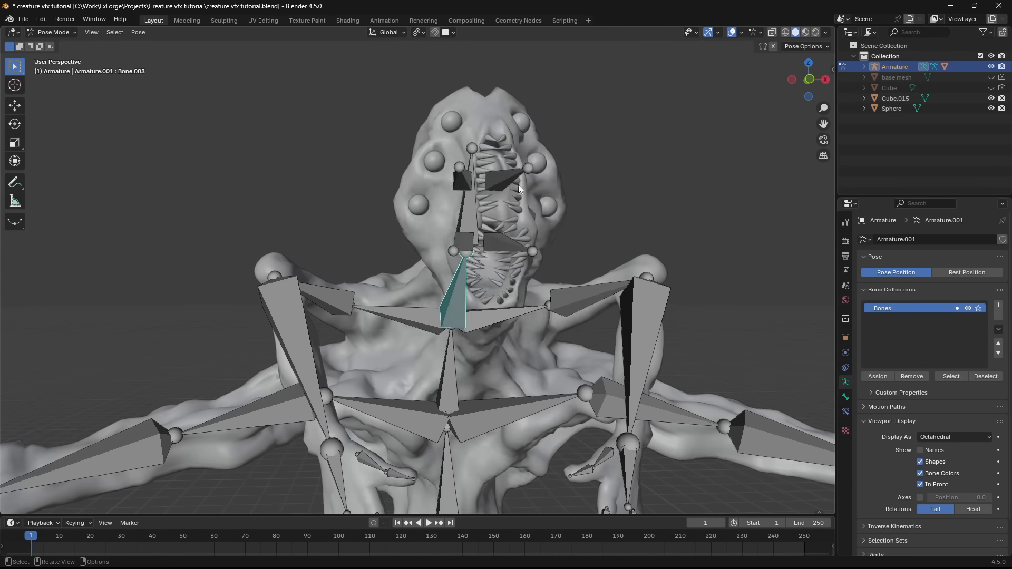
pyautogui.press('r')
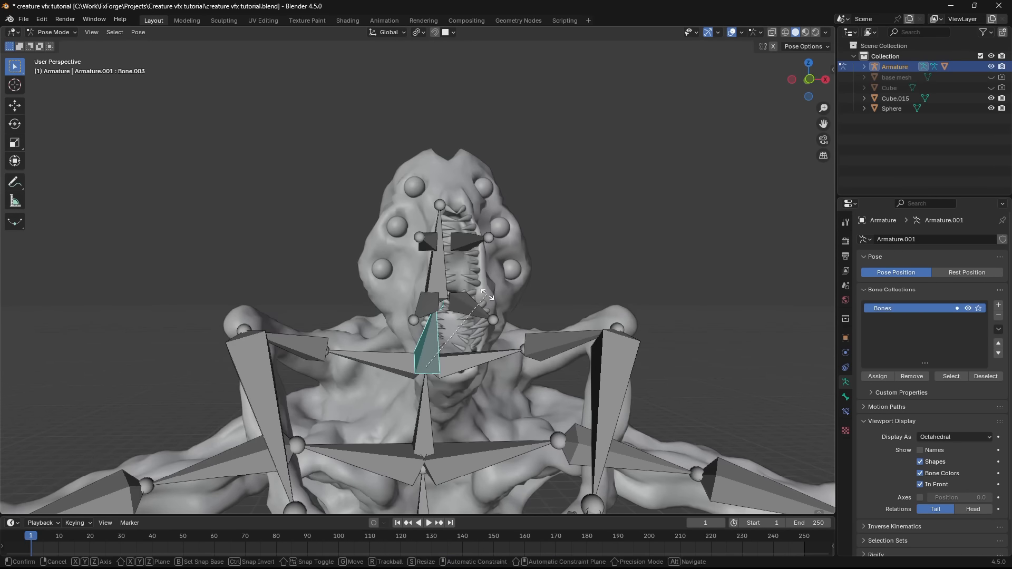
pyautogui.press('Escape')
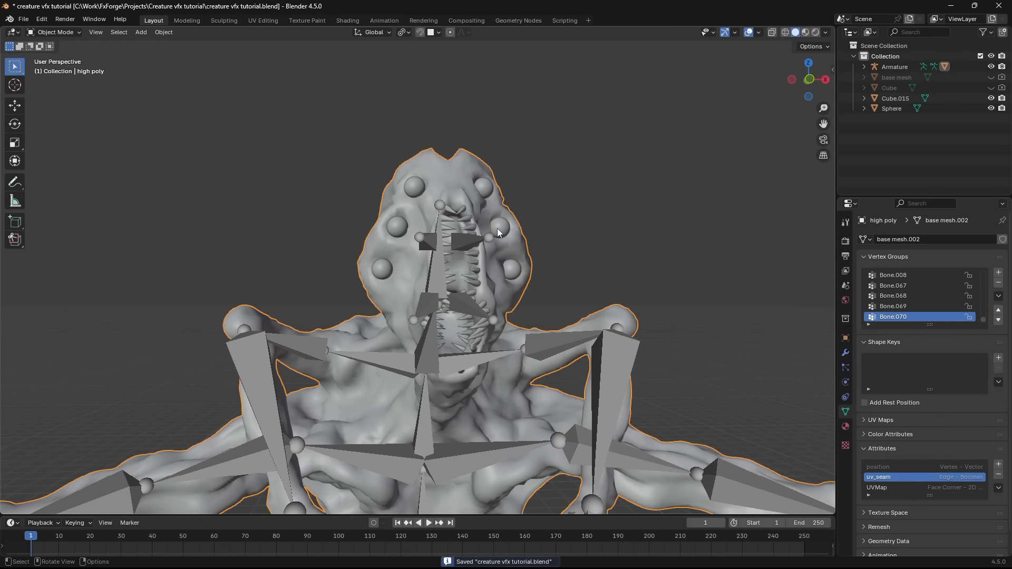
# - Try trackball rotations of the upper jaw bones on both sides of the mouth to test the face deformation
pyautogui.click(498, 229)
pyautogui.keyDown('shift'); pyautogui.click(465, 242); pyautogui.keyUp('shift')
pyautogui.click(423, 243)
pyautogui.press('r')
pyautogui.press('r')
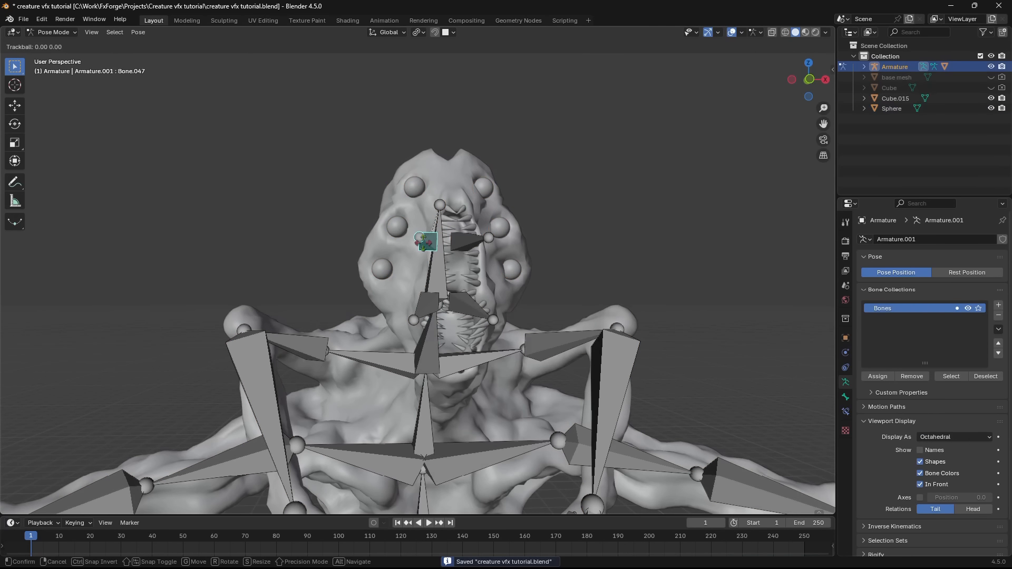
pyautogui.rightClick(437, 244)
pyautogui.click(463, 244)
pyautogui.press('r')
pyautogui.press('r')
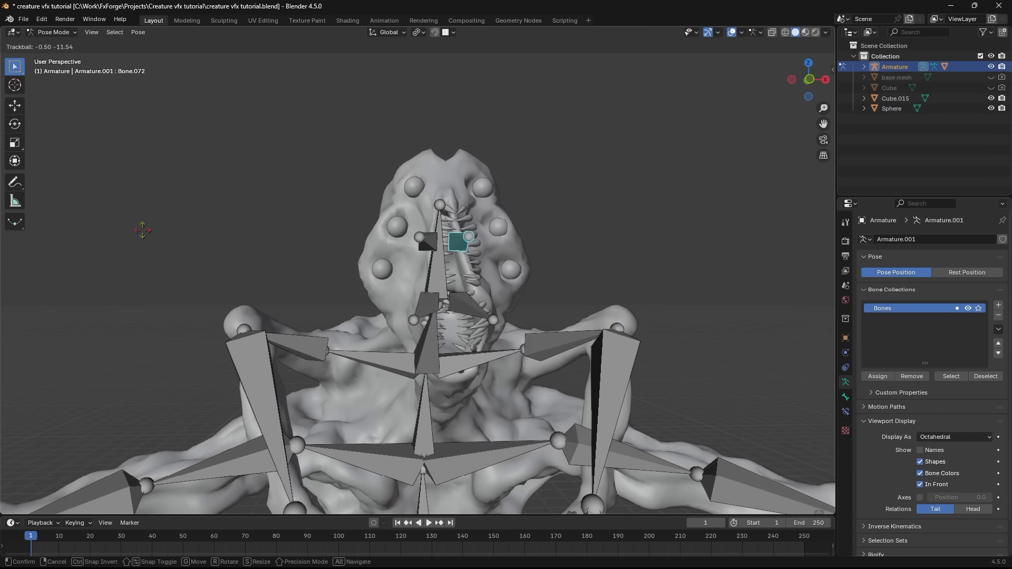
pyautogui.rightClick(542, 255)
pyautogui.click(428, 243)
pyautogui.press('r')
pyautogui.press('r')
pyautogui.rightClick(516, 304)
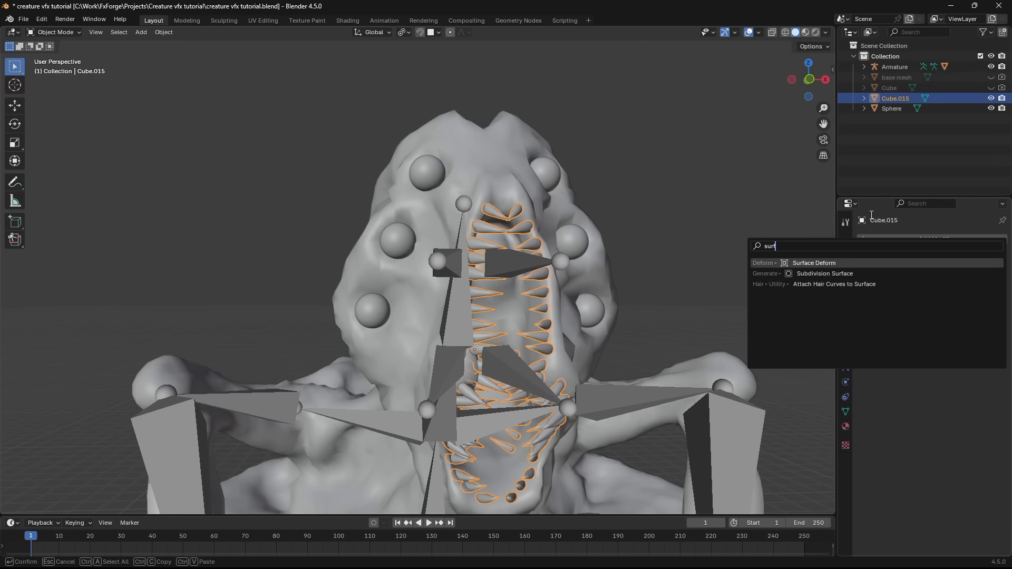
# - Add a Surface Deform modifier to the teeth and bind it to the high poly mesh
pyautogui.press('Return')
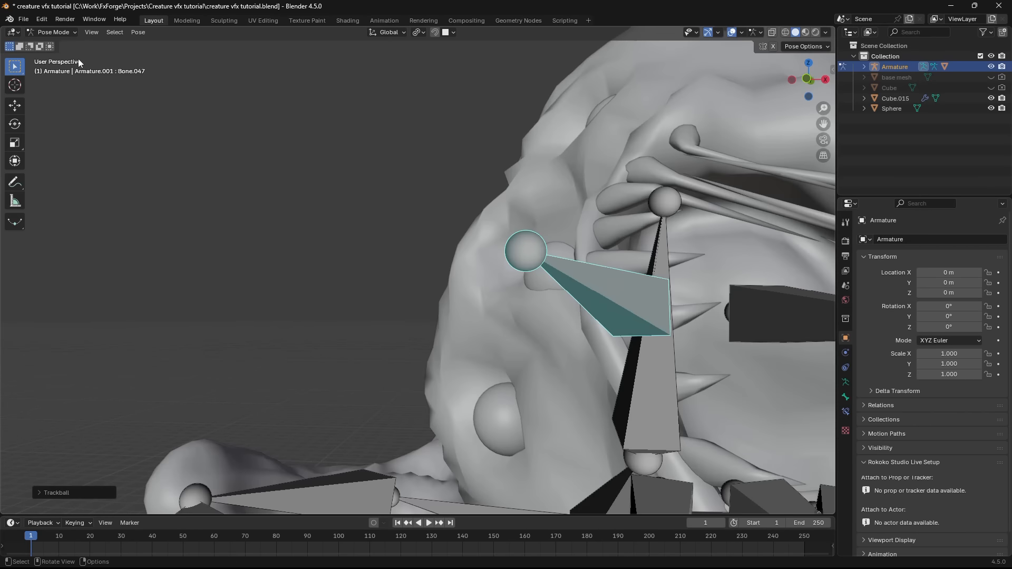
pyautogui.click(63, 44)
pyautogui.keyDown('shift'); pyautogui.moveTo(596, 185); pyautogui.dragTo(396, 207, button='middle'); pyautogui.keyUp('shift')
pyautogui.keyDown('shift'); pyautogui.moveTo(298, 271); pyautogui.dragTo(496, 214, button='middle'); pyautogui.keyUp('shift')
pyautogui.keyDown('shift'); pyautogui.moveTo(670, 225); pyautogui.dragTo(637, 250, button='middle'); pyautogui.keyUp('shift')
pyautogui.click(444, 285)
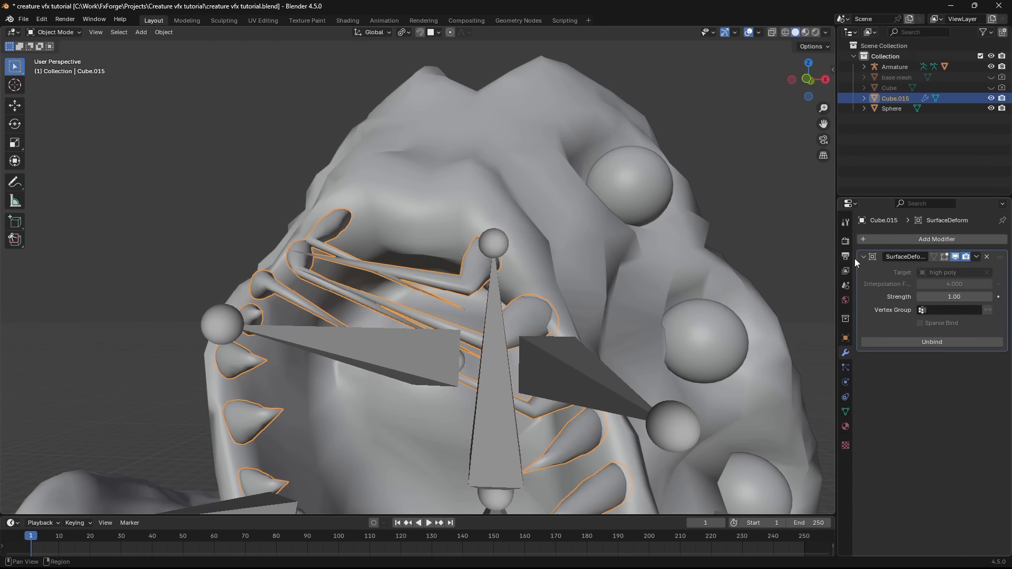
# - Add a Surface Deform modifier to the eye spheres, bind it to the high poly mesh, and save the file
pyautogui.click(898, 233)
pyautogui.write('s')
pyautogui.click(839, 315)
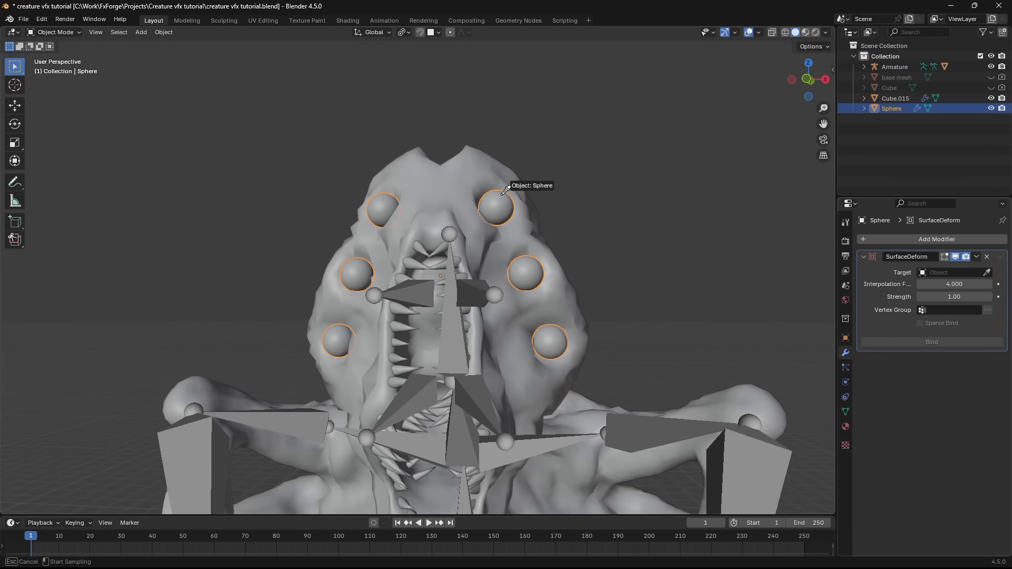
pyautogui.click(459, 169)
pyautogui.hotkey('ctrl', 's')
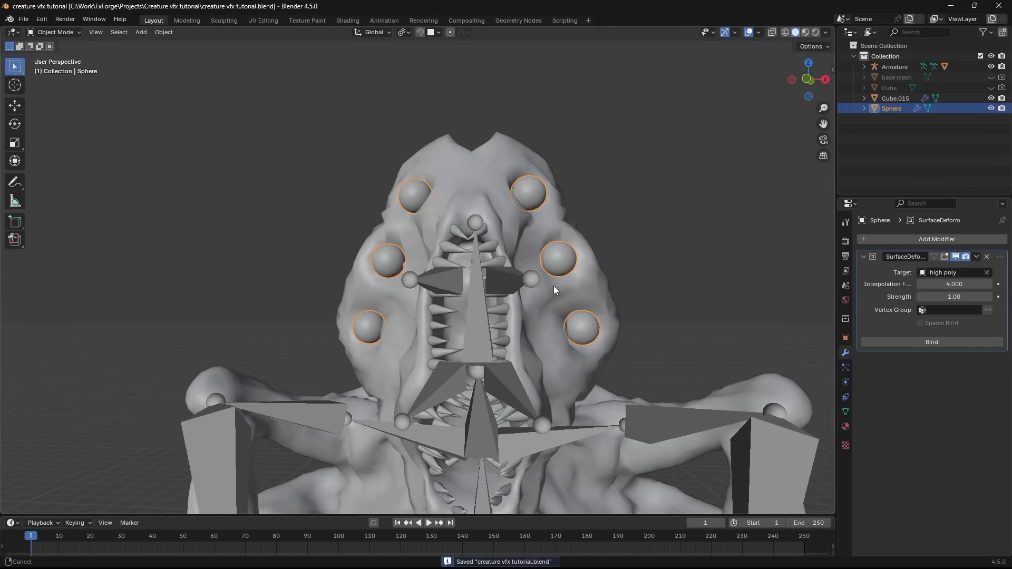
pyautogui.scroll(5, 554, 286)
pyautogui.click(929, 343)
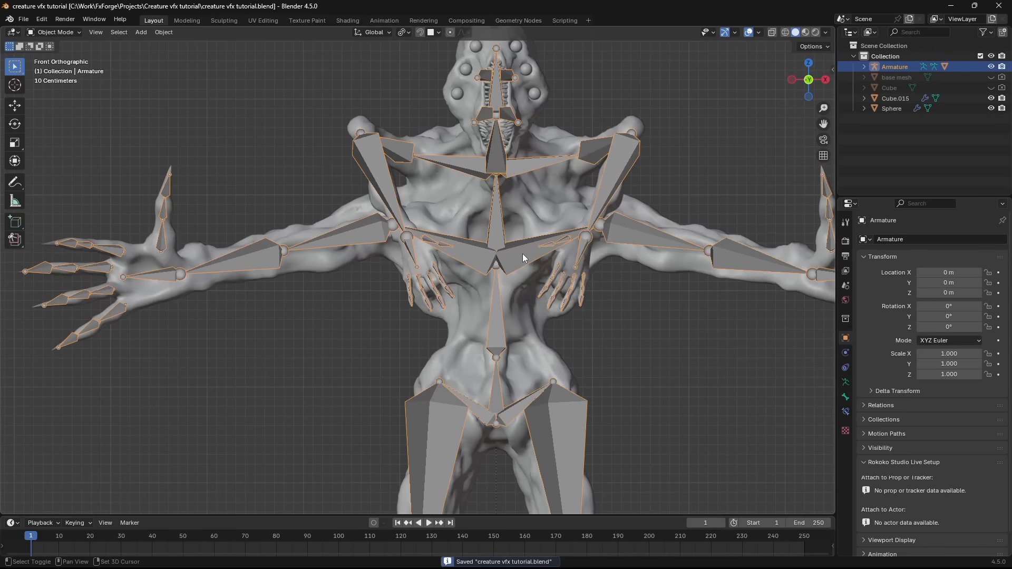
pyautogui.scroll(-4, 511, 277)
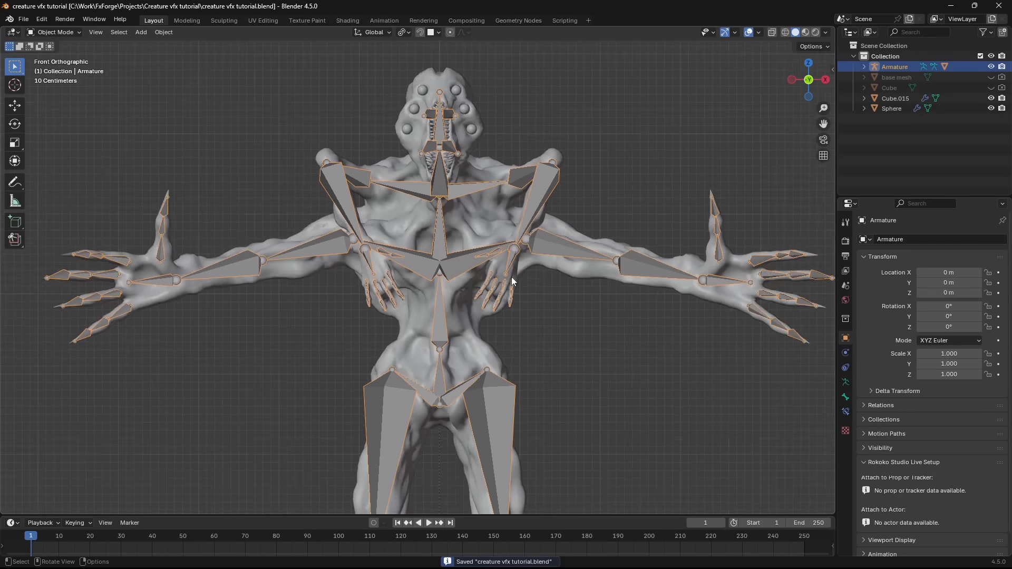
# - Try rotating the mirrored lower arm's upper bone in Pose Mode to test its deformation
pyautogui.click(544, 264)
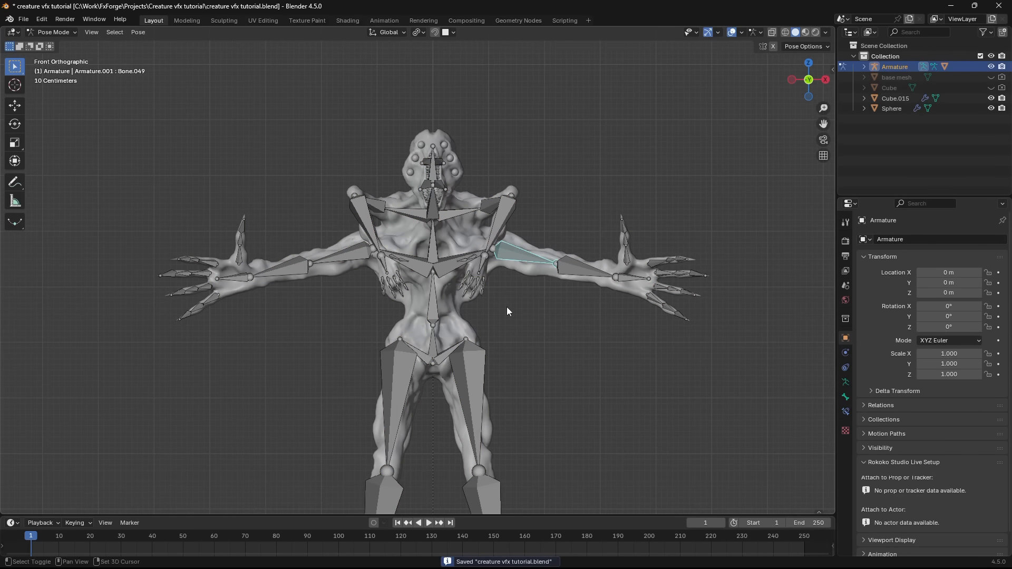
pyautogui.press('r')
pyautogui.press('r')
pyautogui.rightClick(507, 326)
pyautogui.scroll(3, 507, 327)
pyautogui.press('r')
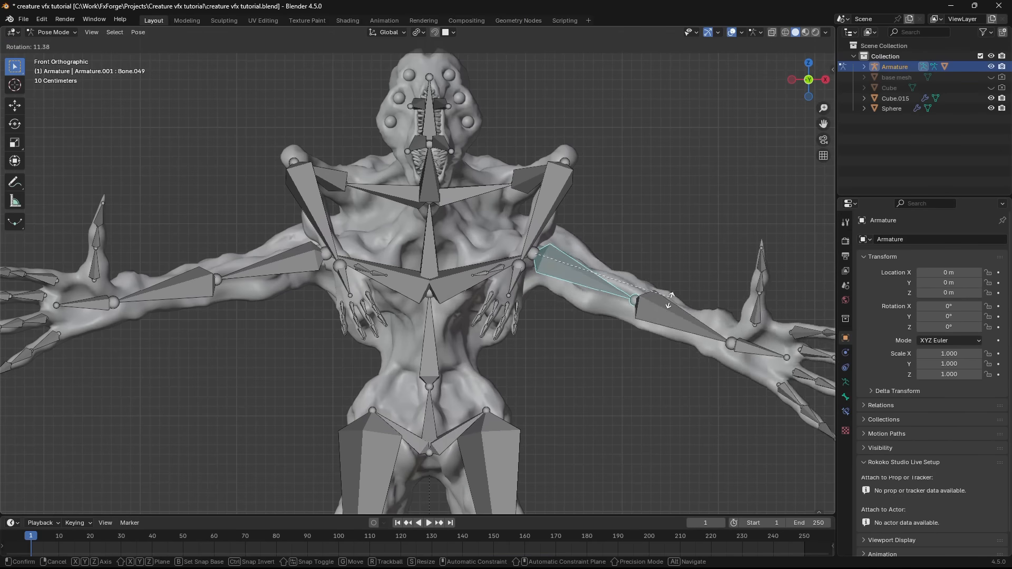
pyautogui.press('r')
pyautogui.rightClick(436, 217)
pyautogui.scroll(-2, 435, 212)
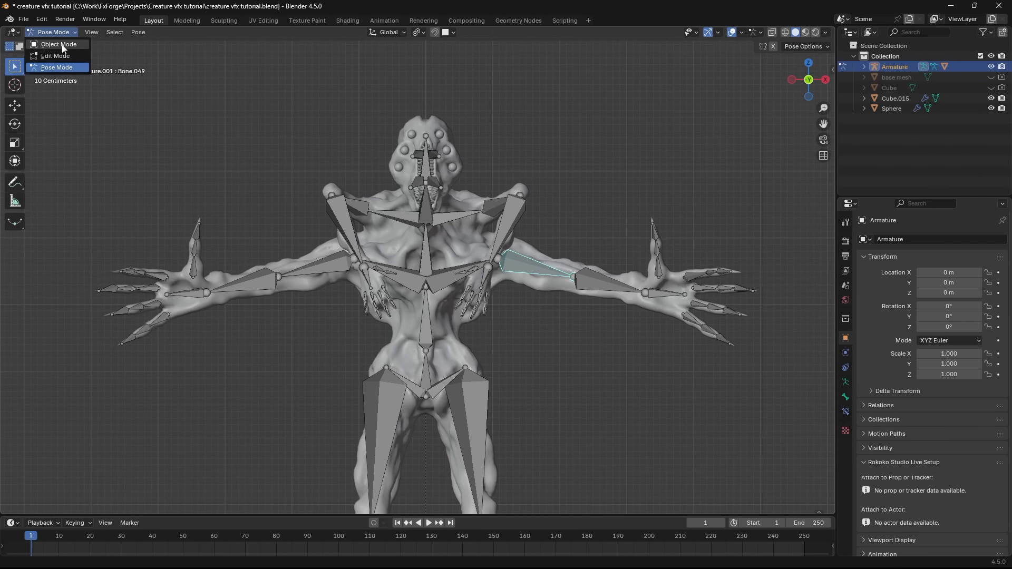
# - Return to Pose Mode and rotate the arm and lower spine bones to pose the creature
pyautogui.click(63, 46)
pyautogui.click(53, 32)
pyautogui.click(57, 67)
pyautogui.scroll(-1, 608, 246)
pyautogui.press('r')
pyautogui.click(544, 357)
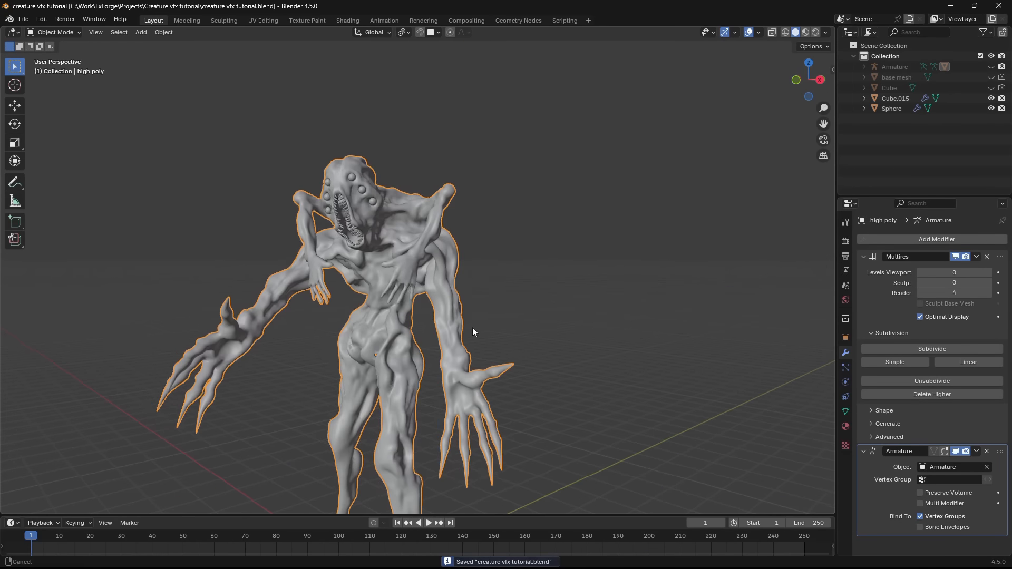
pyautogui.scroll(5, 473, 331)
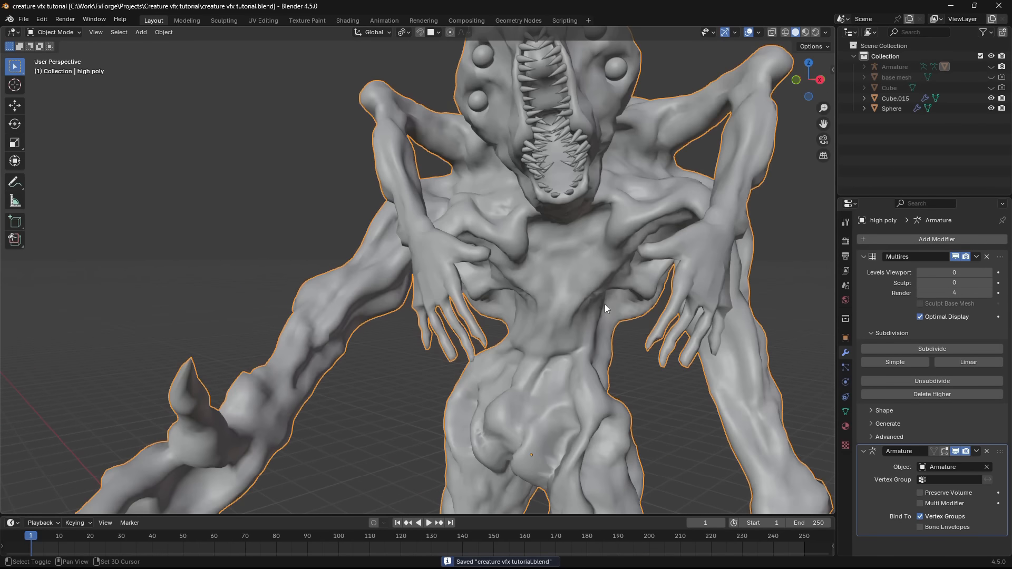
# - Raise the high poly mesh's Multires viewport level to 4 and inspect the posed creature in rendered shading
pyautogui.click(988, 273)
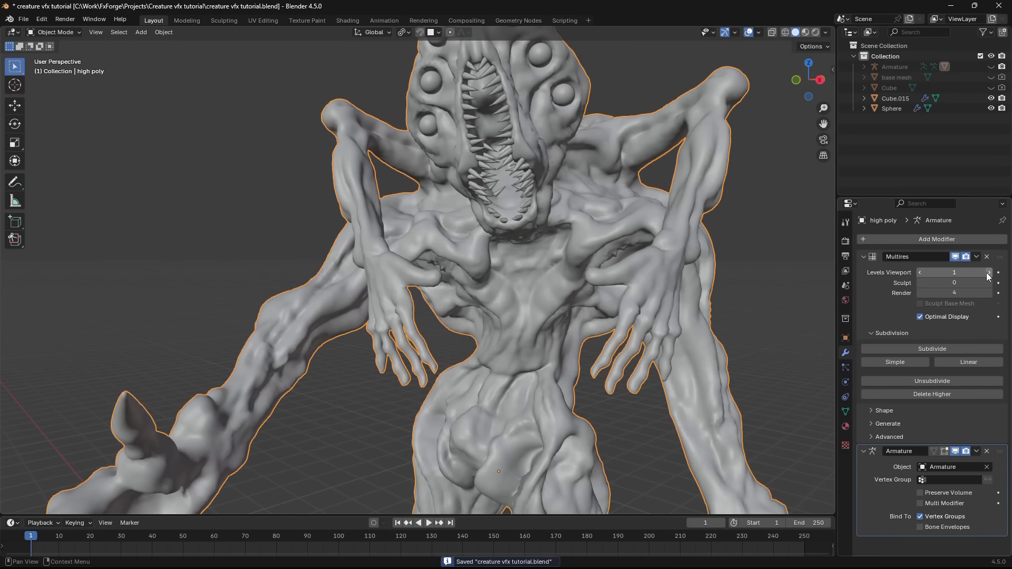
pyautogui.click(988, 273)
pyautogui.click(988, 273)
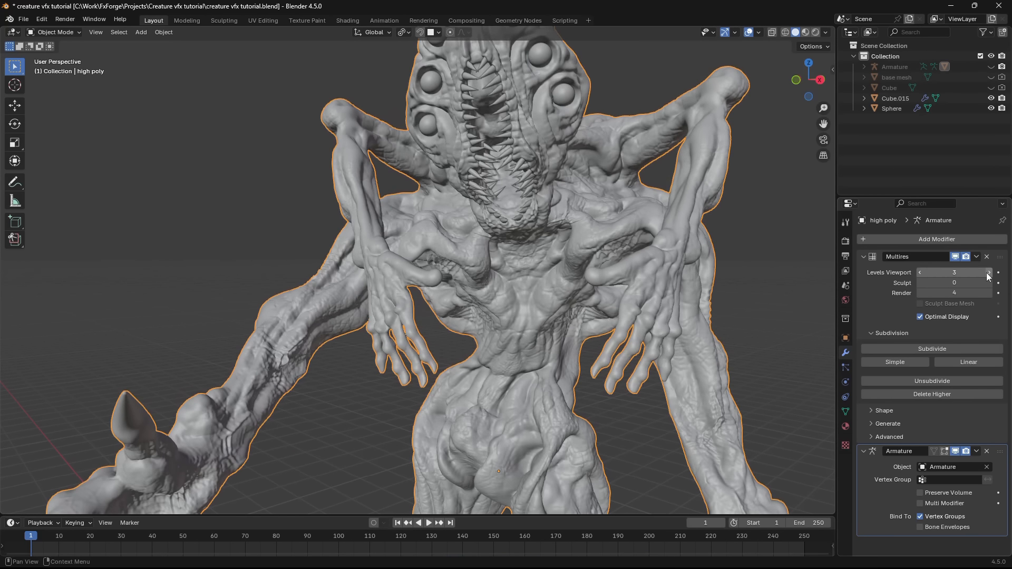
pyautogui.press('z')
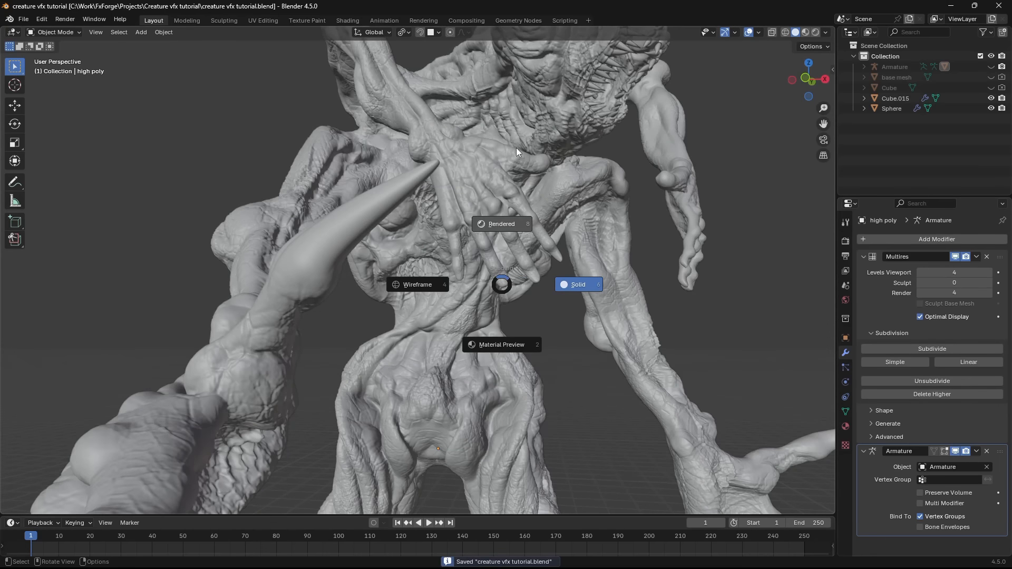
pyautogui.click(517, 148)
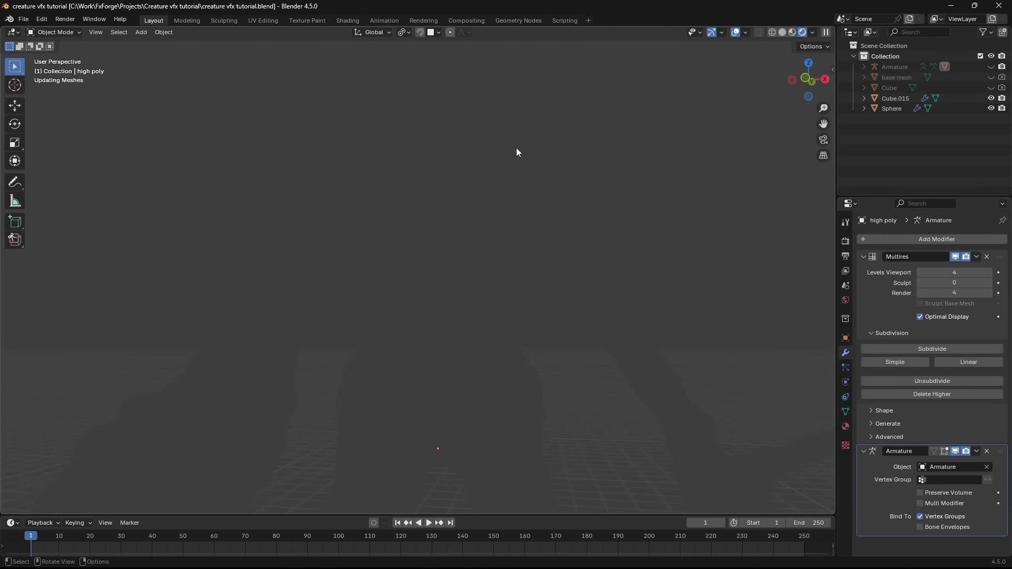
pyautogui.moveTo(517, 152); pyautogui.dragTo(572, 261, button='middle')
pyautogui.moveTo(394, 290); pyautogui.dragTo(511, 273, button='middle')
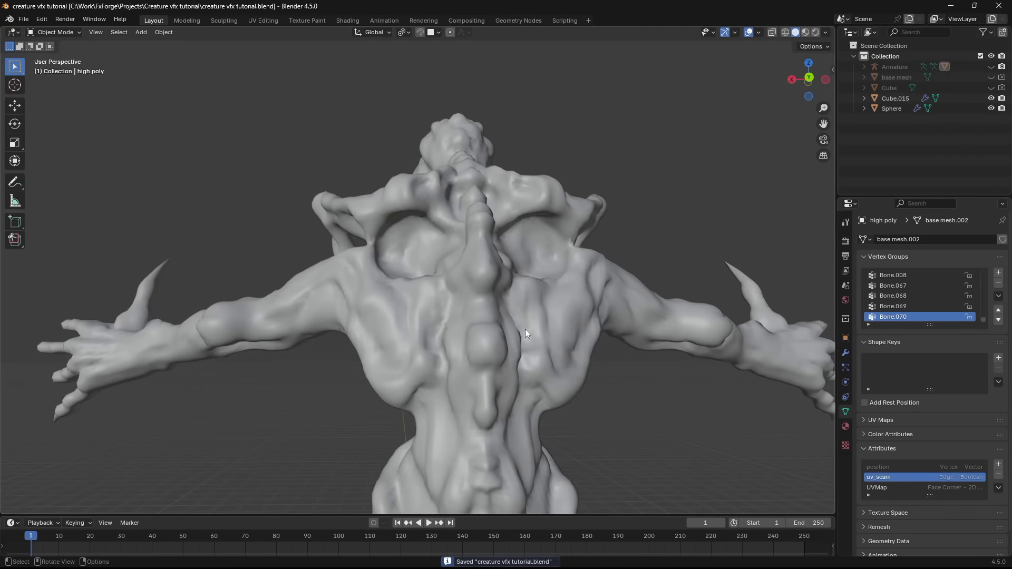
# - Return to solid shading and examine the creature's back in its rest pose
pyautogui.click(525, 329)
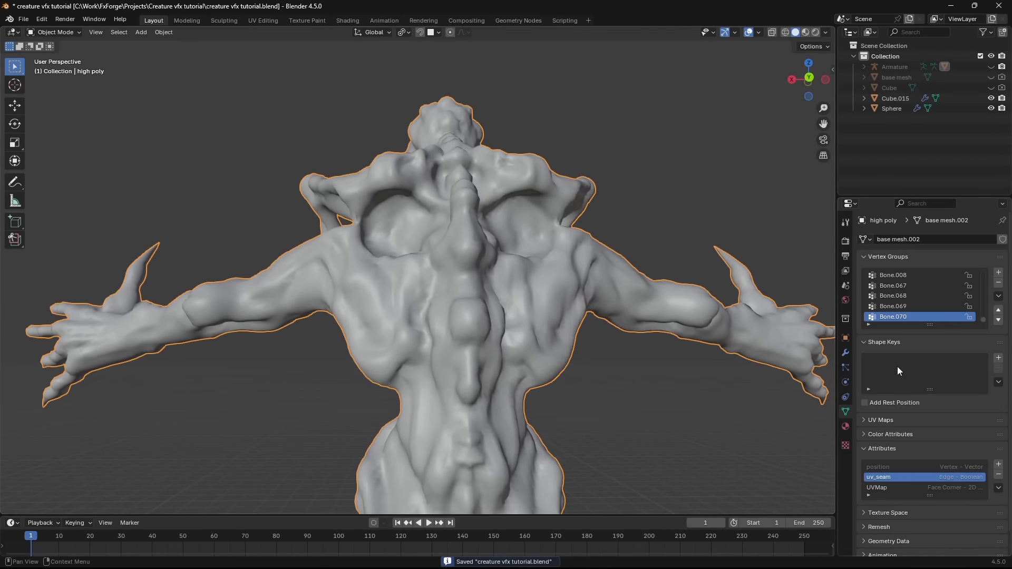
pyautogui.moveTo(685, 354); pyautogui.dragTo(523, 302, button='middle')
pyautogui.moveTo(533, 303); pyautogui.dragTo(783, 341, button='middle')
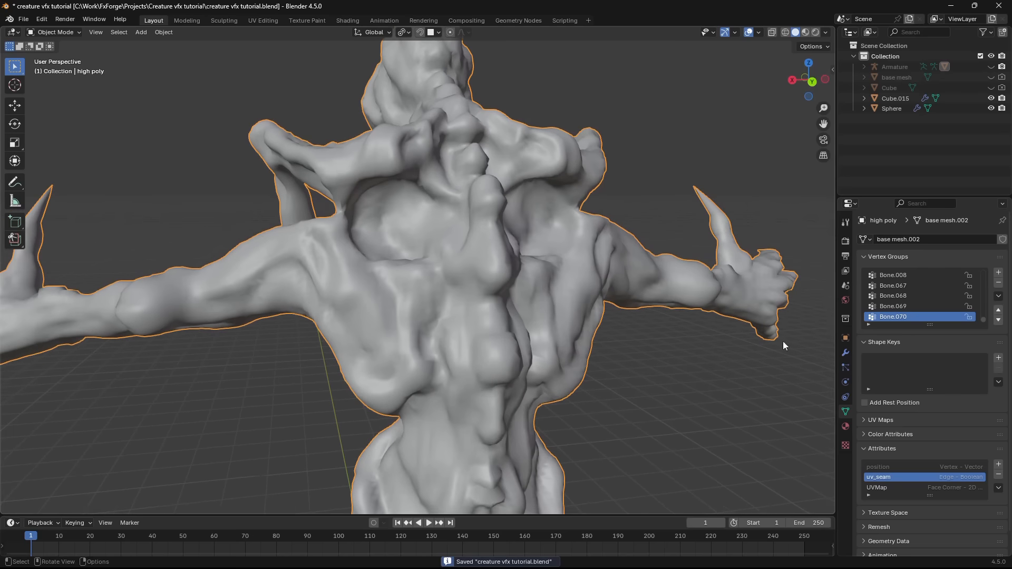
# - Add a basis shape key and a second relative shape key to the high poly mesh
pyautogui.moveTo(608, 332); pyautogui.dragTo(576, 305, button='middle')
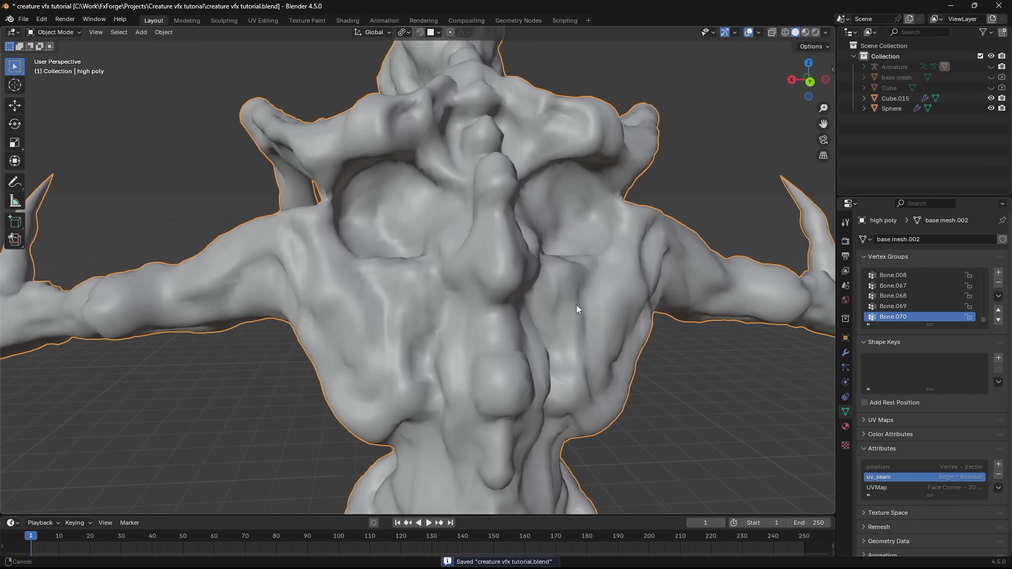
pyautogui.moveTo(622, 363); pyautogui.dragTo(675, 392, button='middle')
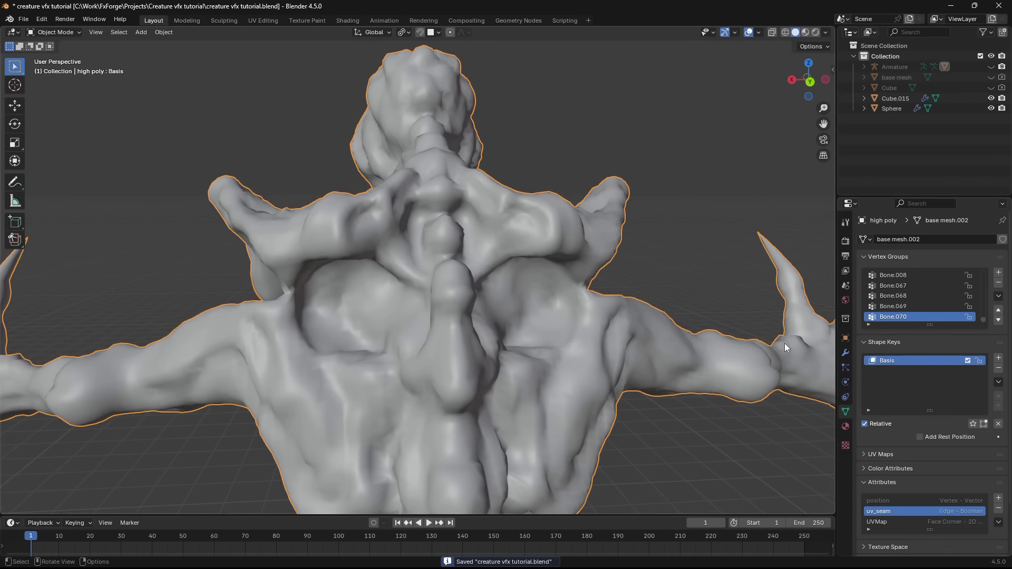
pyautogui.moveTo(784, 343); pyautogui.dragTo(627, 392, button='middle')
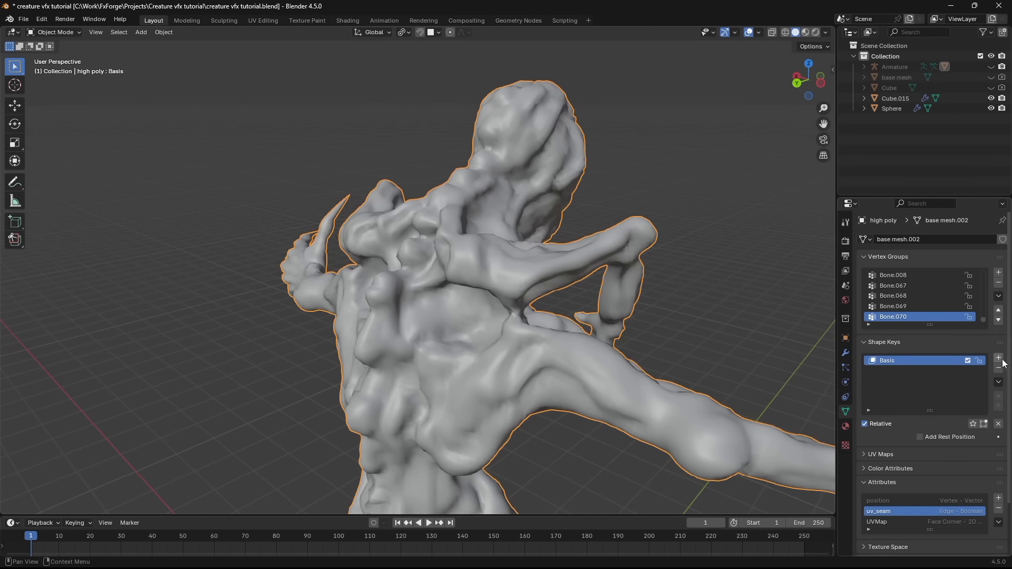
pyautogui.click(894, 370)
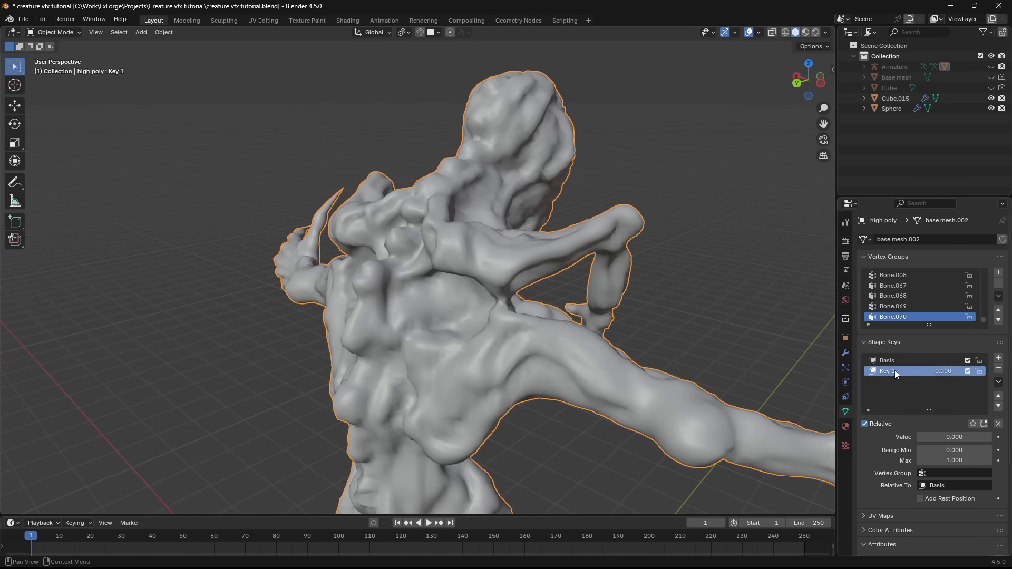
pyautogui.click(998, 368)
# - Try deforming the head in the new shape key with proportional vertex editing, and preview it at a value of 1.000
pyautogui.press('Tab')
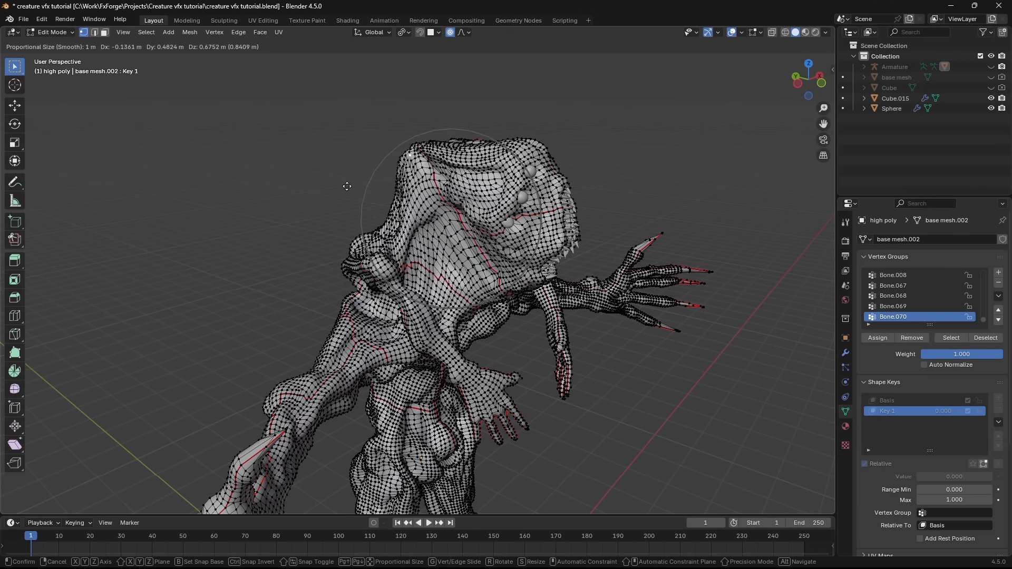
pyautogui.moveTo(367, 205); pyautogui.dragTo(532, 327, button='middle')
pyautogui.press('Tab')
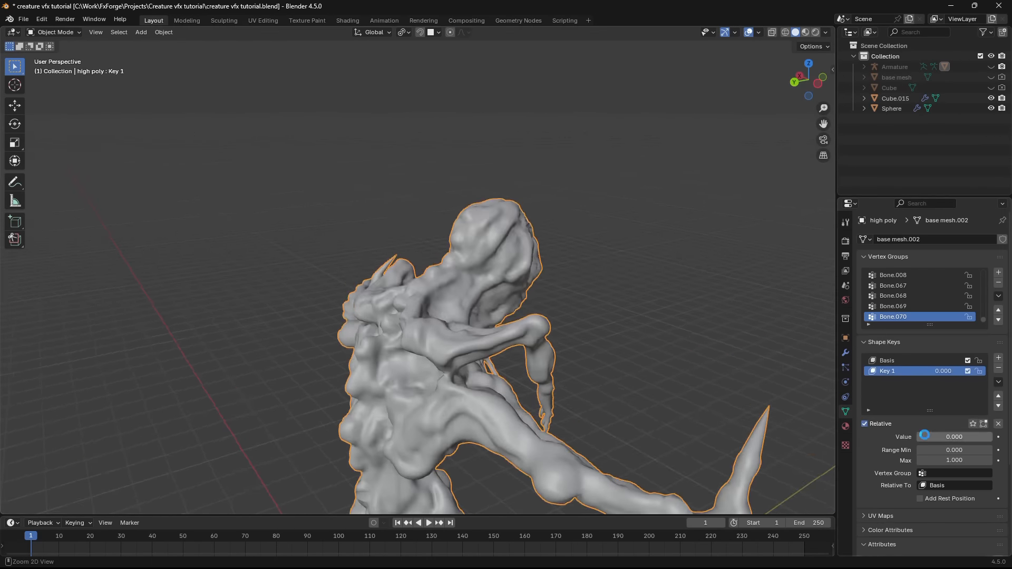
pyautogui.hotkey('ctrl', 's')
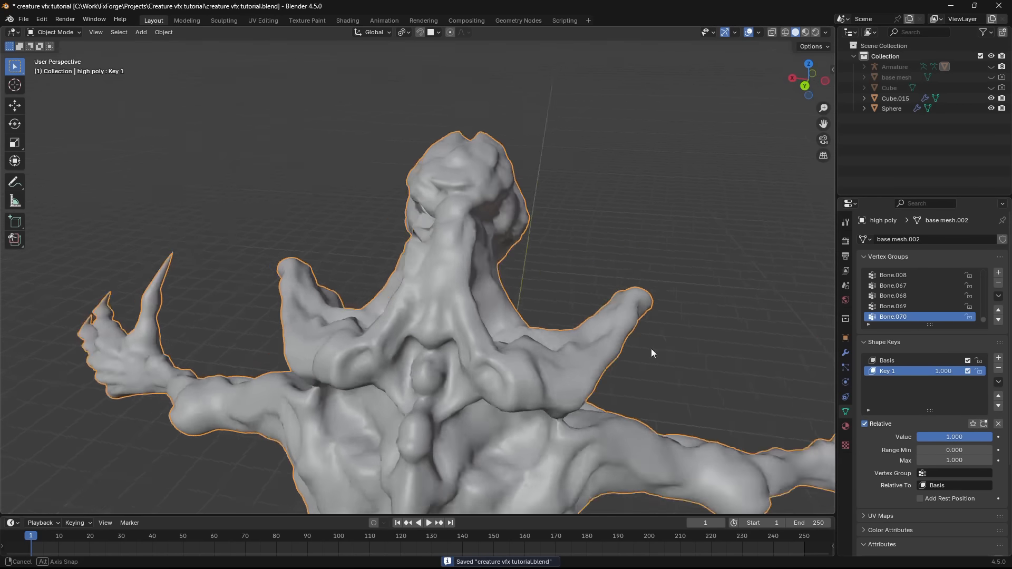
pyautogui.moveTo(650, 349); pyautogui.dragTo(498, 232, button='middle')
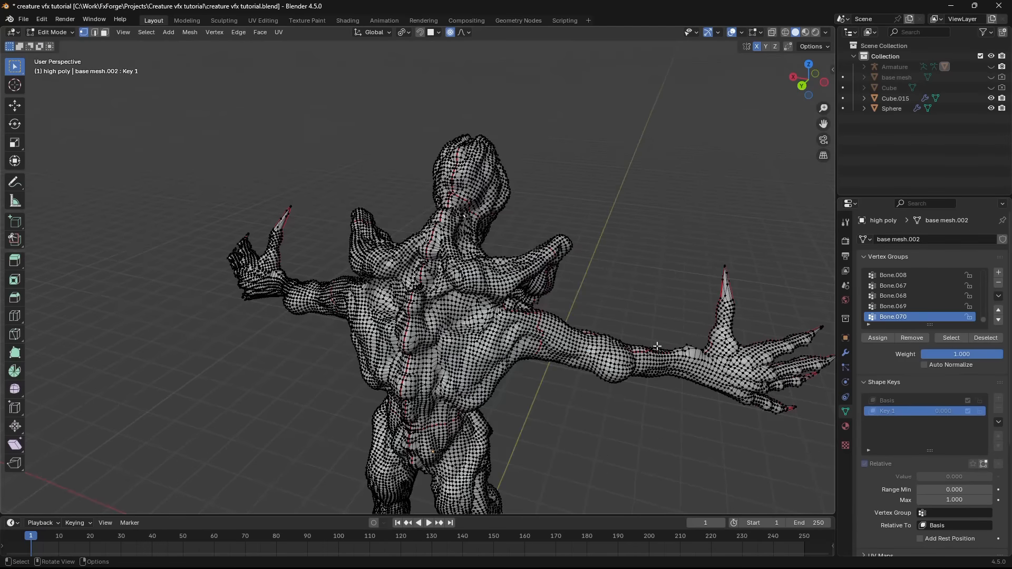
pyautogui.scroll(3, 477, 260)
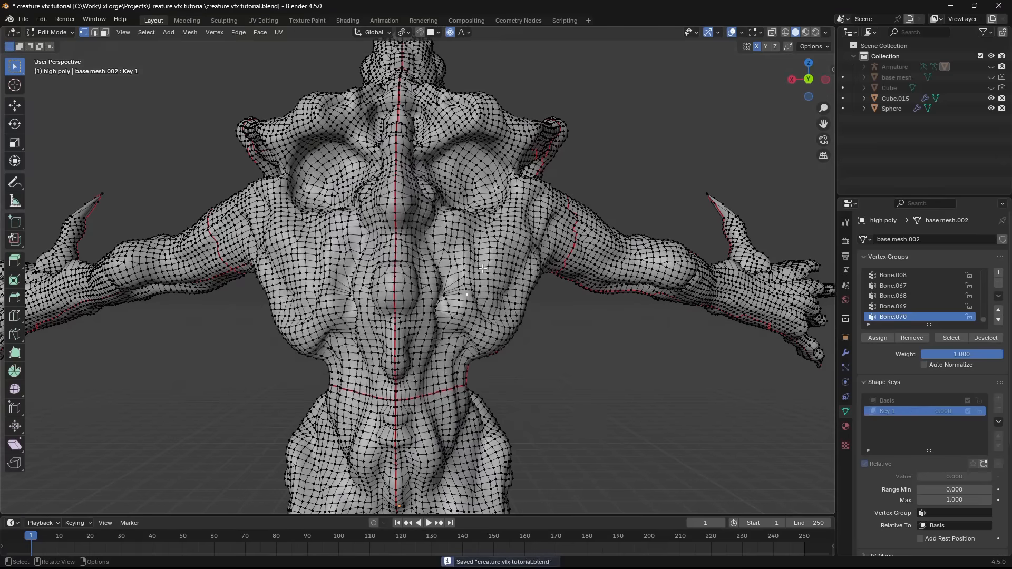
pyautogui.press('g')
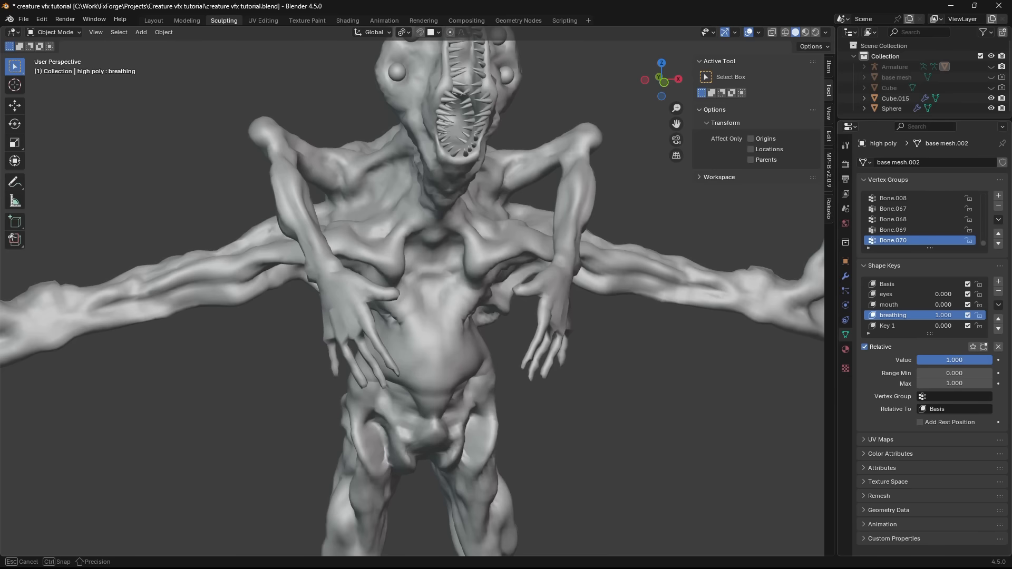
# - Test the breathing shape key by changing its value between 1.000 and 0.000, and save the file
pyautogui.moveTo(954, 360); pyautogui.dragTo(985, 360)
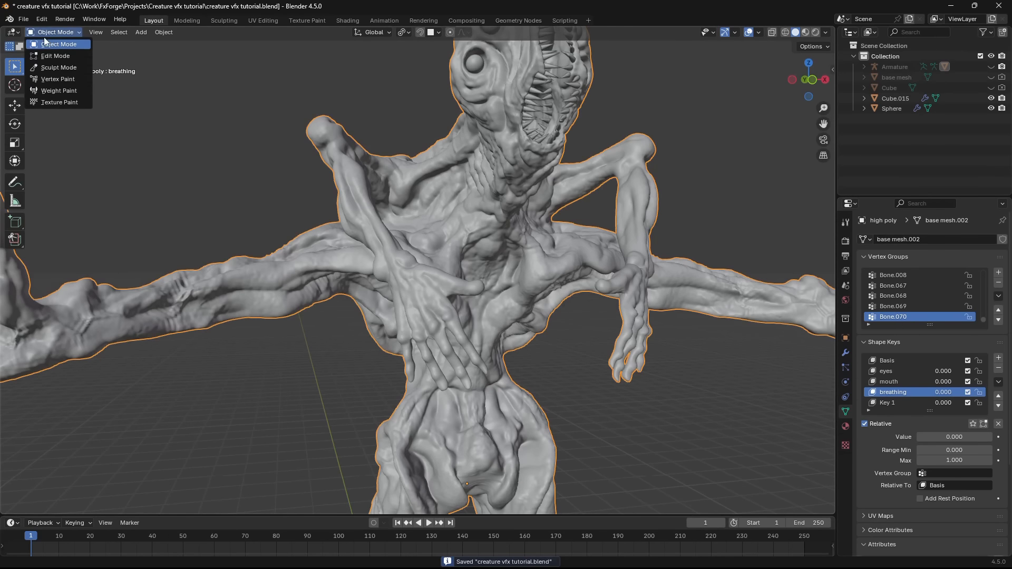
pyautogui.scroll(-4, 409, 214)
pyautogui.moveTo(410, 214); pyautogui.dragTo(570, 306, button='middle')
pyautogui.hotkey('ctrl', 's')
pyautogui.scroll(2, 570, 305)
pyautogui.click(845, 352)
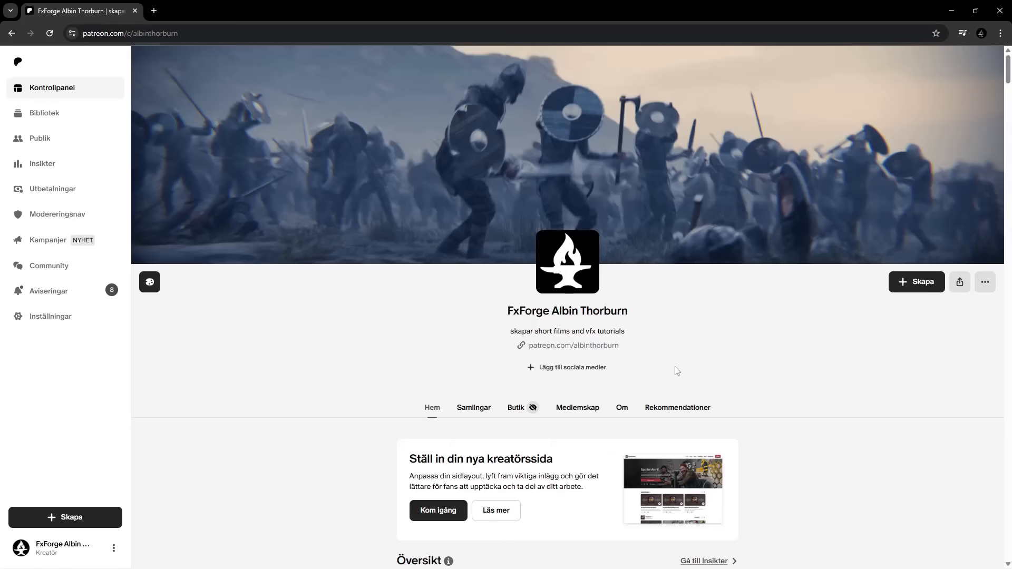
pyautogui.scroll(-12, 729, 380)
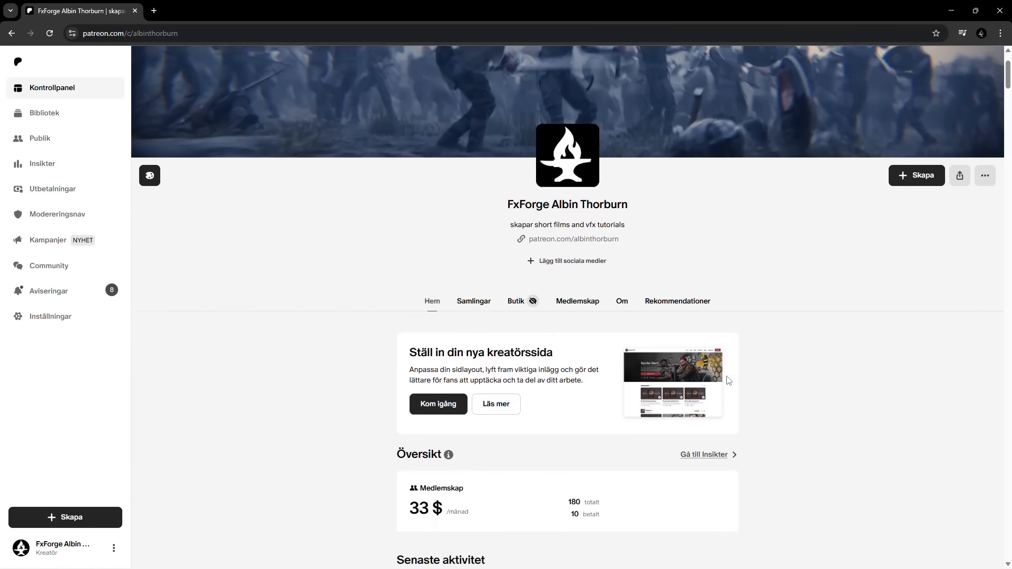